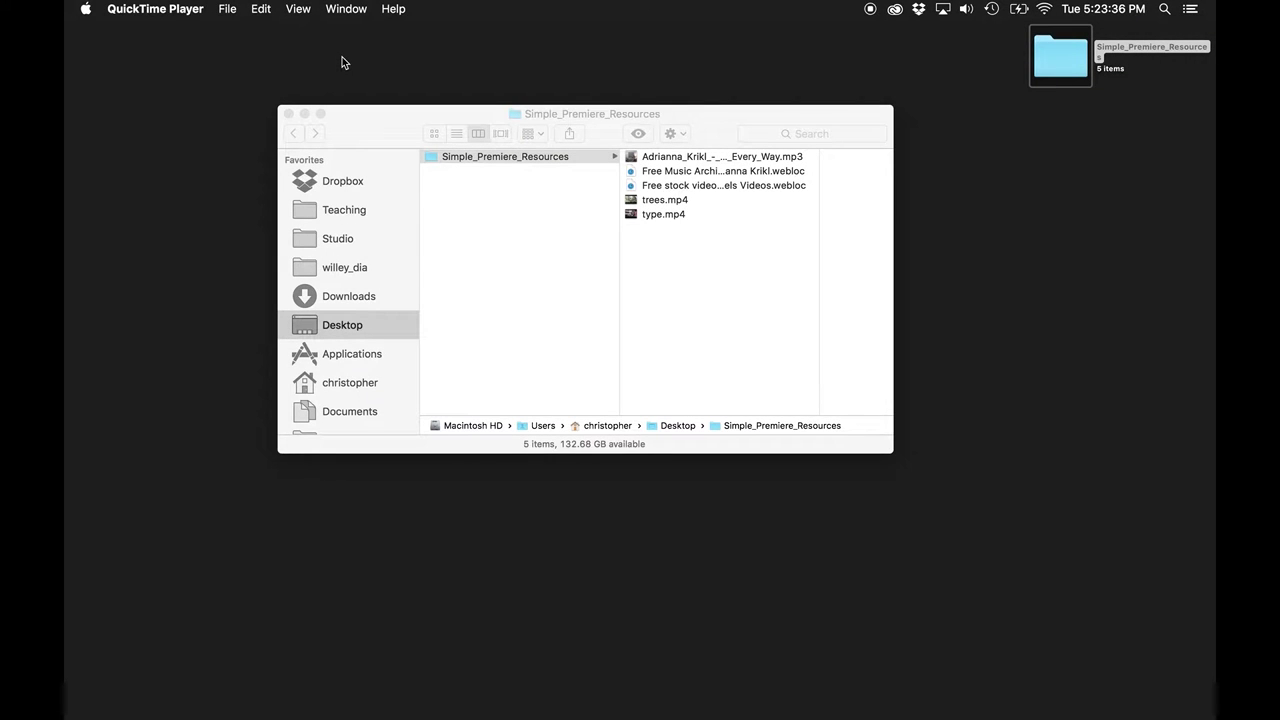
Find the Mouseposé utility with a system search for "mouse" and launch it.
{"action": "key", "text": "super+space"}
{"action": "type", "text": "m"}
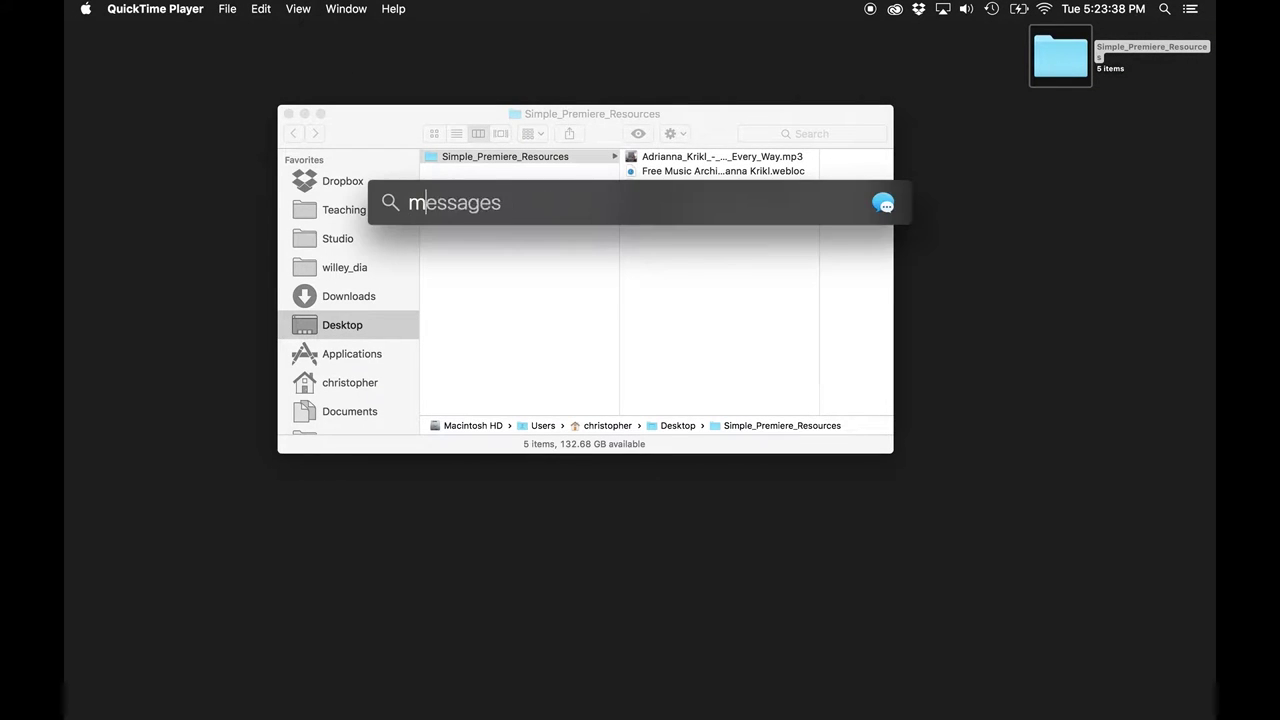
{"action": "type", "text": "ouse"}
{"action": "key", "text": "Return"}
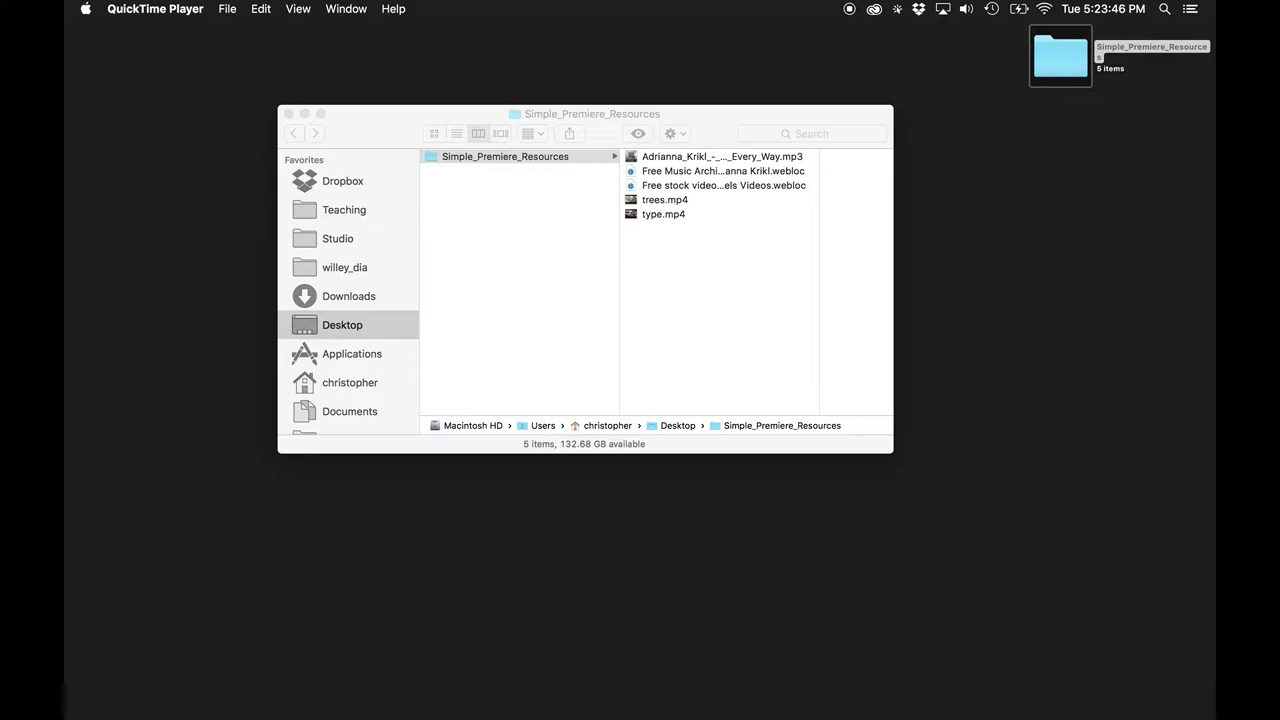
Close the Simple_Premiere_Resources folder window and launch Adobe Premiere Pro CC 2015.
{"action": "left_click", "coordinate": [288, 114]}
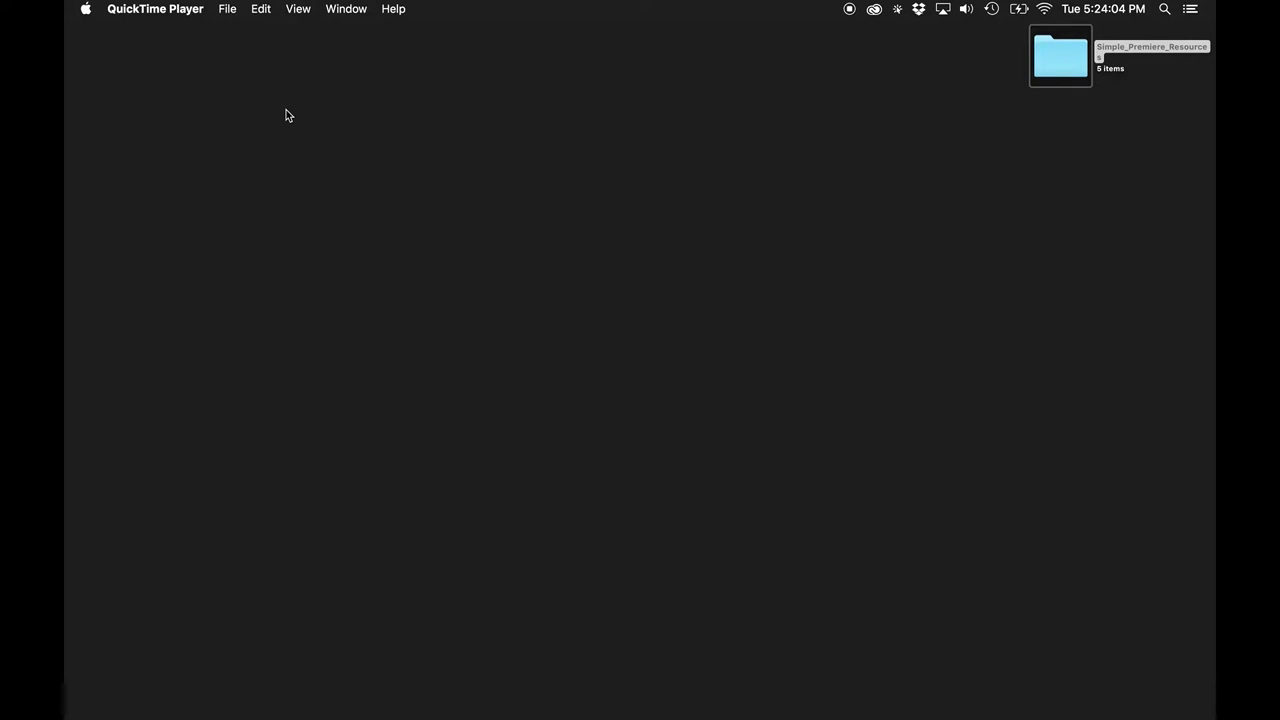
{"action": "key", "text": "super+space"}
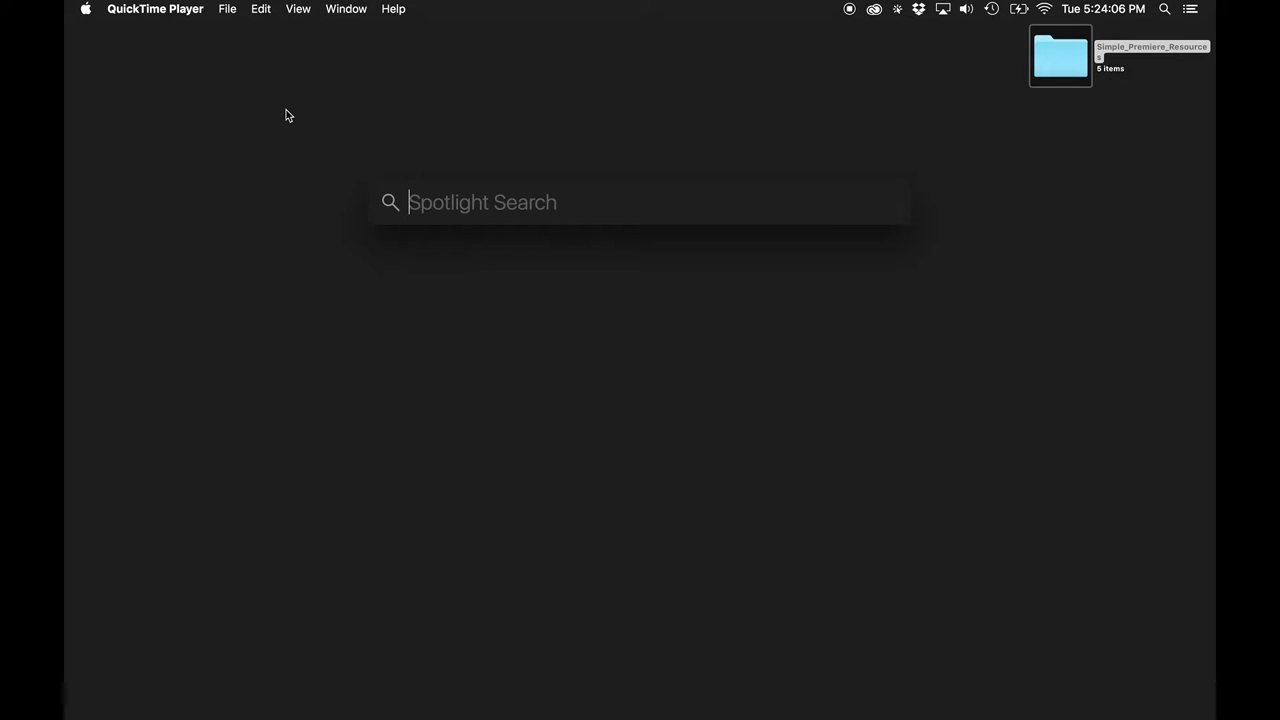
{"action": "type", "text": "pre"}
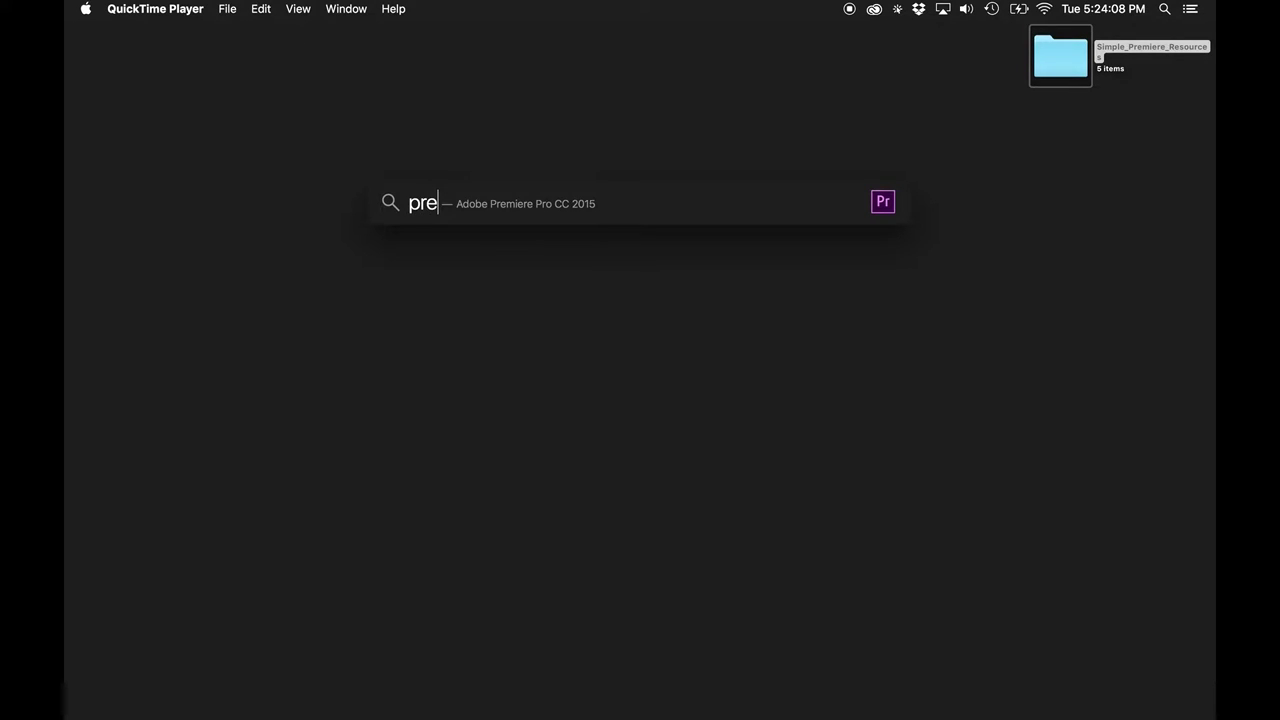
{"action": "key", "text": "Return"}
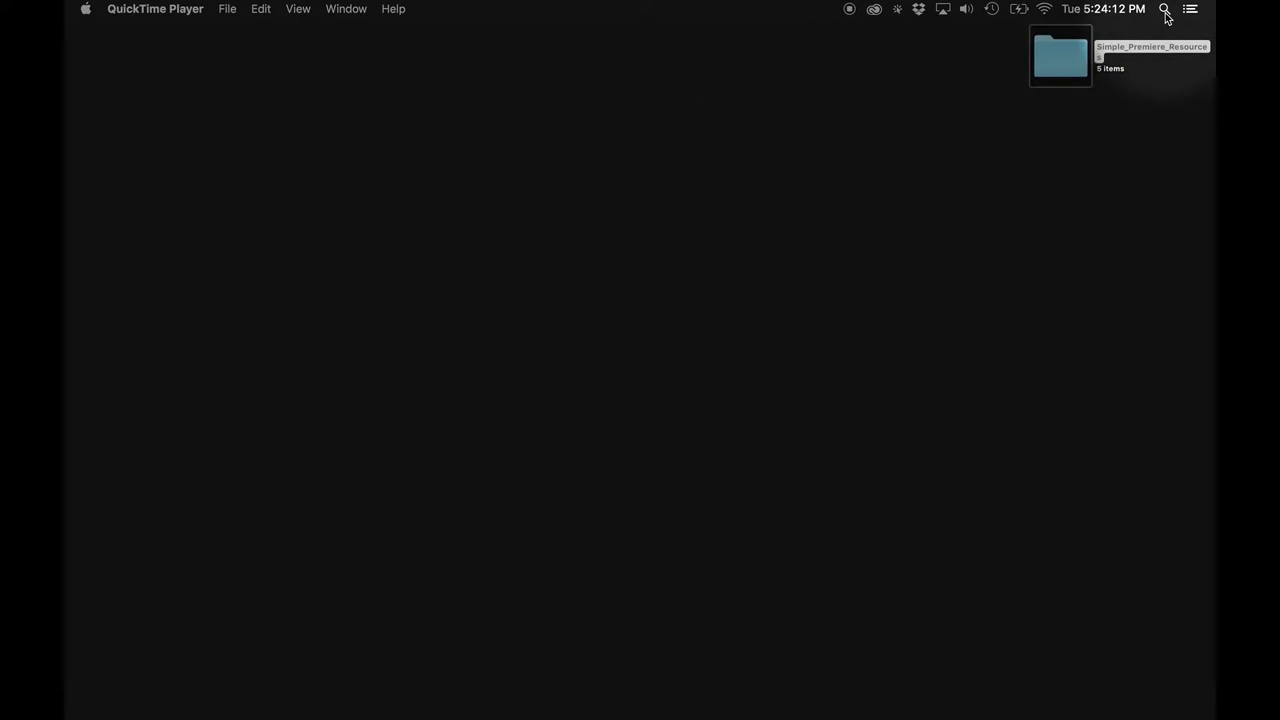
{"action": "key", "text": "ctrl+alt+super+m"}
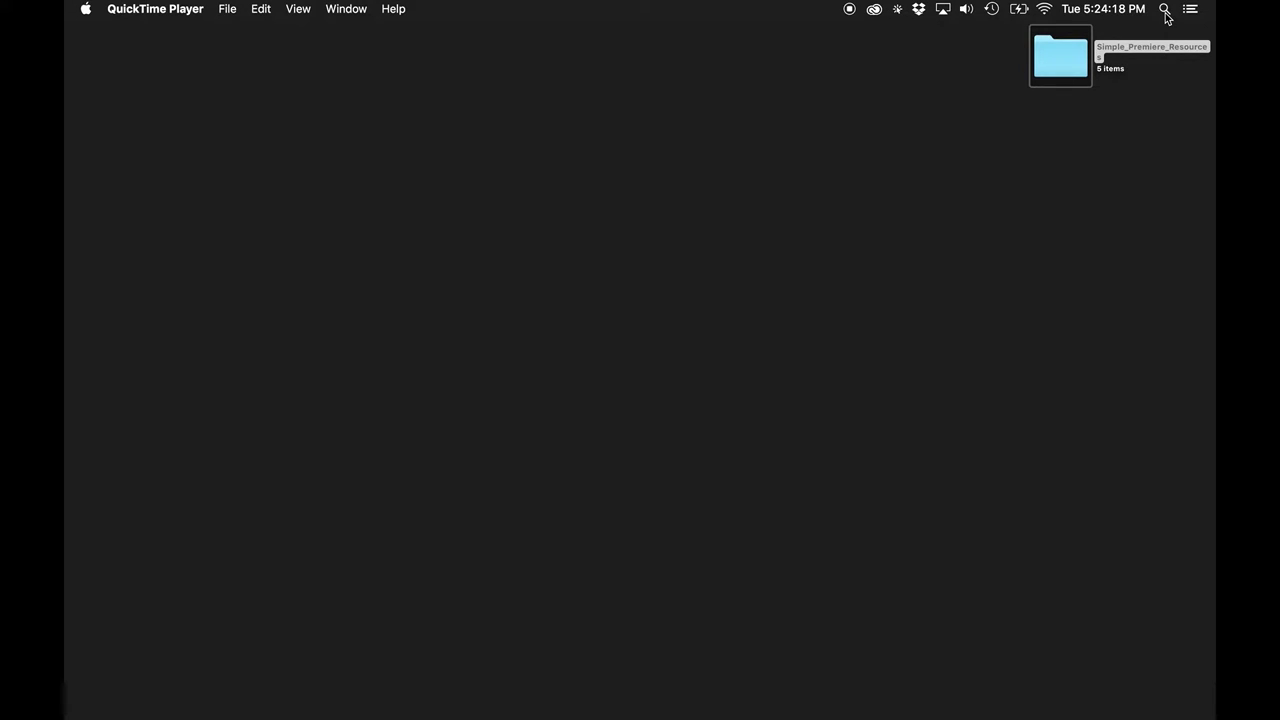
{"action": "left_click", "coordinate": [1165, 11]}
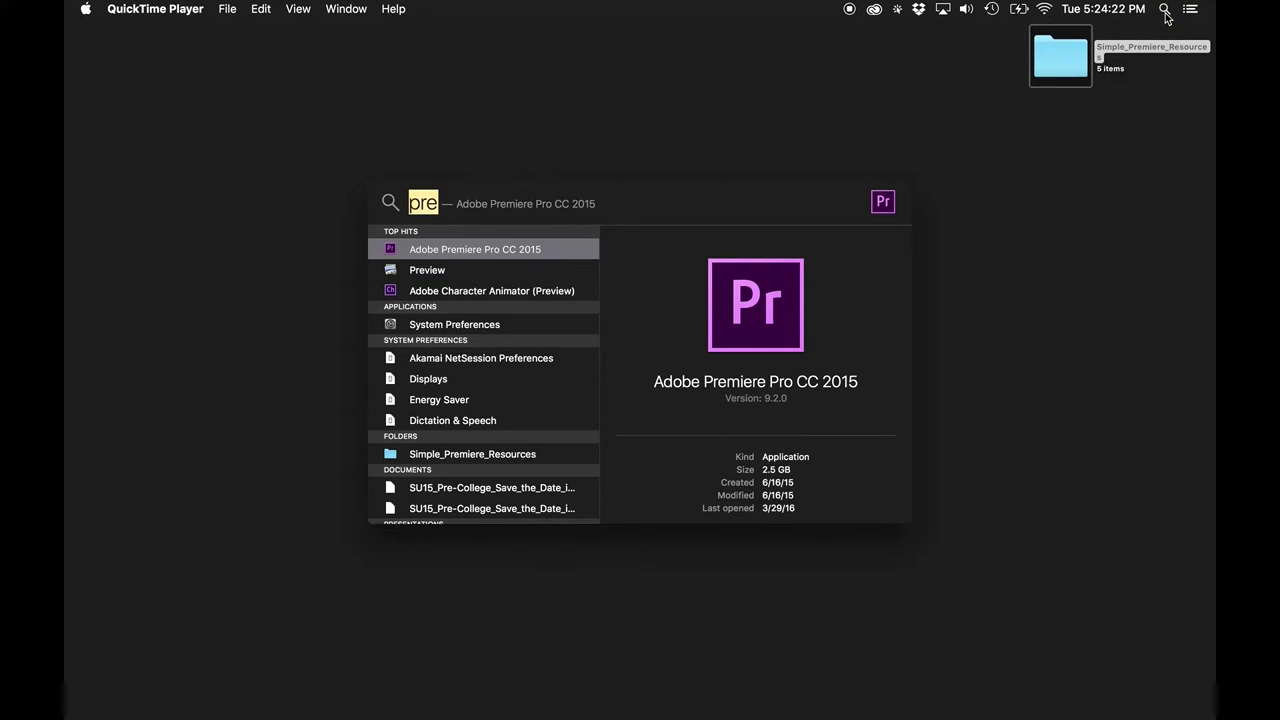
{"action": "key", "text": "Return"}
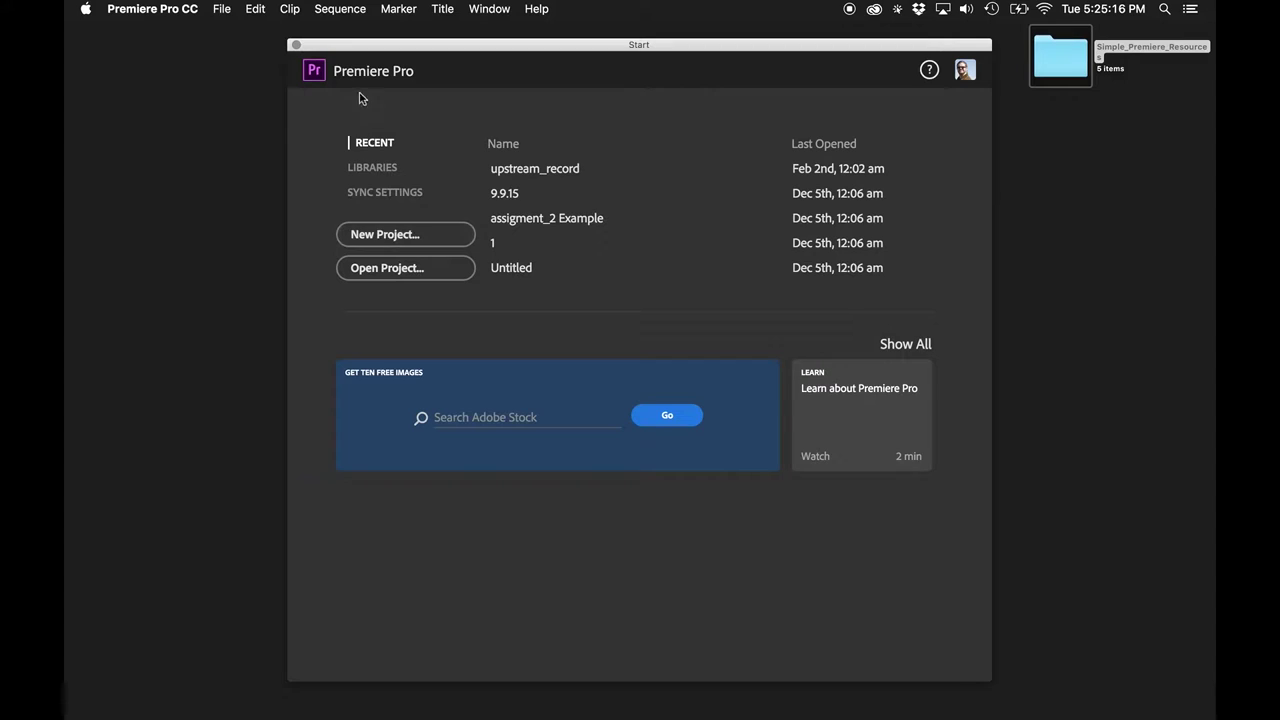
Start a new project and name it Simple Premiere.
{"action": "left_click", "coordinate": [400, 236]}
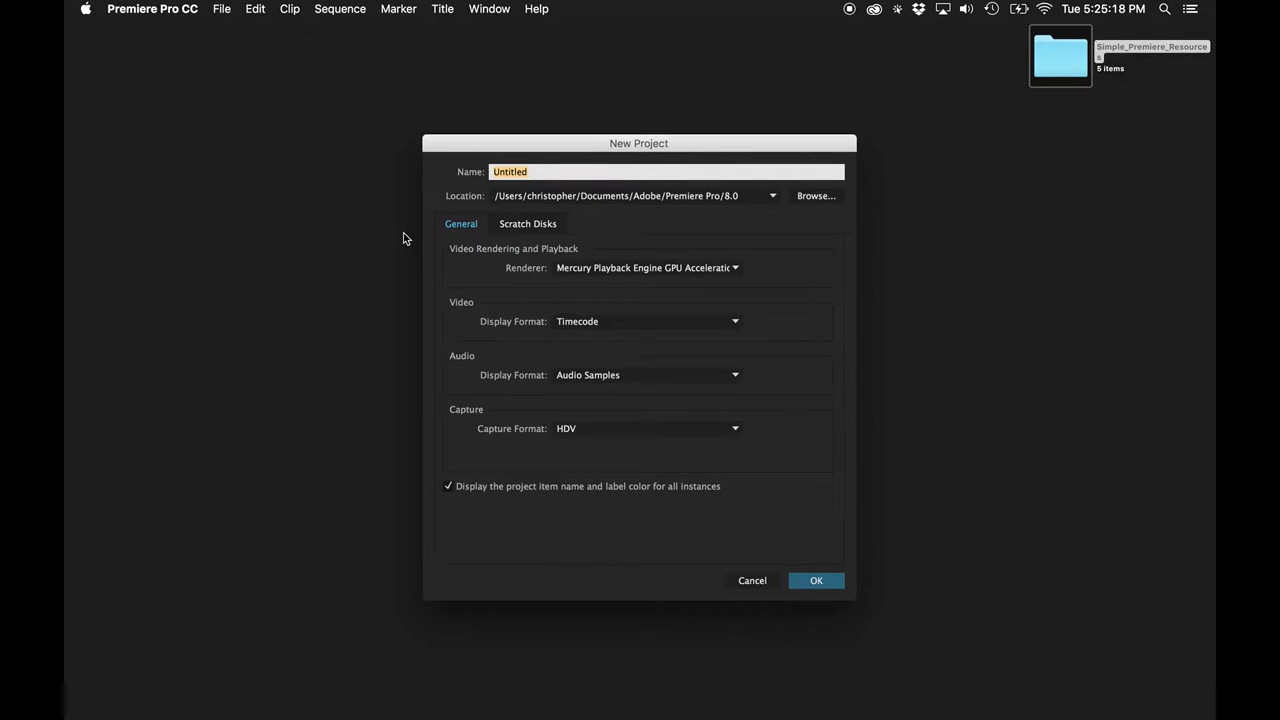
{"action": "key", "text": "ctrl+alt"}
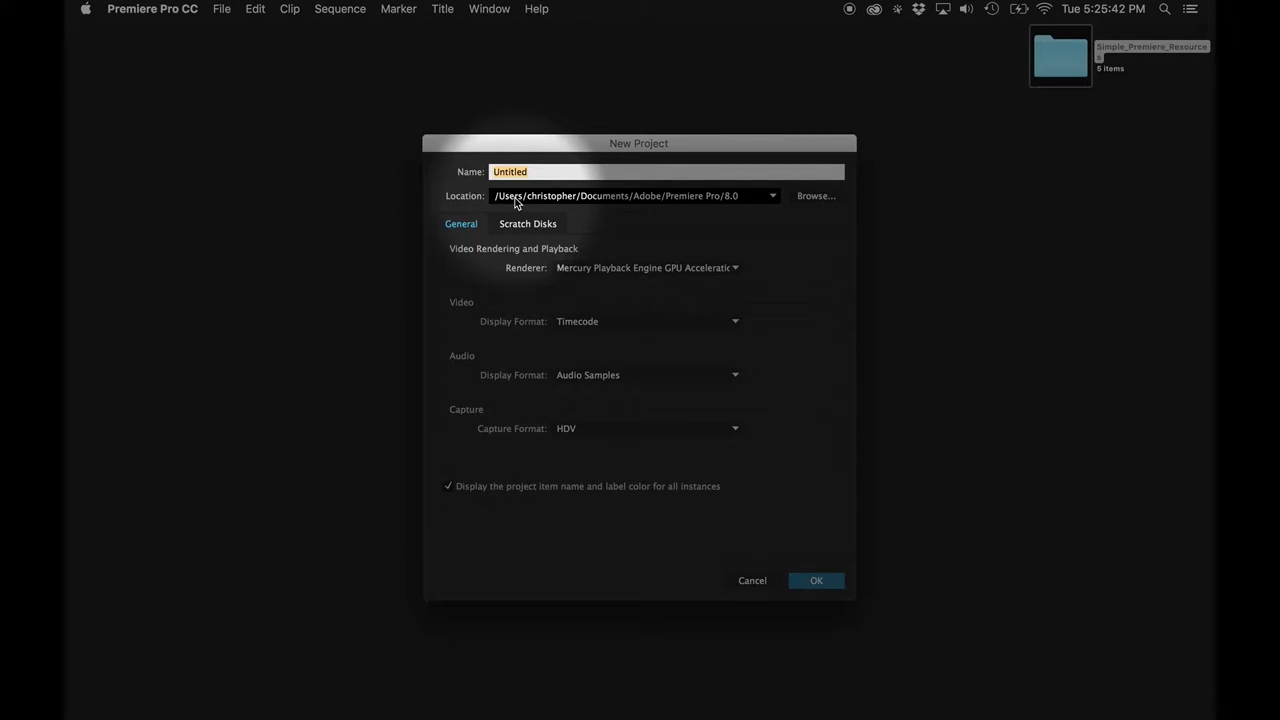
{"action": "type", "text": "Simple "}
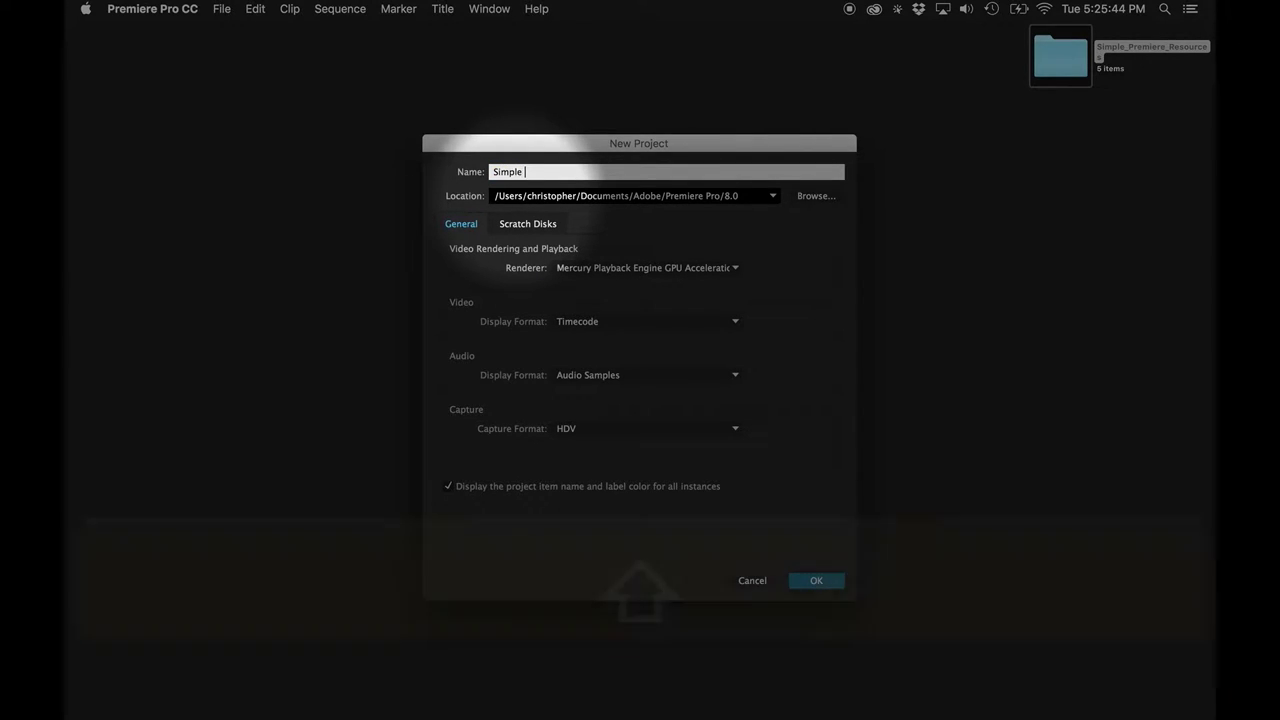
{"action": "type", "text": "Premiere"}
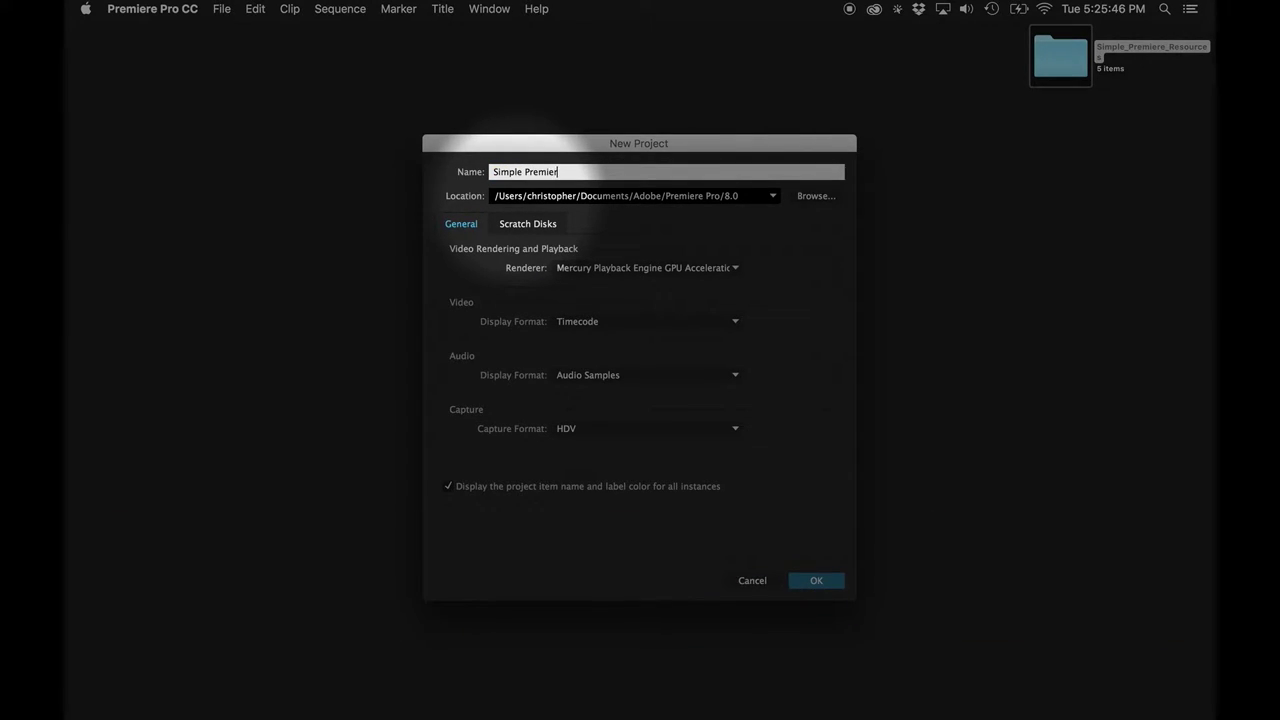
{"action": "left_click", "coordinate": [897, 9]}
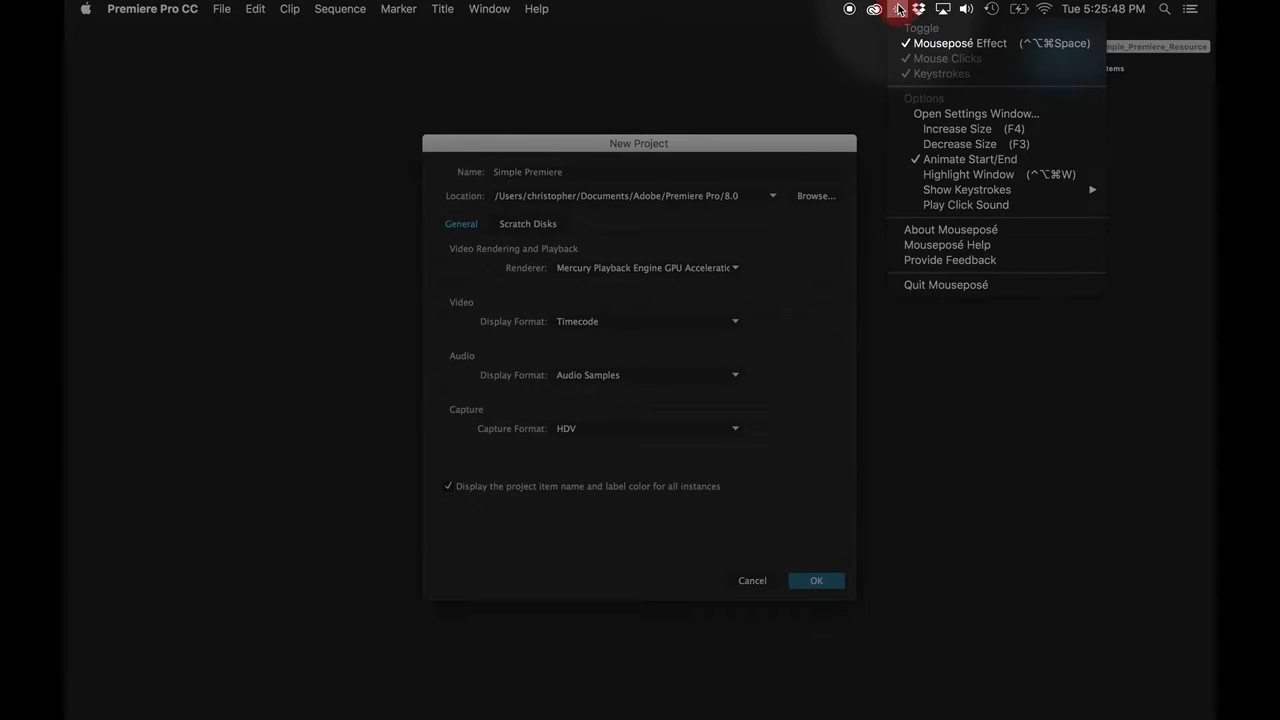
{"action": "left_click", "coordinate": [899, 9]}
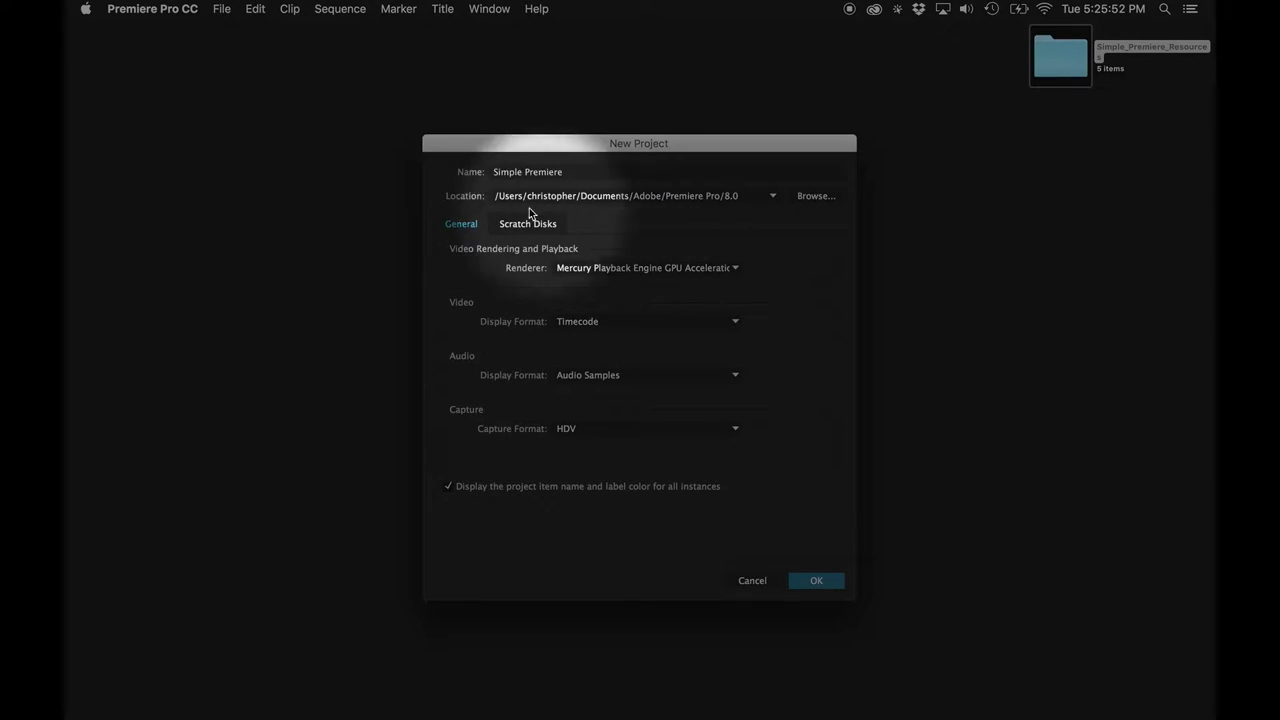
{"action": "key", "text": "super"}
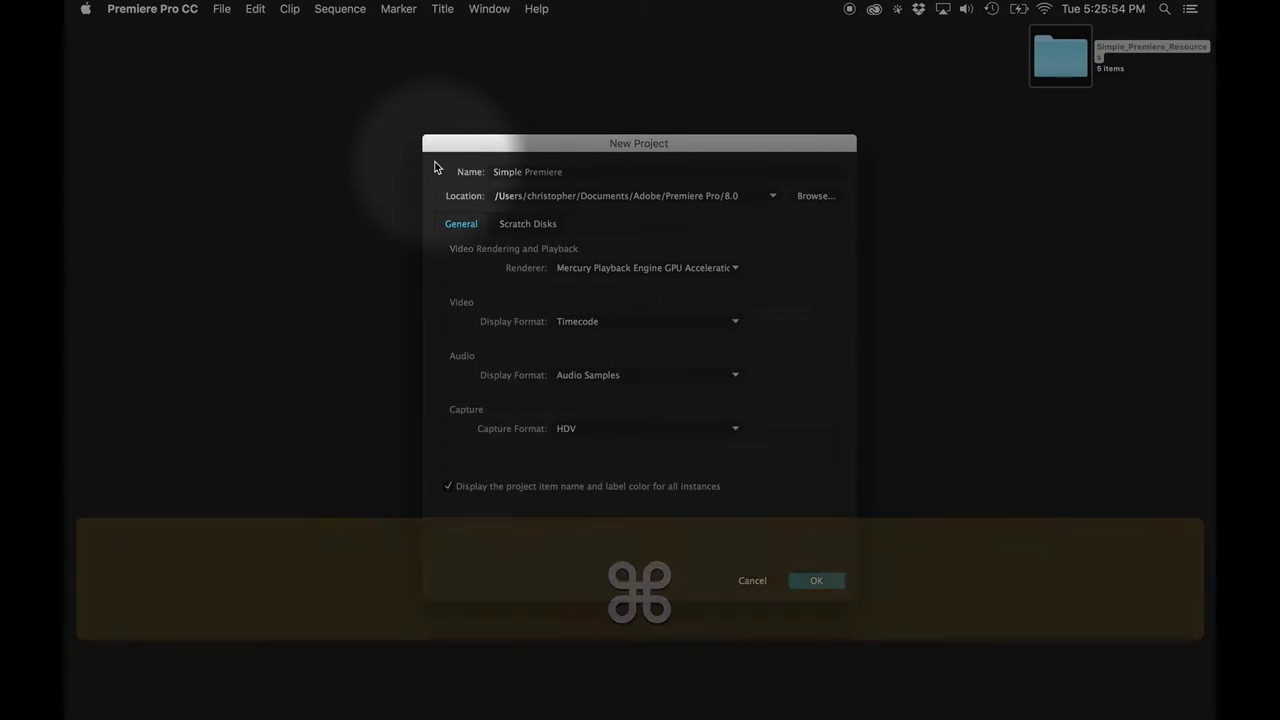
{"action": "key", "text": "alt"}
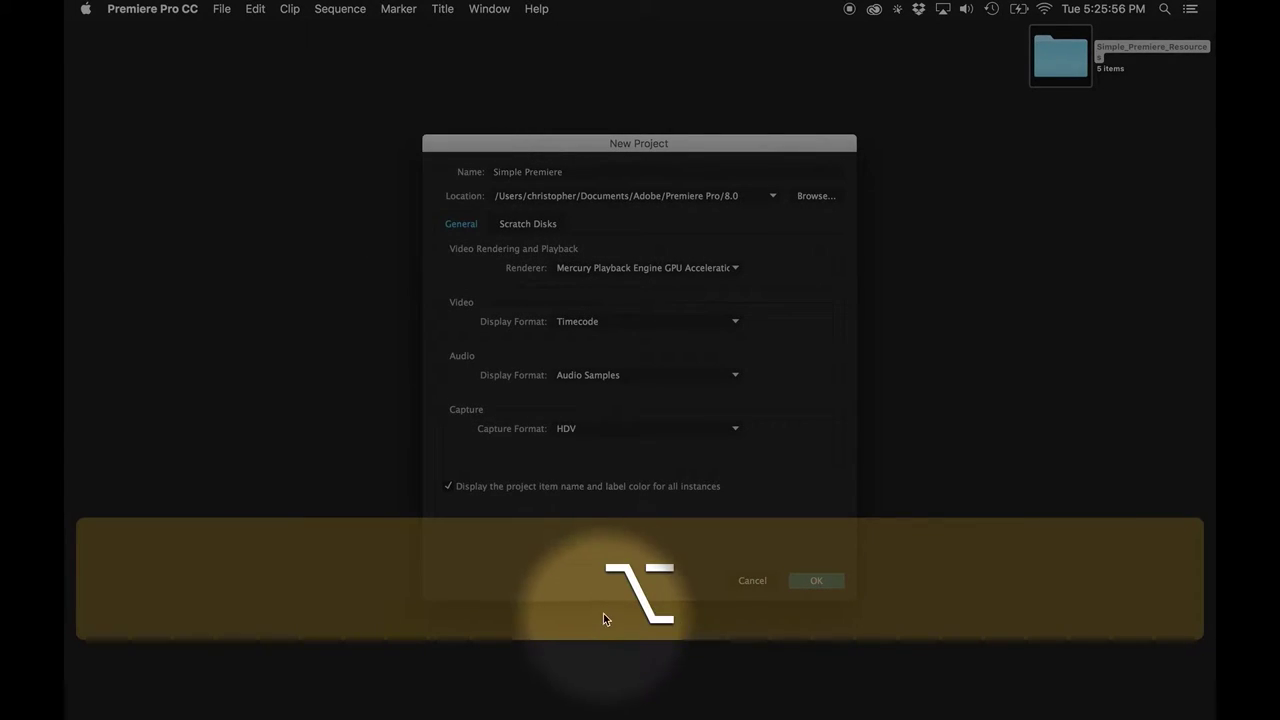
{"action": "key", "text": "shift"}
{"action": "key", "text": "alt"}
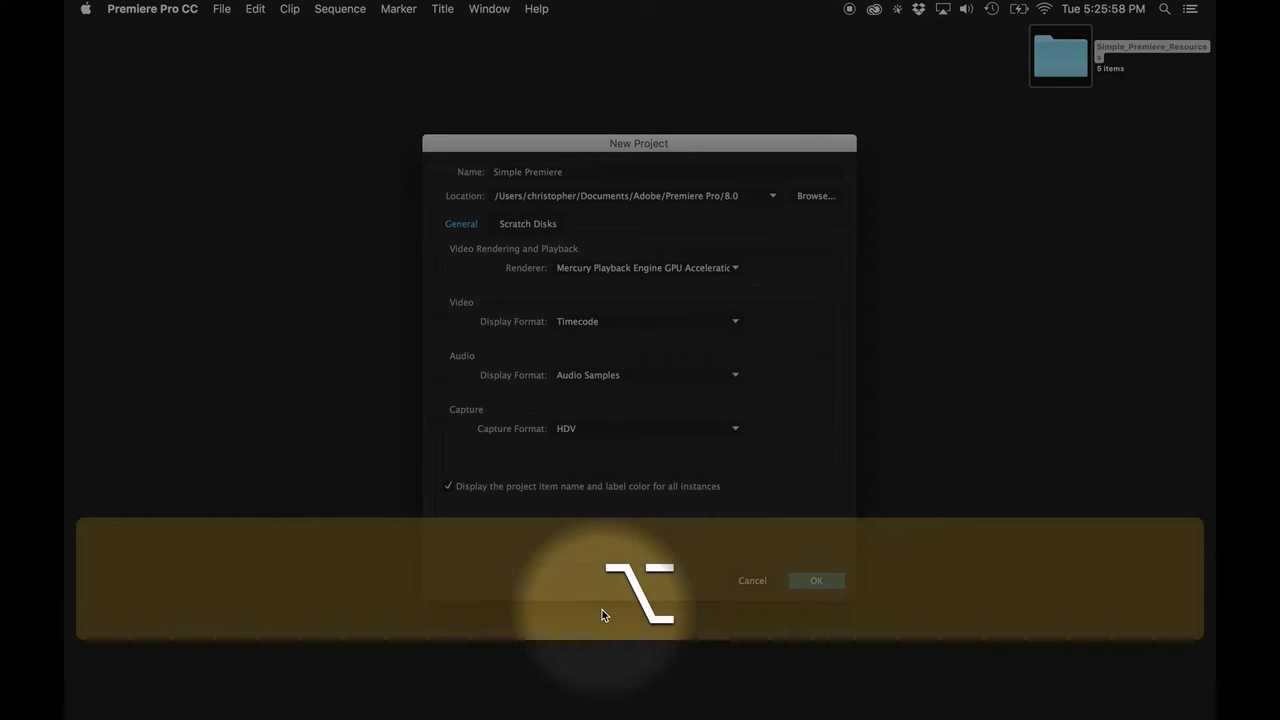
{"action": "key", "text": "super"}
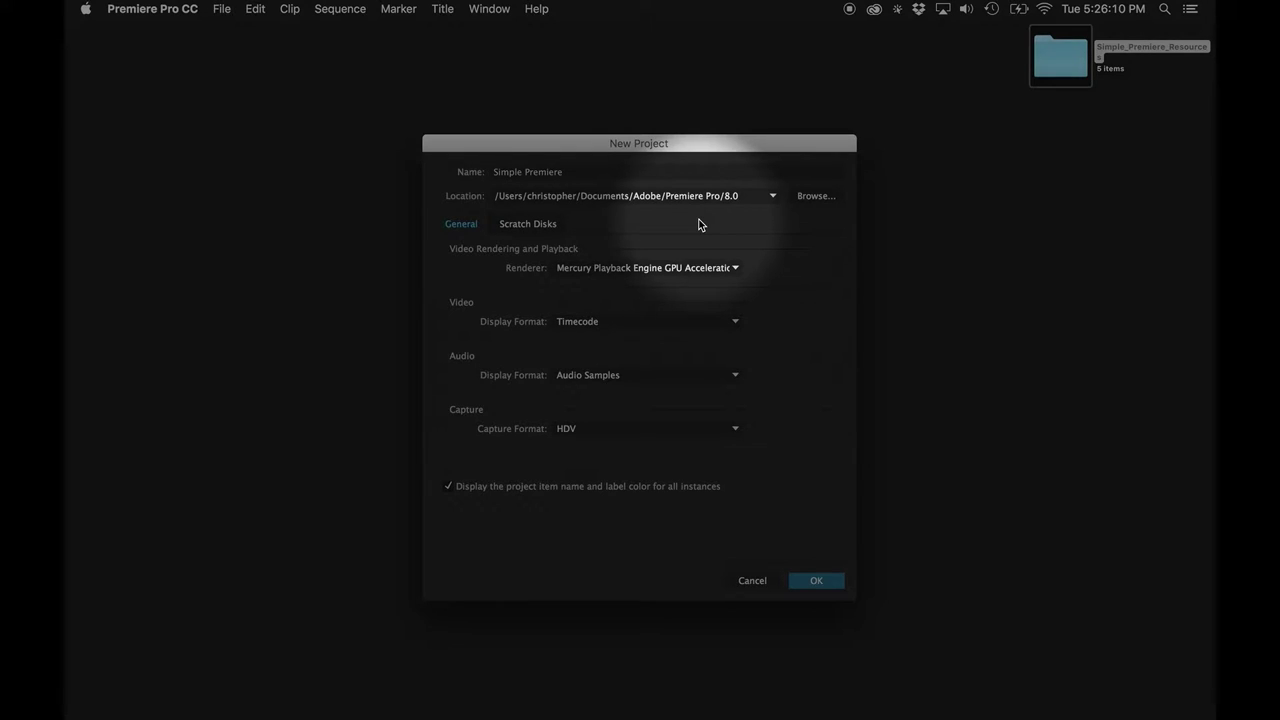
Set the new project's save location to the Desktop and create the project with the remaining default settings.
{"action": "left_click", "coordinate": [818, 199]}
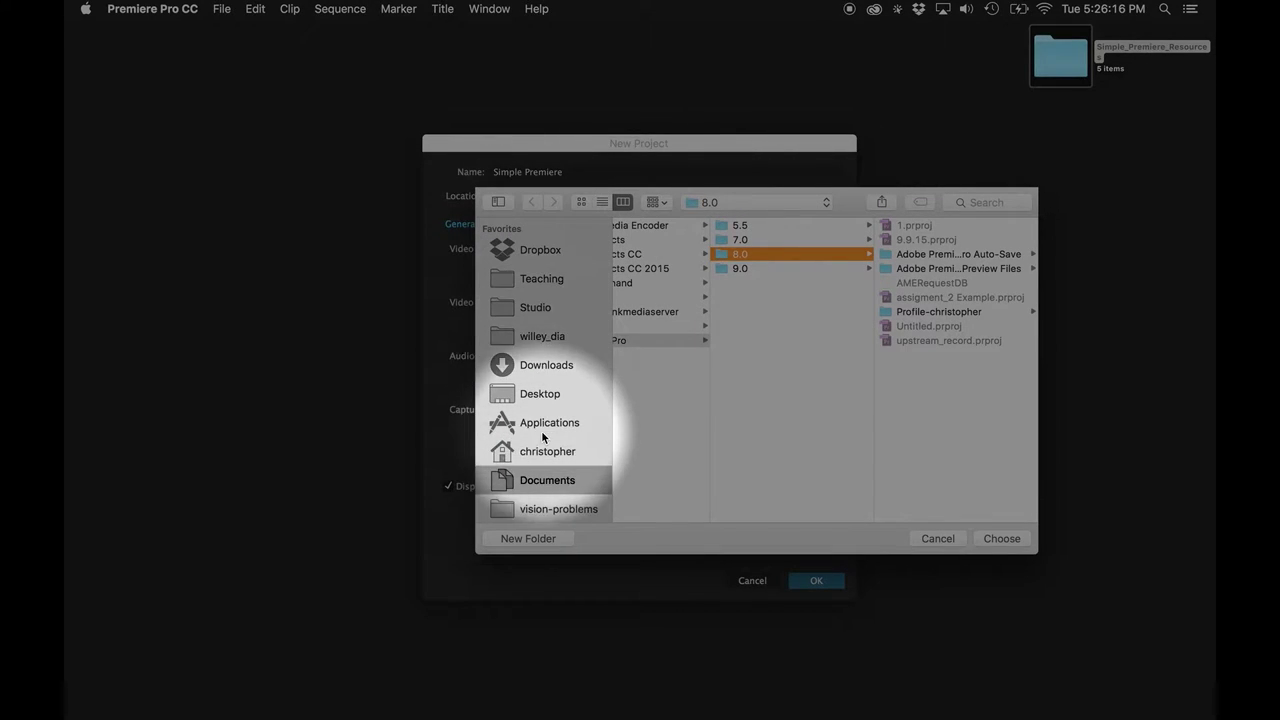
{"action": "left_click", "coordinate": [543, 396]}
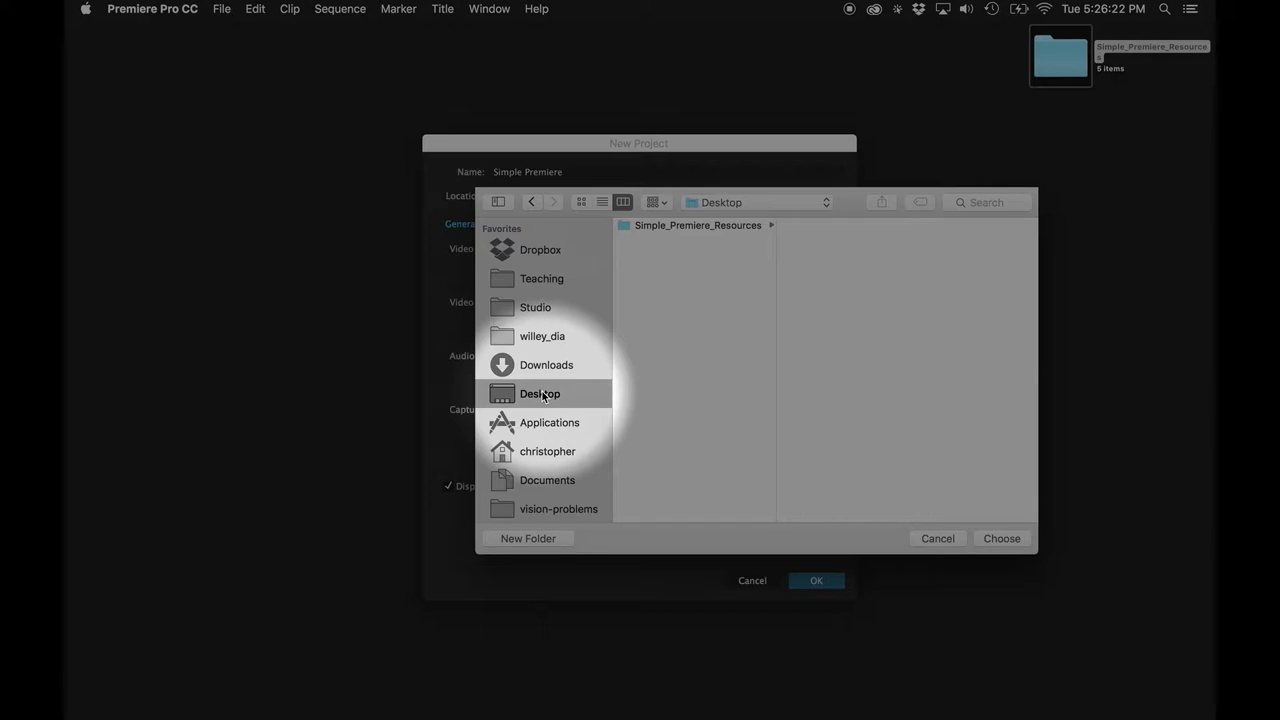
{"action": "left_click", "coordinate": [1000, 539]}
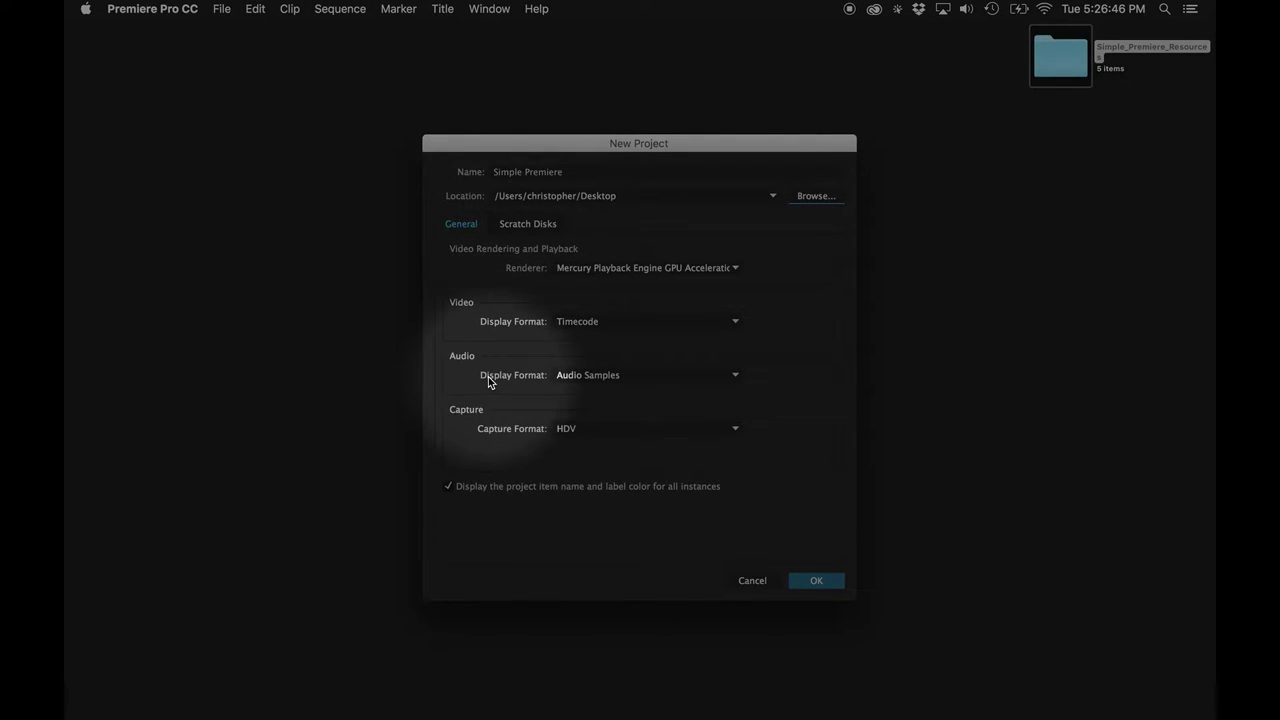
{"action": "left_click", "coordinate": [808, 579]}
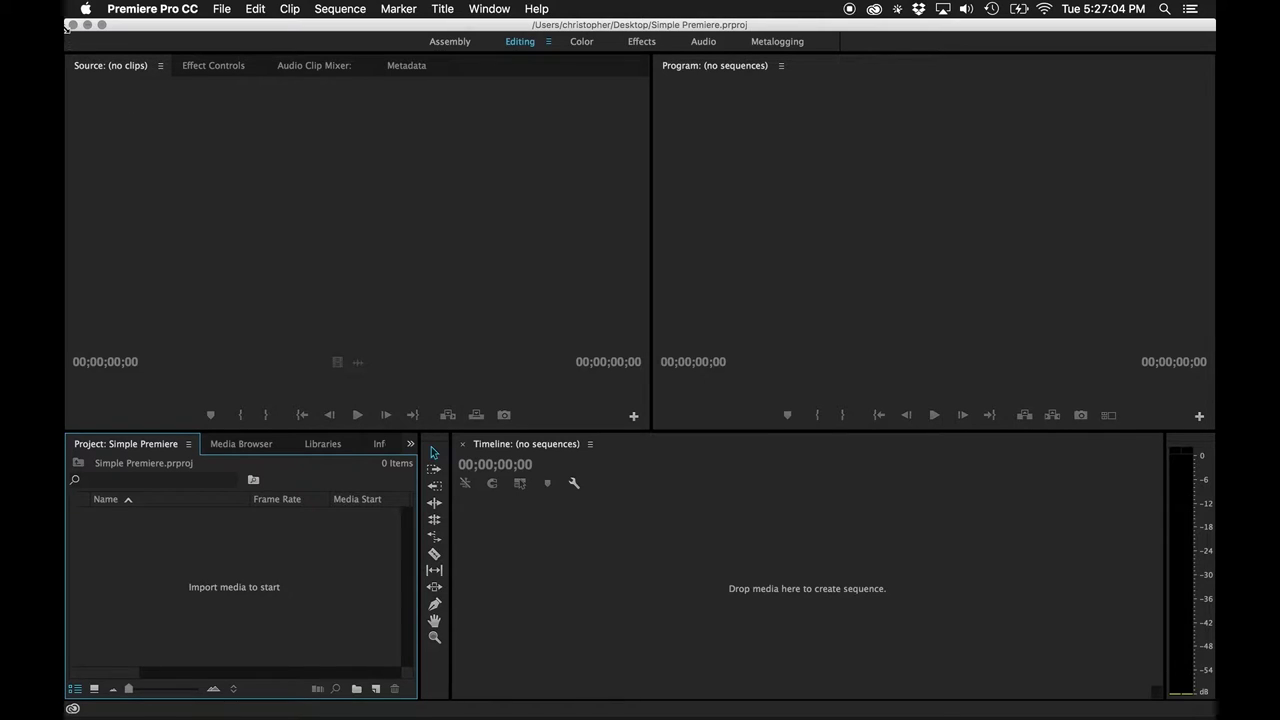
Minimize the project window and open the Simple_Premiere_Resources folder from the desktop in Finder.
{"action": "key", "text": "alt"}
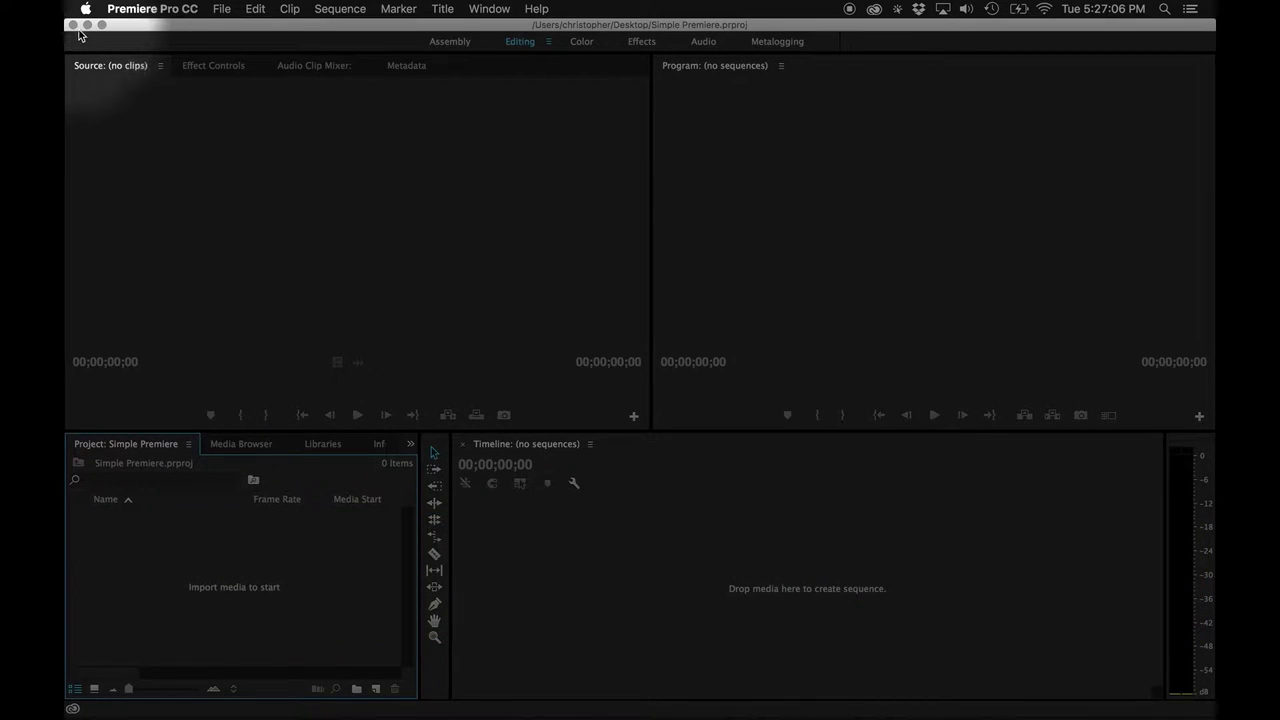
{"action": "left_click", "coordinate": [87, 28]}
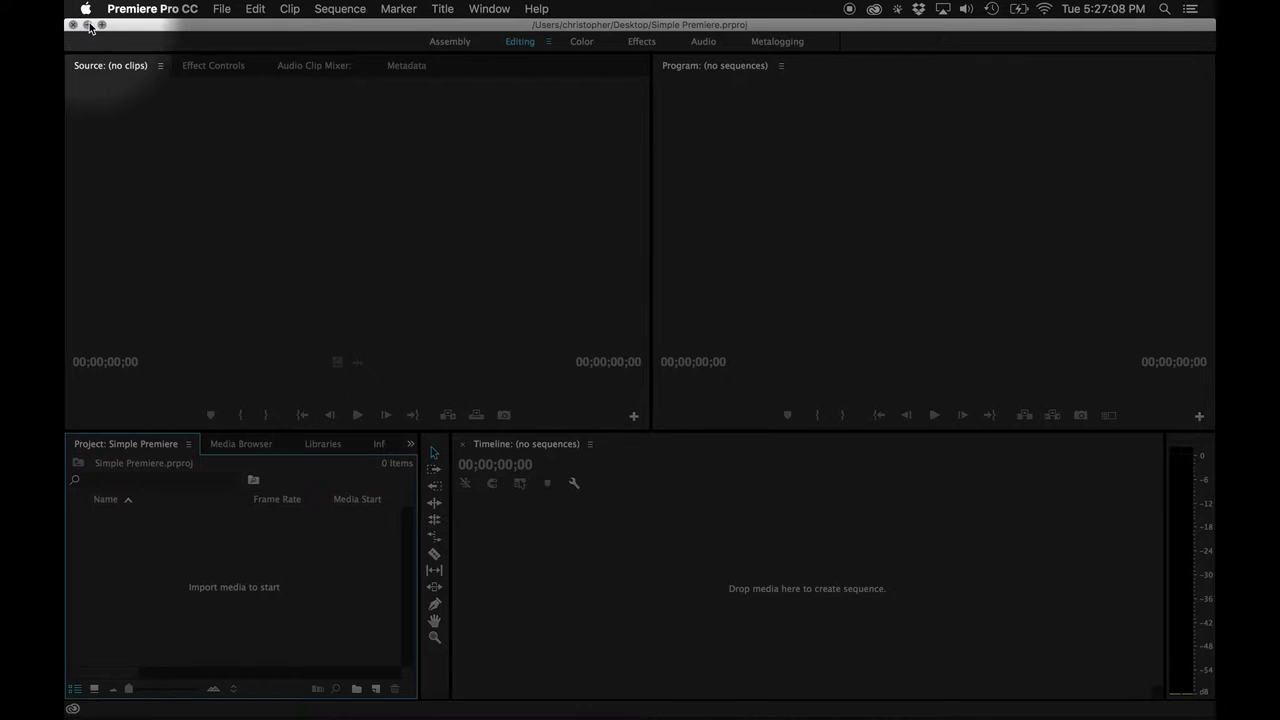
{"action": "mouse_move", "coordinate": [550, 716]}
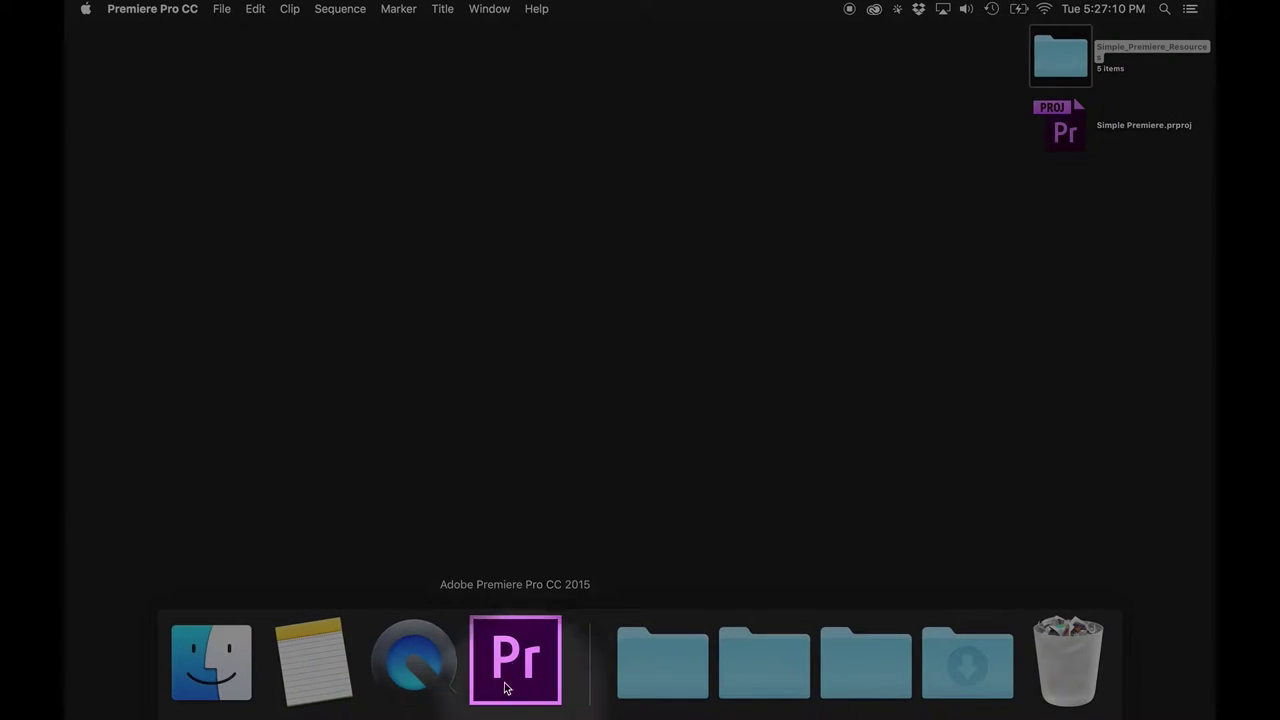
{"action": "key", "text": "ctrl+alt"}
{"action": "double_click", "coordinate": [1072, 55]}
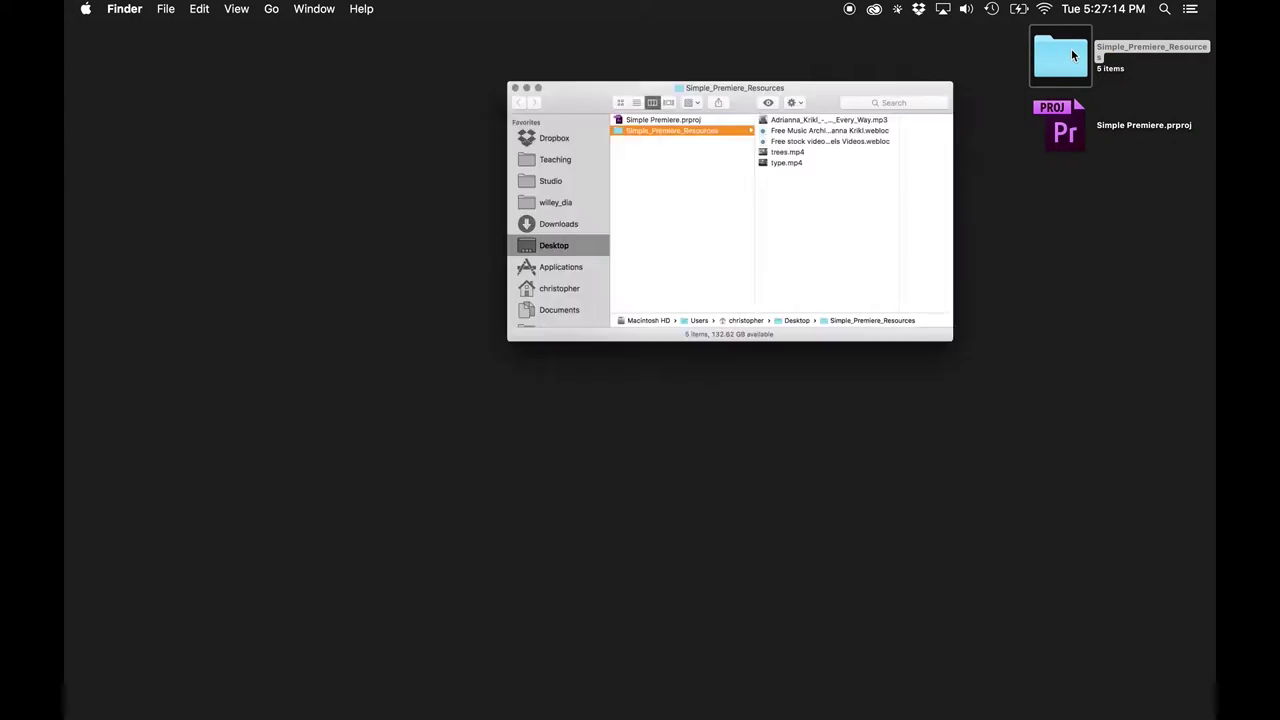
Open the Pexels Videos web link in Safari, view the Planes on an Airport video's download and license page, and close the browser window.
{"action": "left_click", "coordinate": [723, 172]}
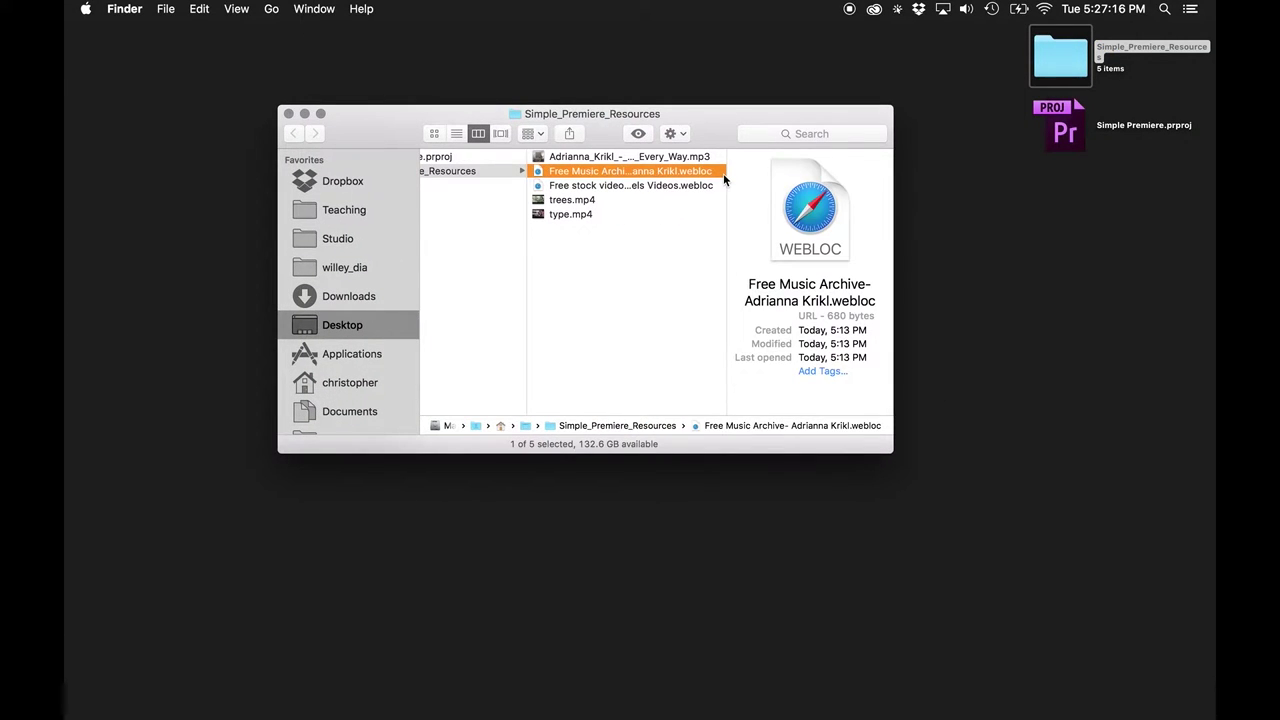
{"action": "left_click", "coordinate": [686, 189]}
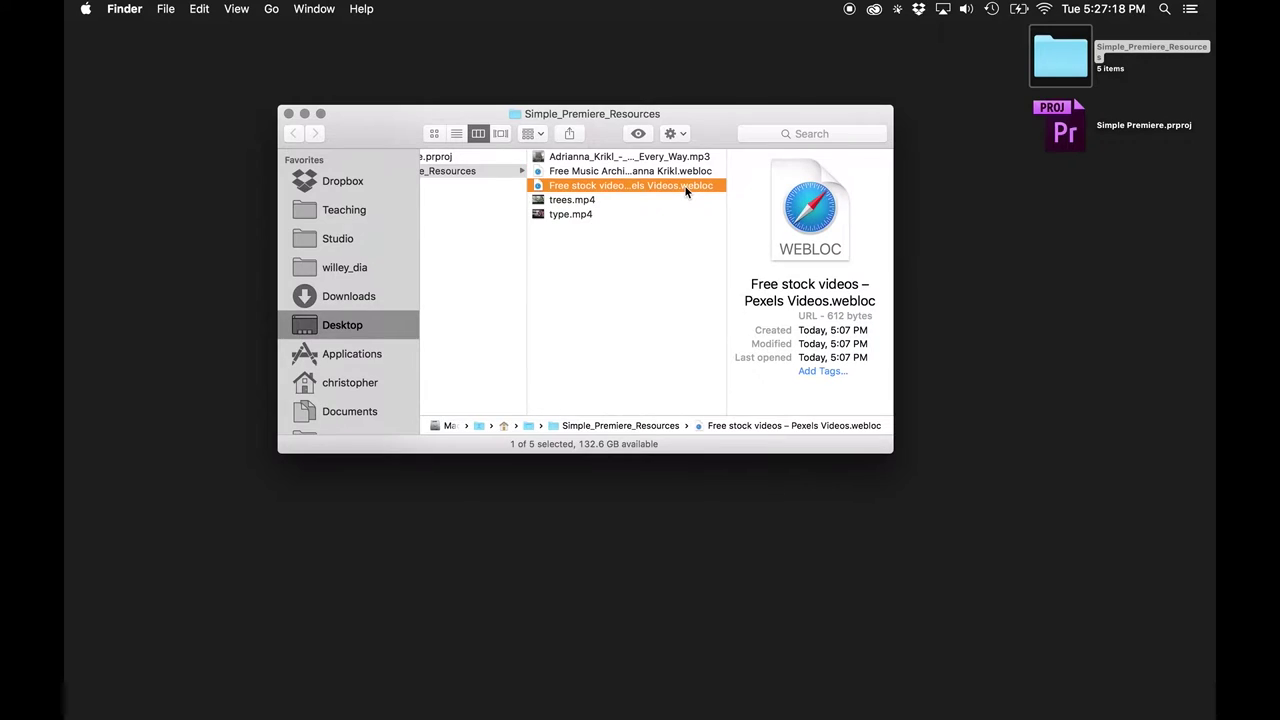
{"action": "double_click", "coordinate": [685, 187]}
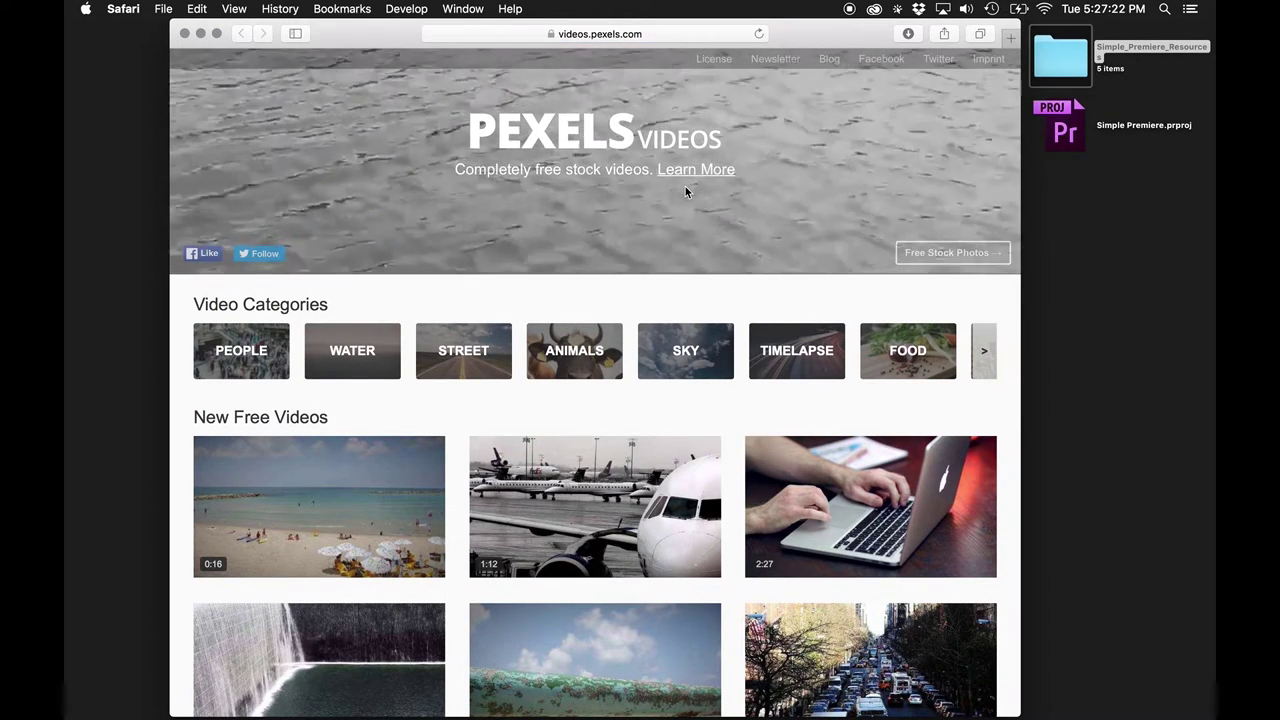
{"action": "scroll", "coordinate": [465, 578], "scroll_direction": "down", "scroll_amount": 5}
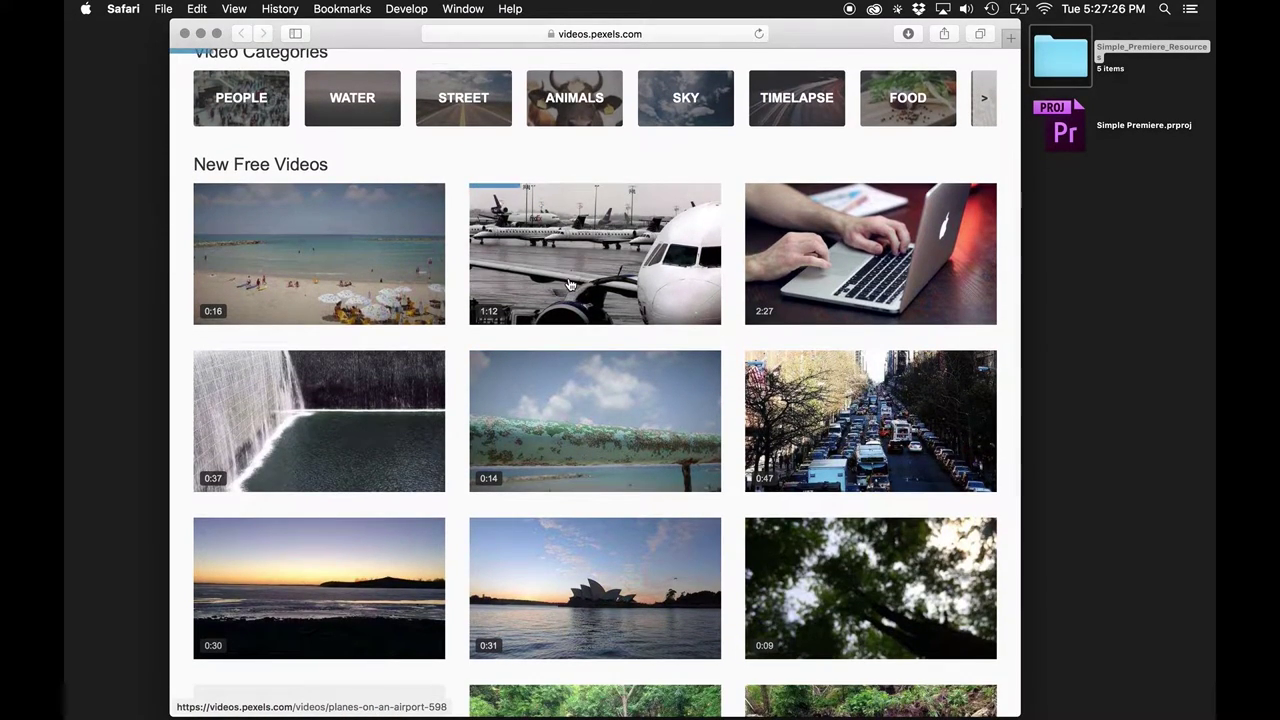
{"action": "left_click", "coordinate": [570, 285]}
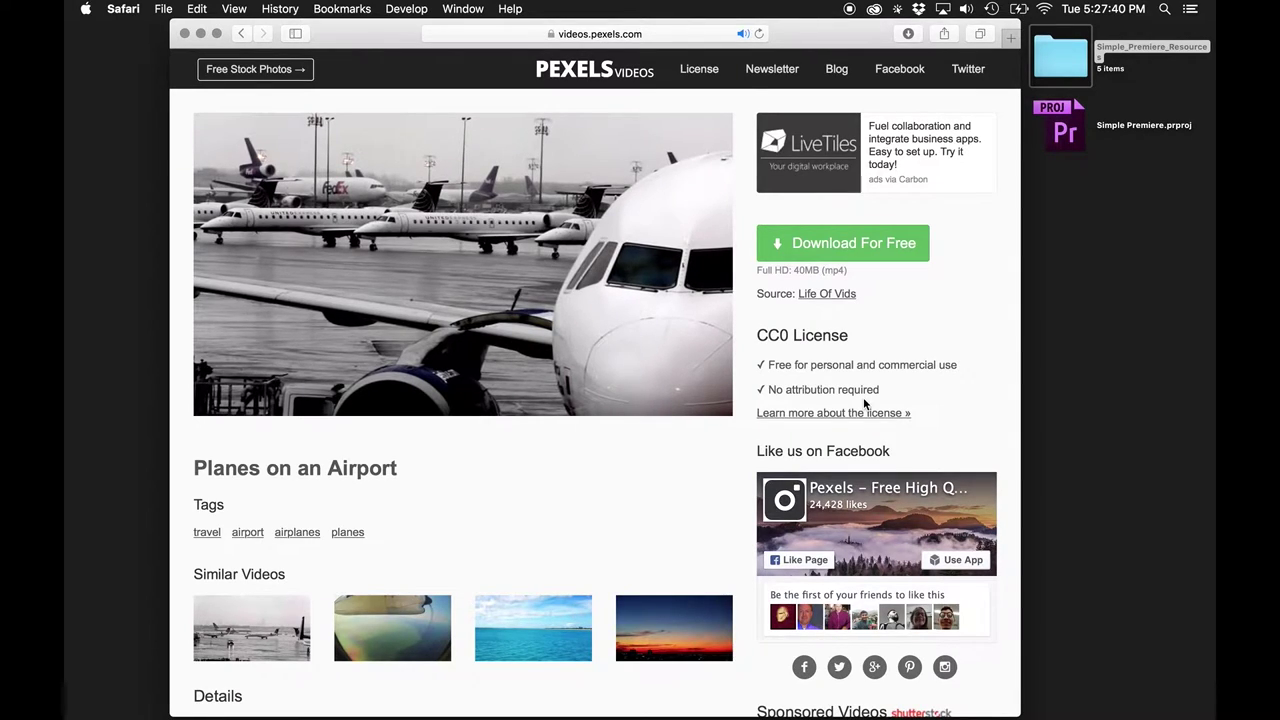
{"action": "left_click", "coordinate": [185, 34]}
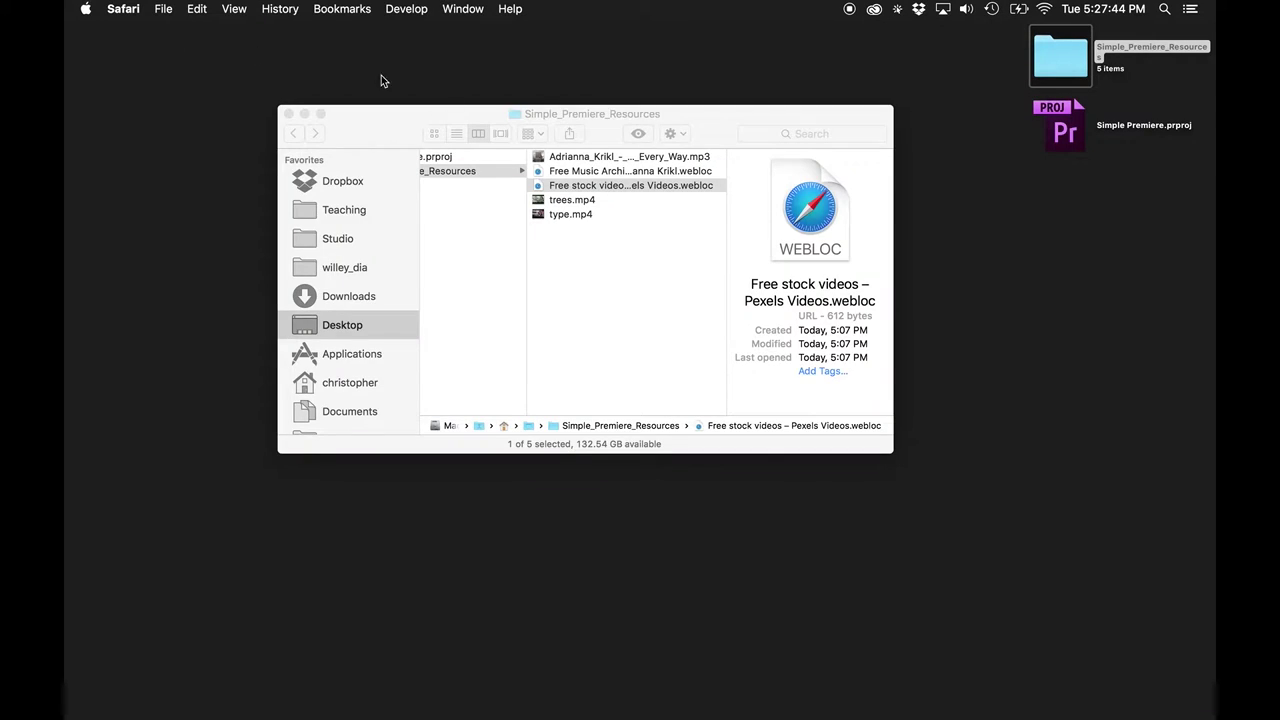
Open the Free Music Archive web link in Safari, look through the artist's albums and track downloads, and close the browser window.
{"action": "left_click", "coordinate": [661, 257]}
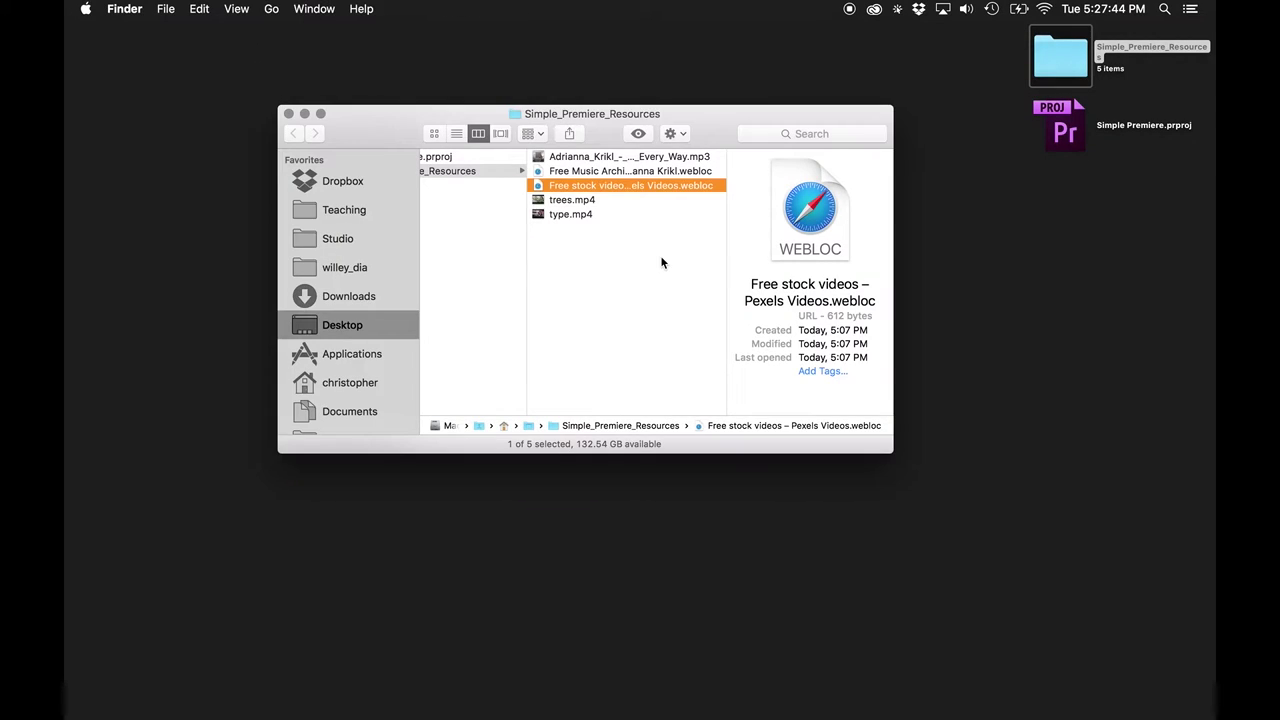
{"action": "left_click", "coordinate": [536, 172]}
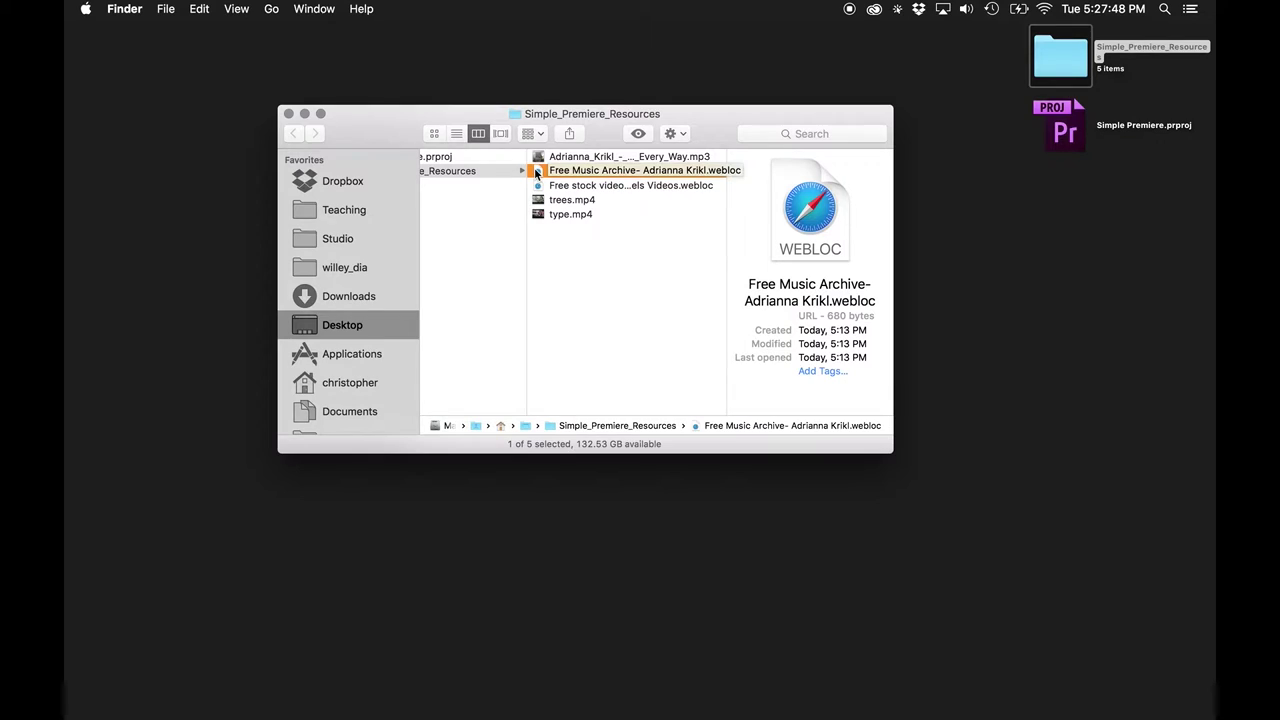
{"action": "double_click", "coordinate": [536, 172]}
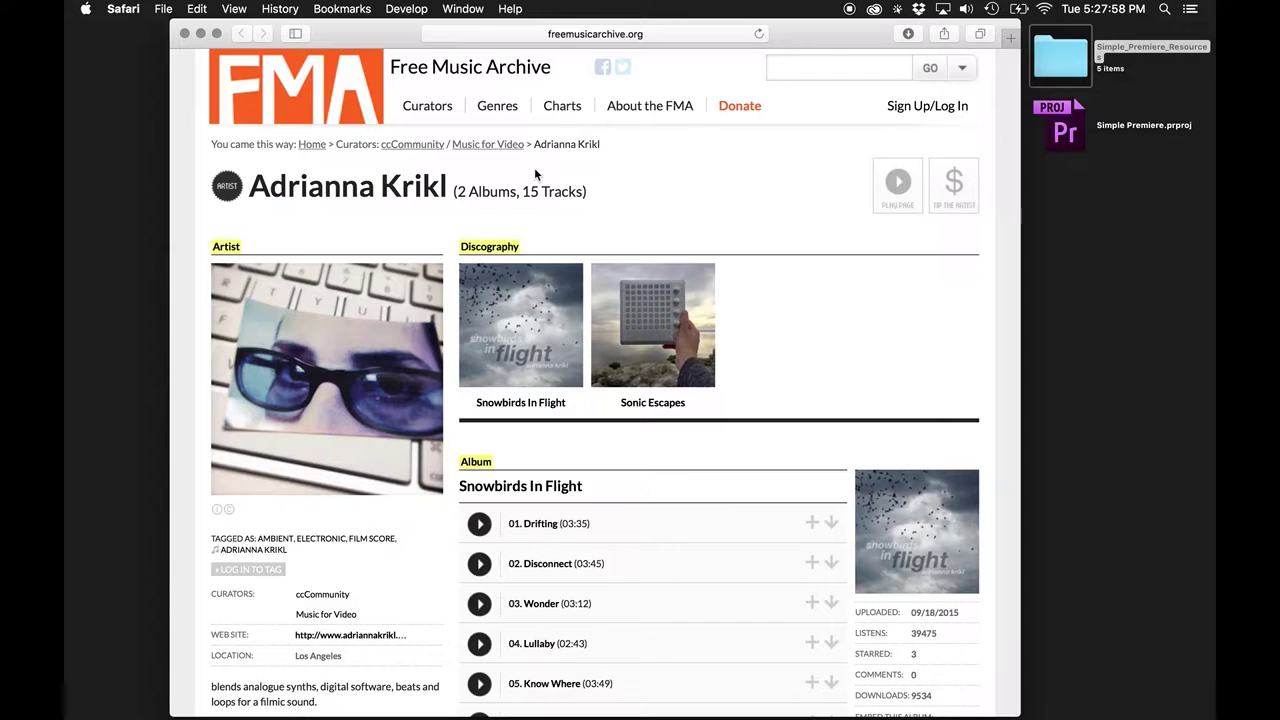
{"action": "scroll", "coordinate": [796, 471], "scroll_direction": "down", "scroll_amount": 10}
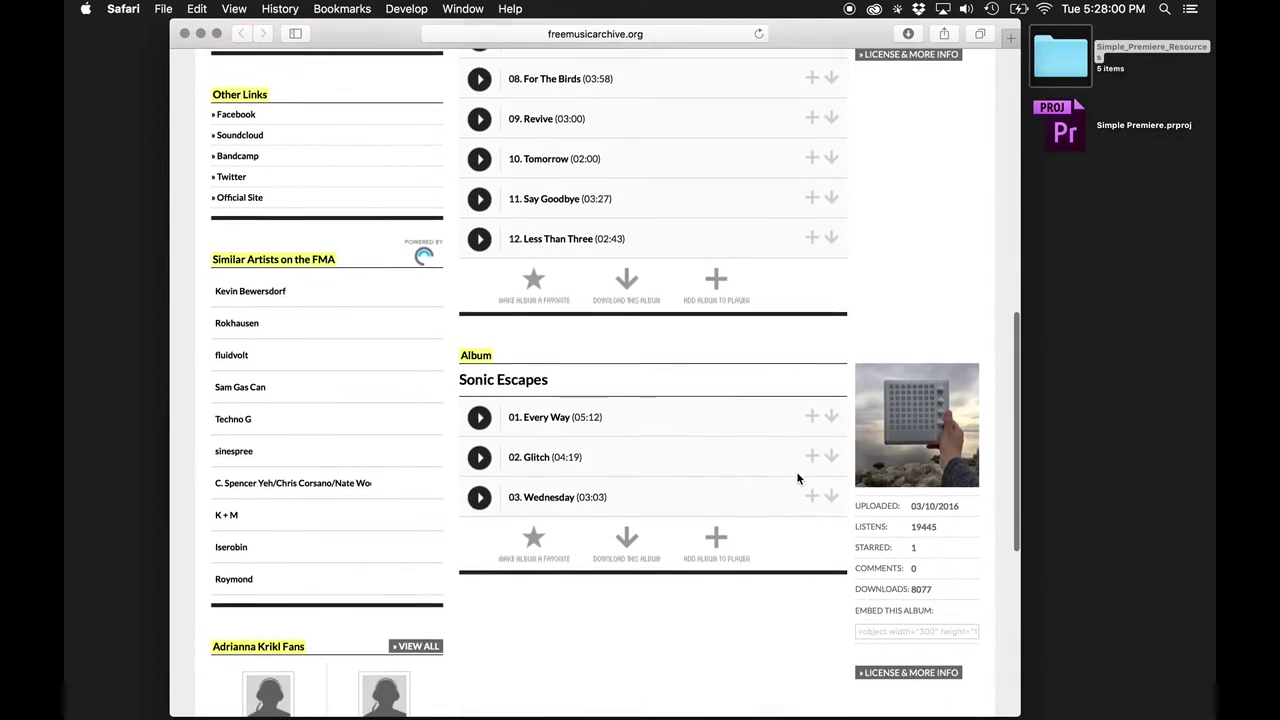
{"action": "scroll", "coordinate": [800, 475], "scroll_direction": "up", "scroll_amount": 3}
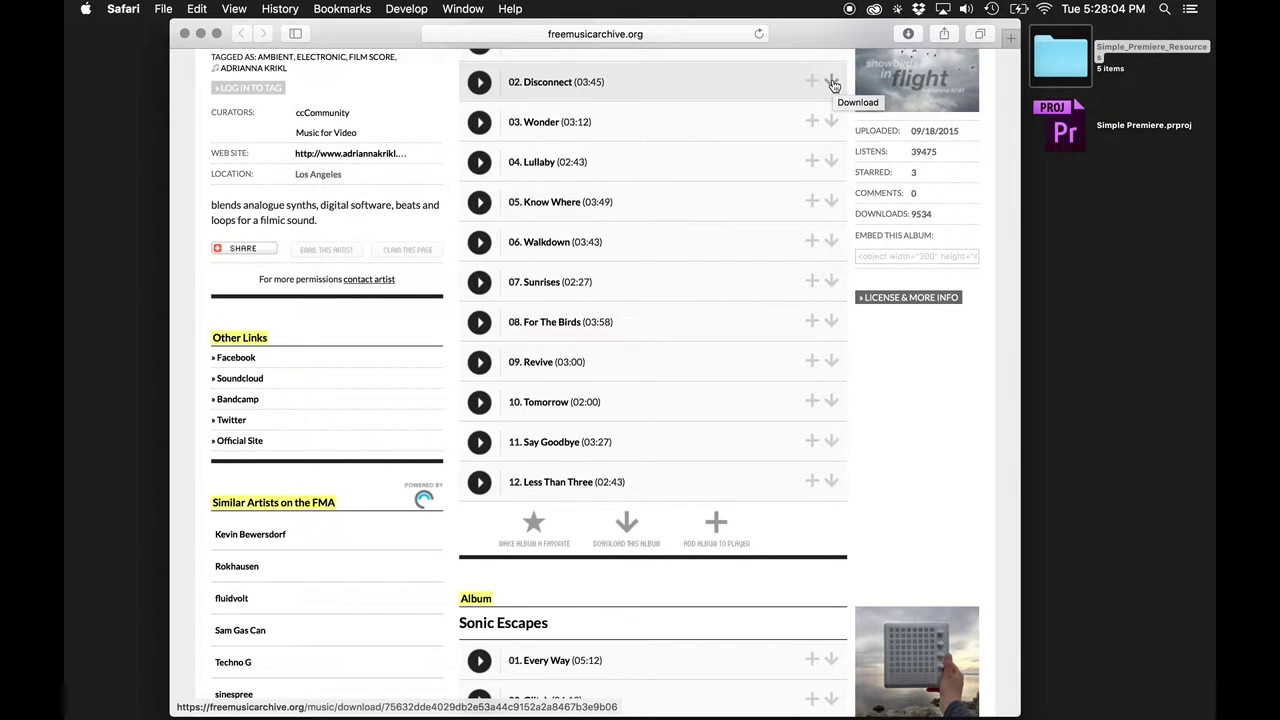
{"action": "scroll", "coordinate": [833, 85], "scroll_direction": "up", "scroll_amount": 10}
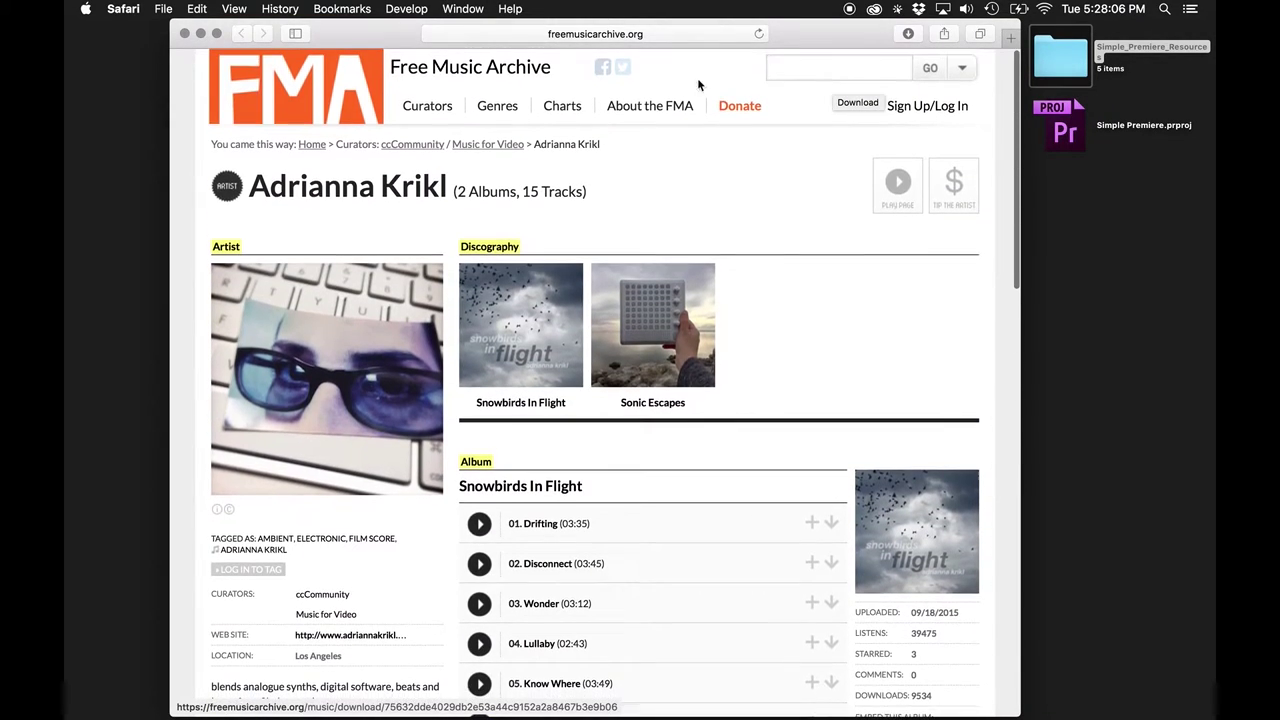
{"action": "left_click", "coordinate": [184, 35]}
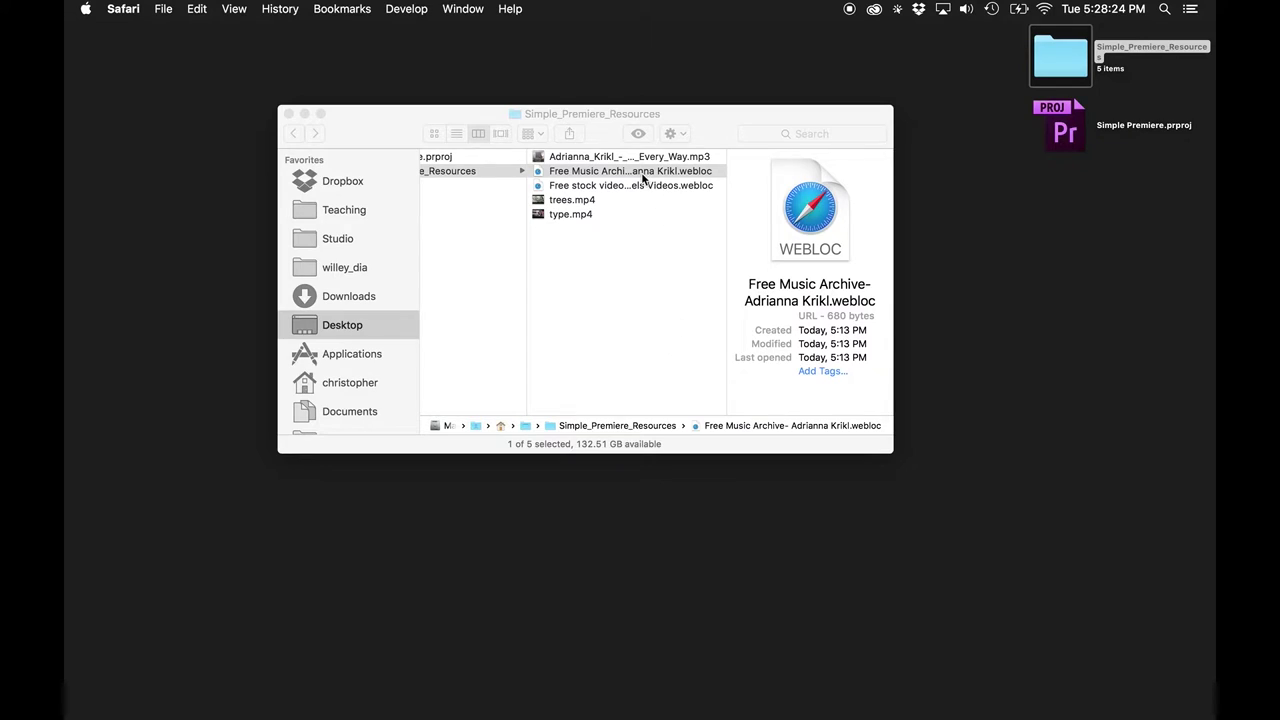
Preview the trees.mp4 and type.mp4 clips from the resources folder with Quick Look.
{"action": "left_click", "coordinate": [614, 200]}
{"action": "left_click", "coordinate": [603, 197]}
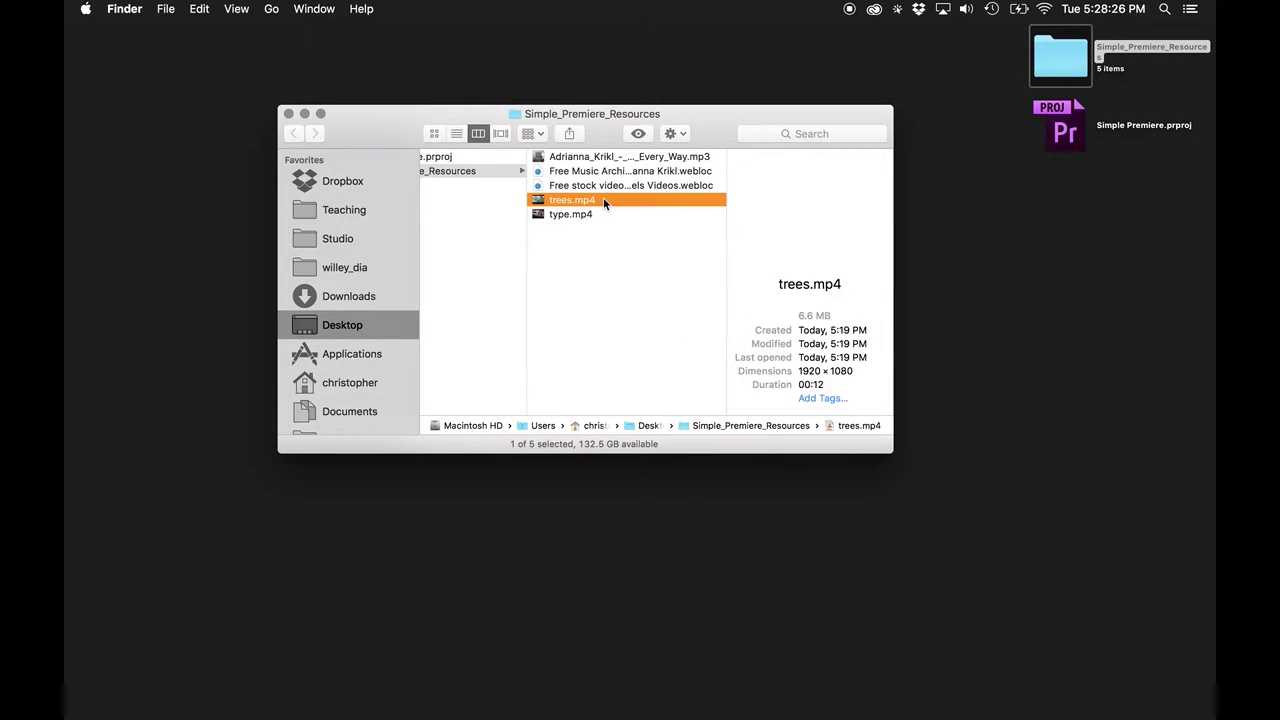
{"action": "key", "text": "space"}
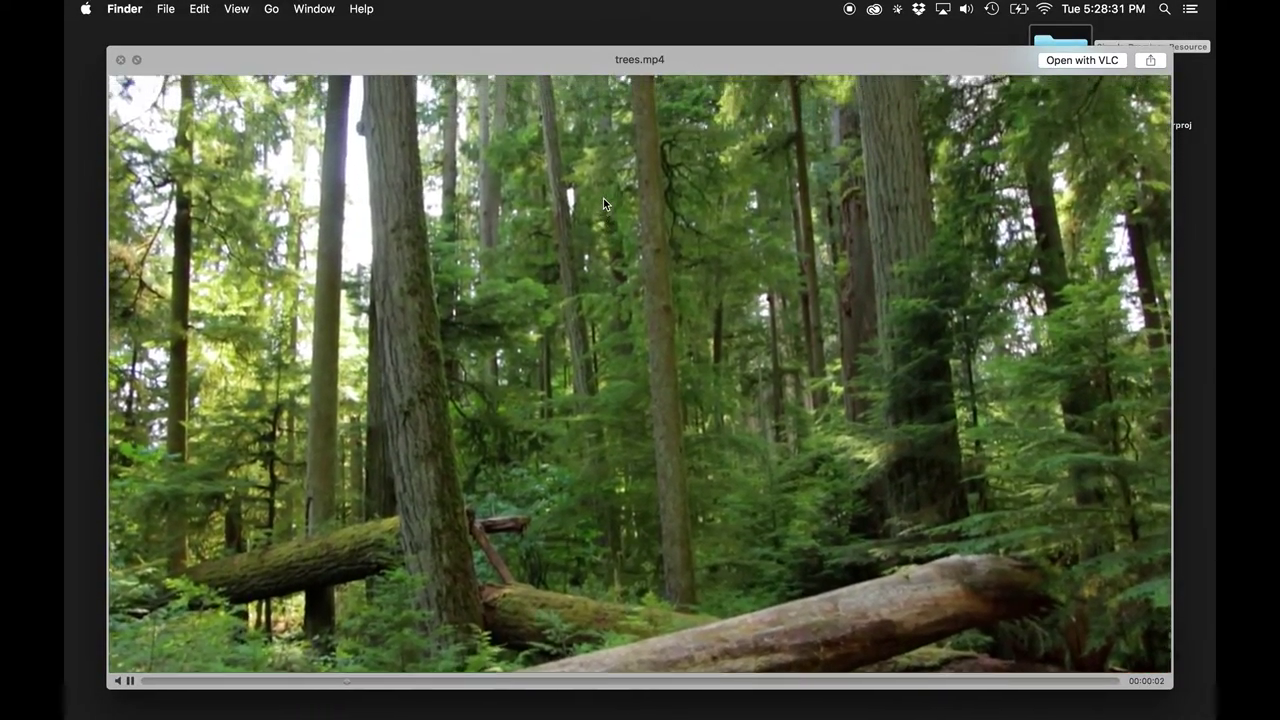
{"action": "key", "text": "space"}
{"action": "left_click", "coordinate": [586, 214]}
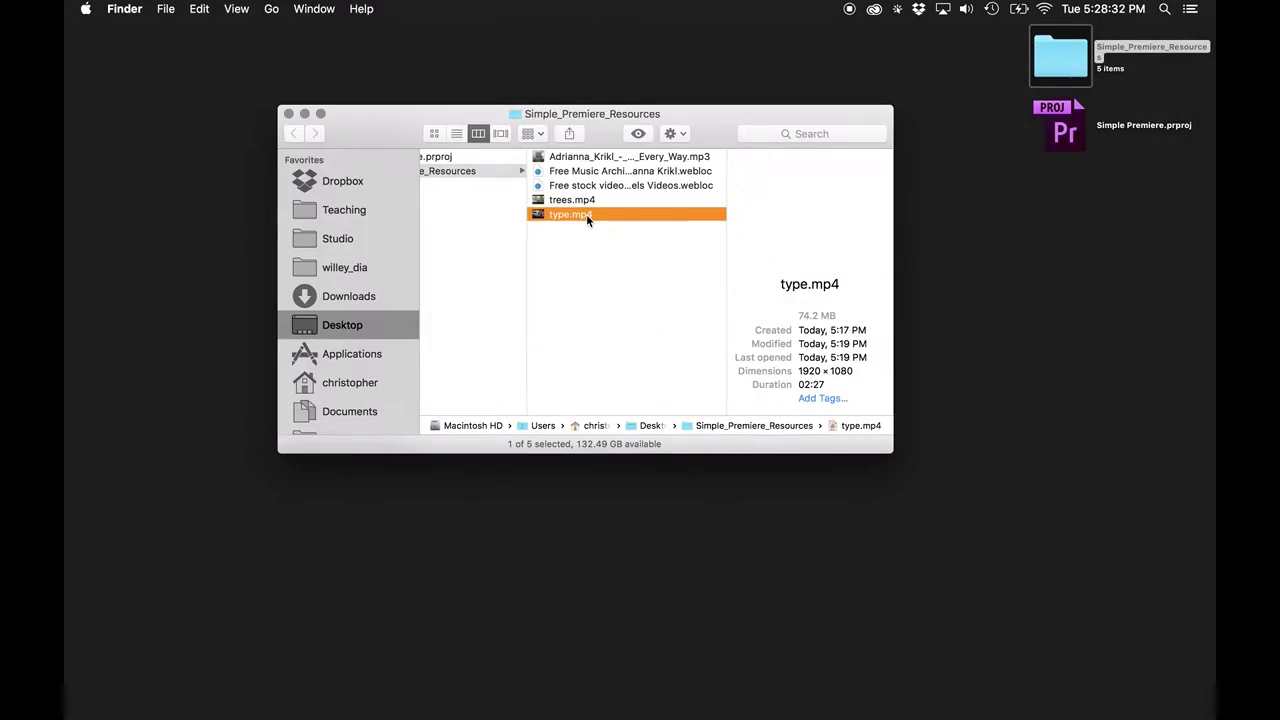
{"action": "key", "text": "space"}
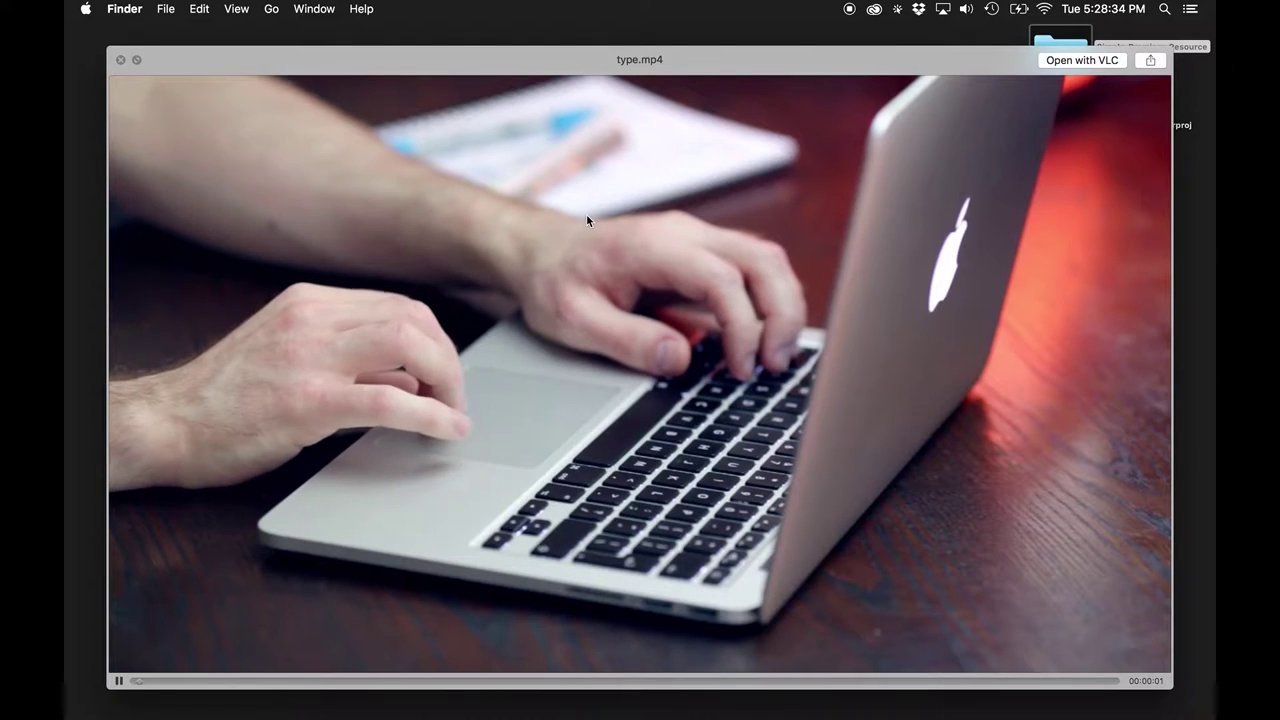
{"action": "key", "text": "space"}
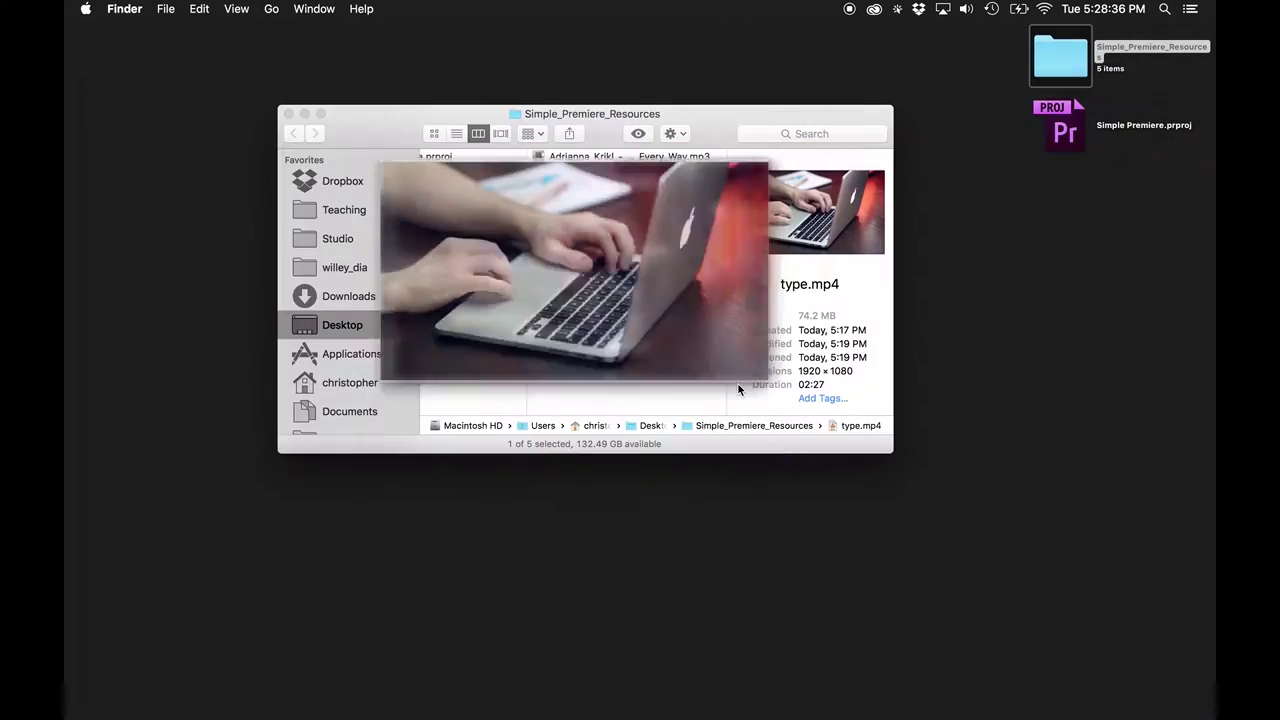
Preview the Every Way MP3 with the system volume raised, and deselect the file after closing the preview.
{"action": "left_click", "coordinate": [591, 157]}
{"action": "key", "text": "space"}
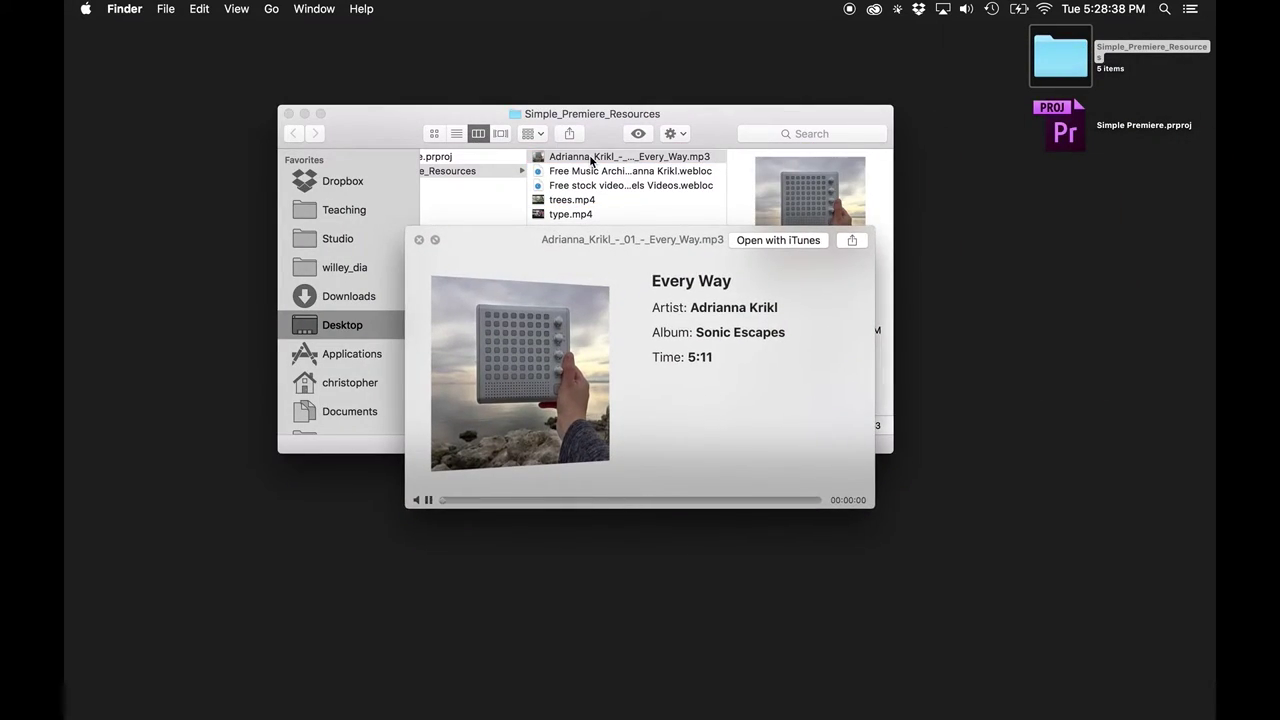
{"action": "key", "text": "XF86AudioRaiseVolume"}
{"action": "key", "text": "XF86AudioRaiseVolume"}
{"action": "key", "text": "XF86AudioRaiseVolume"}
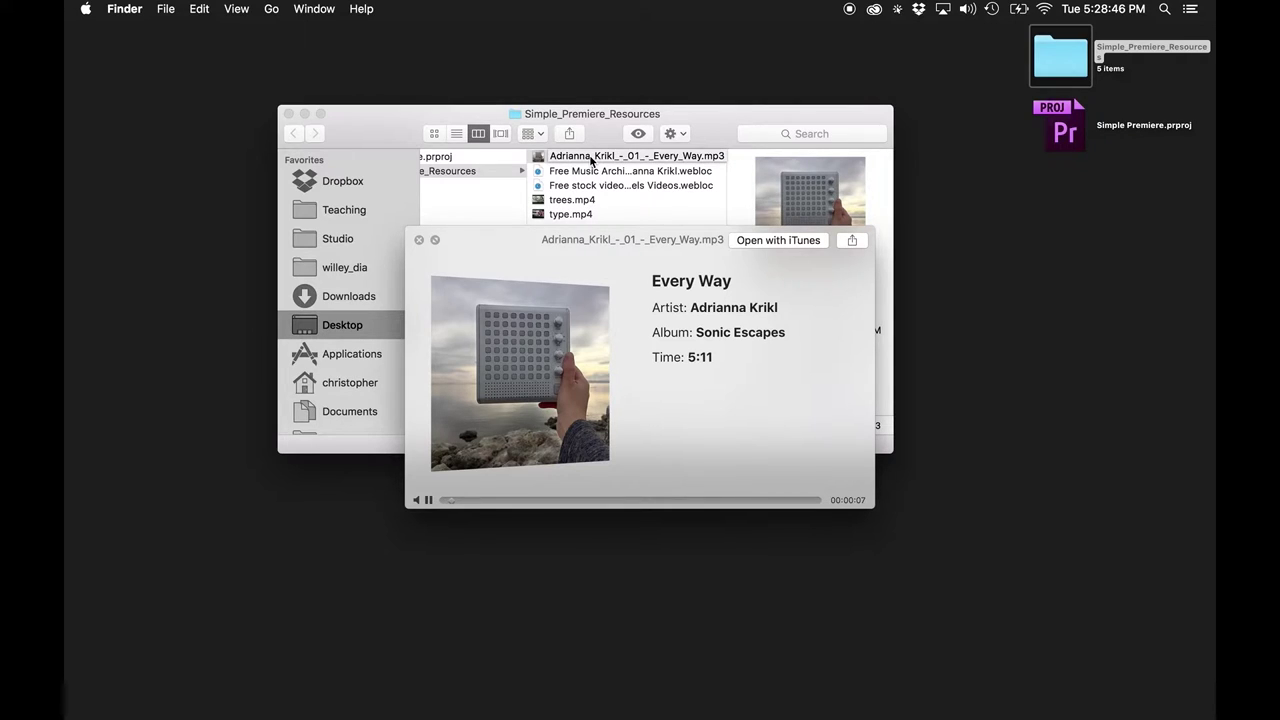
{"action": "key", "text": "space"}
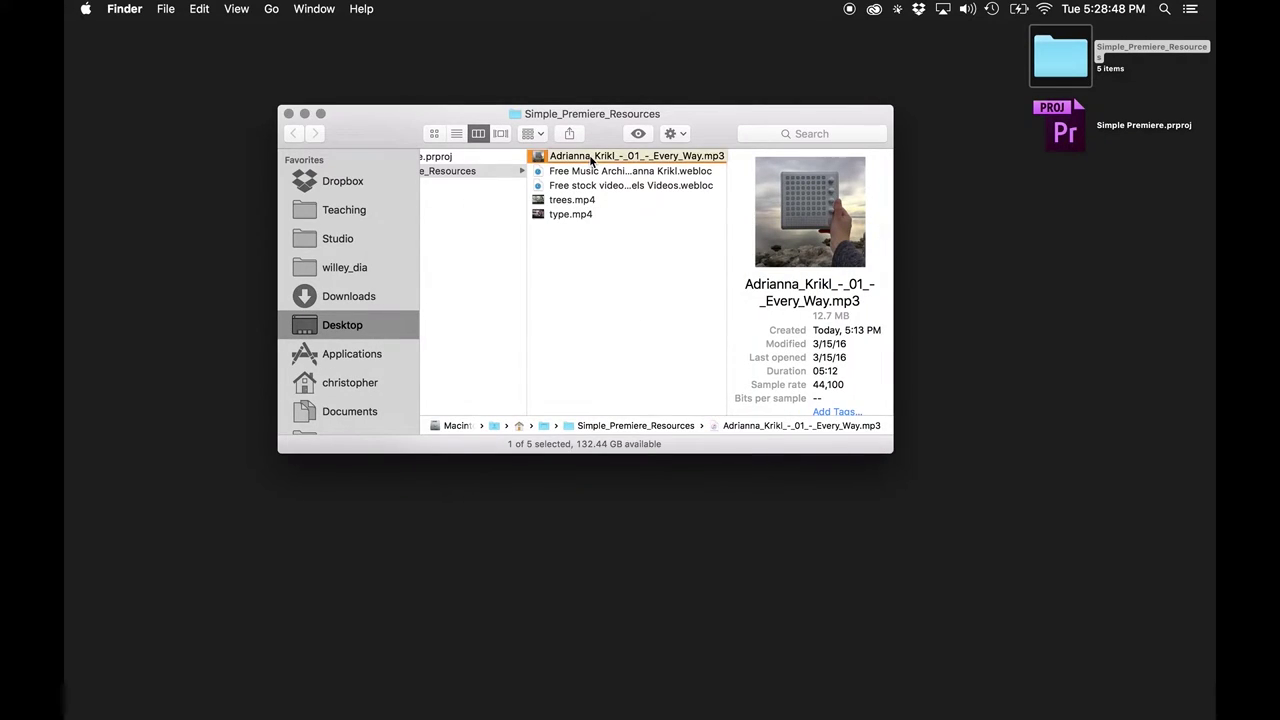
{"action": "left_click", "coordinate": [600, 247]}
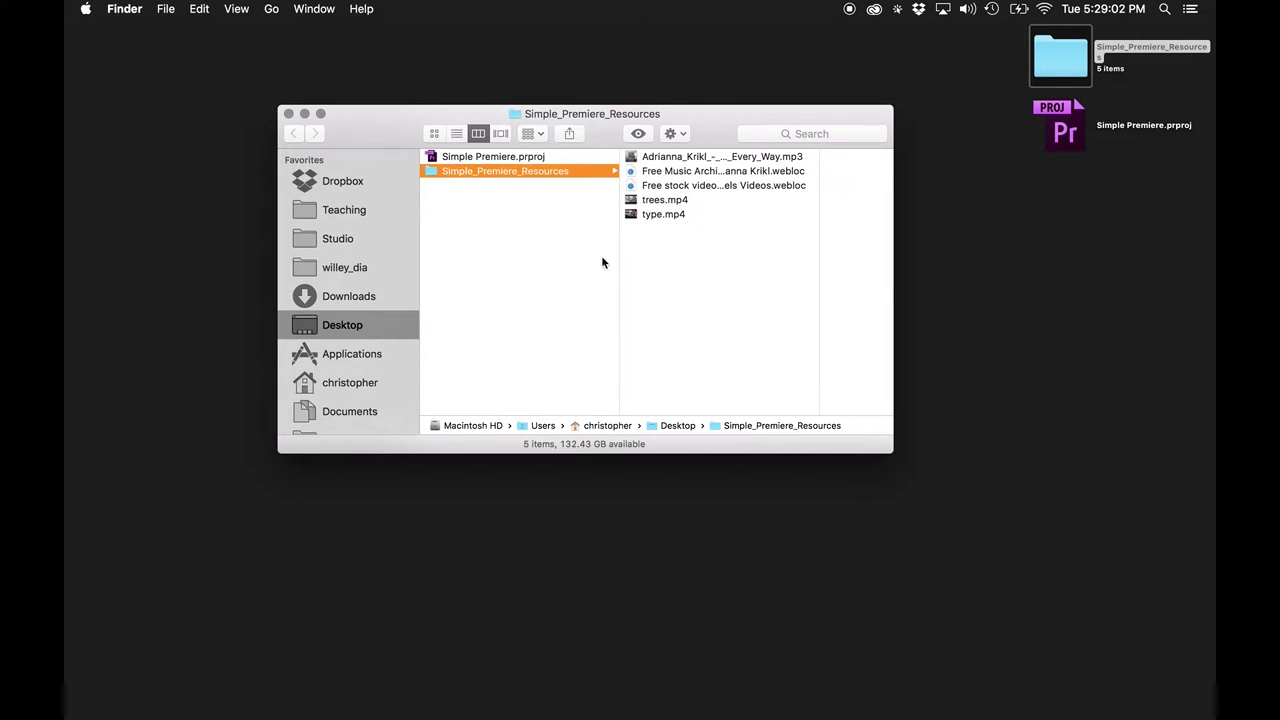
Switch to Premiere Pro to bring back the minimized Simple Premiere project window.
{"action": "key", "text": "super+alt+d"}
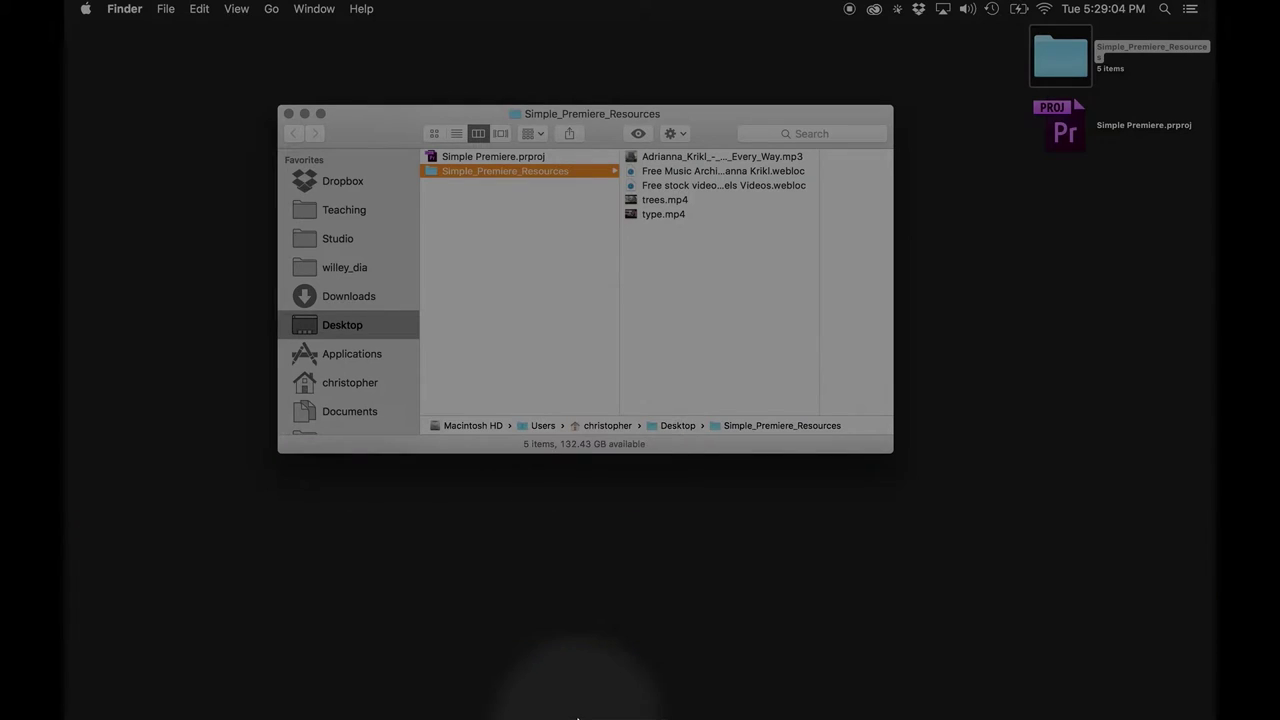
{"action": "left_click", "coordinate": [480, 680]}
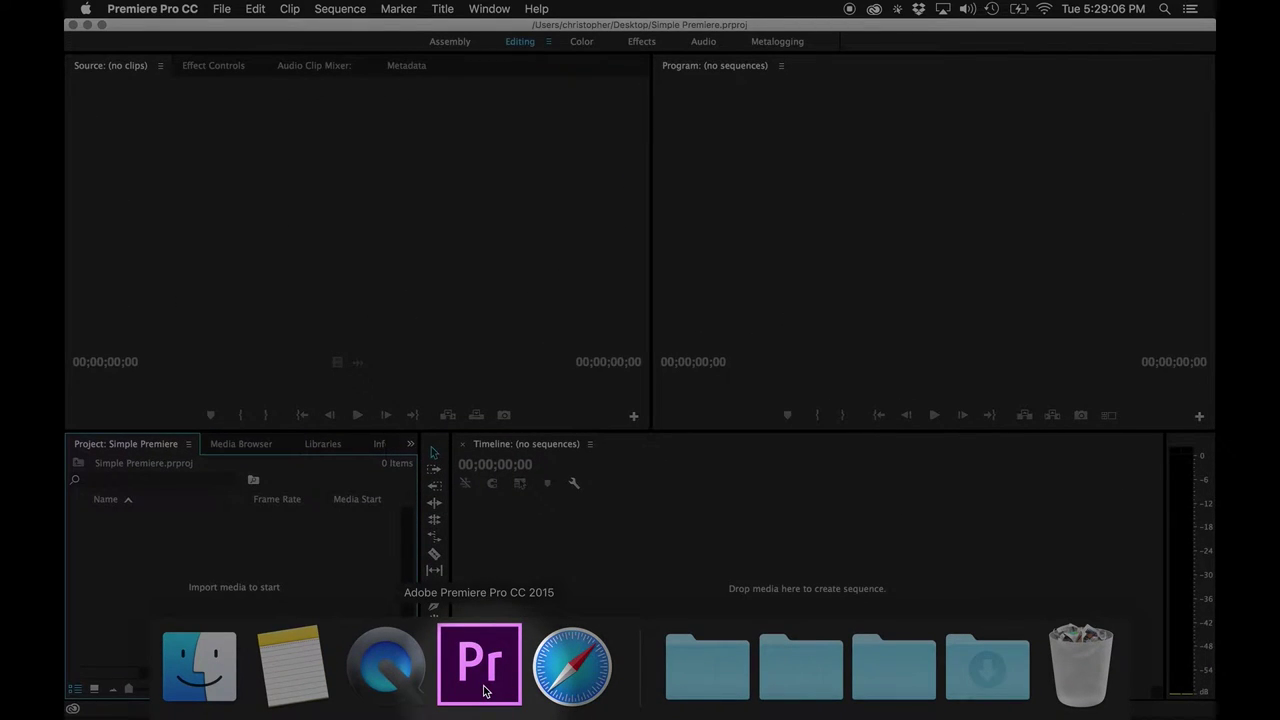
{"action": "key", "text": "ctrl+alt+super+m"}
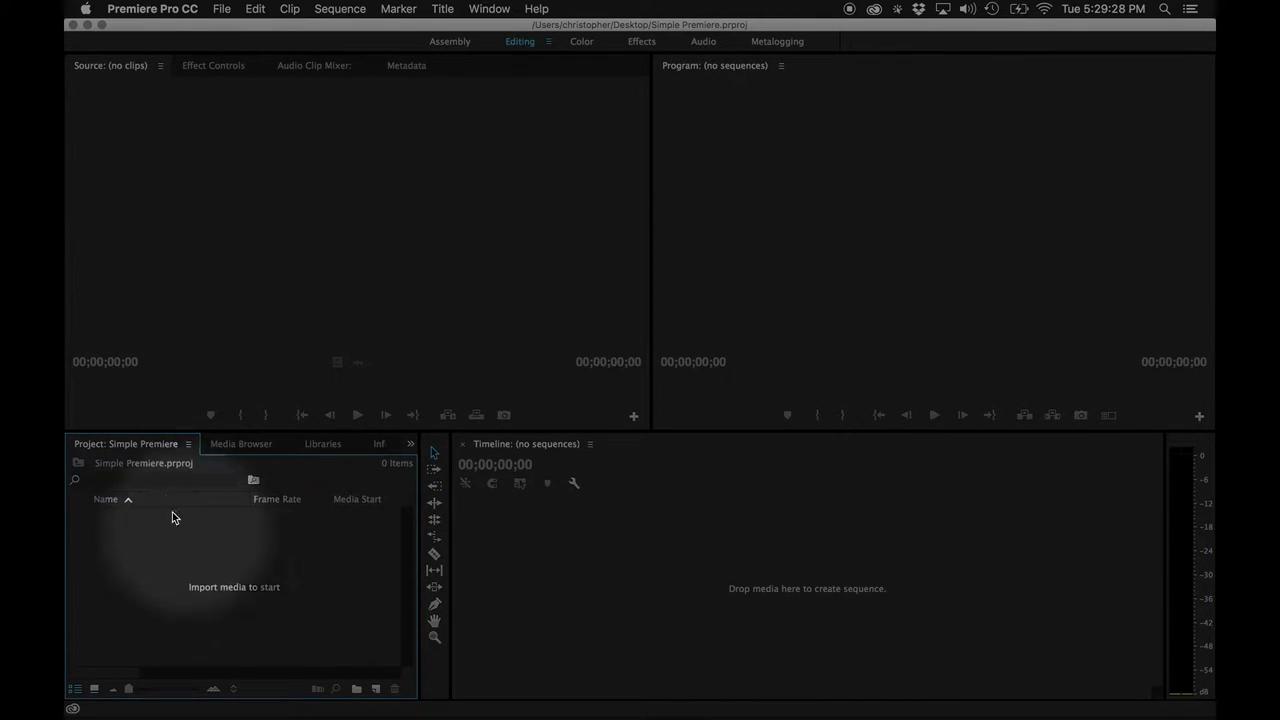
Examine the Editing workspace's main areas: the Project bin, Source monitor, Timeline and Program monitor.
{"action": "left_click", "coordinate": [752, 553]}
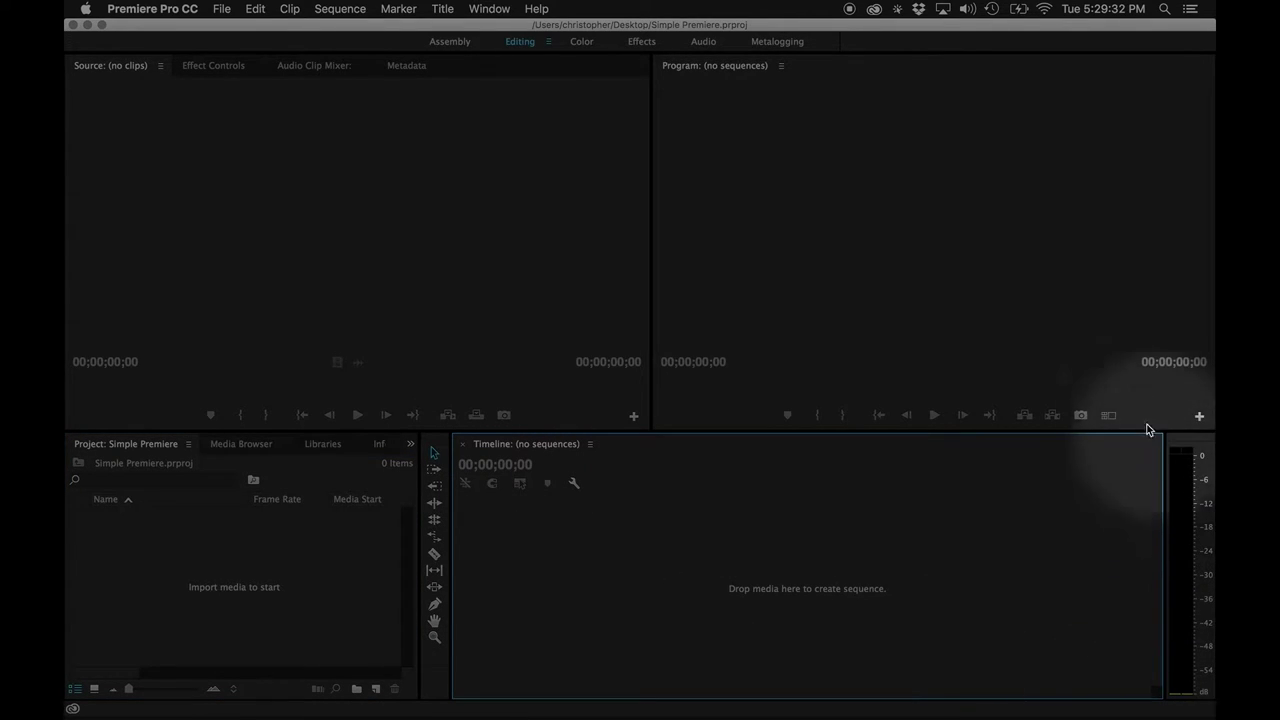
{"action": "left_click", "coordinate": [899, 209]}
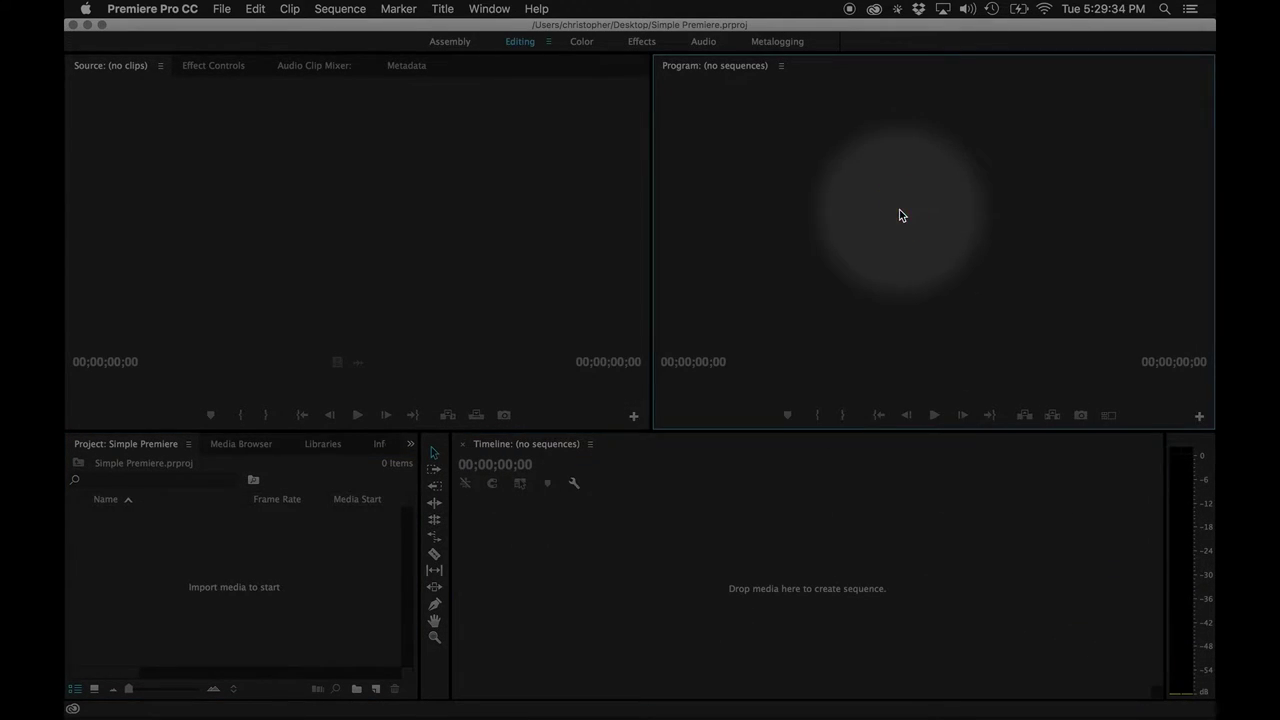
{"action": "left_click", "coordinate": [395, 140]}
{"action": "left_click", "coordinate": [174, 604]}
{"action": "left_click", "coordinate": [623, 553]}
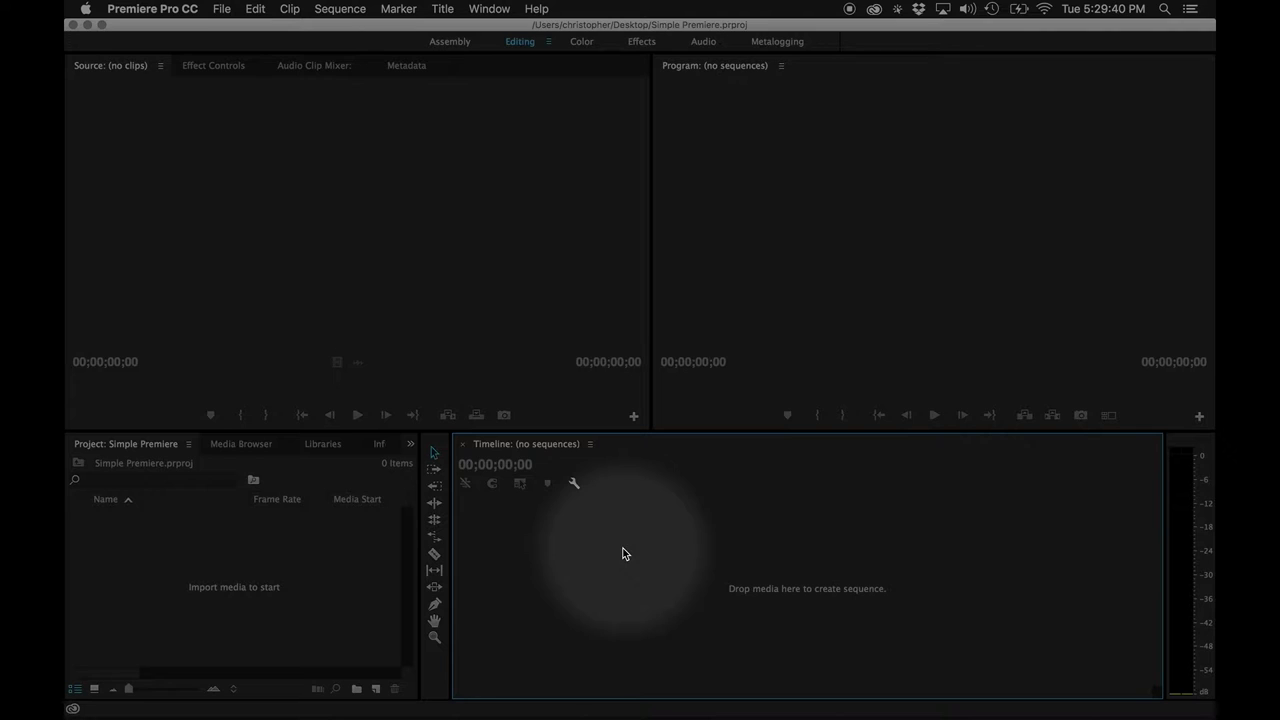
{"action": "left_click", "coordinate": [240, 576]}
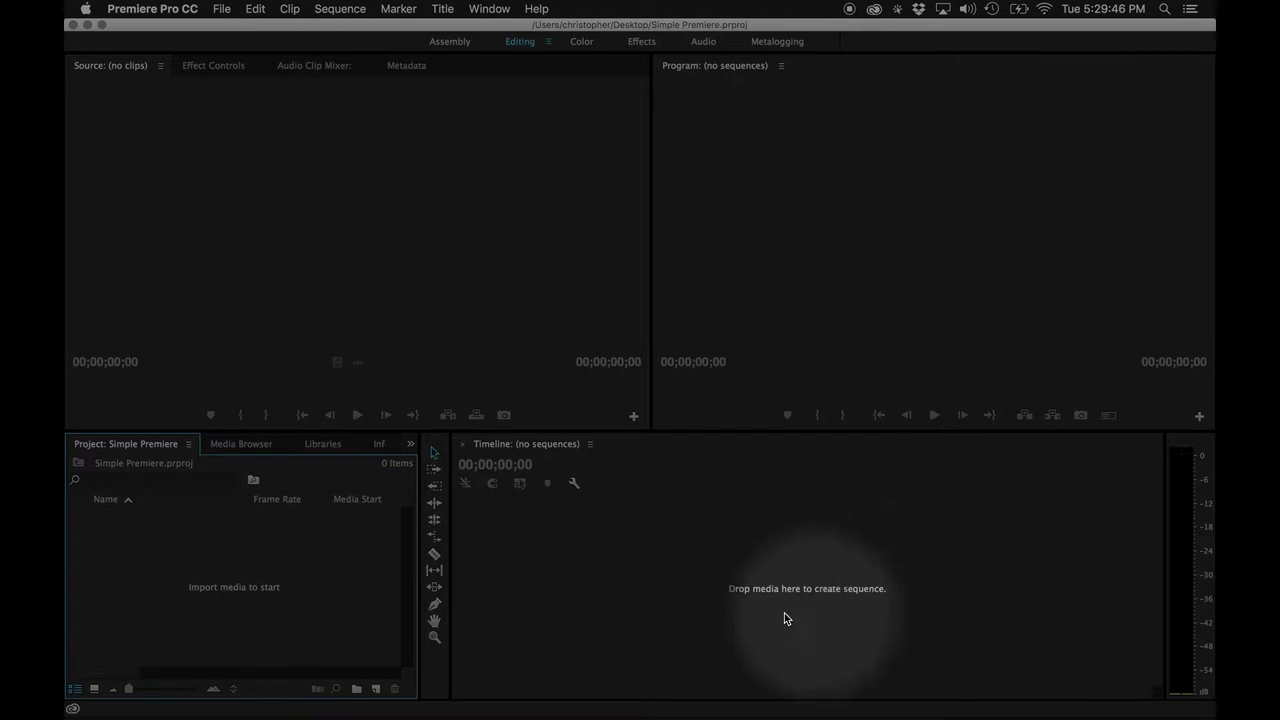
{"action": "left_click", "coordinate": [890, 612]}
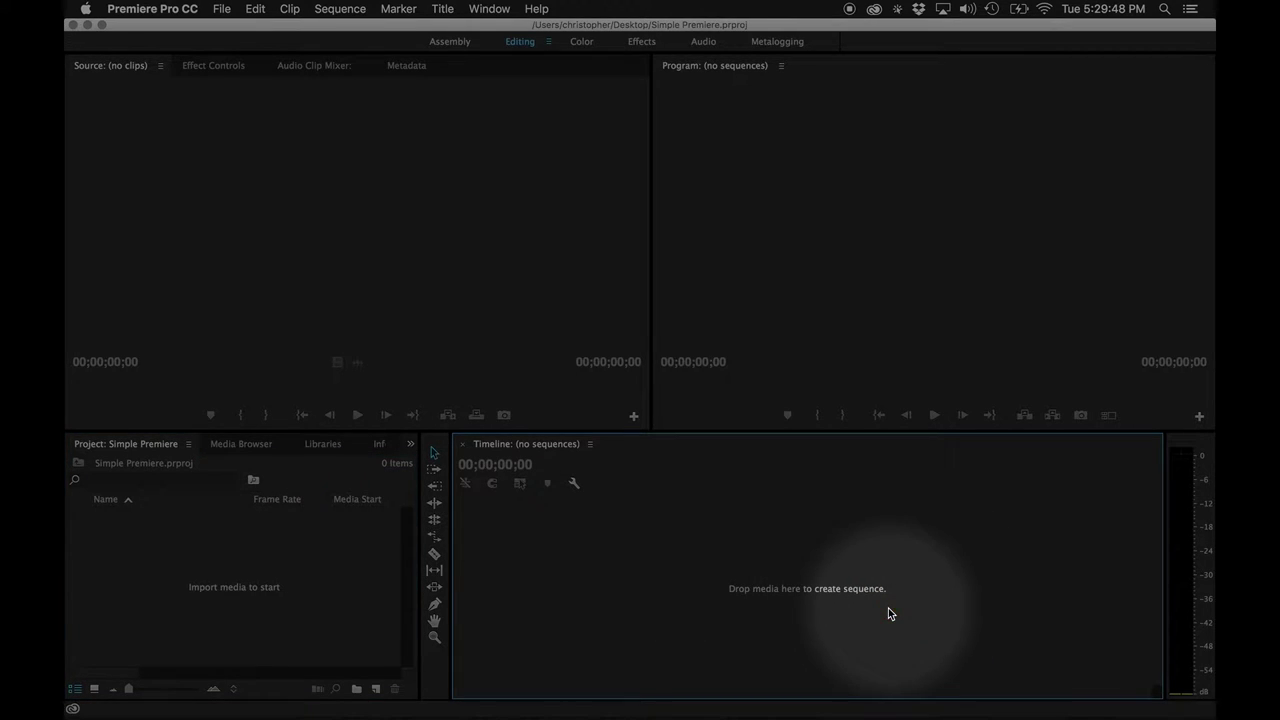
{"action": "left_click", "coordinate": [112, 603]}
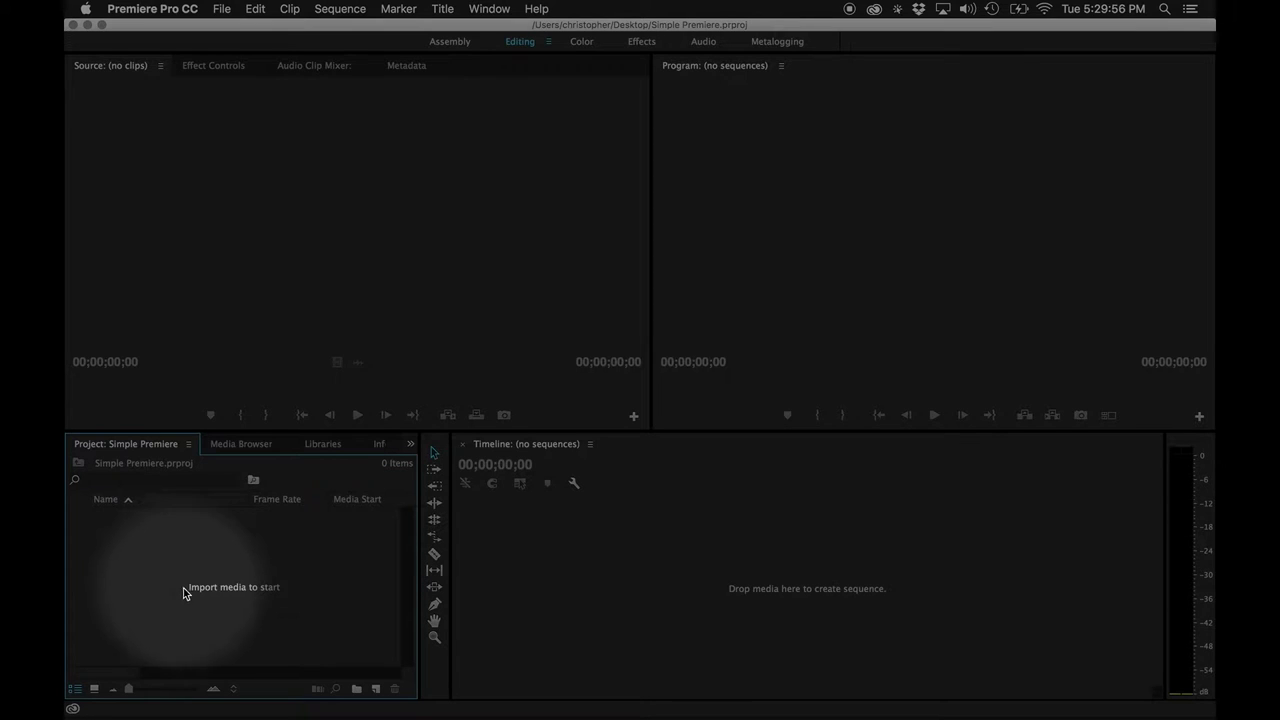
{"action": "left_click", "coordinate": [265, 284]}
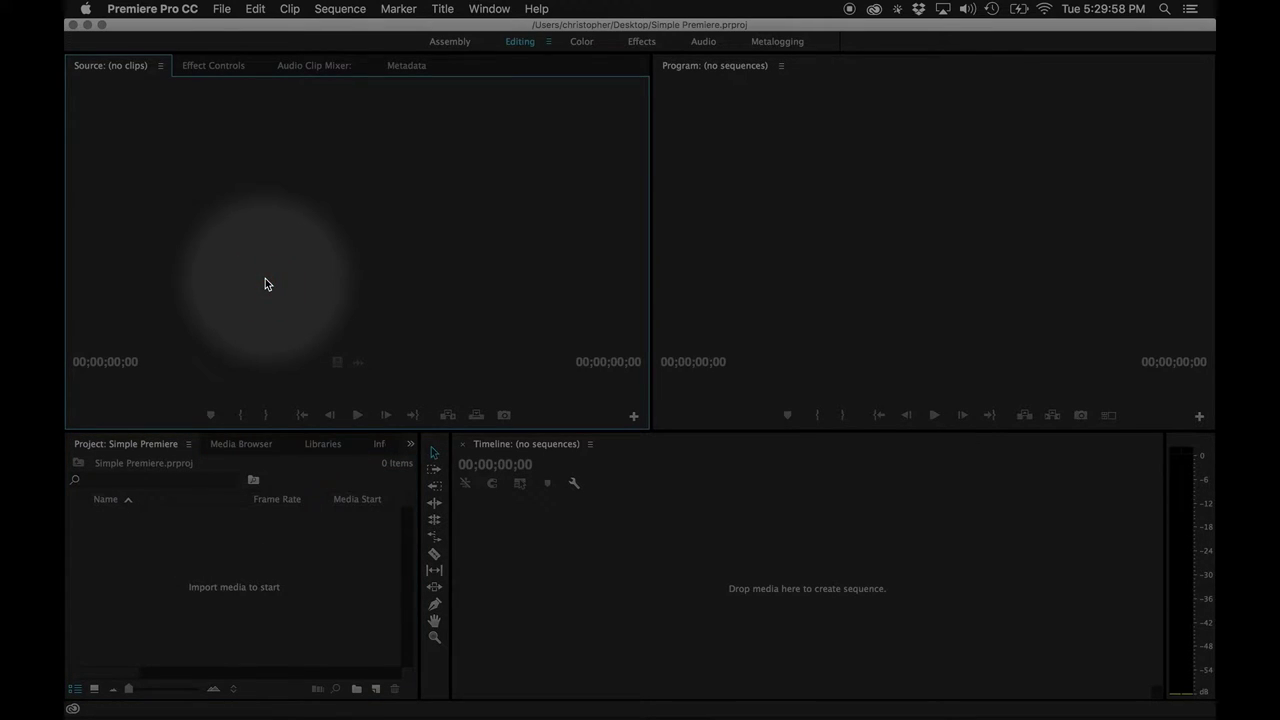
{"action": "left_click", "coordinate": [929, 663]}
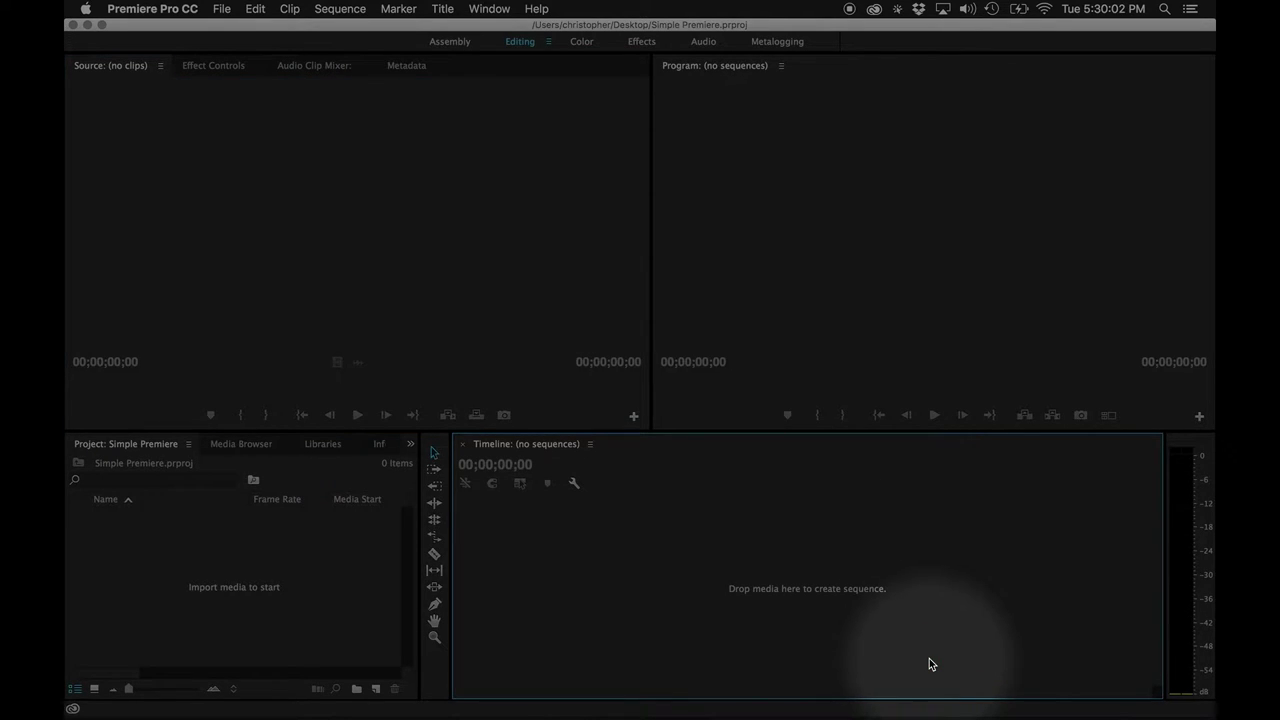
{"action": "left_click", "coordinate": [1008, 235]}
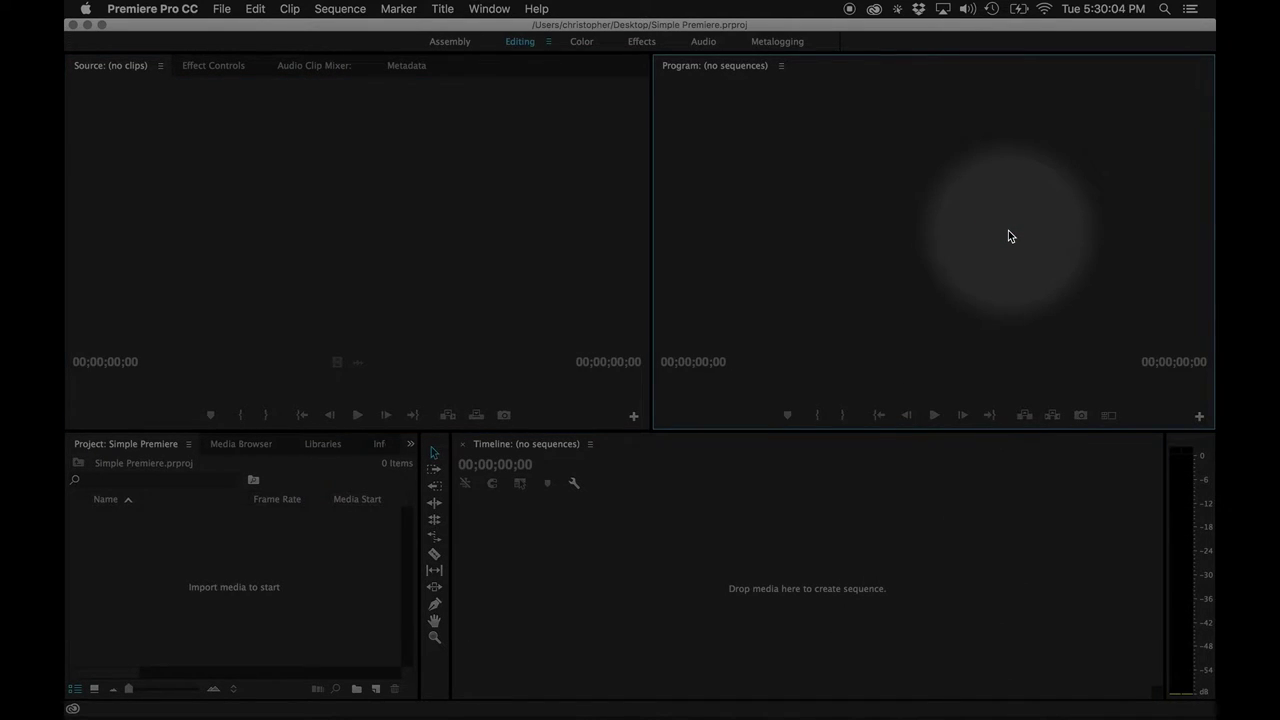
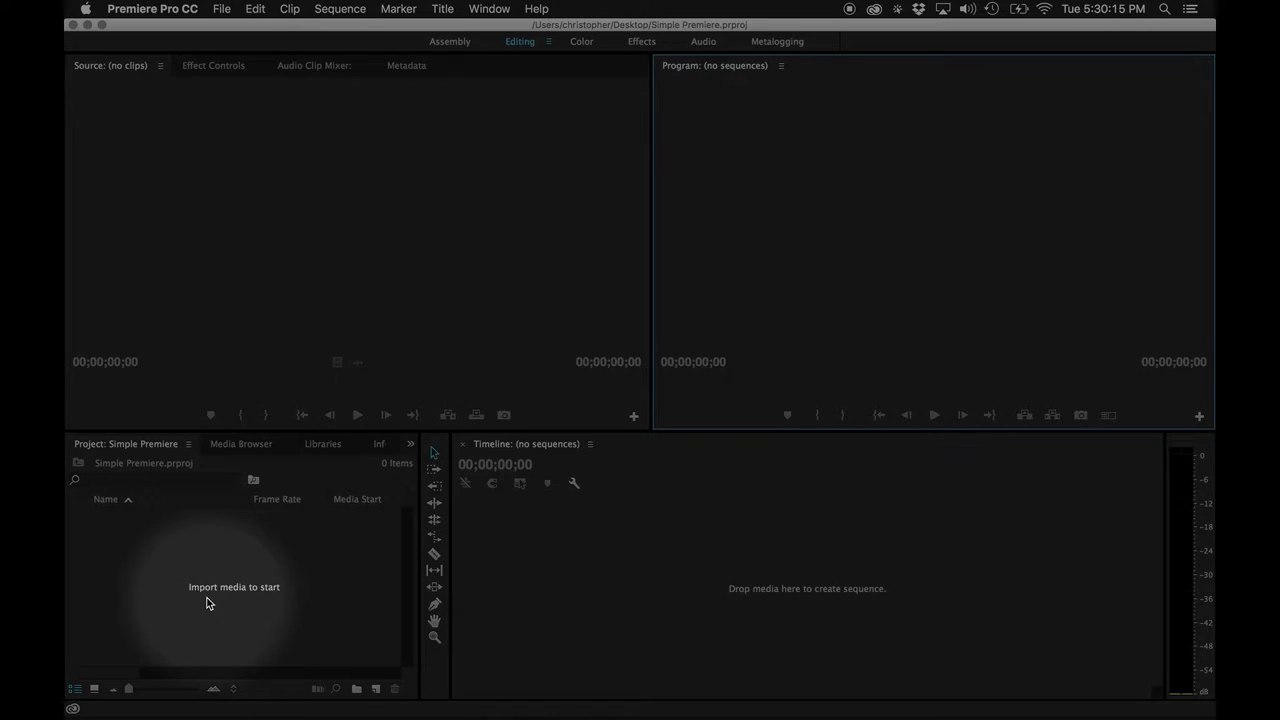
Start importing media into the project and open the Simple_Premiere_Resources folder on the Desktop.
{"action": "double_click", "coordinate": [236, 586]}
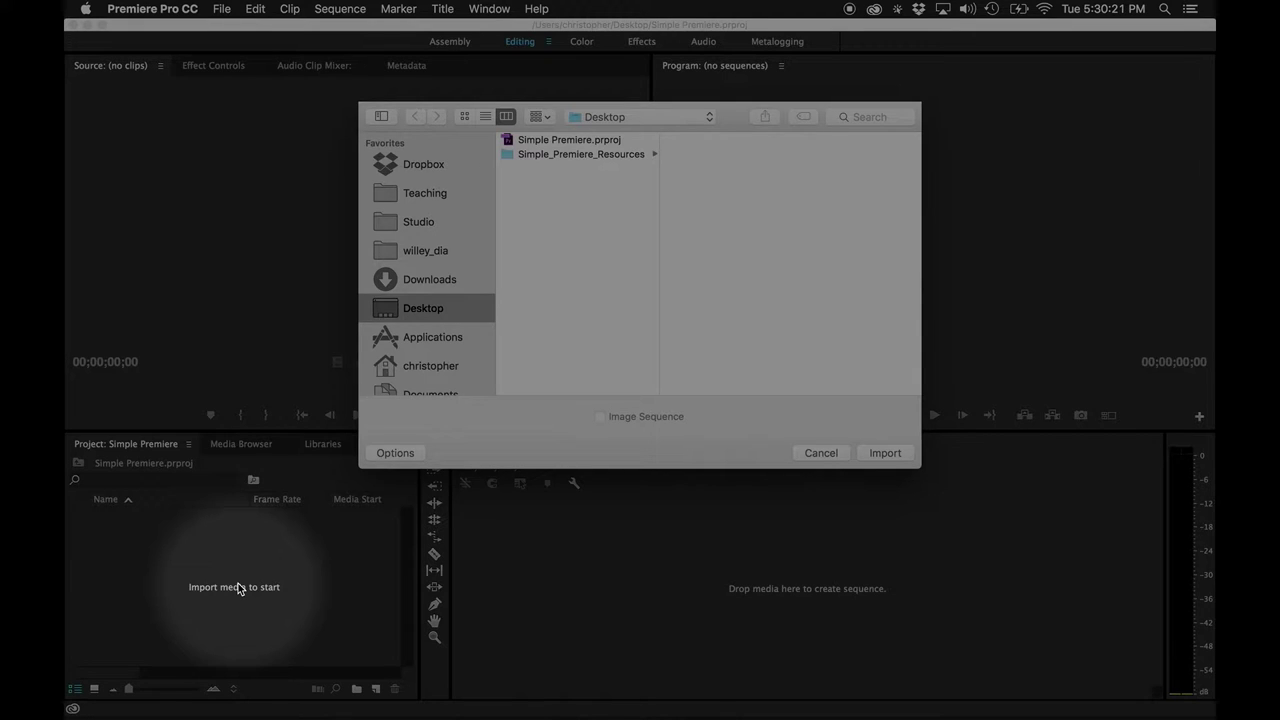
{"action": "left_click", "coordinate": [551, 153]}
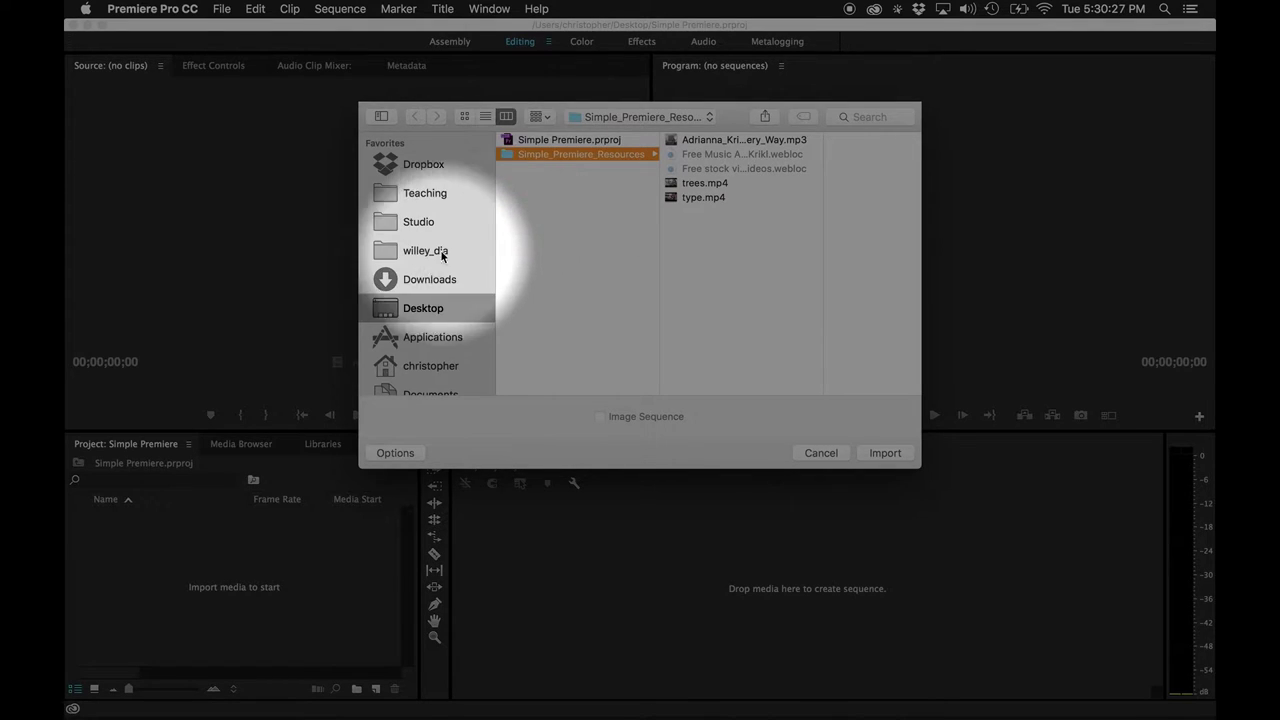
{"action": "left_click", "coordinate": [708, 140]}
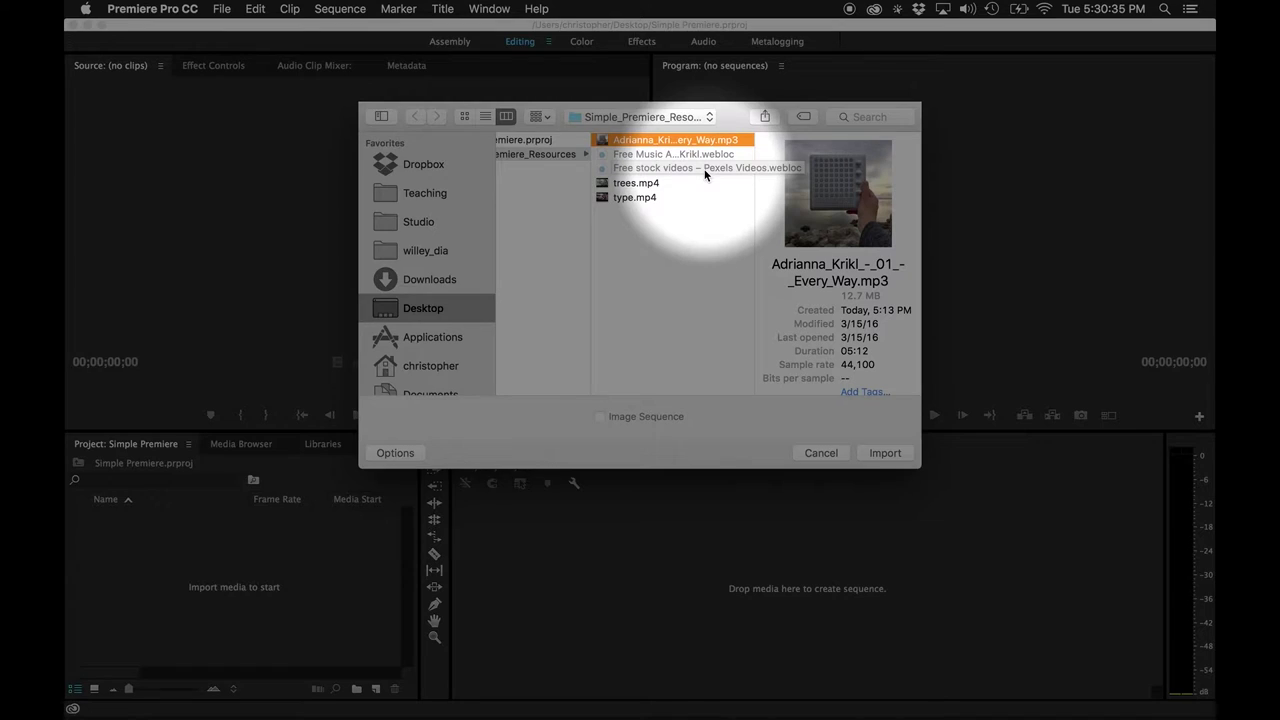
{"action": "left_click", "coordinate": [628, 183], "text": "super"}
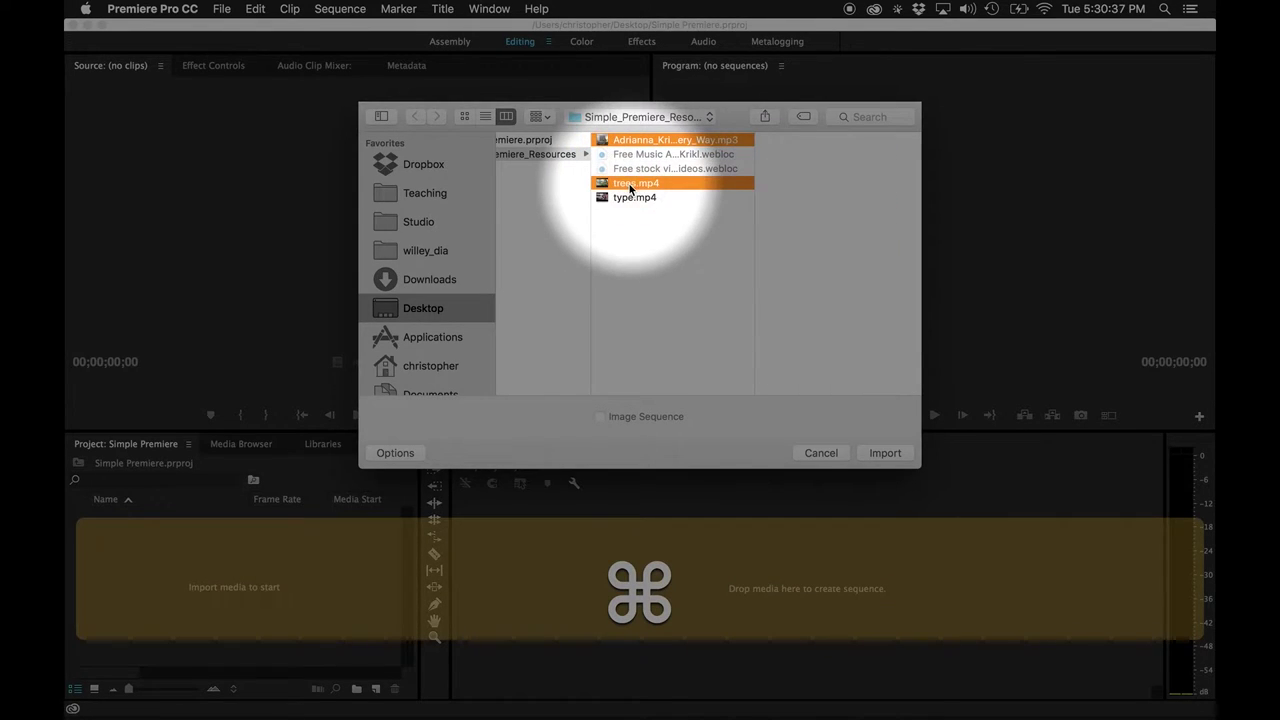
{"action": "left_click", "coordinate": [622, 197], "text": "super"}
{"action": "left_click", "coordinate": [657, 129]}
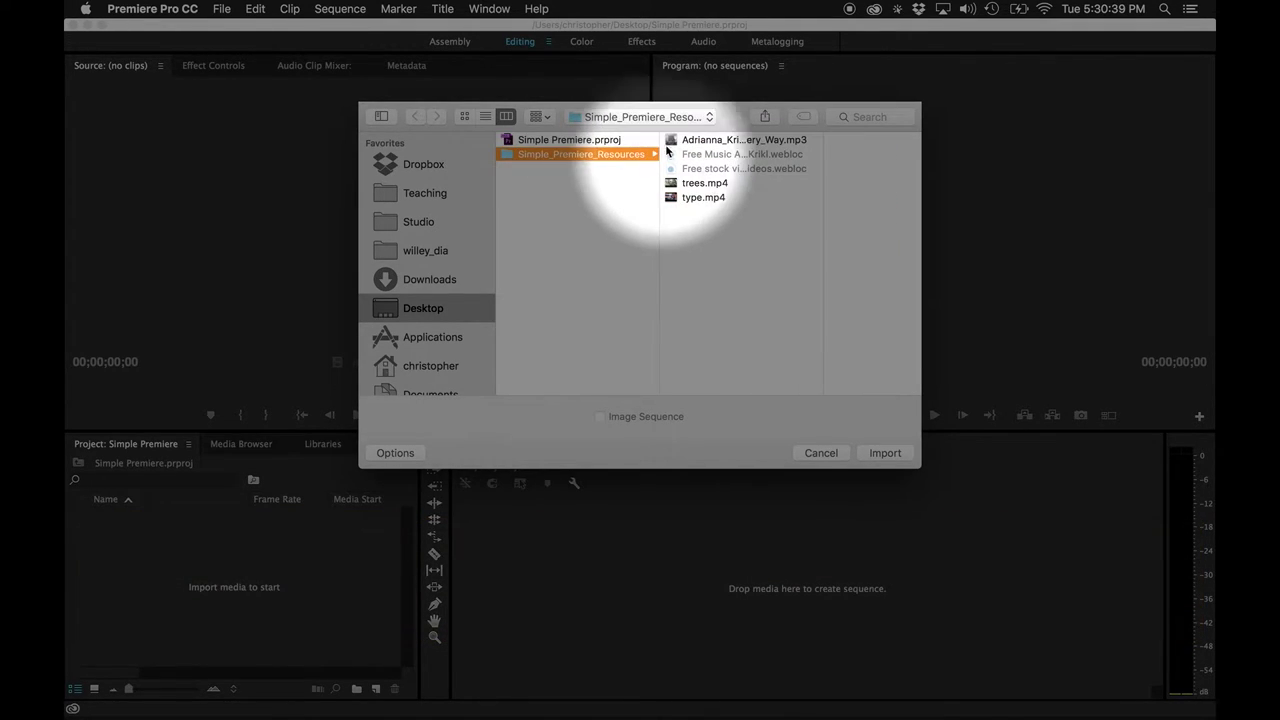
{"action": "left_click", "coordinate": [711, 139]}
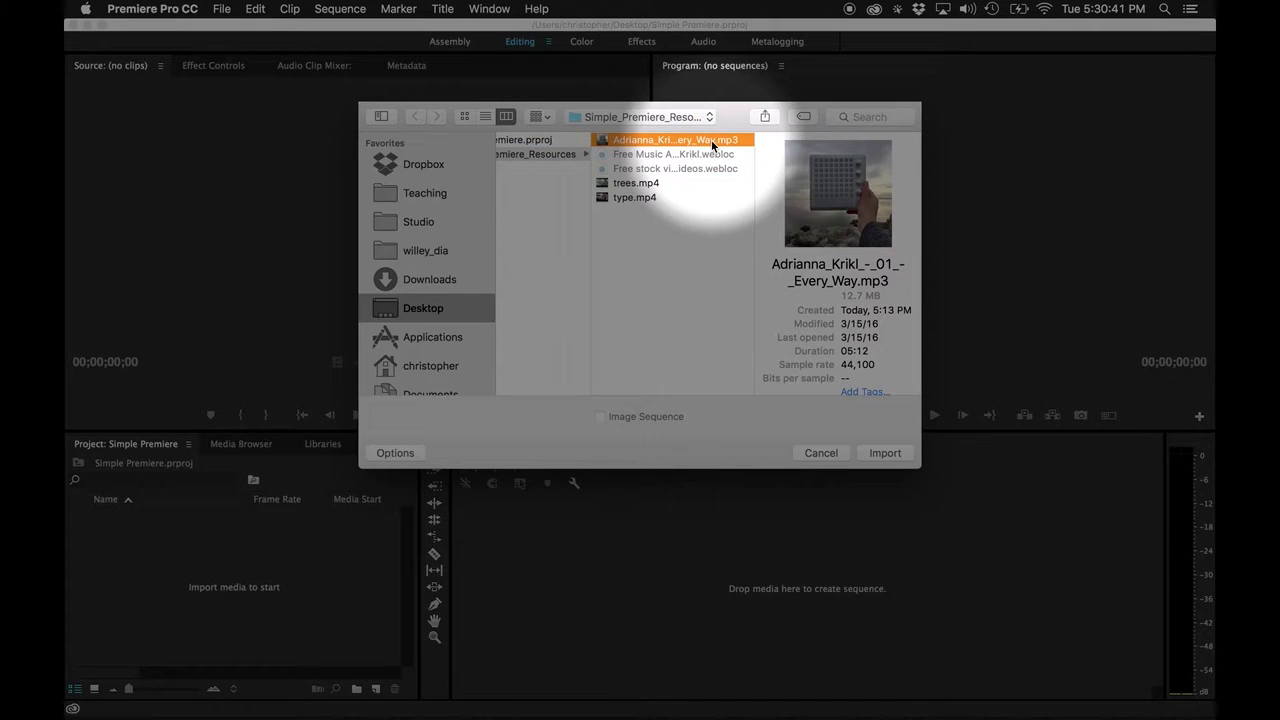
{"action": "left_click", "coordinate": [646, 185], "text": "super"}
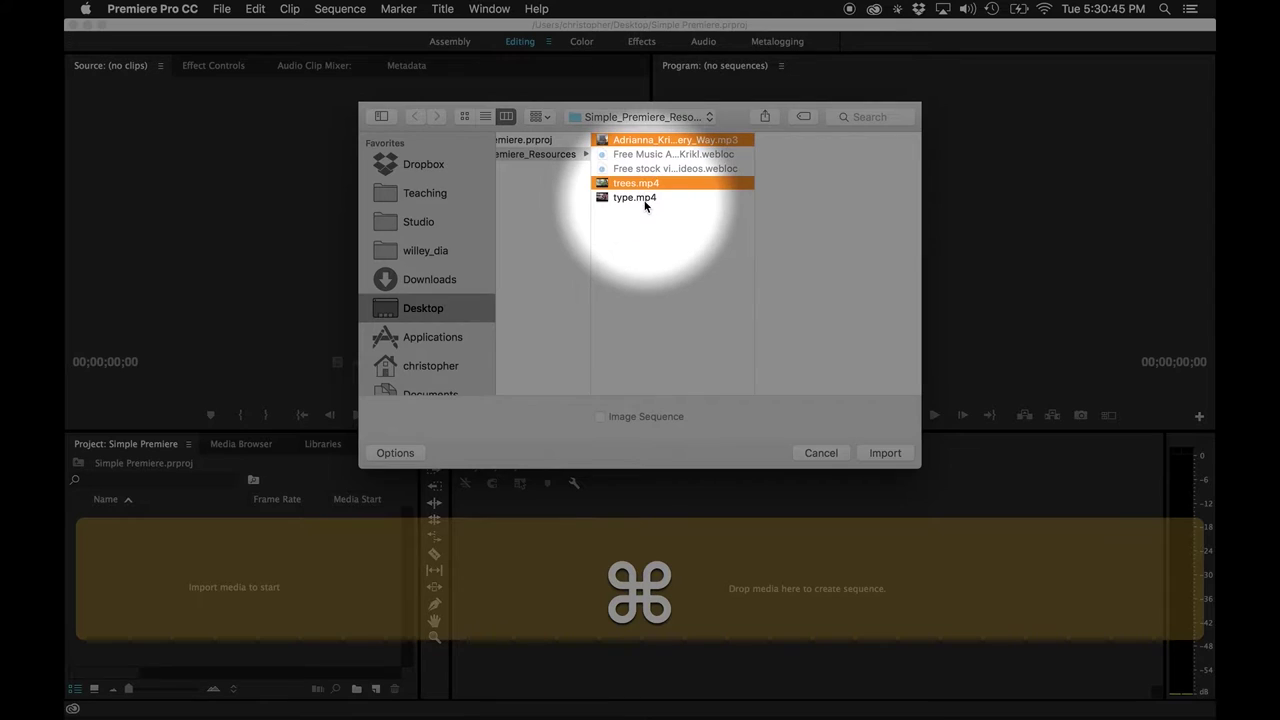
{"action": "left_click", "coordinate": [645, 198], "text": "super"}
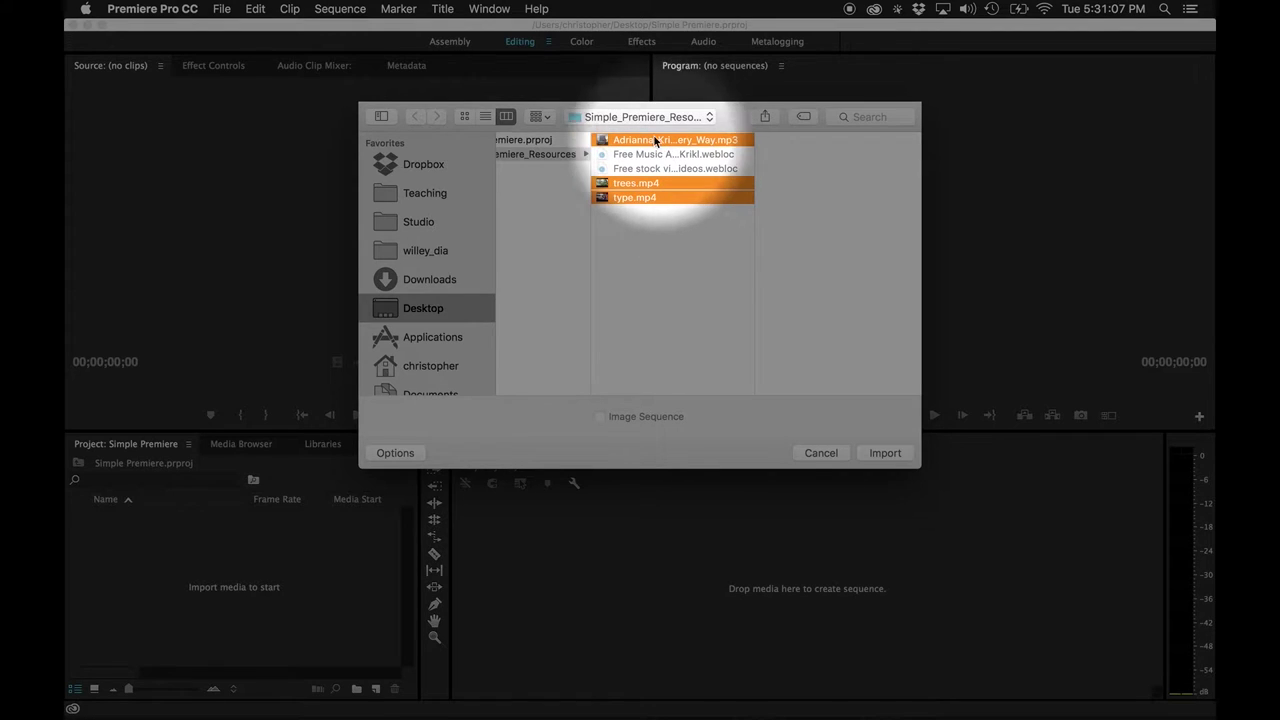
{"action": "left_click", "coordinate": [585, 139]}
{"action": "left_click", "coordinate": [570, 154]}
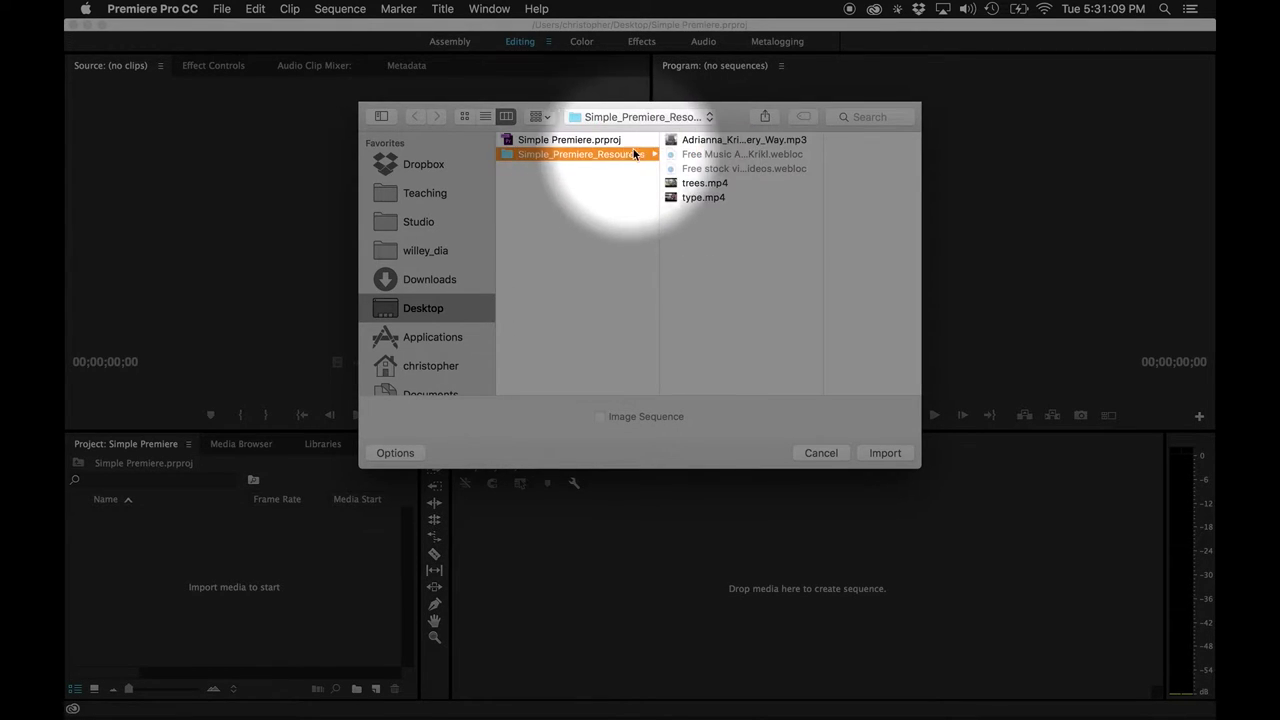
Import the Every Way MP3, trees.mp4 and type.mp4 together into the project.
{"action": "left_click", "coordinate": [670, 140]}
{"action": "key", "text": "super"}
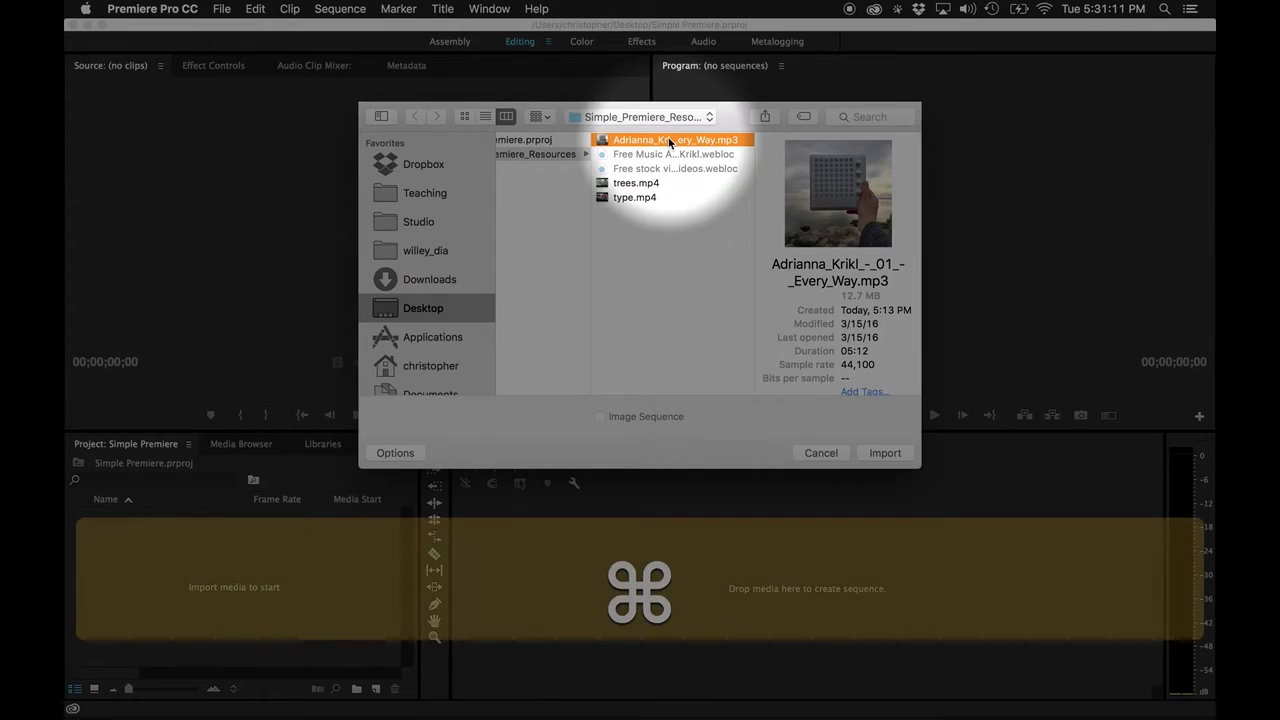
{"action": "left_click", "coordinate": [601, 186], "text": "super"}
{"action": "left_click", "coordinate": [602, 199], "text": "super"}
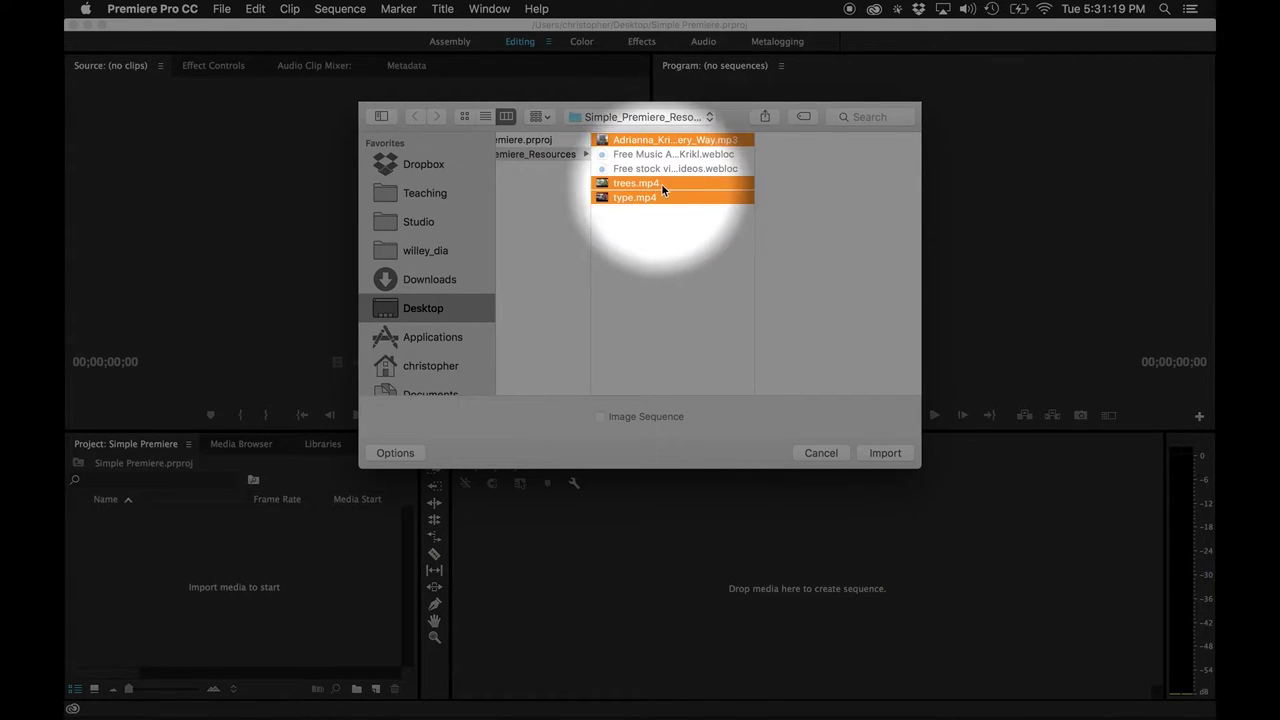
{"action": "left_click", "coordinate": [880, 455]}
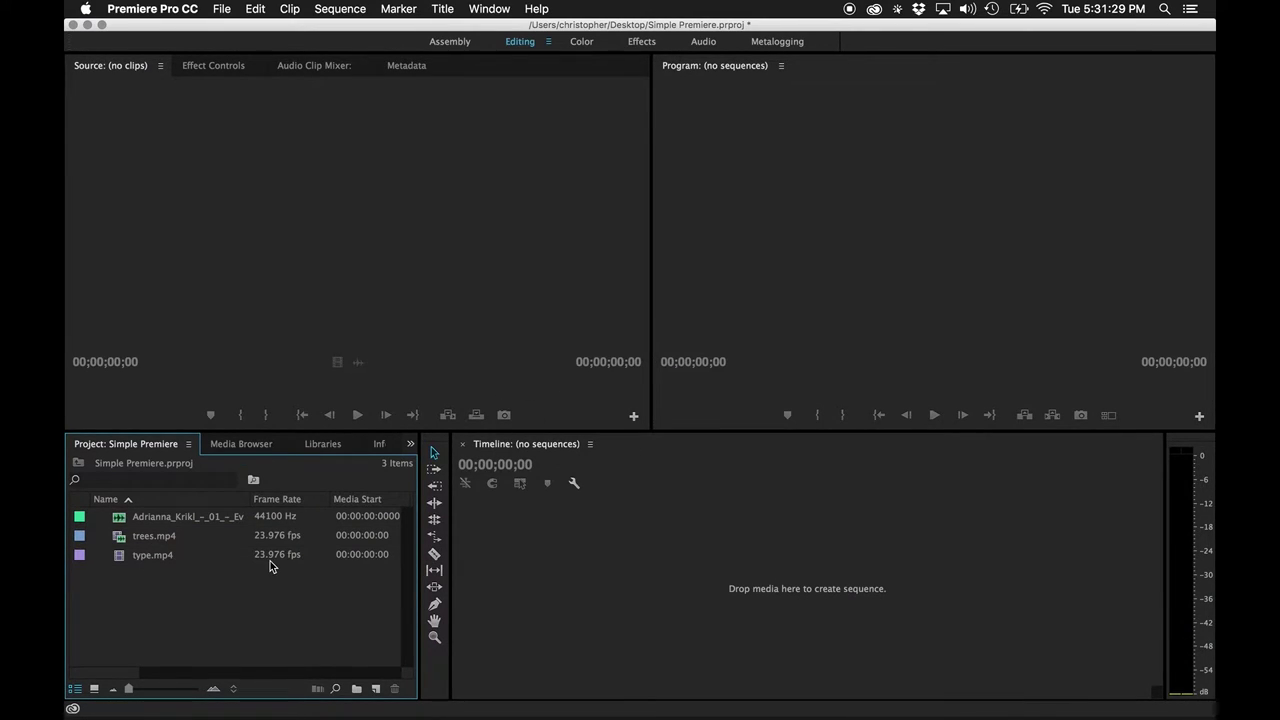
Load the Every Way track in the Source monitor, play its opening, and scrub to about 00;01;50;29.
{"action": "mouse_move", "coordinate": [270, 567]}
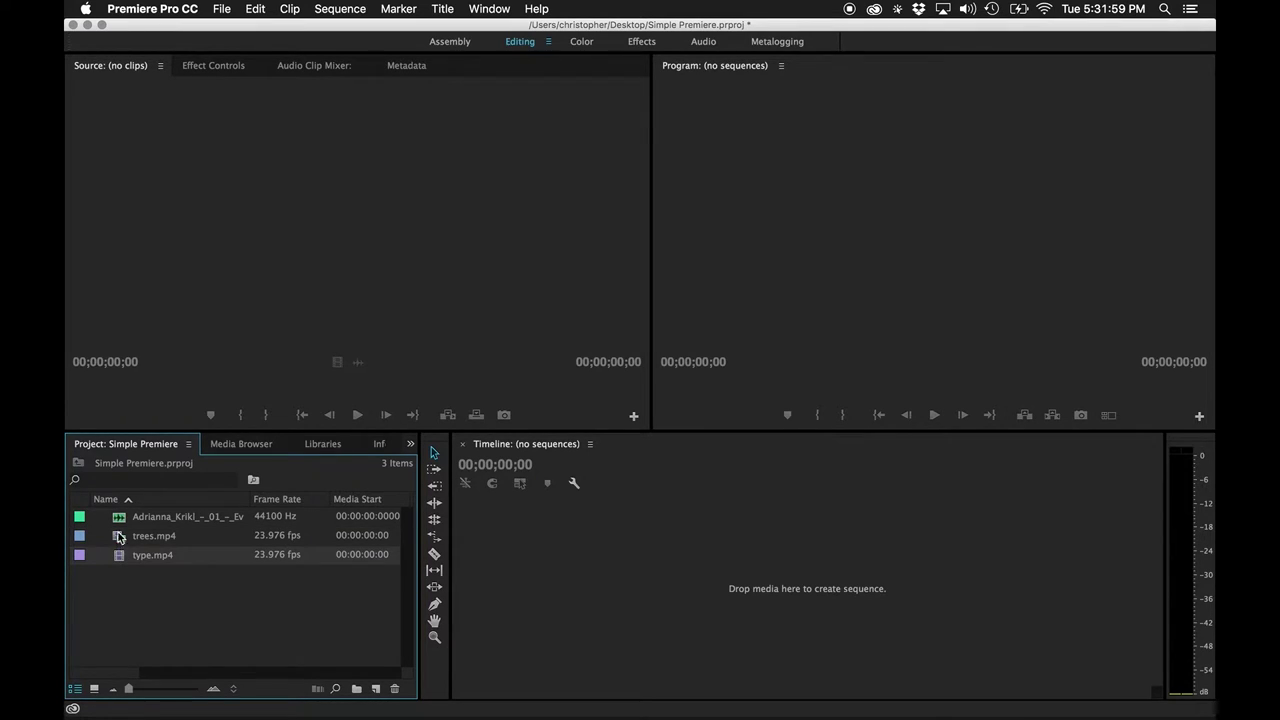
{"action": "mouse_move", "coordinate": [118, 525]}
{"action": "double_click", "coordinate": [117, 519]}
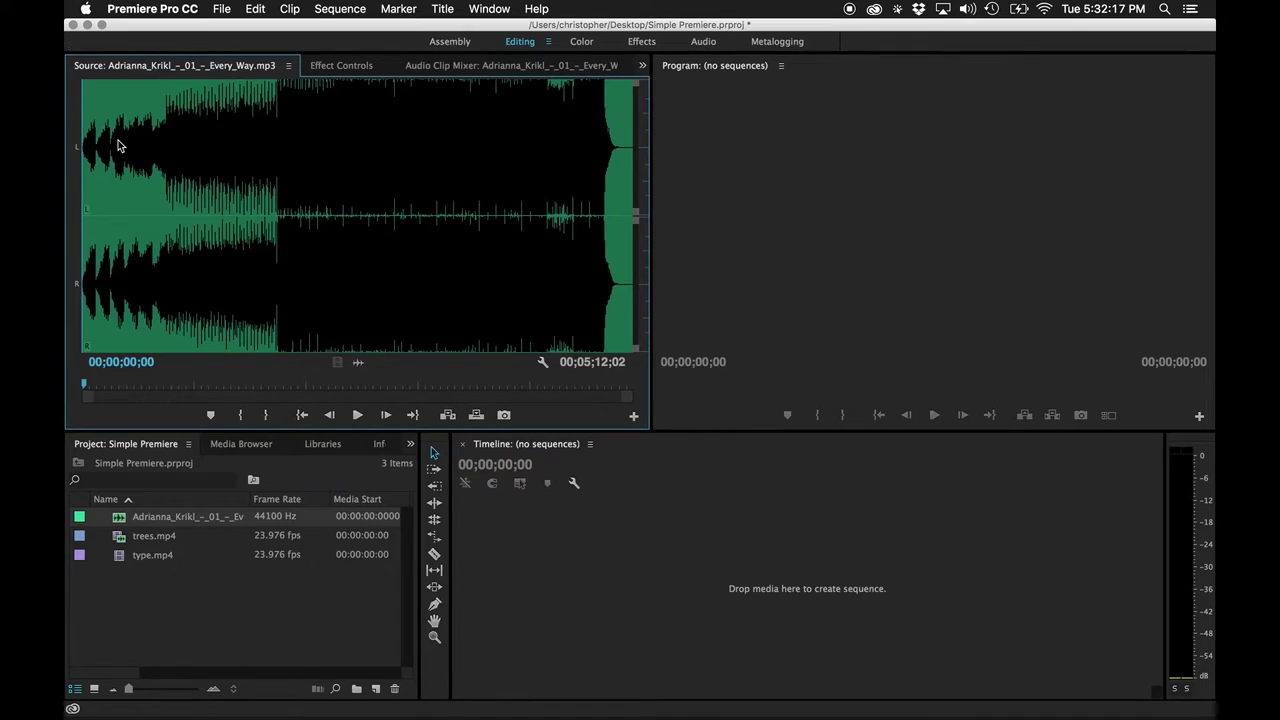
{"action": "key", "text": "space"}
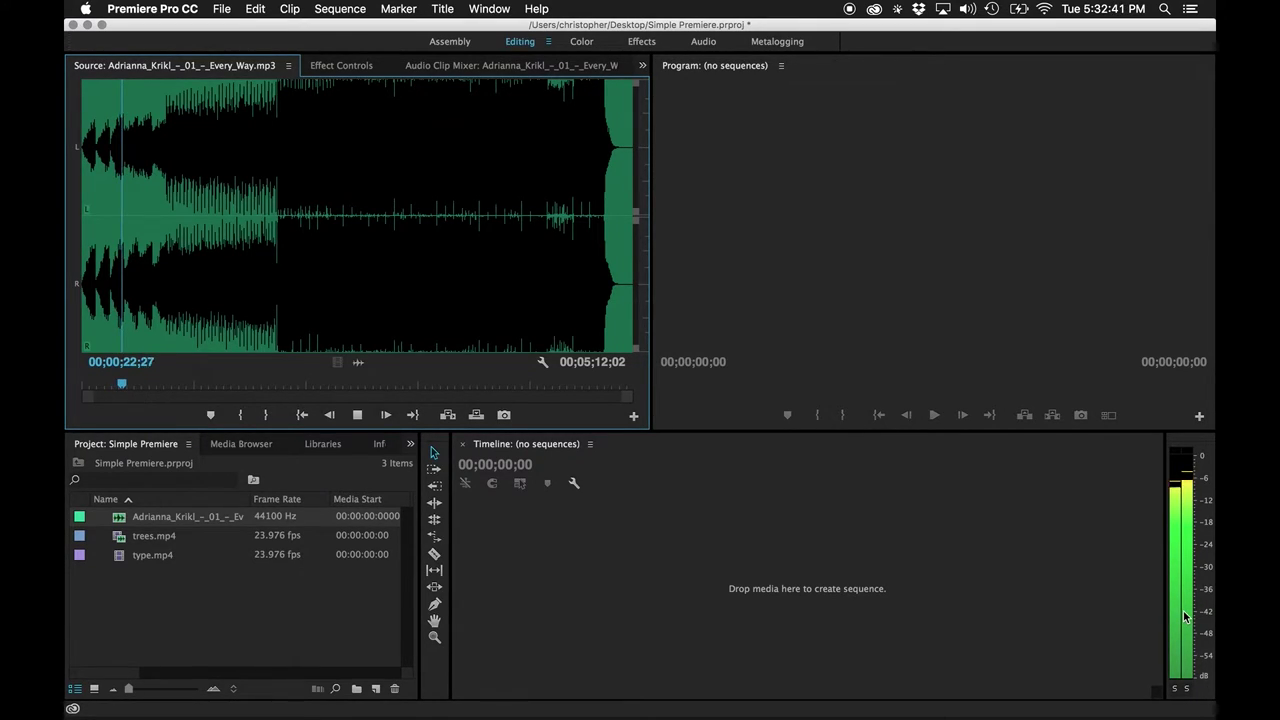
{"action": "key", "text": "space"}
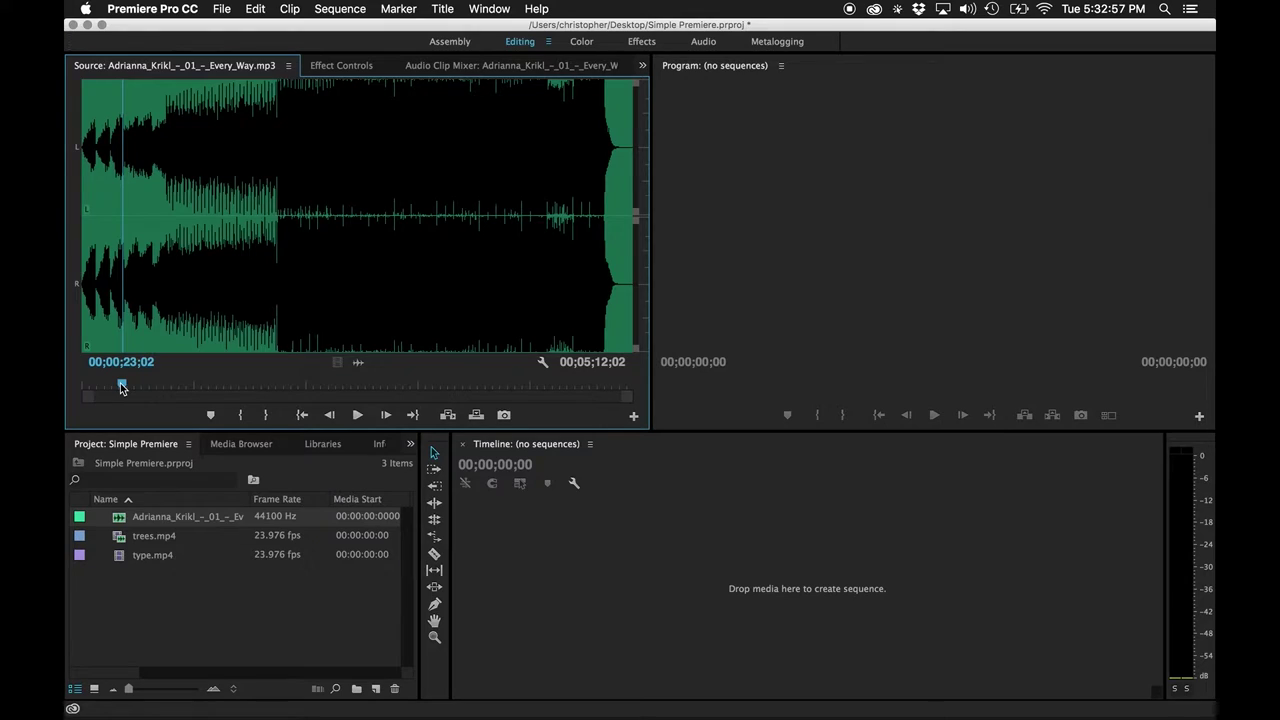
{"action": "left_click_drag", "start_coordinate": [120, 383], "coordinate": [277, 389]}
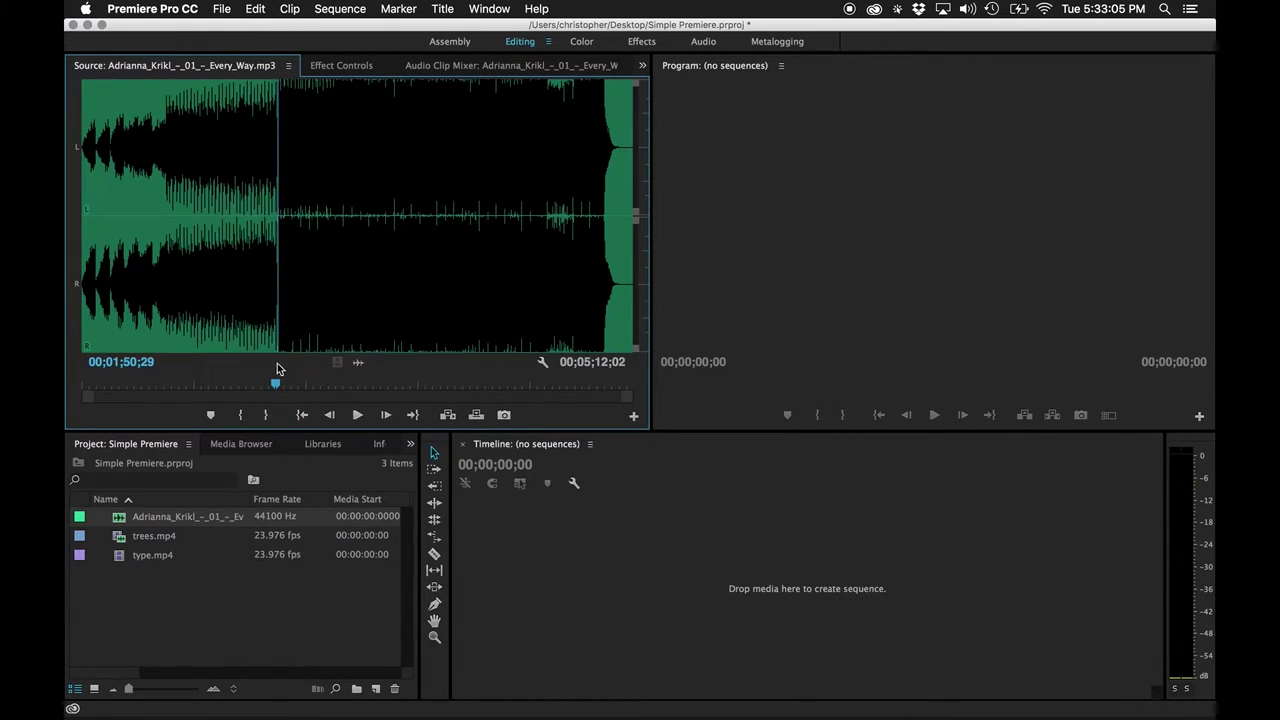
Review trees.mp4 and type.mp4 alternately in the Source monitor, scrubbing through the trees clip to about 00:00:09:09.
{"action": "double_click", "coordinate": [120, 543]}
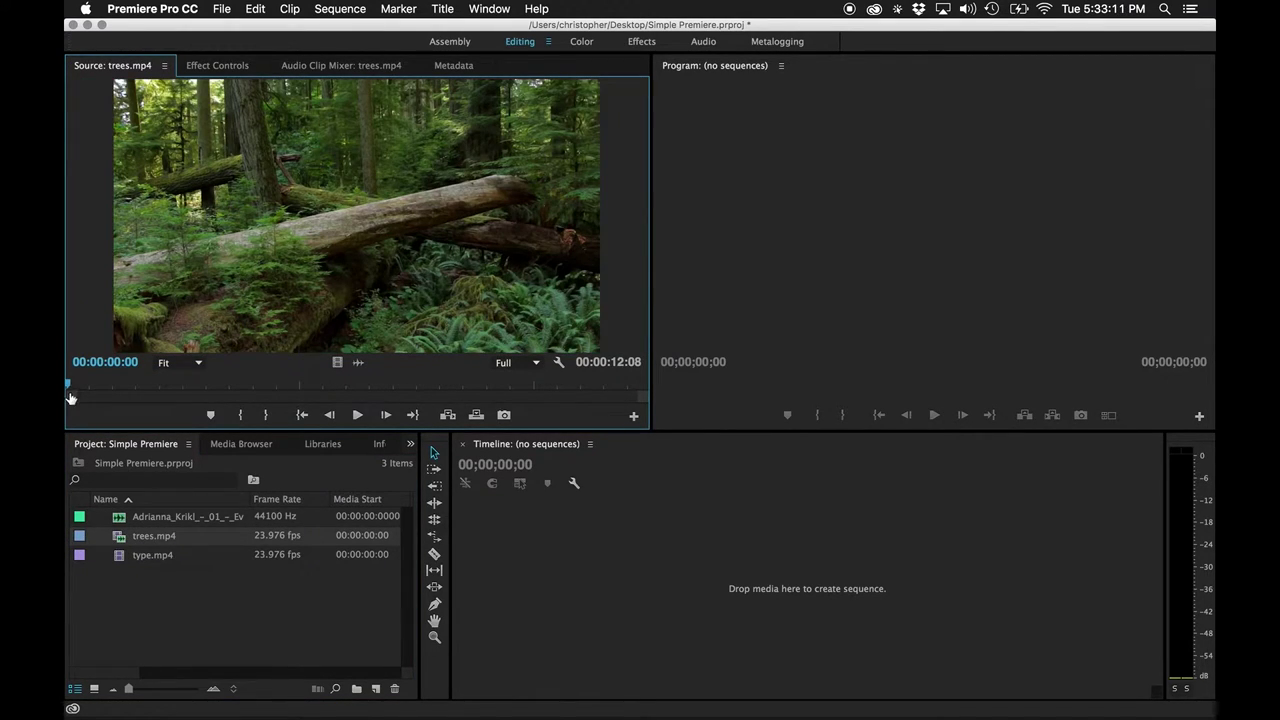
{"action": "left_click_drag", "start_coordinate": [69, 385], "coordinate": [118, 393]}
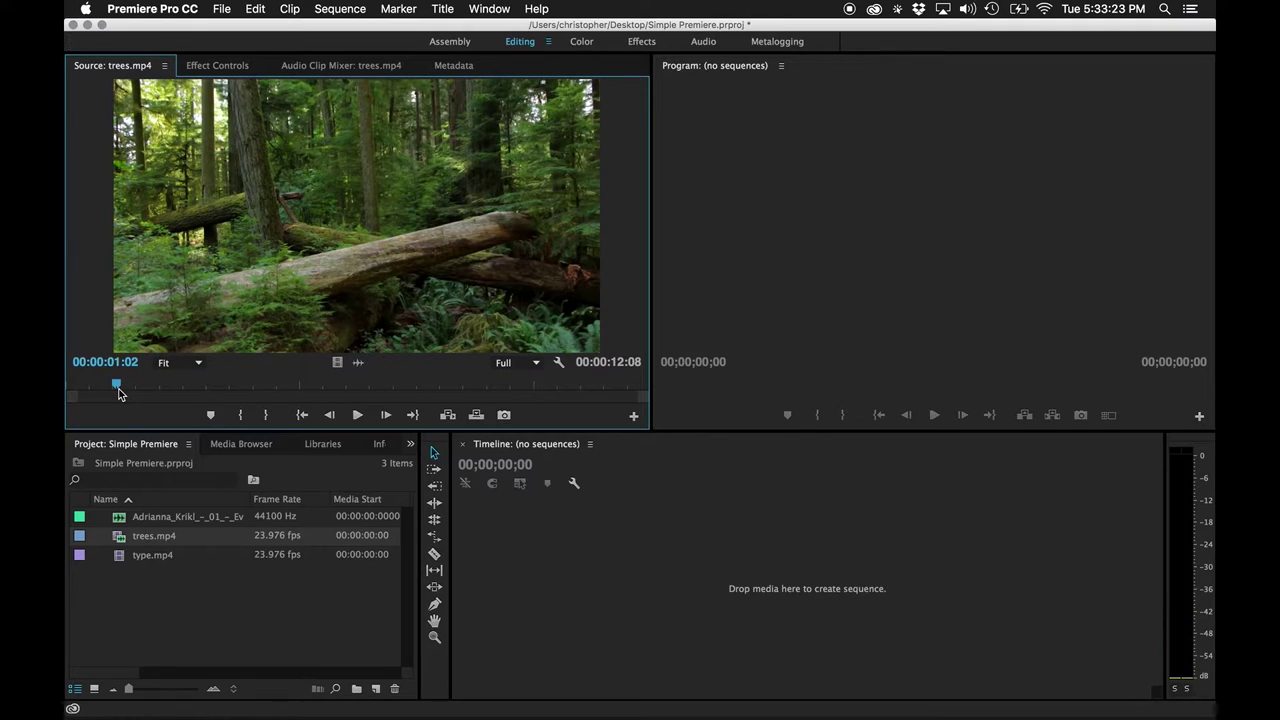
{"action": "left_click", "coordinate": [115, 562]}
{"action": "double_click", "coordinate": [121, 556]}
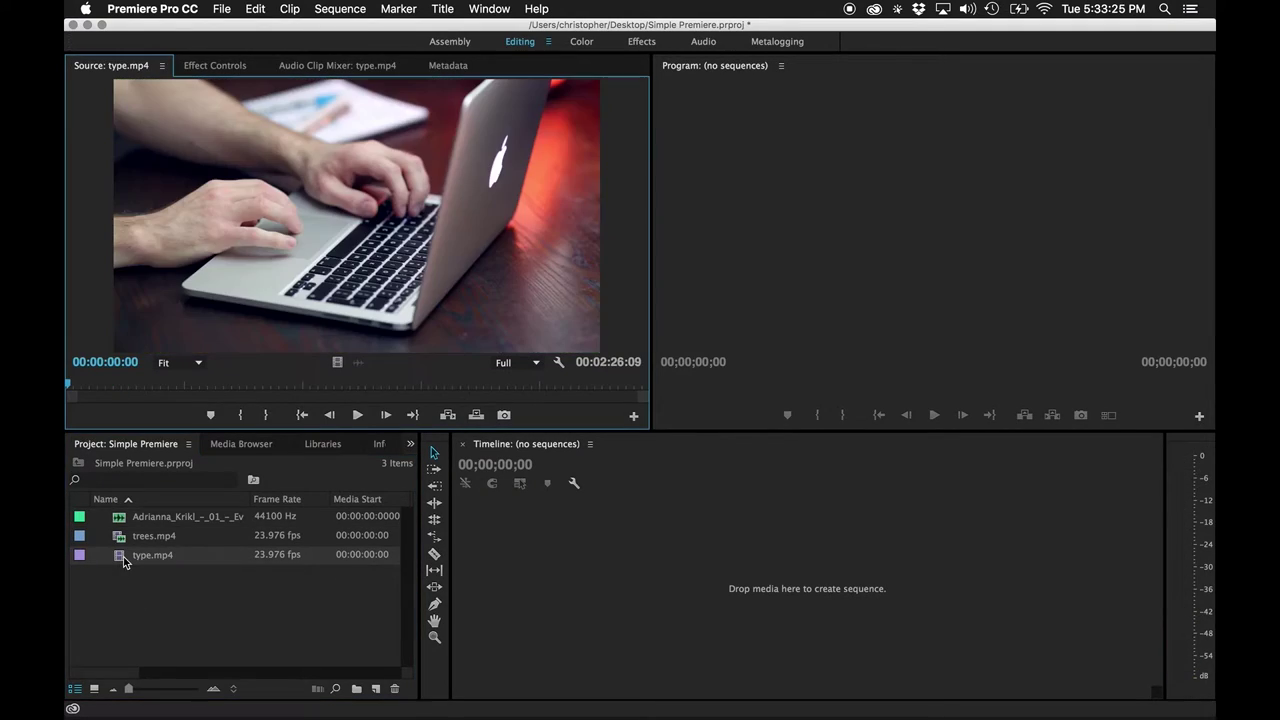
{"action": "double_click", "coordinate": [121, 537]}
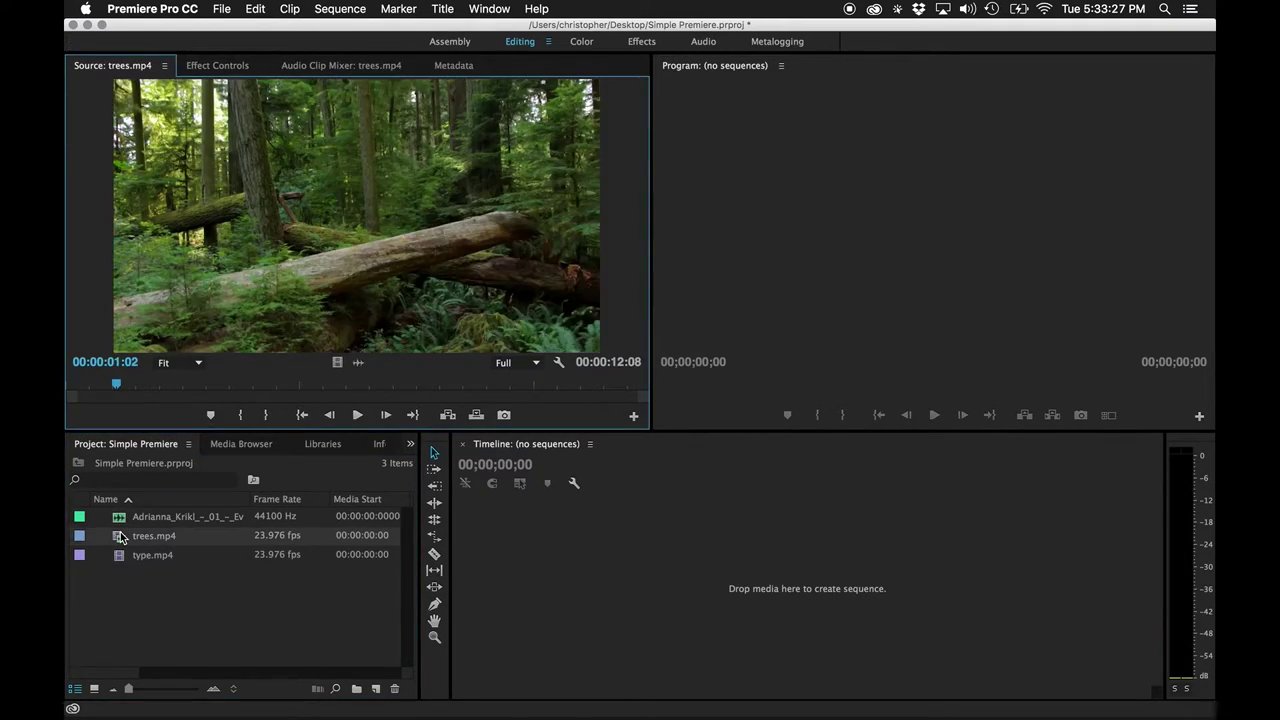
{"action": "mouse_move", "coordinate": [113, 393]}
{"action": "left_mouse_down"}
{"action": "mouse_move", "coordinate": [134, 384]}
{"action": "mouse_move", "coordinate": [95, 388]}
{"action": "mouse_move", "coordinate": [123, 384]}
{"action": "left_mouse_up"}
{"action": "double_click", "coordinate": [119, 556]}
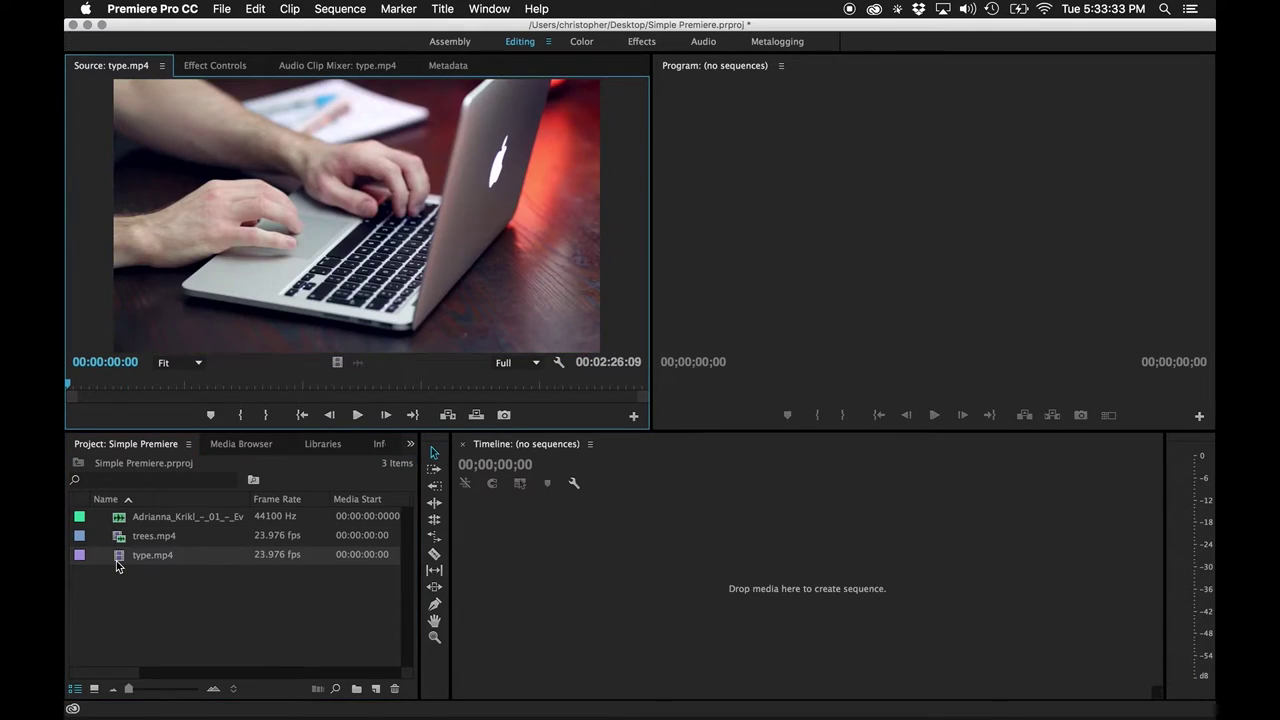
{"action": "left_click", "coordinate": [119, 540]}
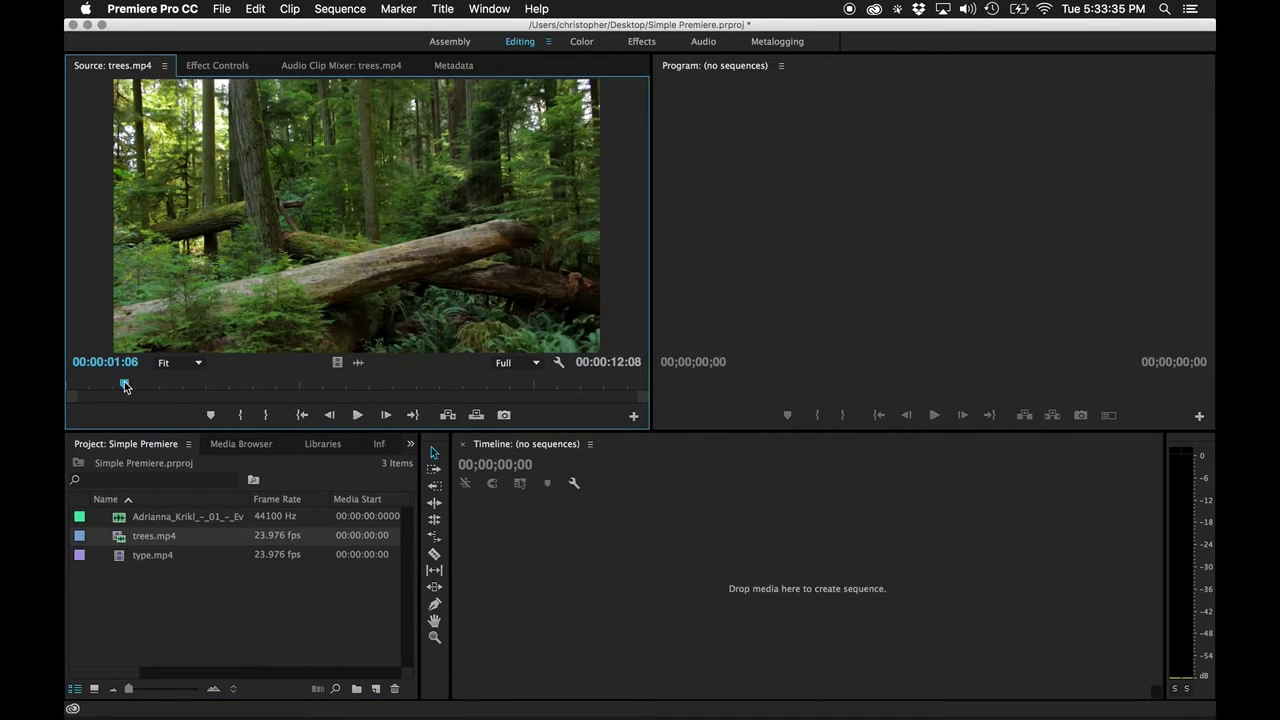
{"action": "left_click_drag", "start_coordinate": [123, 386], "coordinate": [506, 402]}
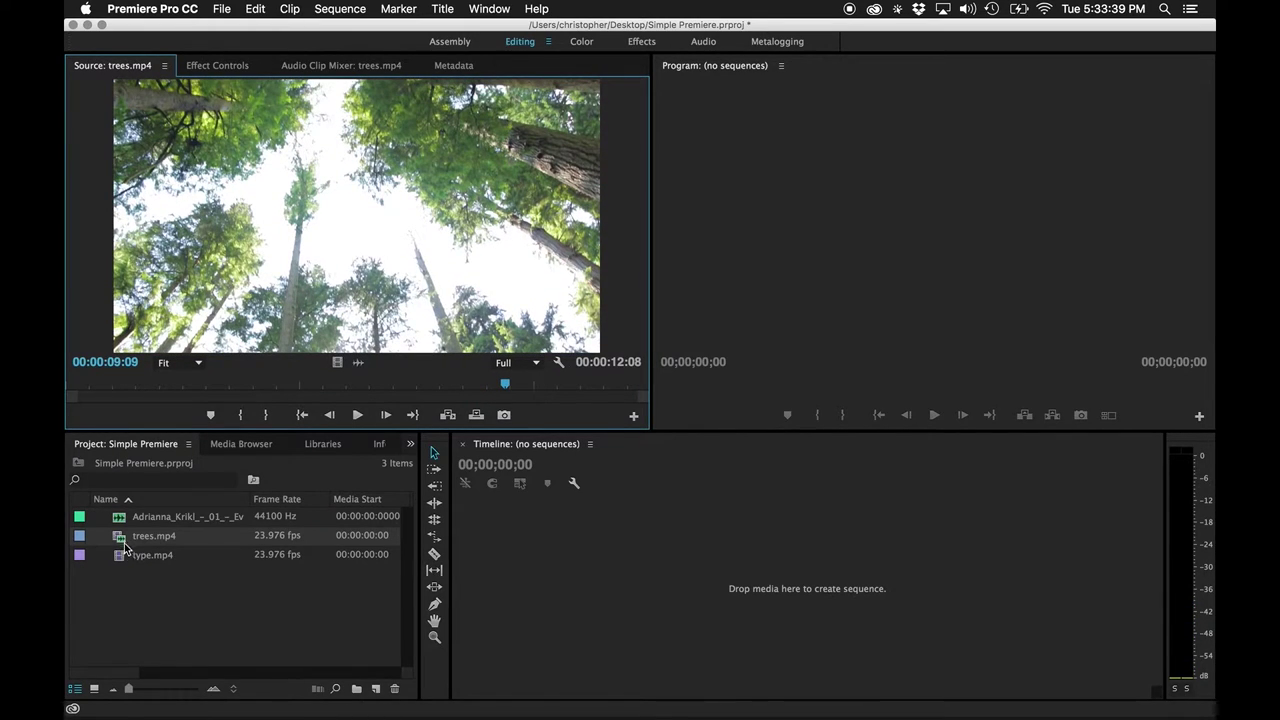
{"action": "mouse_move", "coordinate": [119, 558]}
Mark an In point at 00:00:00:00 and an Out point at 00:00:01:03 on trees.mp4, then scrub back to the start.
{"action": "left_click_drag", "start_coordinate": [507, 384], "coordinate": [66, 368]}
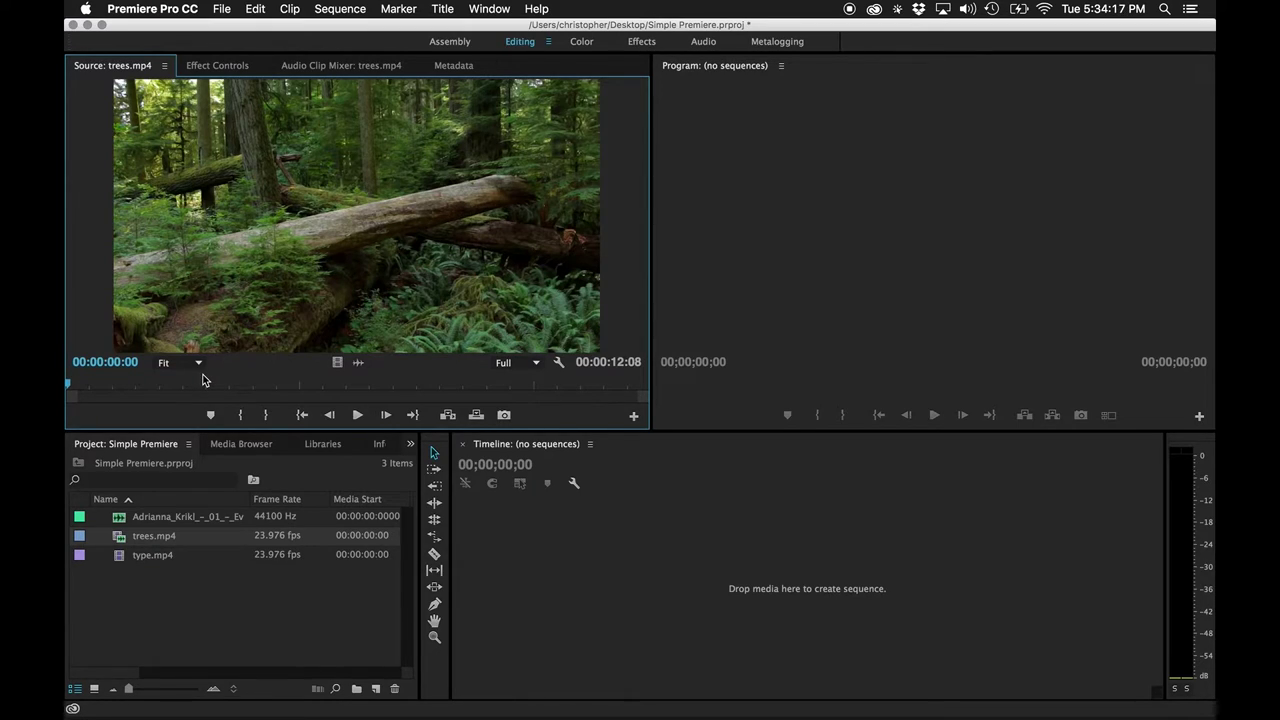
{"action": "left_click", "coordinate": [241, 416]}
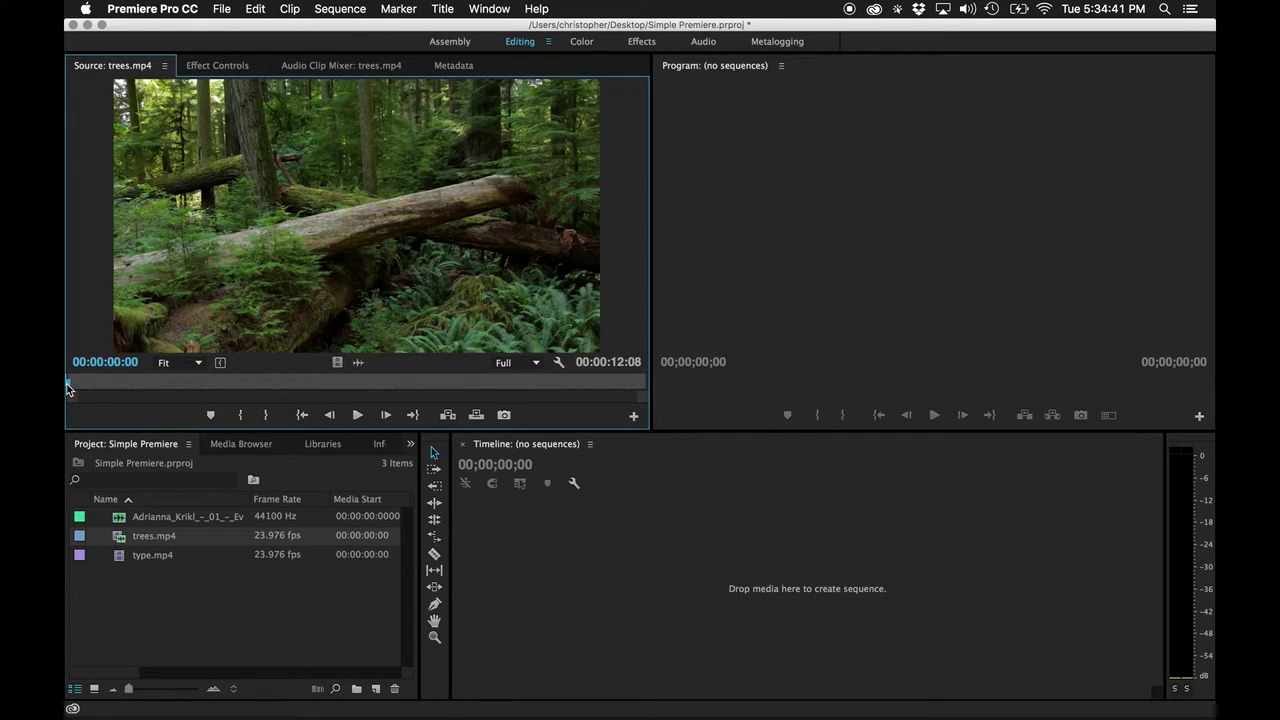
{"action": "left_click_drag", "start_coordinate": [68, 388], "coordinate": [119, 380]}
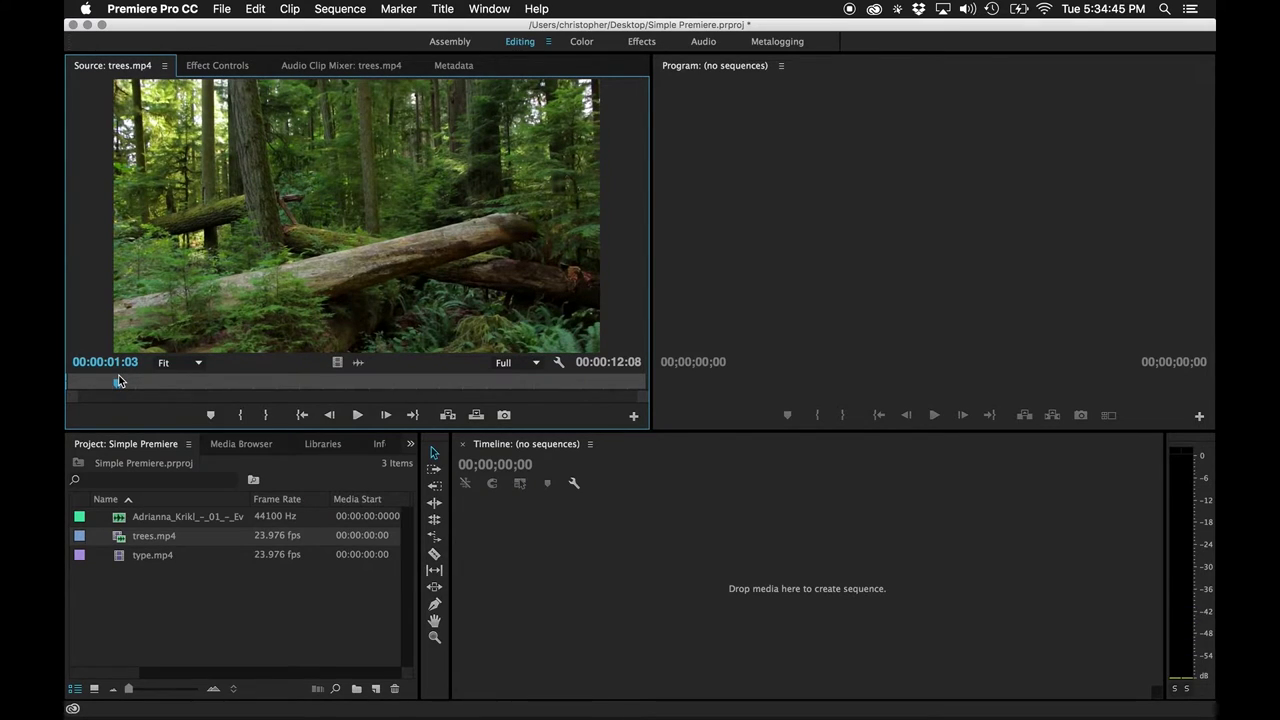
{"action": "left_click", "coordinate": [266, 416]}
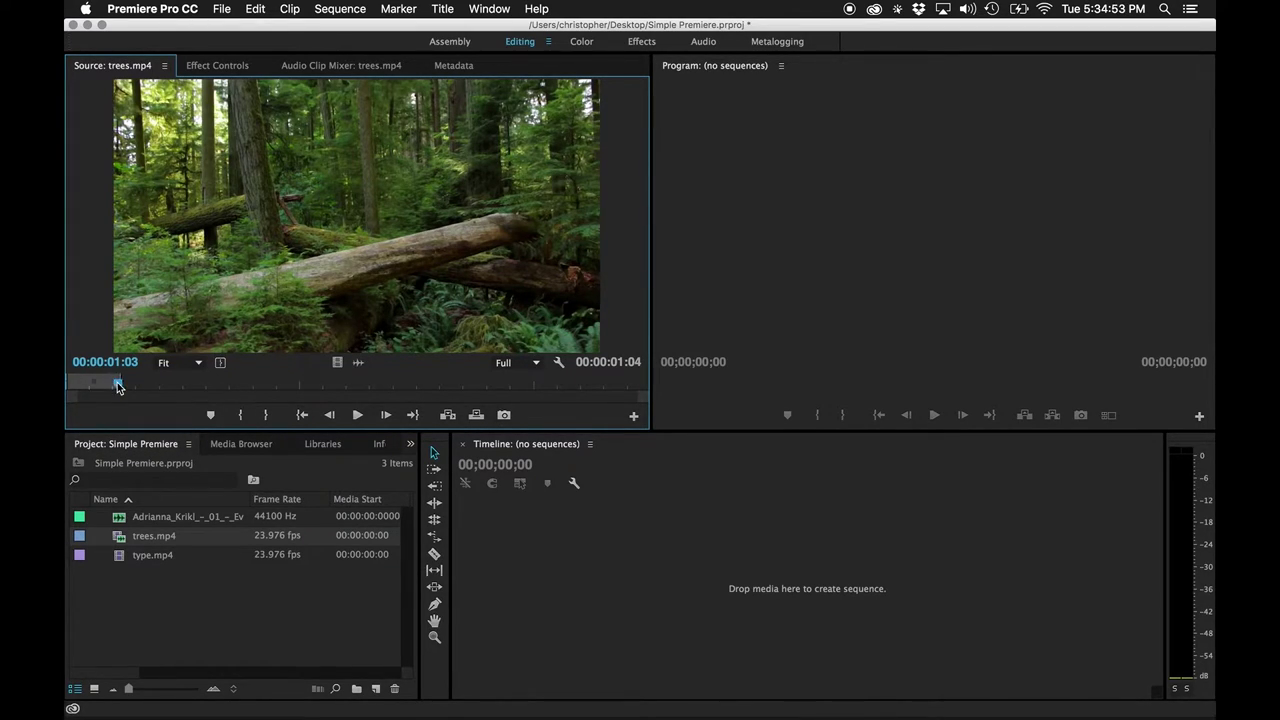
{"action": "key", "text": "shift+space"}
{"action": "left_click_drag", "start_coordinate": [112, 384], "coordinate": [67, 382]}
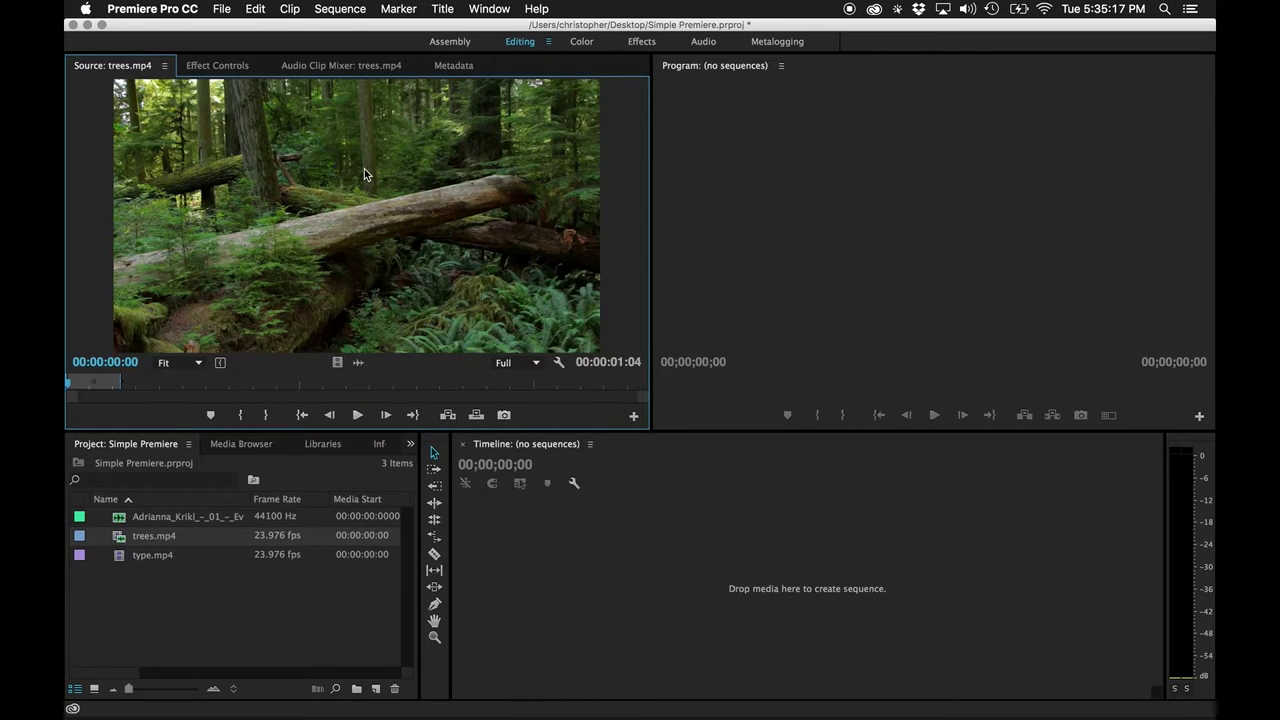
Create a new sequence by placing the marked section of trees.mp4 from the Source monitor into the empty timeline.
{"action": "left_click_drag", "start_coordinate": [364, 170], "coordinate": [335, 258]}
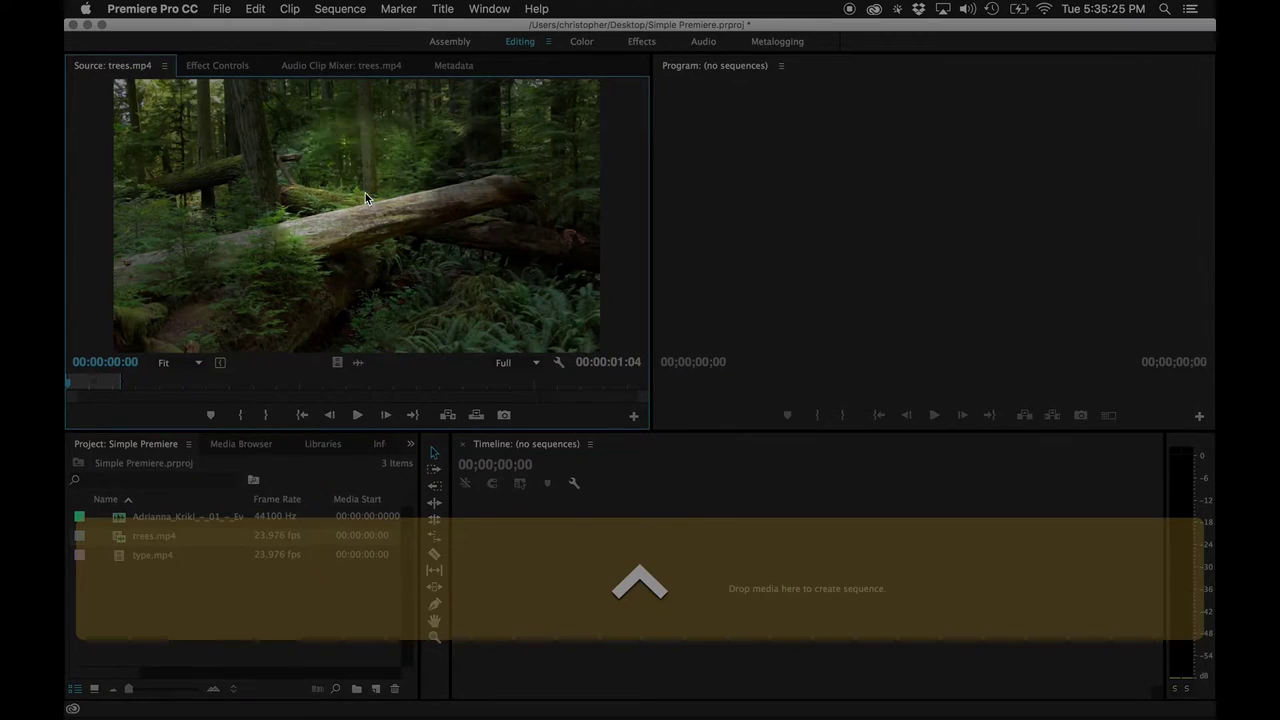
{"action": "left_click", "coordinate": [371, 214], "text": "ctrl"}
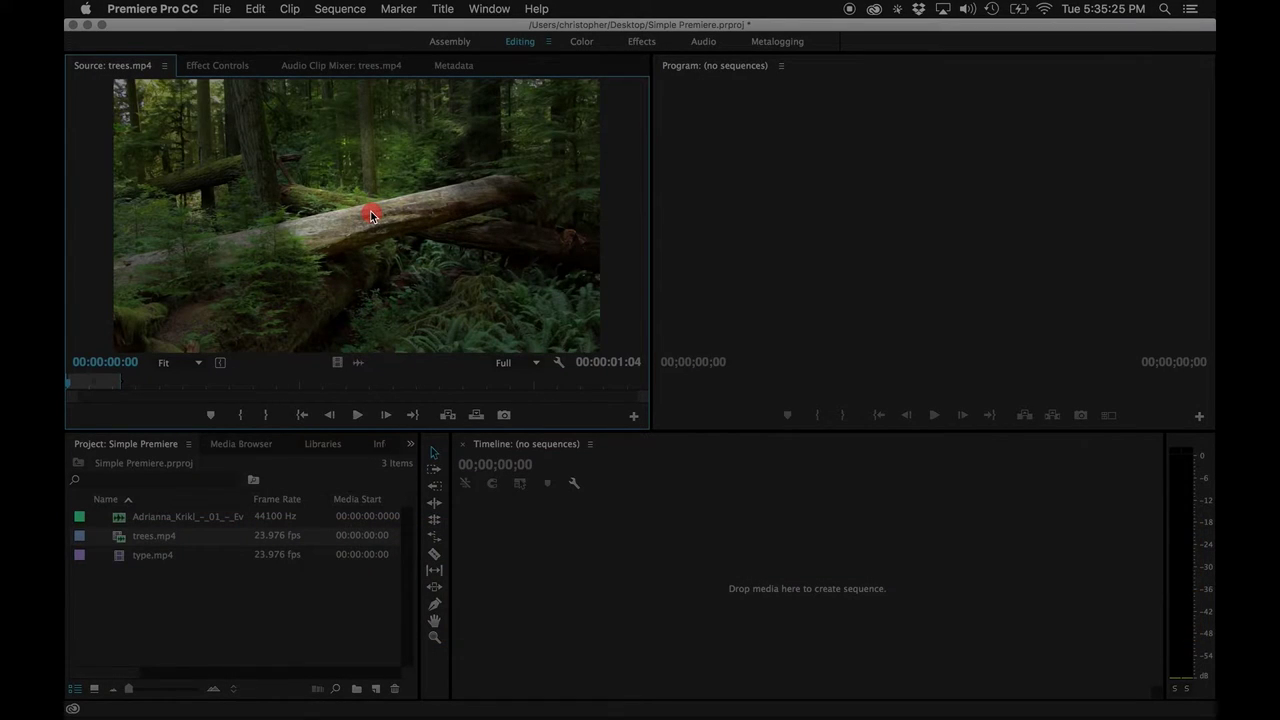
{"action": "mouse_move", "coordinate": [371, 214]}
{"action": "left_mouse_down"}
{"action": "mouse_move", "coordinate": [545, 334]}
{"action": "mouse_move", "coordinate": [643, 423]}
{"action": "mouse_move", "coordinate": [777, 585]}
{"action": "left_mouse_up"}
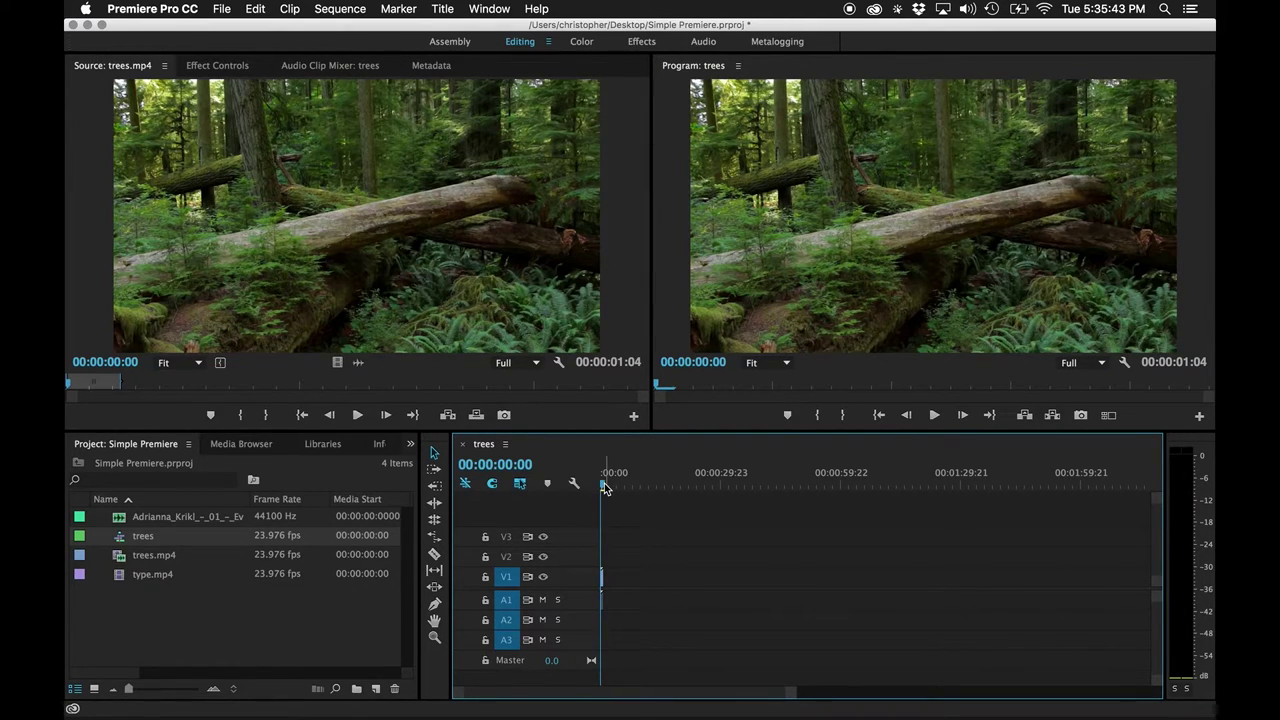
Examine the trees.mp4 clip in the new sequence at several timeline zoom levels.
{"action": "mouse_move", "coordinate": [603, 487]}
{"action": "left_mouse_down"}
{"action": "mouse_move", "coordinate": [646, 486]}
{"action": "mouse_move", "coordinate": [597, 486]}
{"action": "left_mouse_up"}
{"action": "key", "text": "equal"}
{"action": "key", "text": "equal"}
{"action": "key", "text": "equal"}
{"action": "key", "text": "equal"}
{"action": "key", "text": "equal"}
{"action": "key", "text": "equal"}
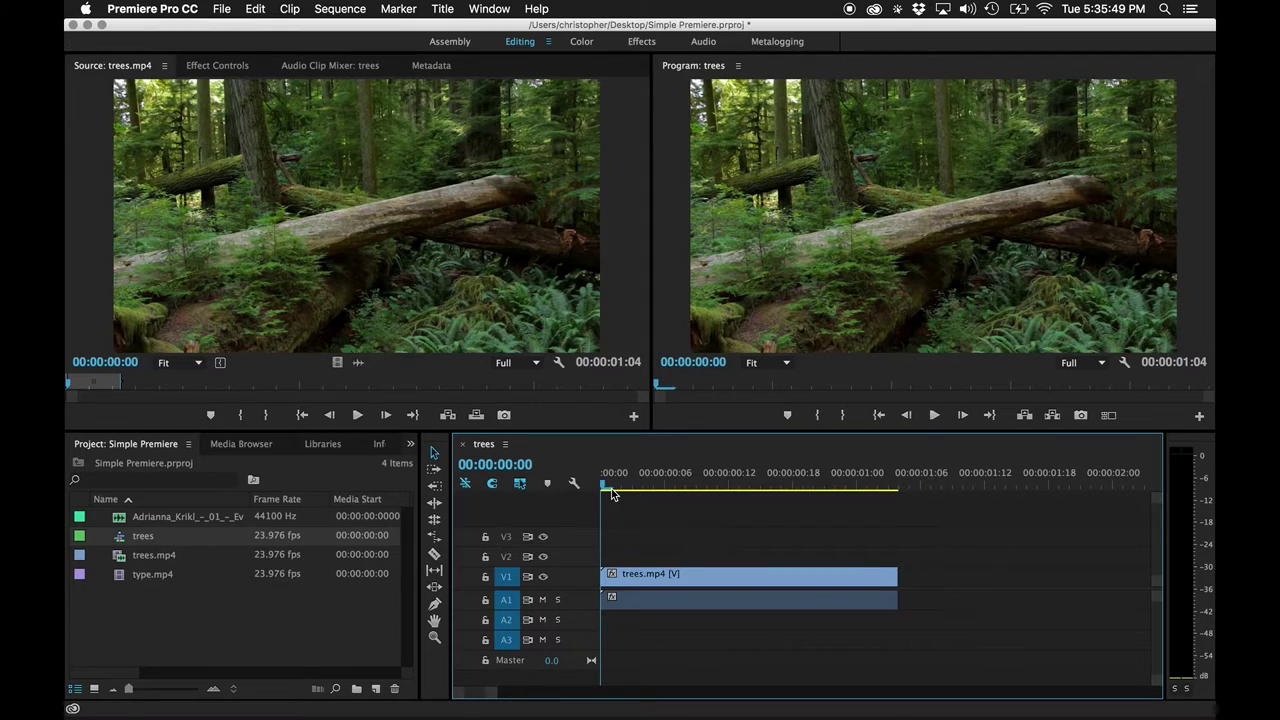
{"action": "key", "text": "minus"}
{"action": "key", "text": "minus"}
{"action": "key", "text": "minus"}
{"action": "key", "text": "equal"}
{"action": "key", "text": "equal"}
{"action": "key", "text": "equal"}
{"action": "key", "text": "minus"}
{"action": "key", "text": "minus"}
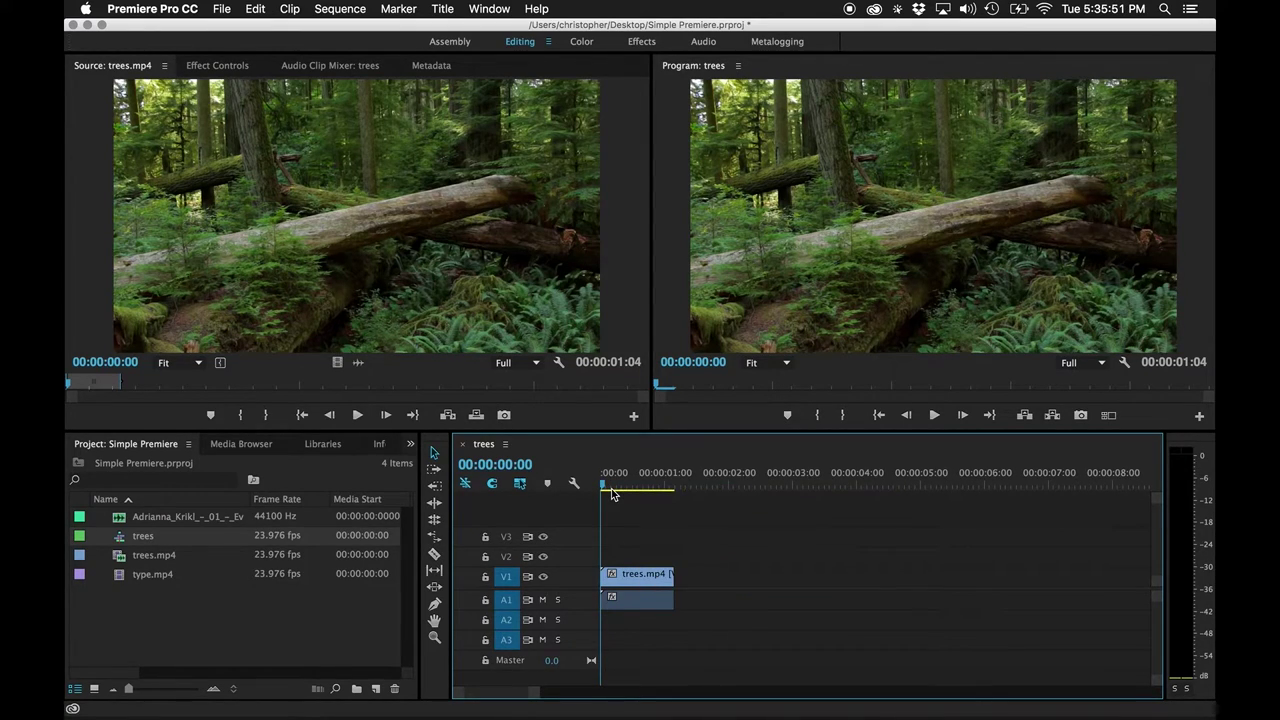
{"action": "key", "text": "equal"}
{"action": "key", "text": "equal"}
{"action": "key", "text": "minus"}
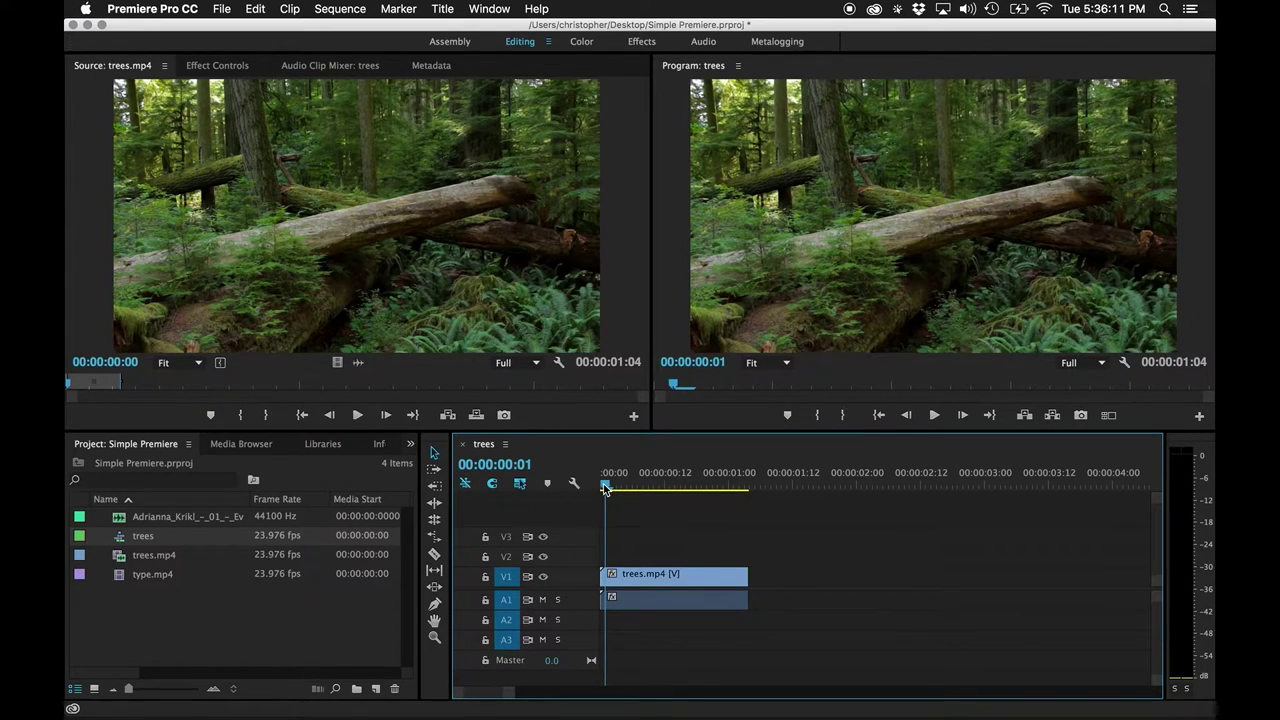
Preview trees.mp4 in both the Source monitor and the sequence, then park the sequence playhead at the clip's end, 00:00:01:04.
{"action": "left_click_drag", "start_coordinate": [607, 487], "coordinate": [669, 490]}
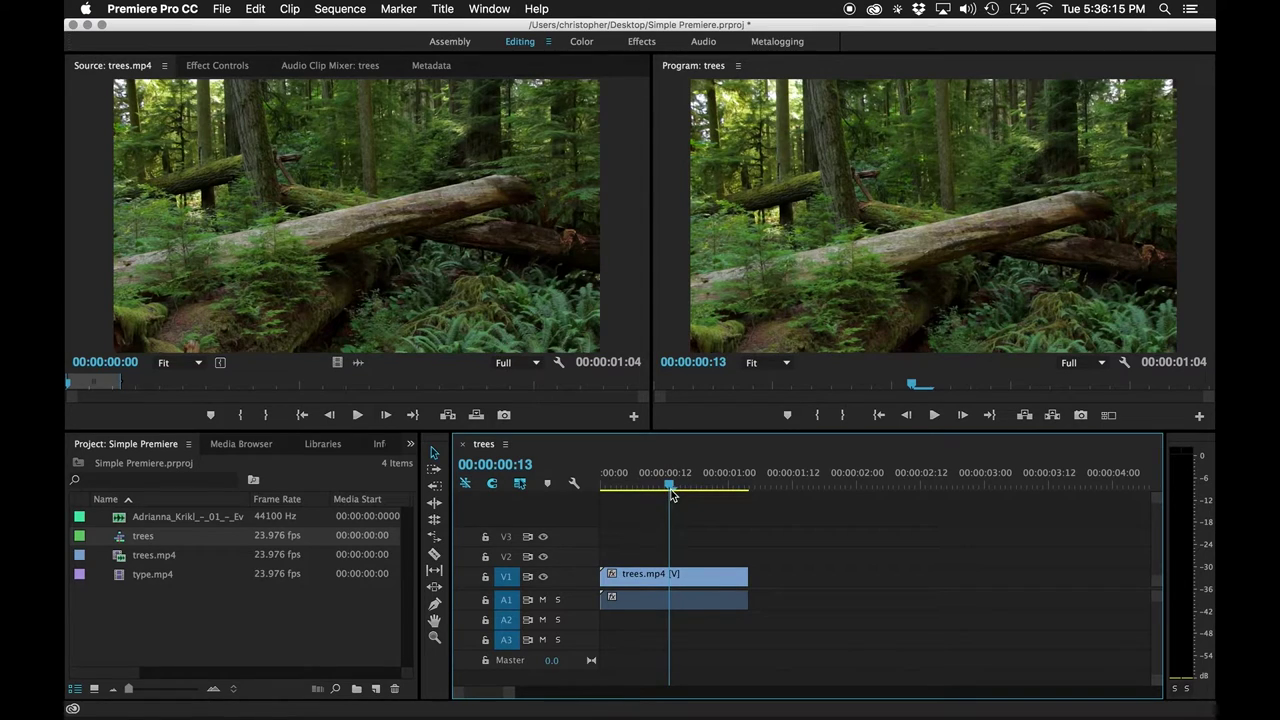
{"action": "left_click_drag", "start_coordinate": [669, 487], "coordinate": [547, 491]}
{"action": "left_click", "coordinate": [427, 263]}
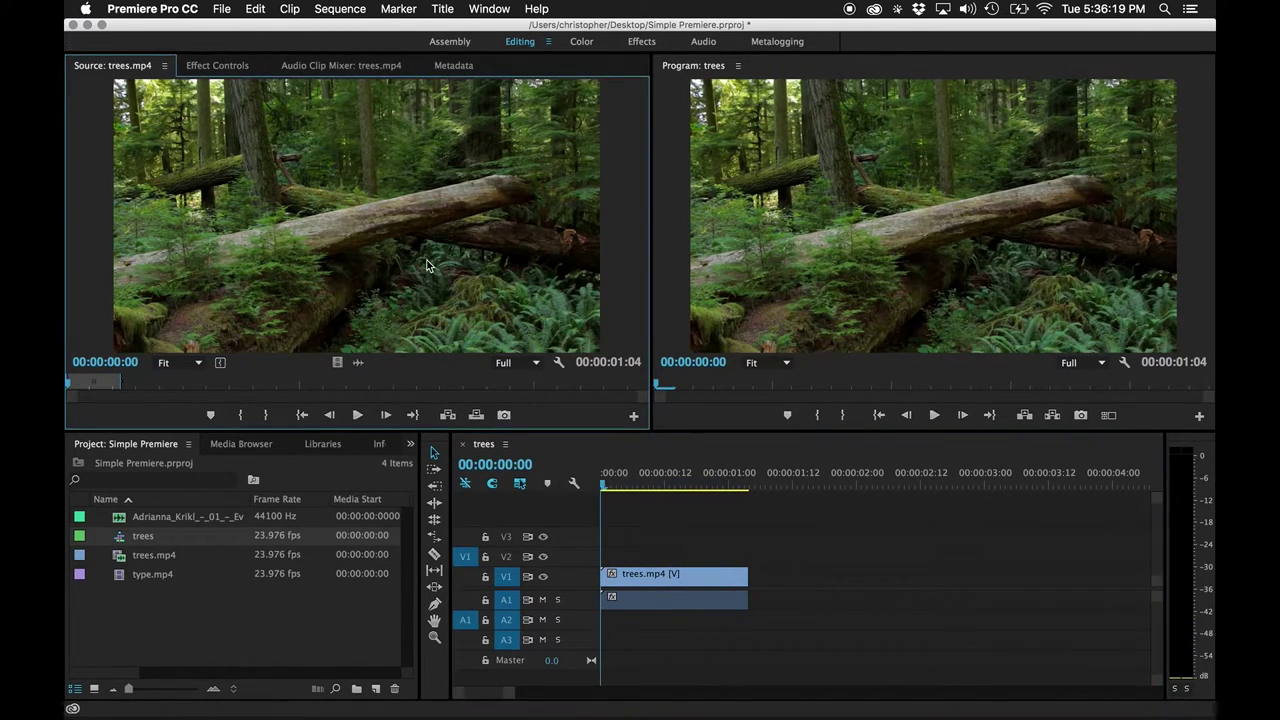
{"action": "key", "text": "space"}
{"action": "key", "text": "space"}
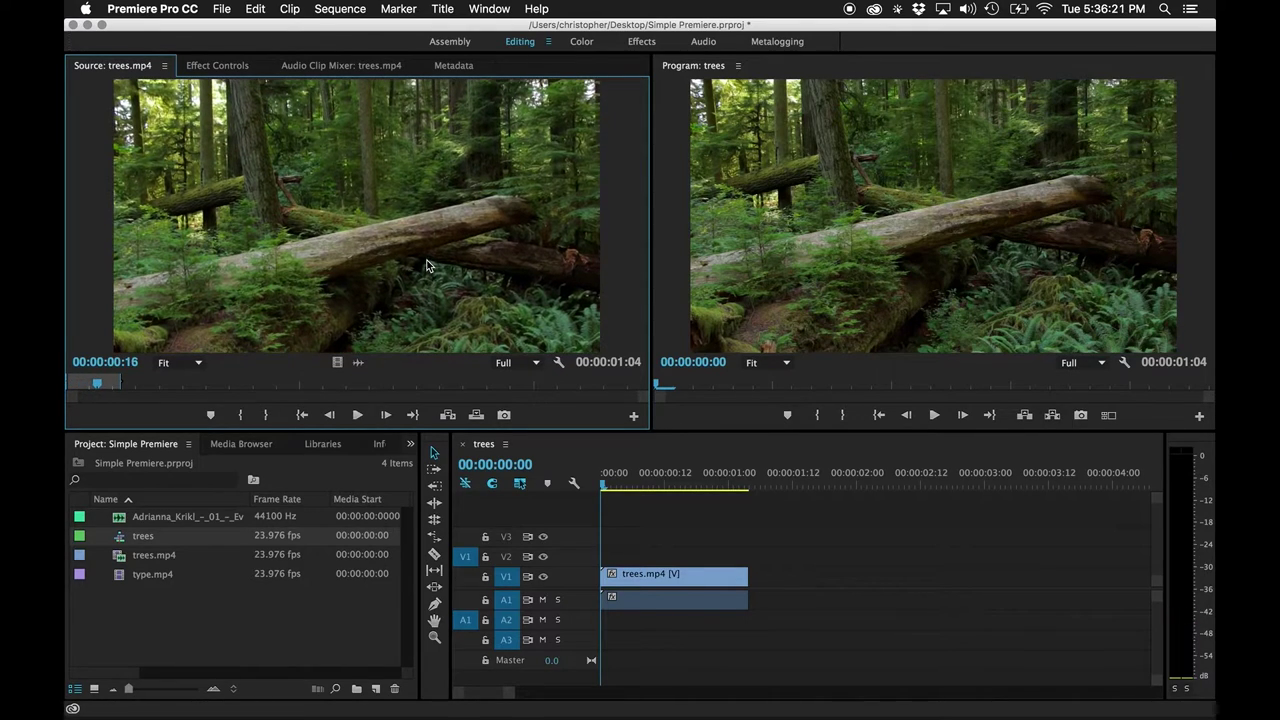
{"action": "left_click", "coordinate": [832, 590]}
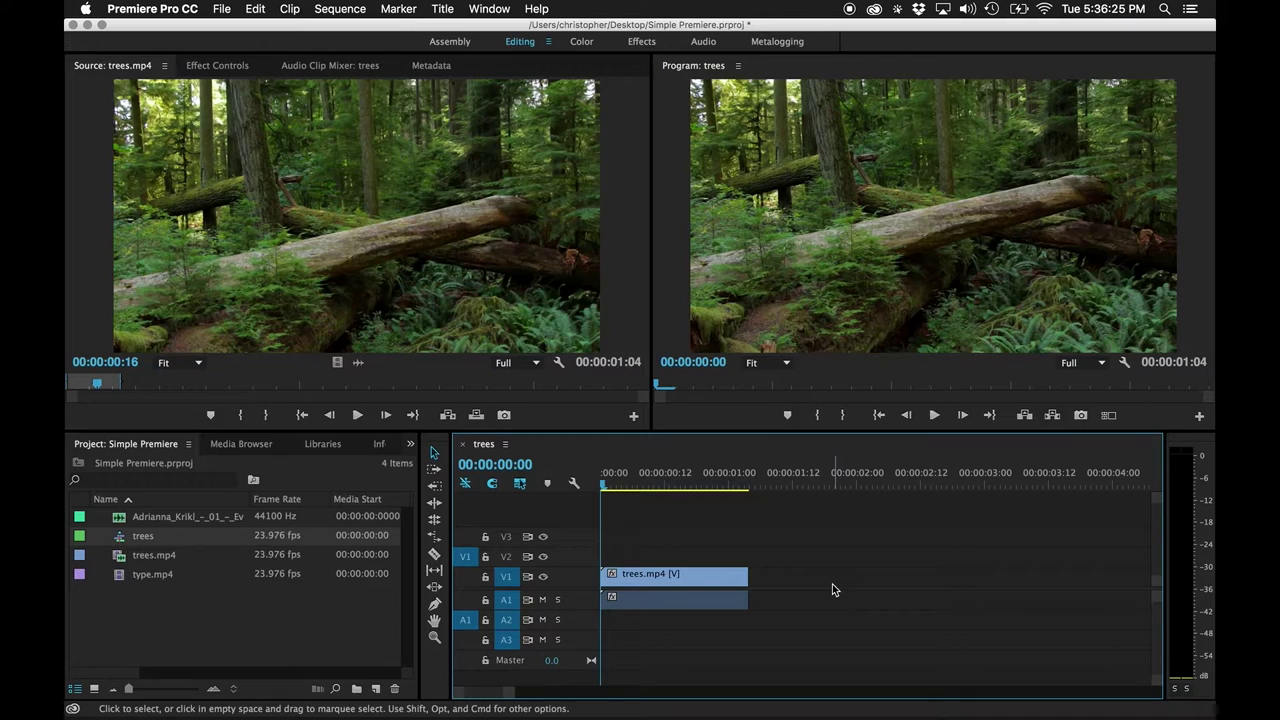
{"action": "key", "text": "space"}
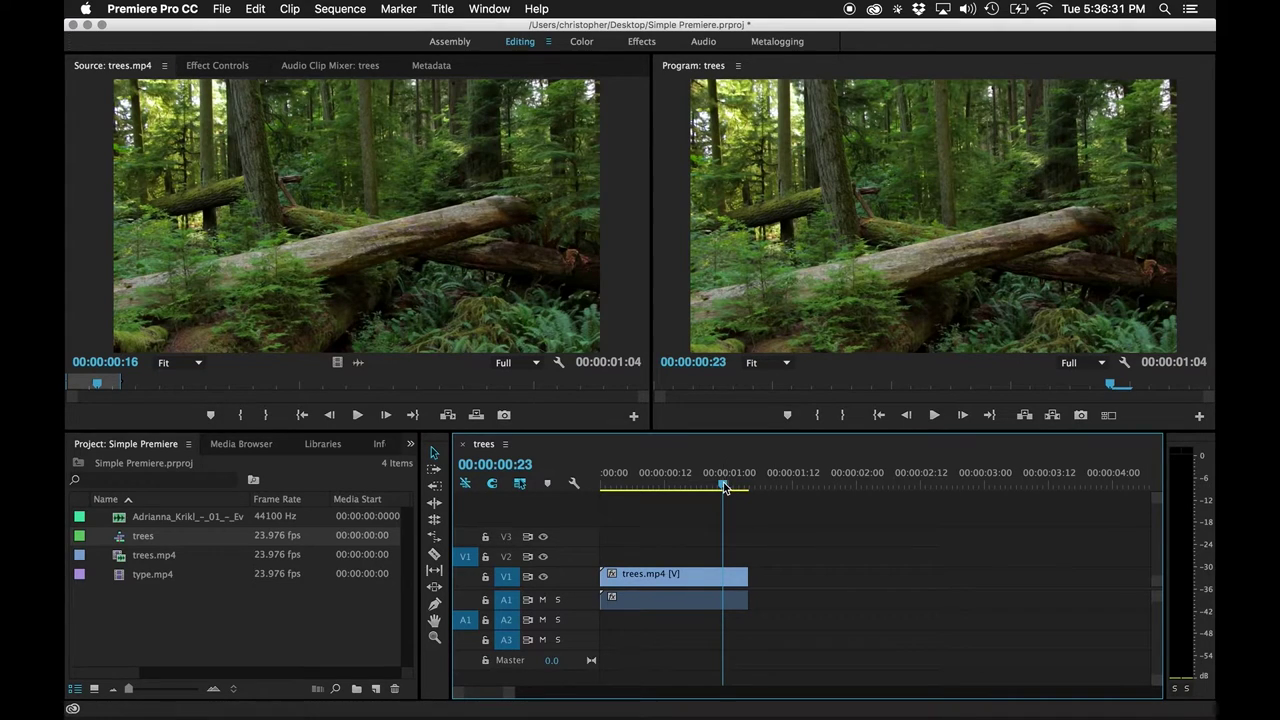
{"action": "left_click_drag", "start_coordinate": [725, 487], "coordinate": [550, 483]}
{"action": "key", "text": "space"}
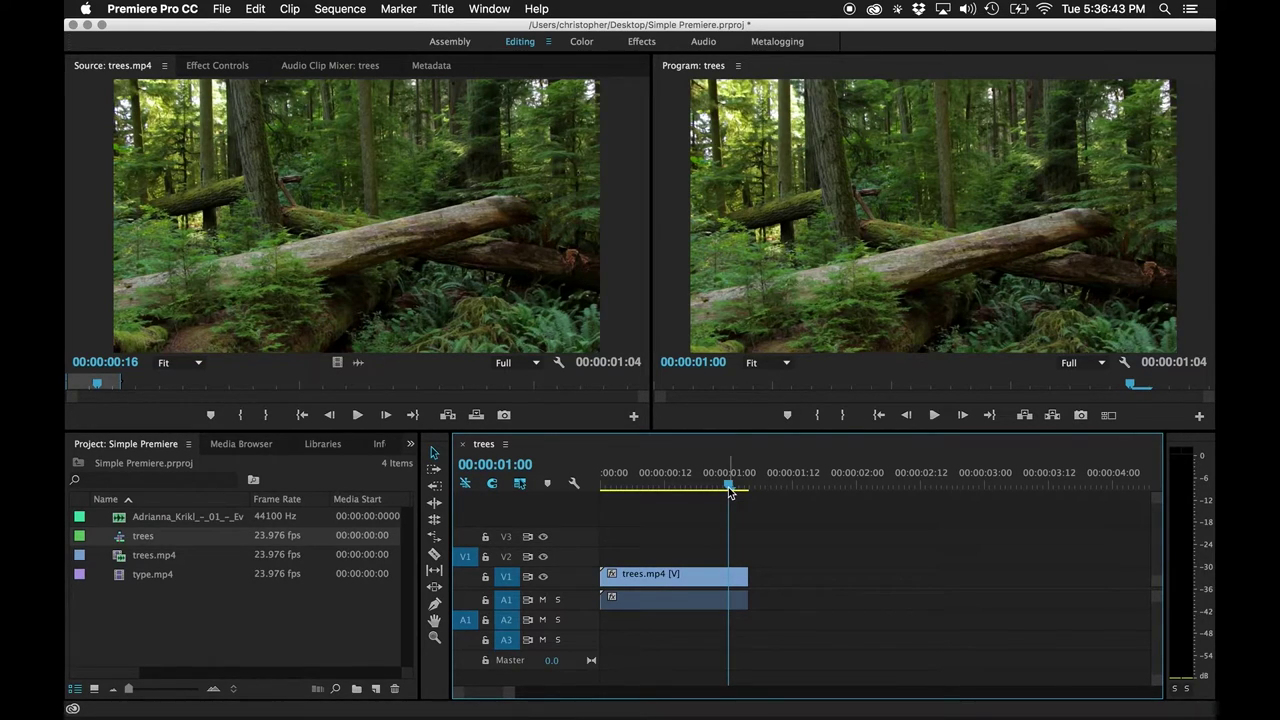
{"action": "left_click_drag", "start_coordinate": [729, 490], "coordinate": [749, 490]}
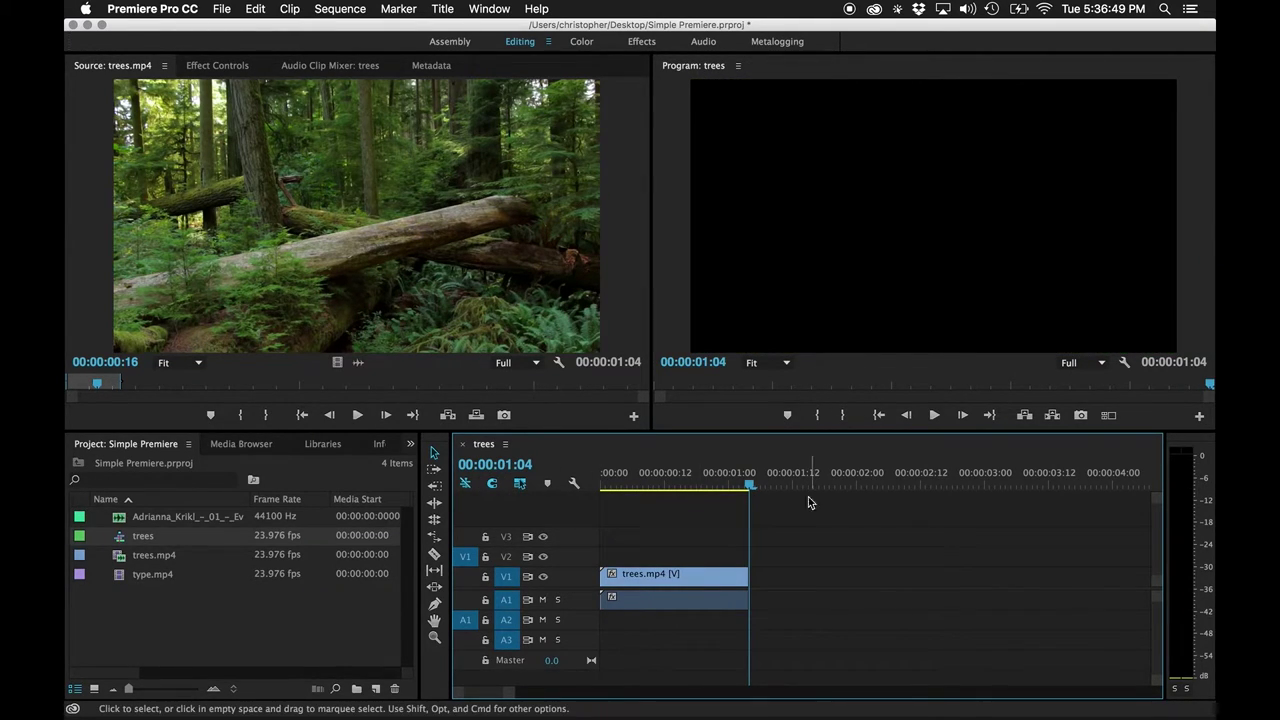
{"action": "mouse_move", "coordinate": [749, 490]}
{"action": "left_mouse_down"}
{"action": "mouse_move", "coordinate": [723, 490]}
{"action": "mouse_move", "coordinate": [767, 489]}
{"action": "left_mouse_up"}
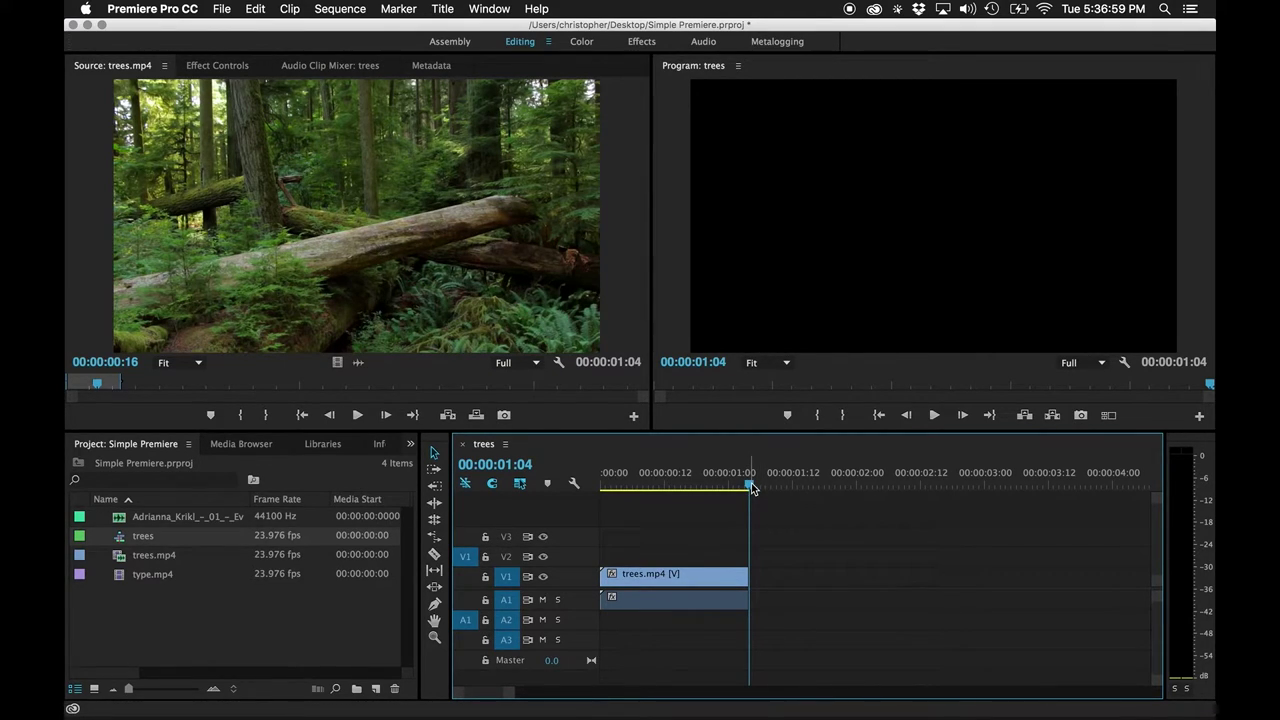
Load type.mp4 in the Source monitor and mark an In point at 00:00:47:19 and an Out point at 00:00:51:07.
{"action": "double_click", "coordinate": [119, 578]}
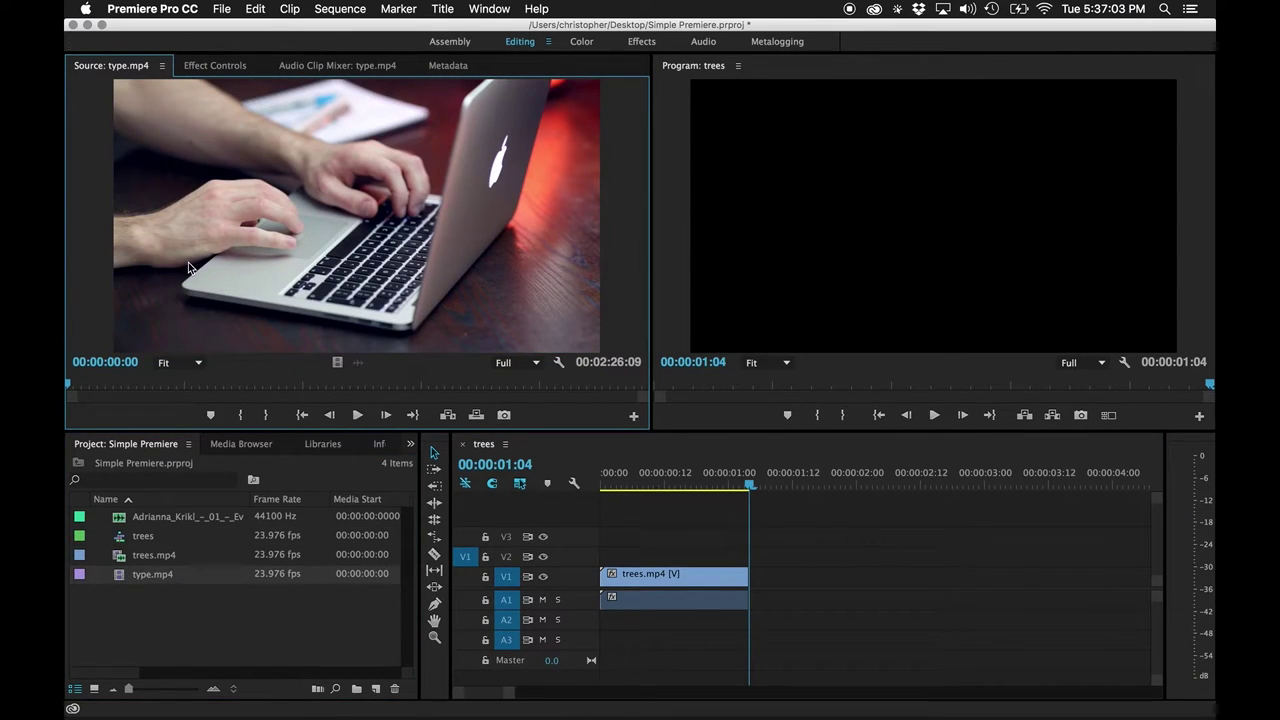
{"action": "key", "text": "space"}
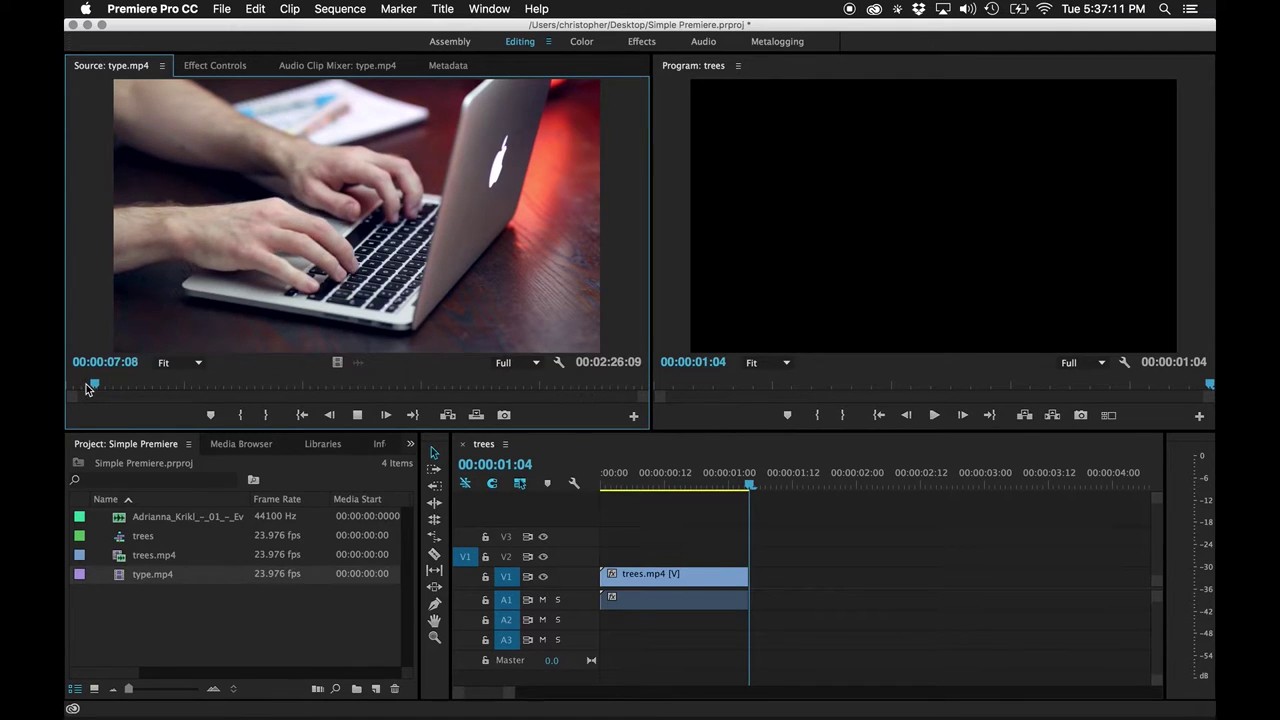
{"action": "left_click_drag", "start_coordinate": [90, 388], "coordinate": [254, 389]}
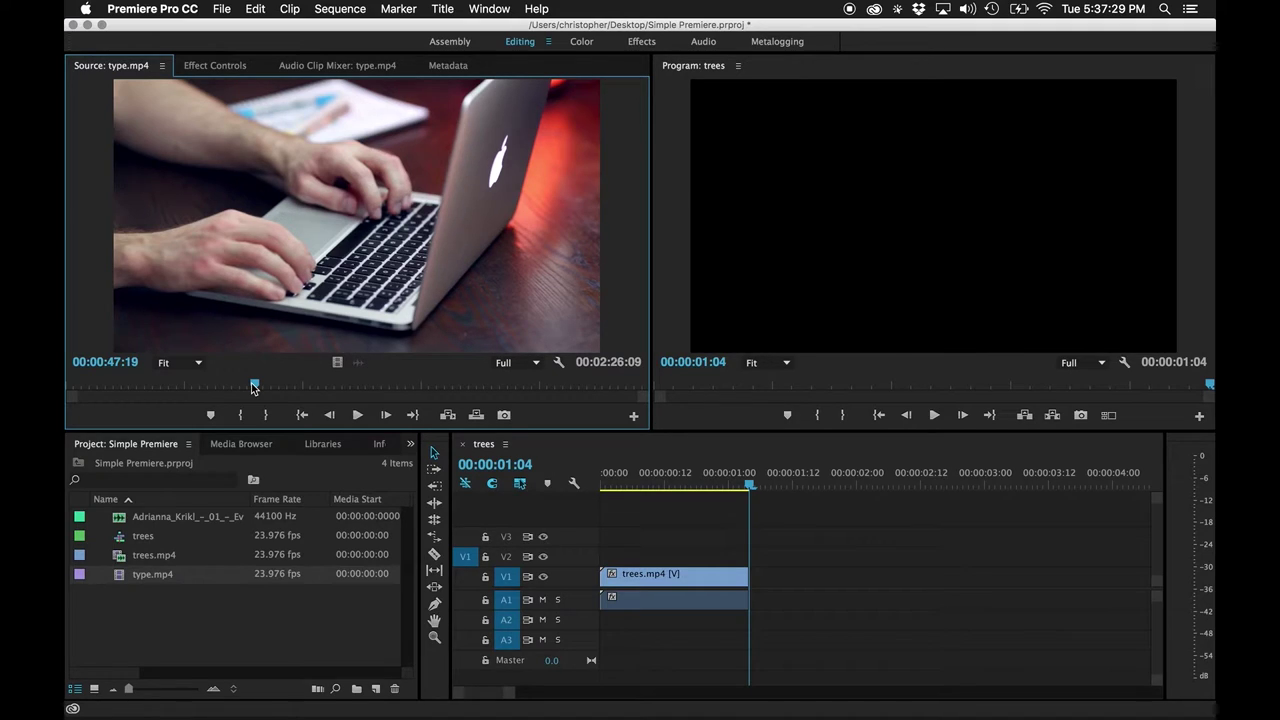
{"action": "key", "text": "i"}
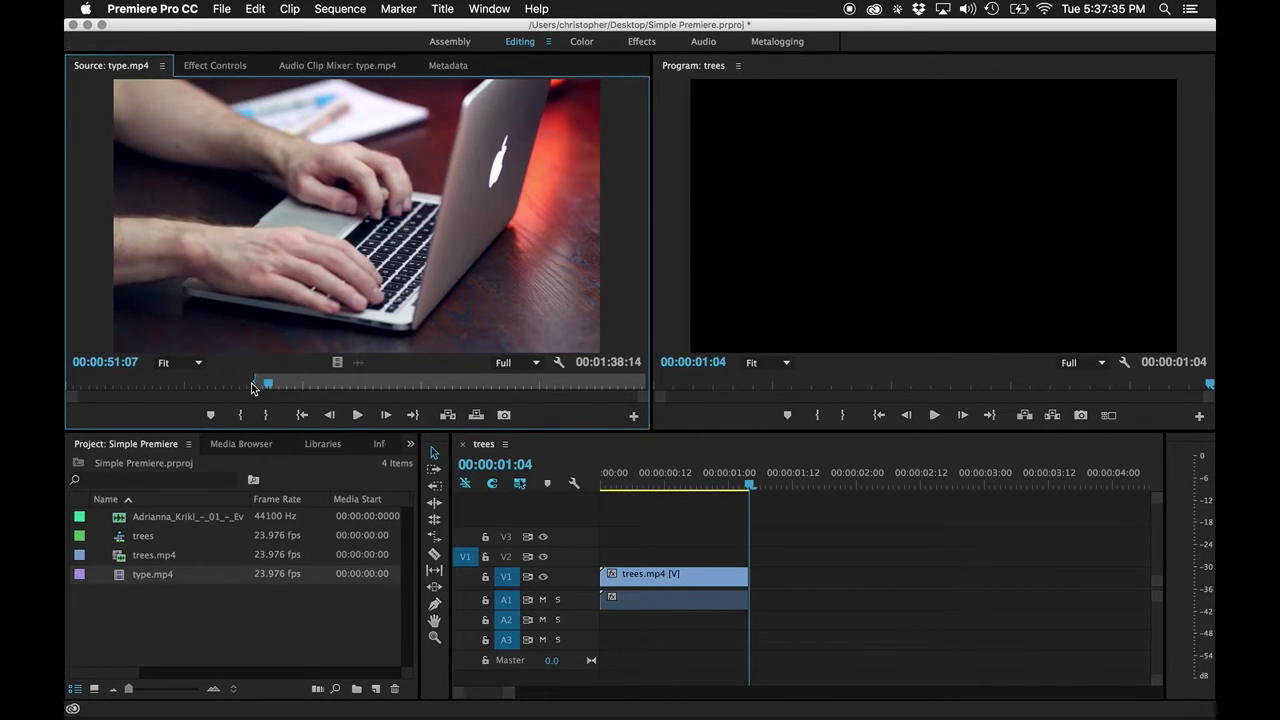
{"action": "key", "text": "o"}
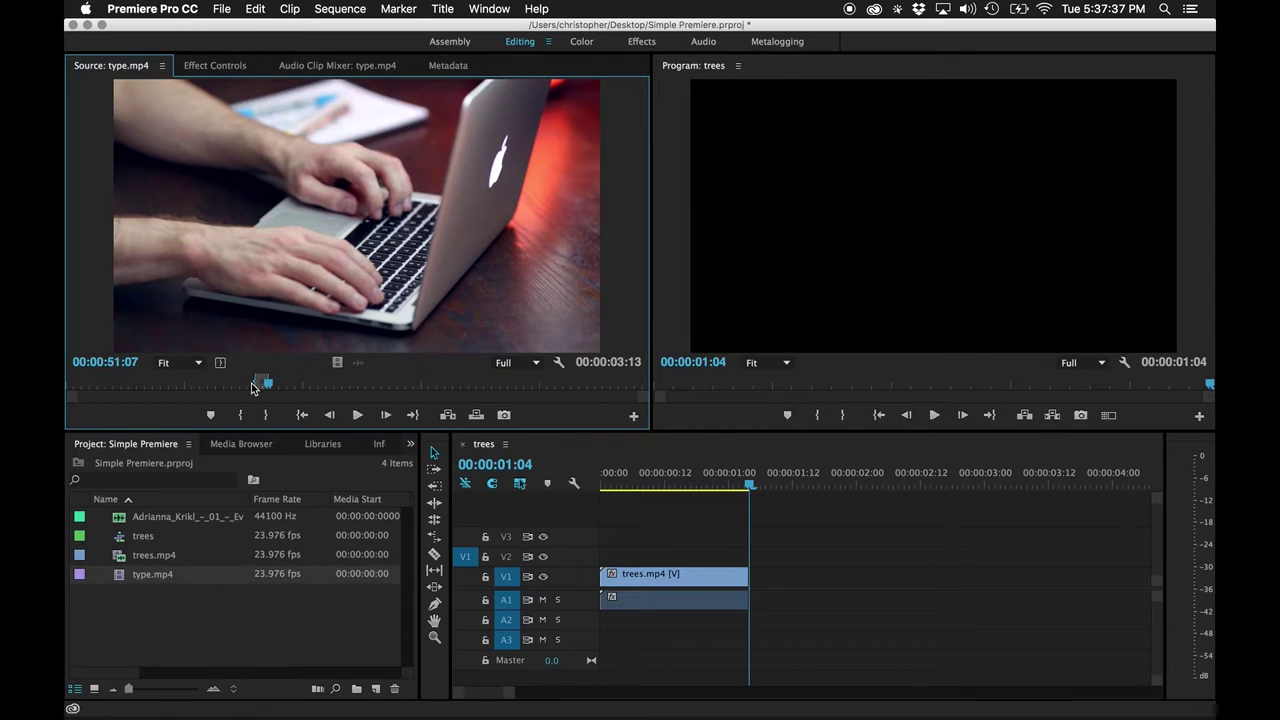
Place the marked section of type.mp4 on V1 directly after trees.mp4 and select the new clip.
{"action": "left_click_drag", "start_coordinate": [297, 198], "coordinate": [758, 593]}
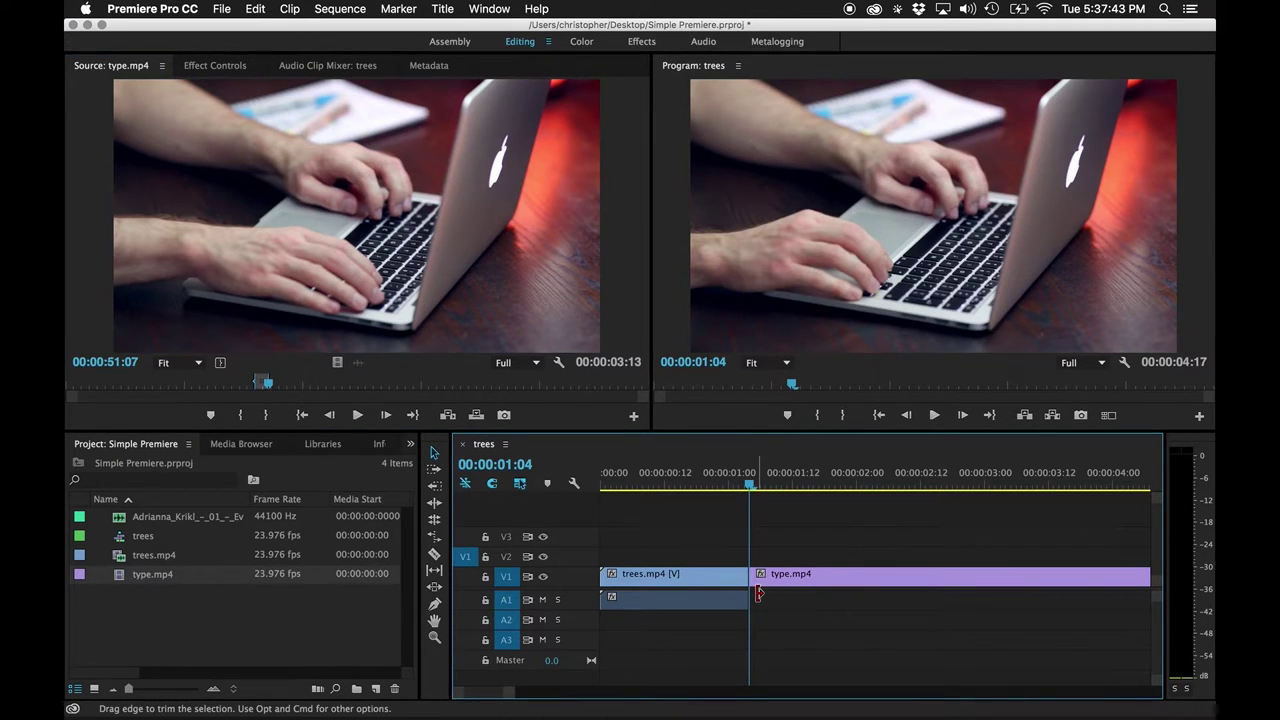
{"action": "left_click", "coordinate": [686, 603]}
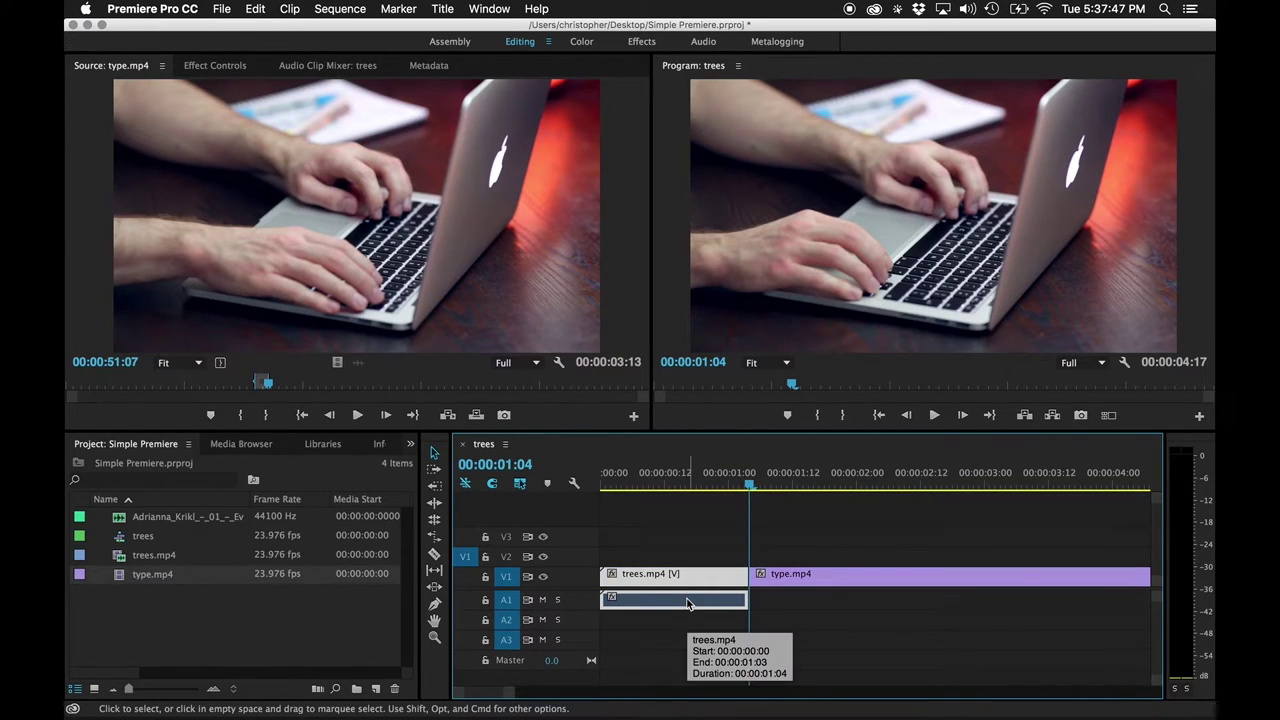
{"action": "left_click", "coordinate": [825, 577]}
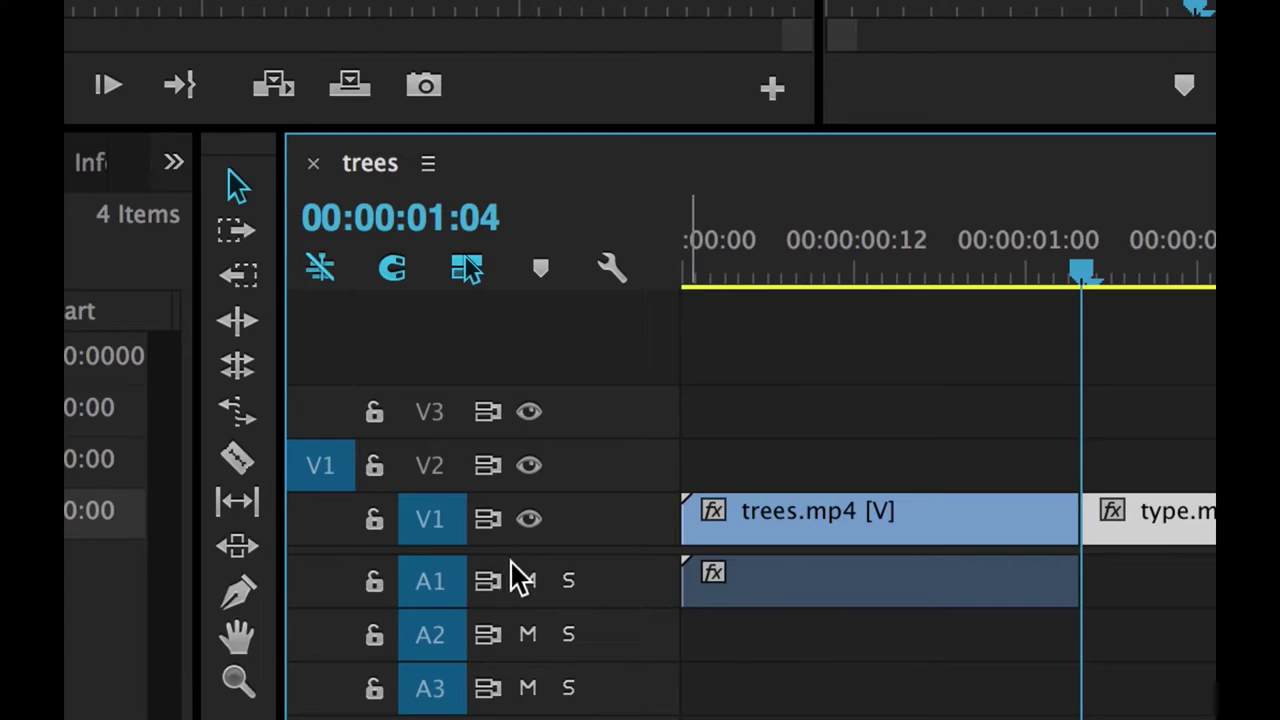
Expand audio track A1 and examine the left and right waveforms of trees.mp4.
{"action": "double_click", "coordinate": [637, 590]}
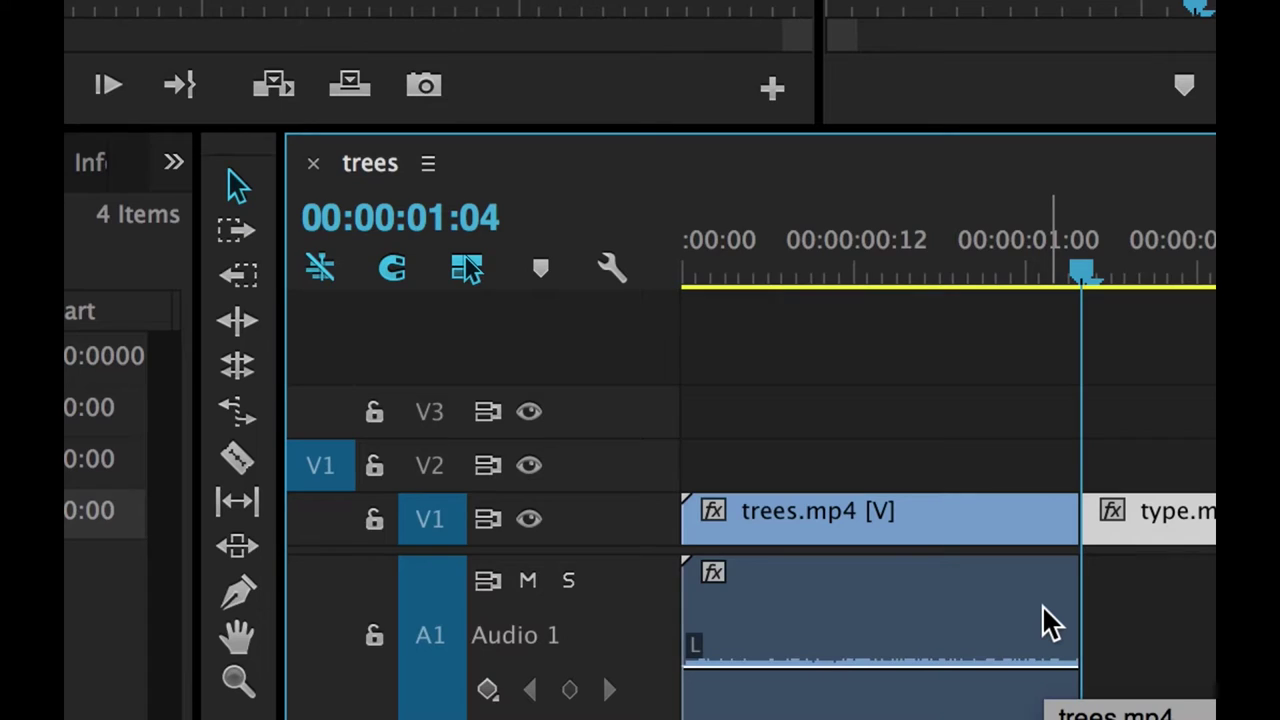
{"action": "scroll", "coordinate": [1050, 620], "scroll_direction": "right", "scroll_amount": 5}
{"action": "scroll", "coordinate": [1000, 612], "scroll_direction": "left", "scroll_amount": 4}
{"action": "scroll", "coordinate": [940, 605], "scroll_direction": "down", "scroll_amount": 2}
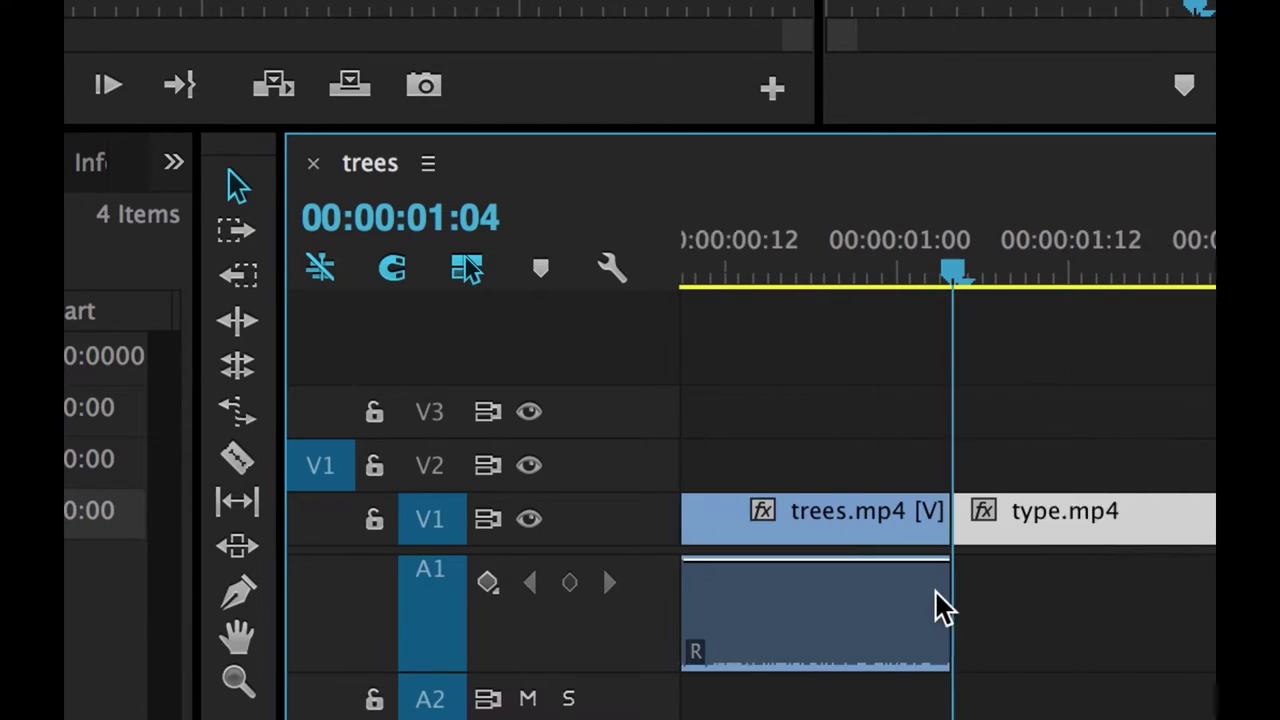
{"action": "scroll", "coordinate": [940, 605], "scroll_direction": "right", "scroll_amount": 1}
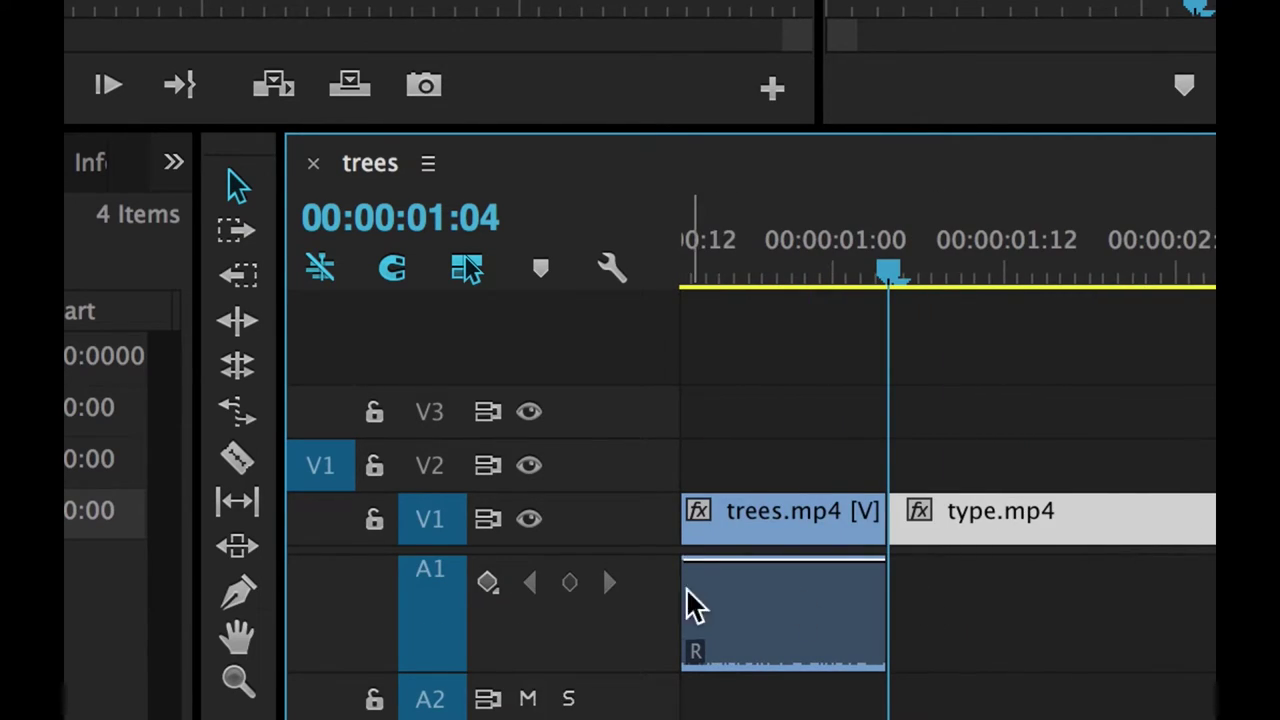
Toggle the heights of the A1 and A2 audio tracks, leaving both collapsed.
{"action": "double_click", "coordinate": [637, 618]}
{"action": "double_click", "coordinate": [637, 618]}
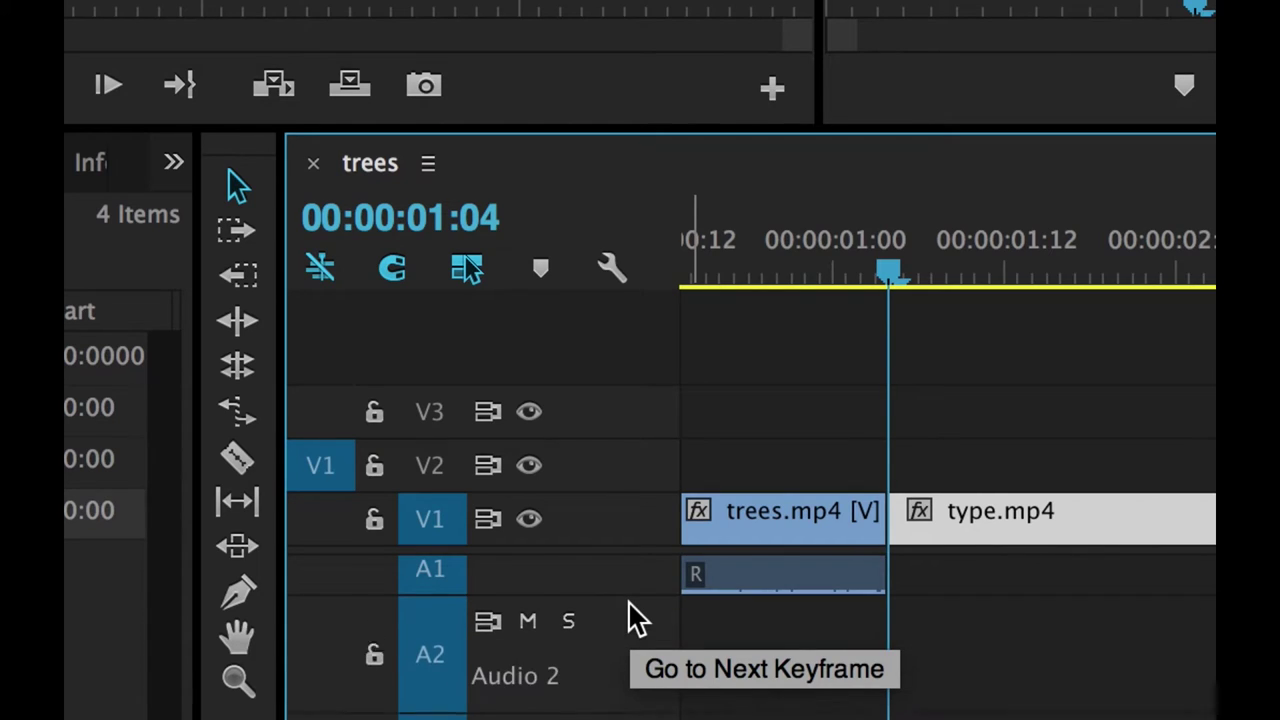
{"action": "double_click", "coordinate": [637, 618]}
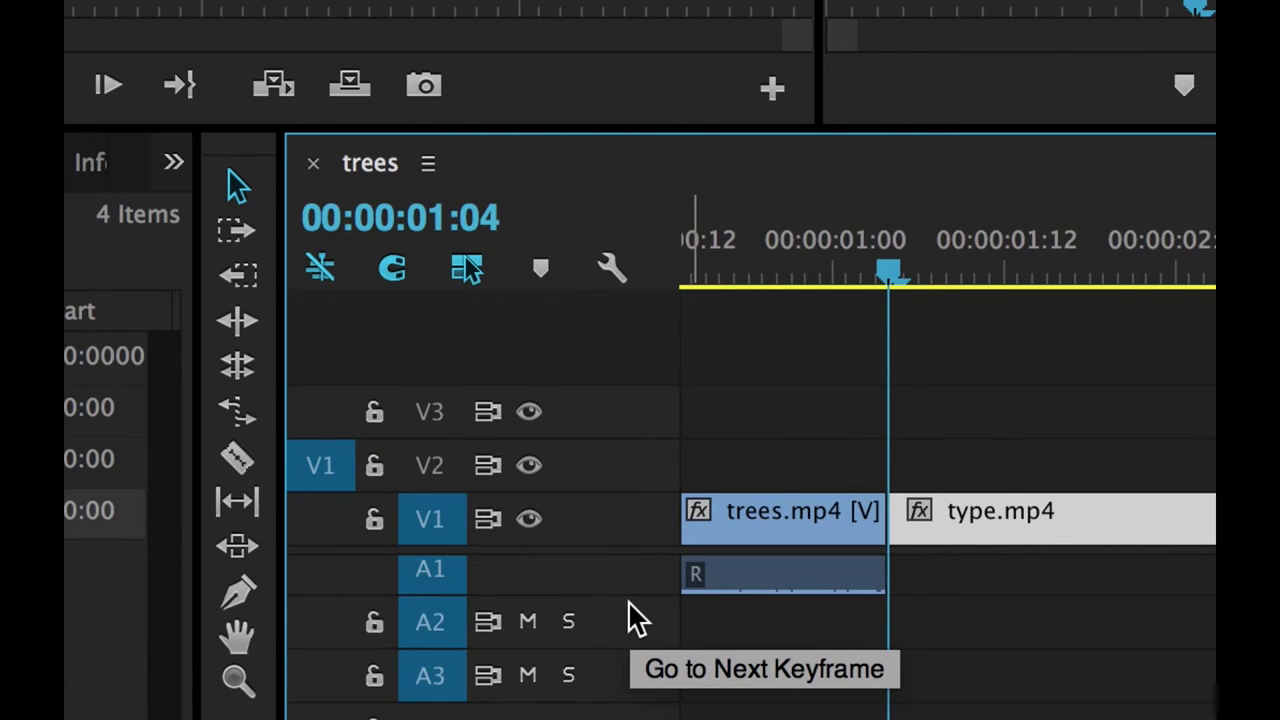
{"action": "double_click", "coordinate": [635, 592]}
{"action": "double_click", "coordinate": [635, 592]}
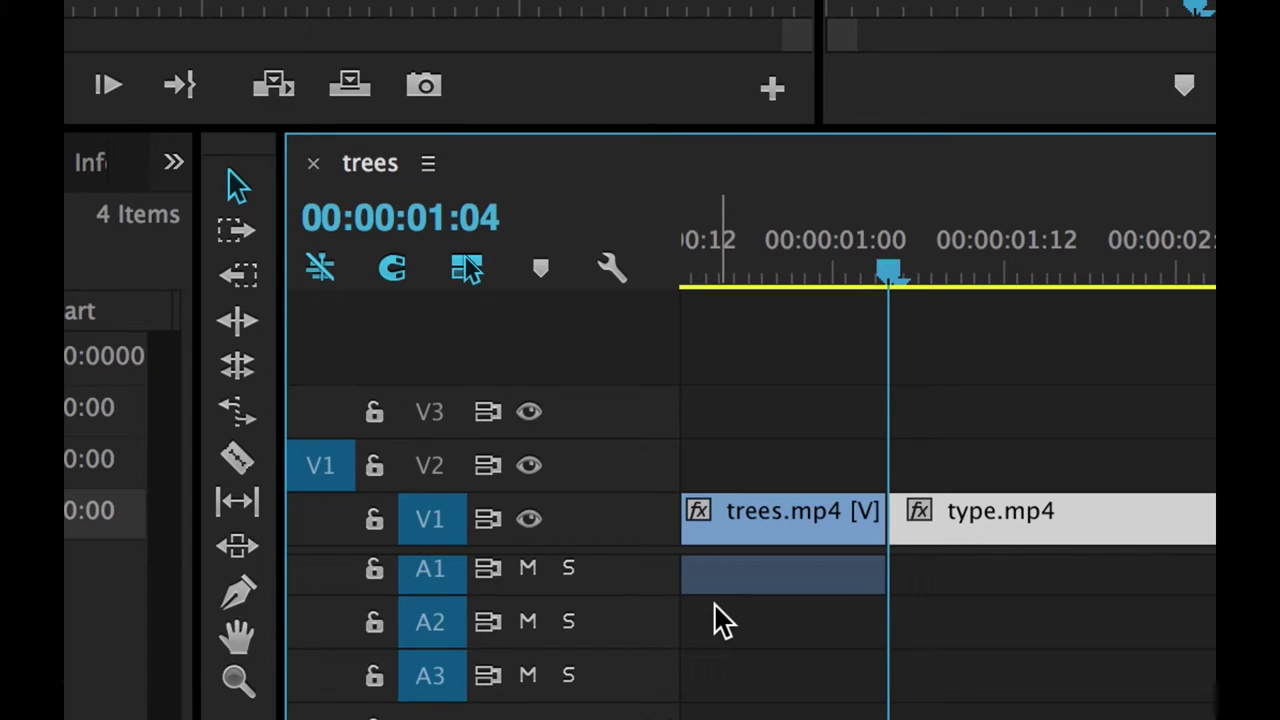
{"action": "scroll", "coordinate": [716, 604], "scroll_direction": "up", "scroll_amount": 2}
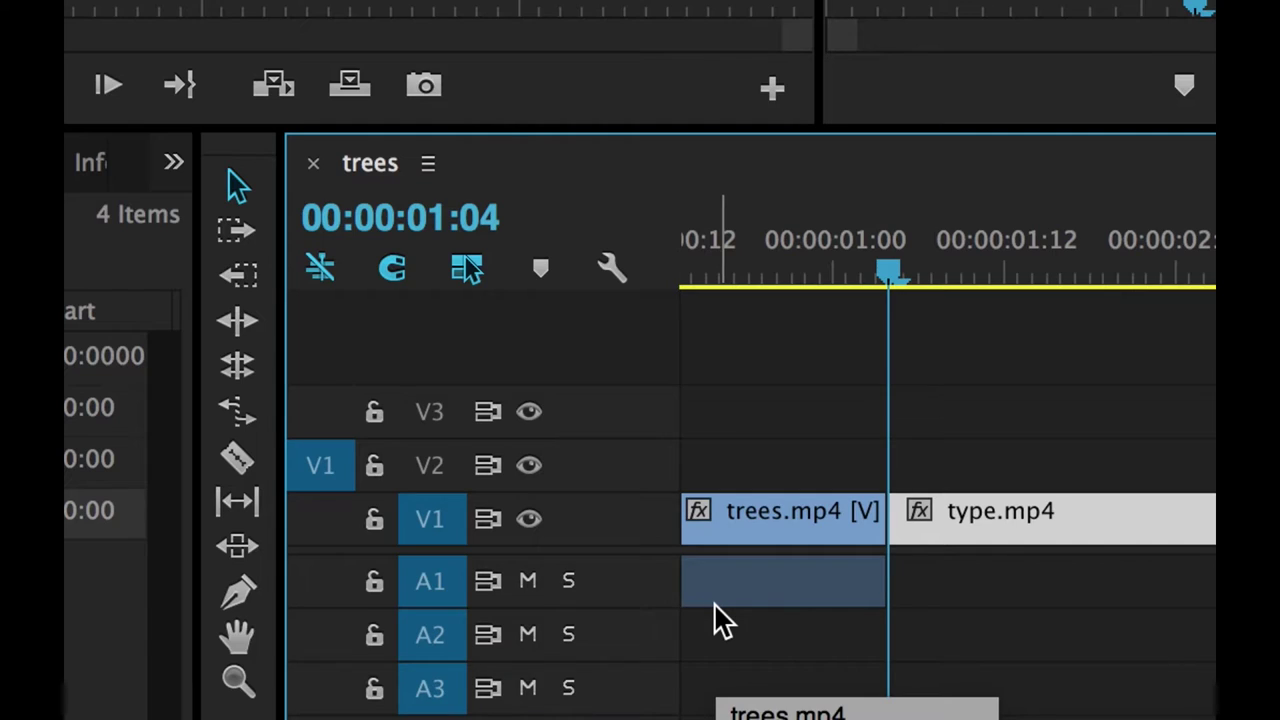
{"action": "double_click", "coordinate": [620, 583]}
{"action": "double_click", "coordinate": [620, 583]}
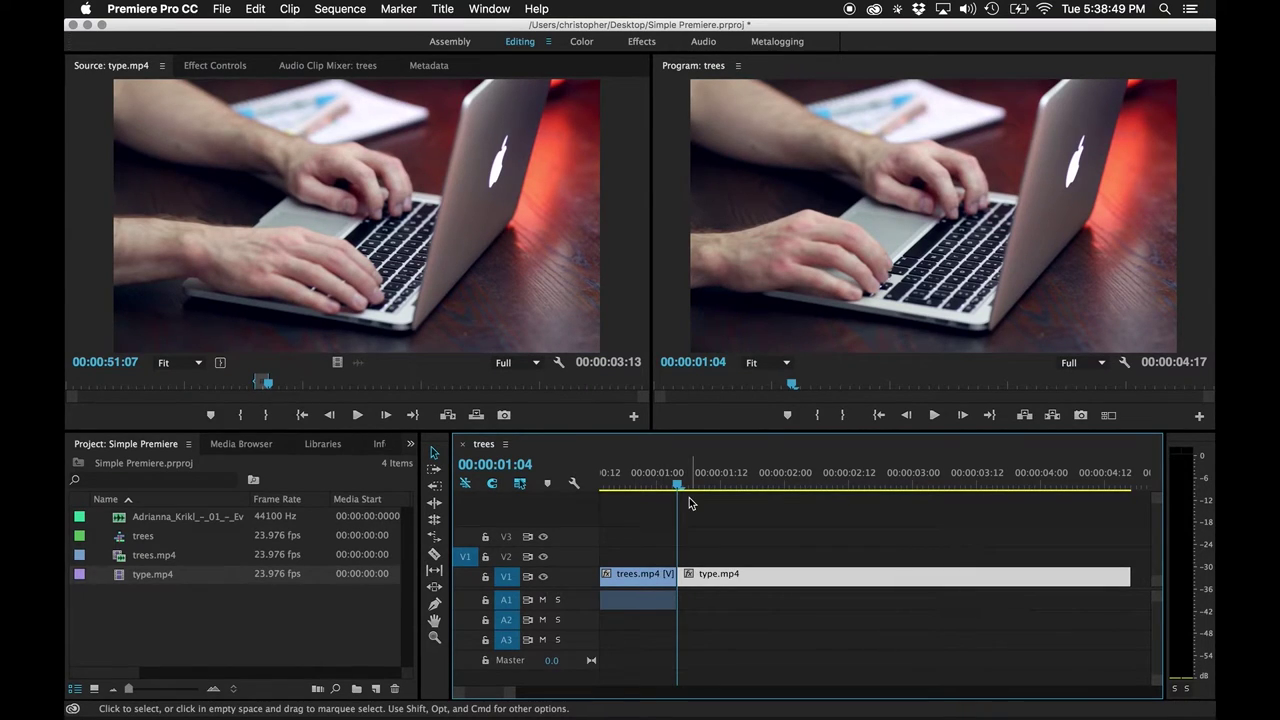
Fit the whole sequence in the timeline and play it from the start to review the cut between the clips.
{"action": "key", "text": "backslash"}
{"action": "key", "text": "Home"}
{"action": "key", "text": "space"}
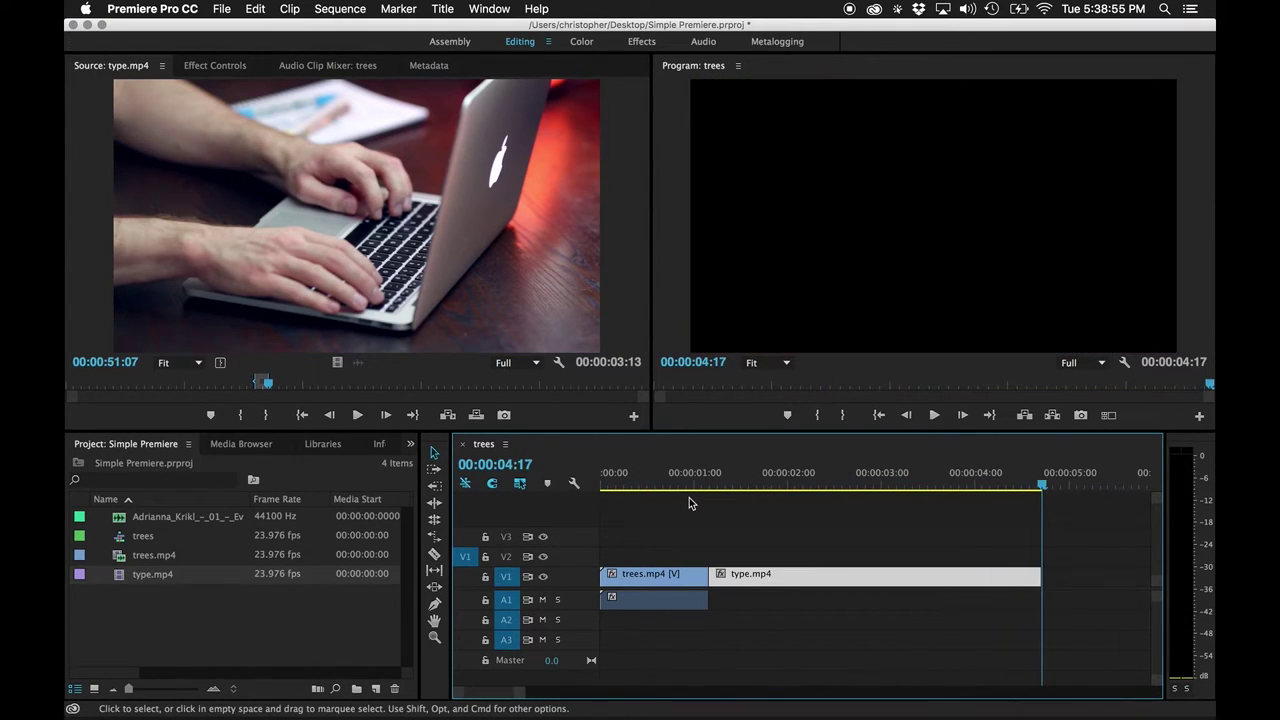
{"action": "key", "text": "space"}
{"action": "key", "text": "space"}
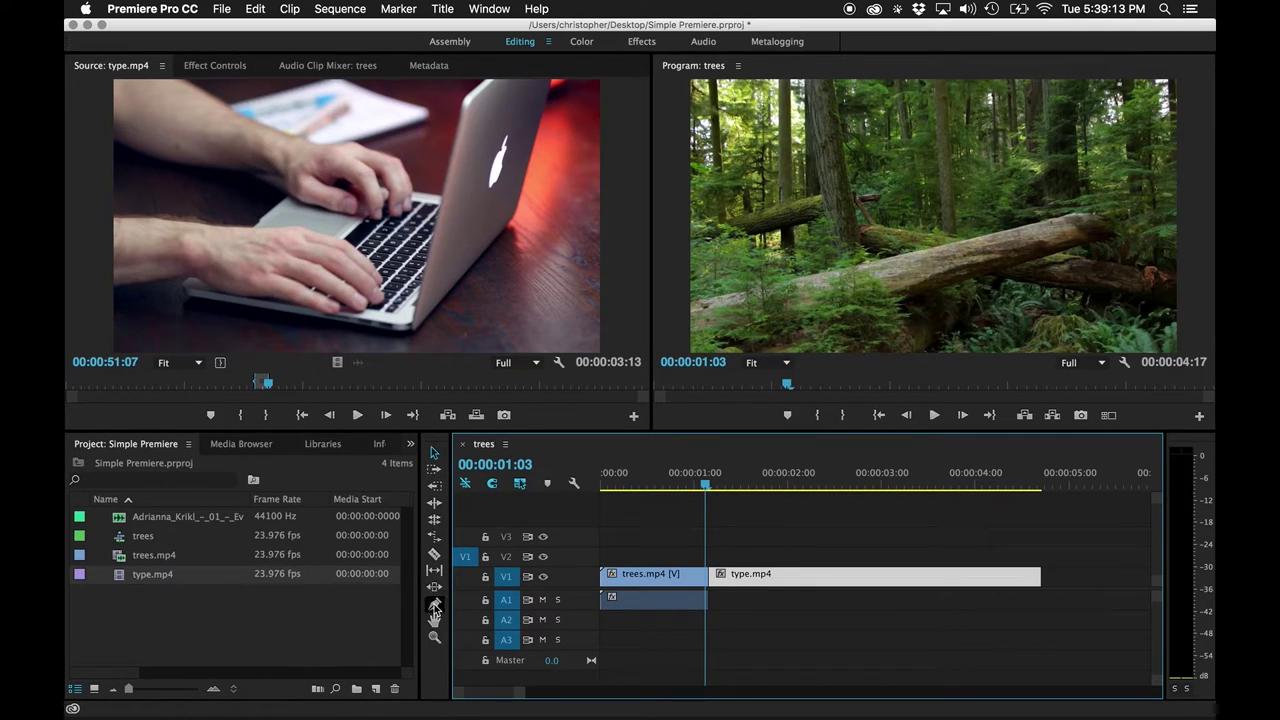
Reorder the clips by moving trees.mp4 to V2 after the end of type.mp4 and type.mp4 to the start of V1.
{"action": "left_click", "coordinate": [436, 454]}
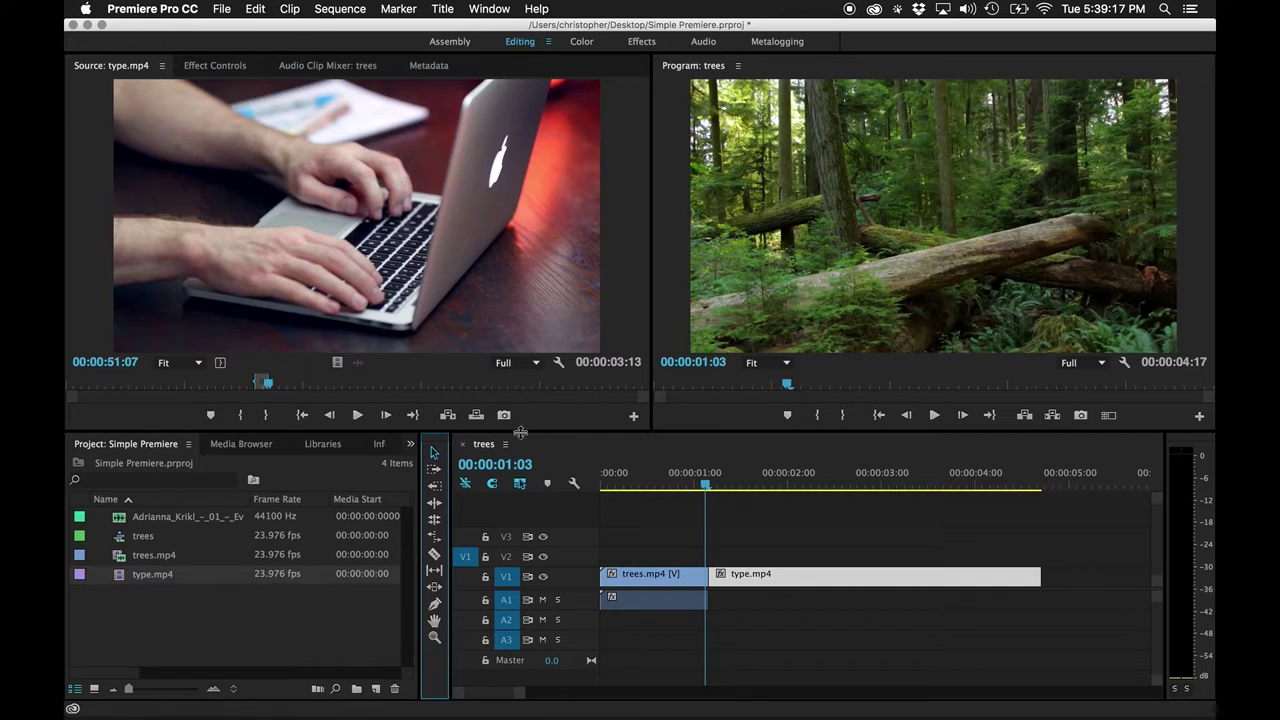
{"action": "left_click", "coordinate": [661, 579]}
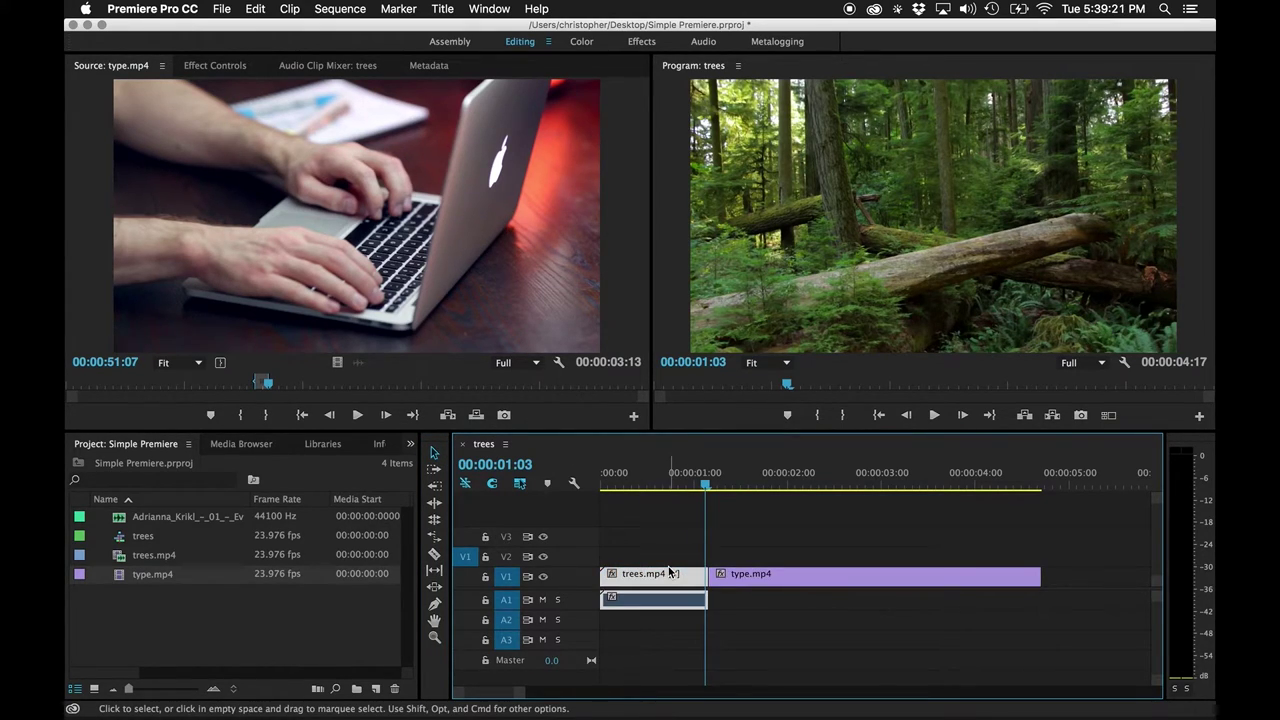
{"action": "left_click_drag", "start_coordinate": [668, 566], "coordinate": [1094, 562]}
{"action": "left_click", "coordinate": [957, 584]}
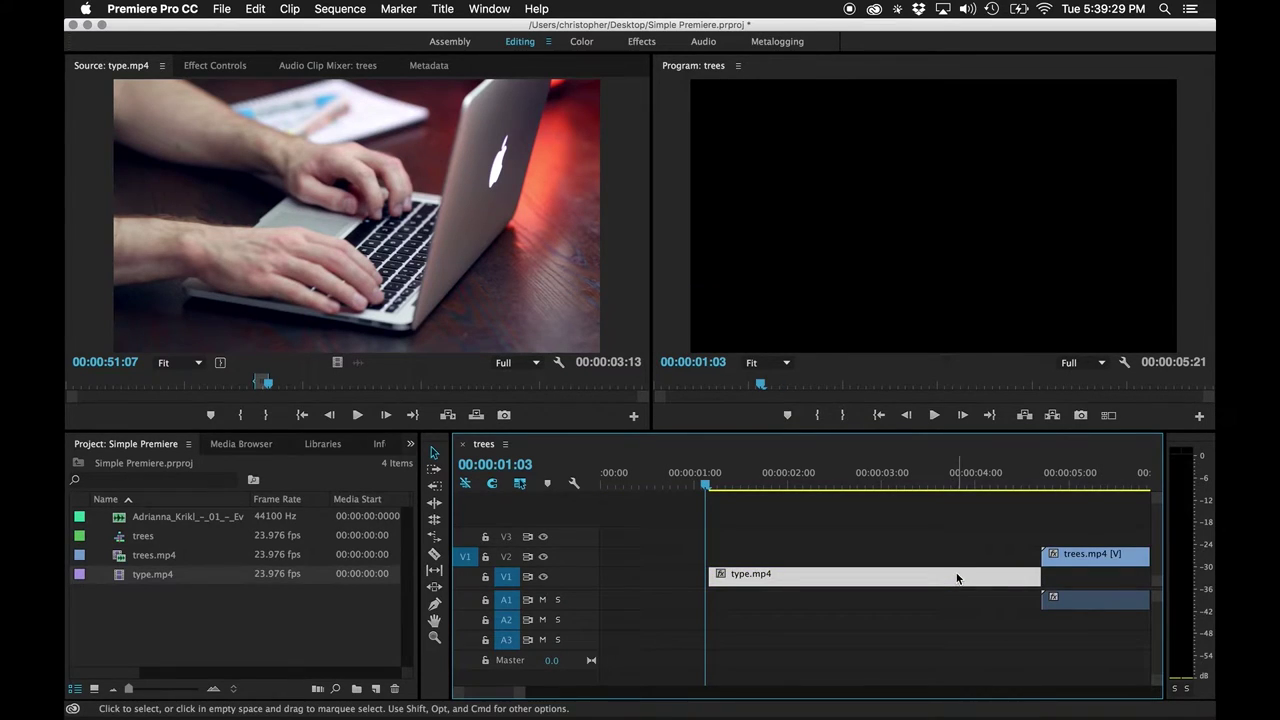
{"action": "left_click_drag", "start_coordinate": [957, 578], "coordinate": [763, 590]}
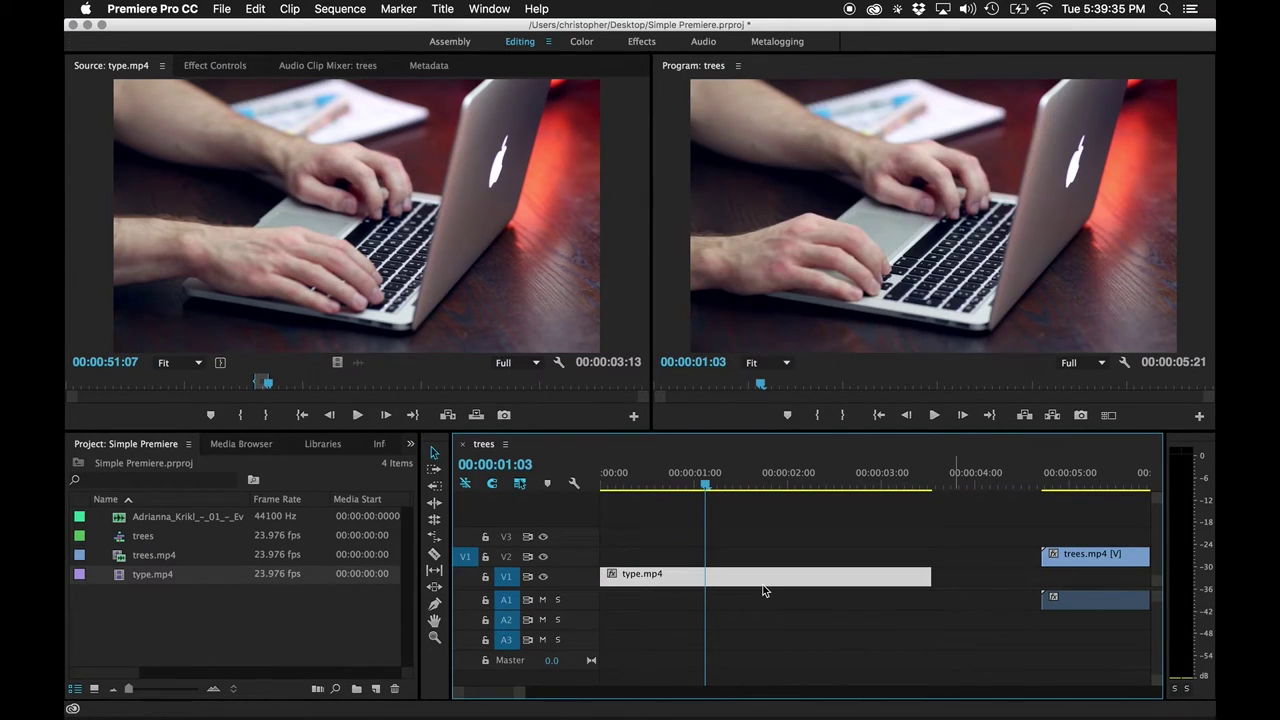
Play the start of the sequence, then move trees.mp4 down to V1 so it directly follows type.mp4.
{"action": "key", "text": "Home"}
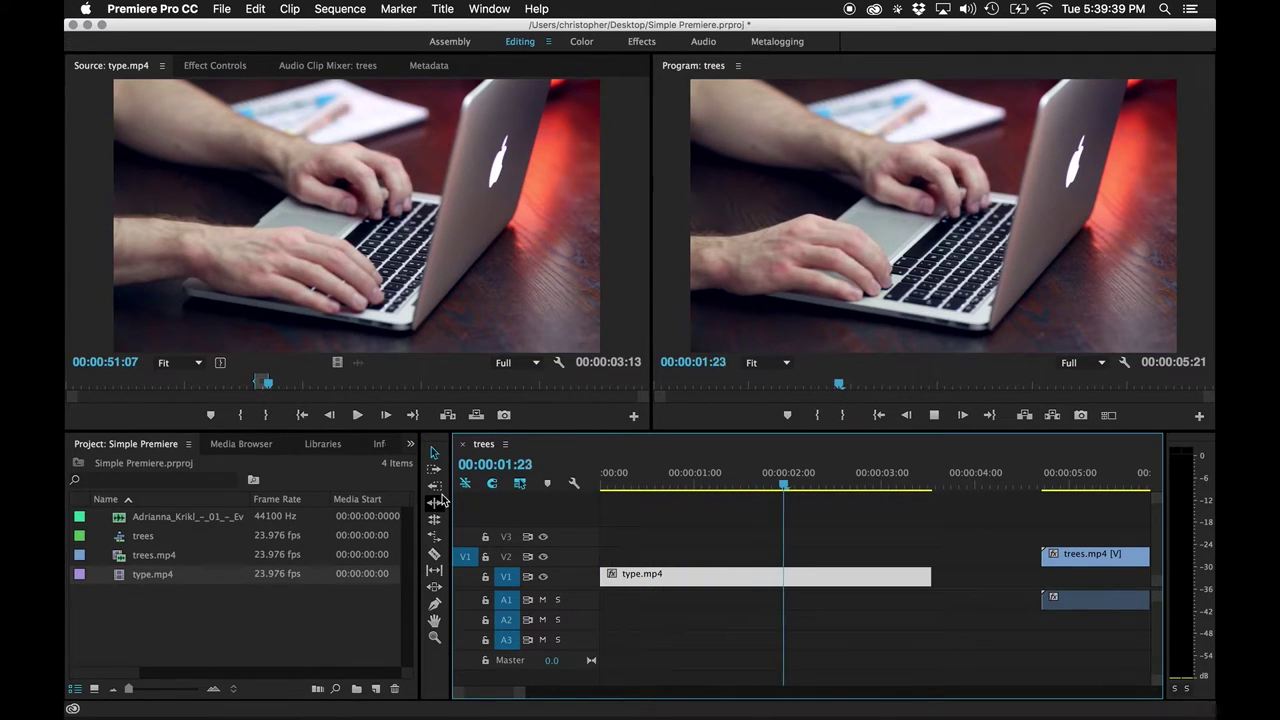
{"action": "key", "text": "space"}
{"action": "left_click_drag", "start_coordinate": [1100, 558], "coordinate": [993, 588]}
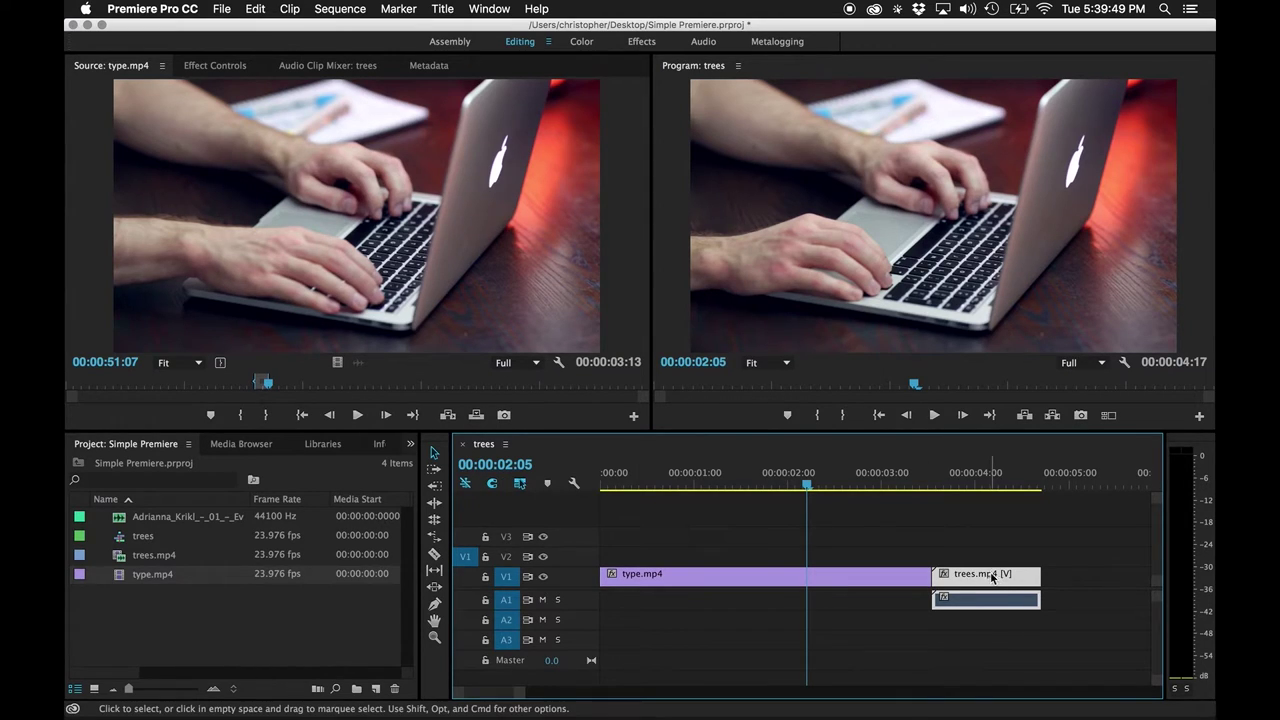
Shift trees.mp4 two frames later to leave a small gap after type.mp4, and play across the gap.
{"action": "left_click_drag", "start_coordinate": [992, 579], "coordinate": [1005, 580]}
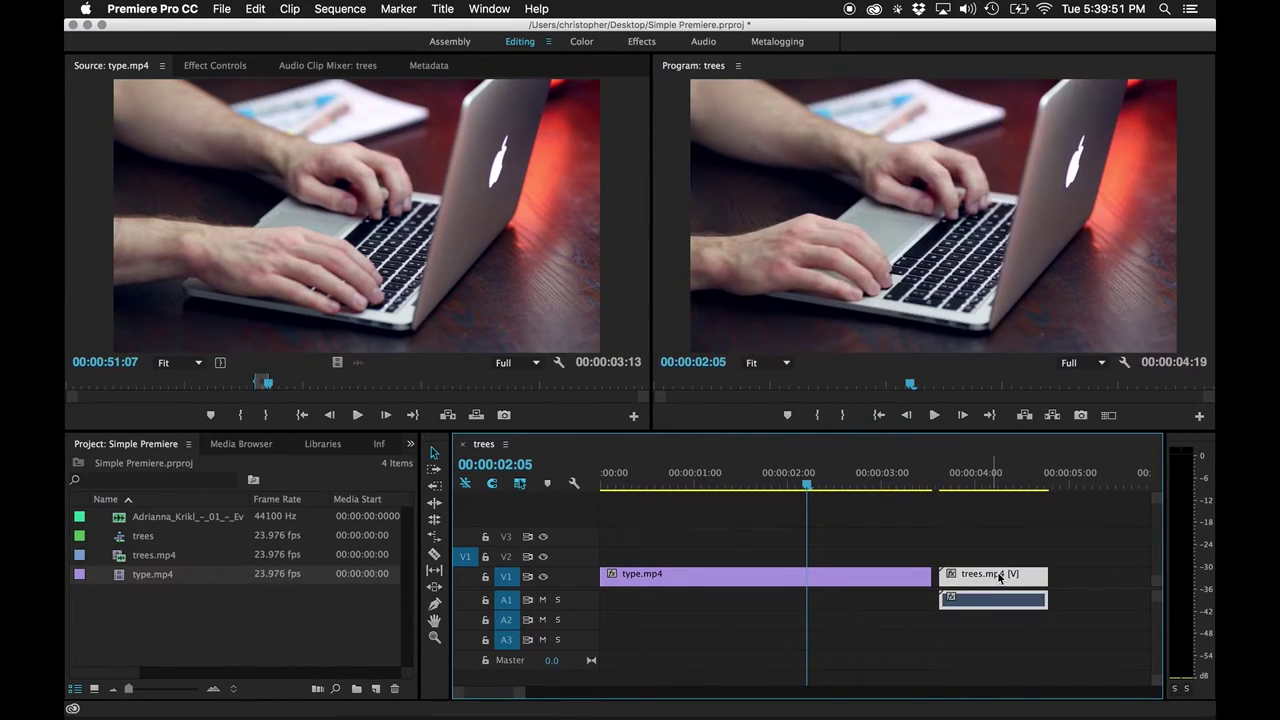
{"action": "left_click", "coordinate": [916, 486]}
{"action": "key", "text": "space"}
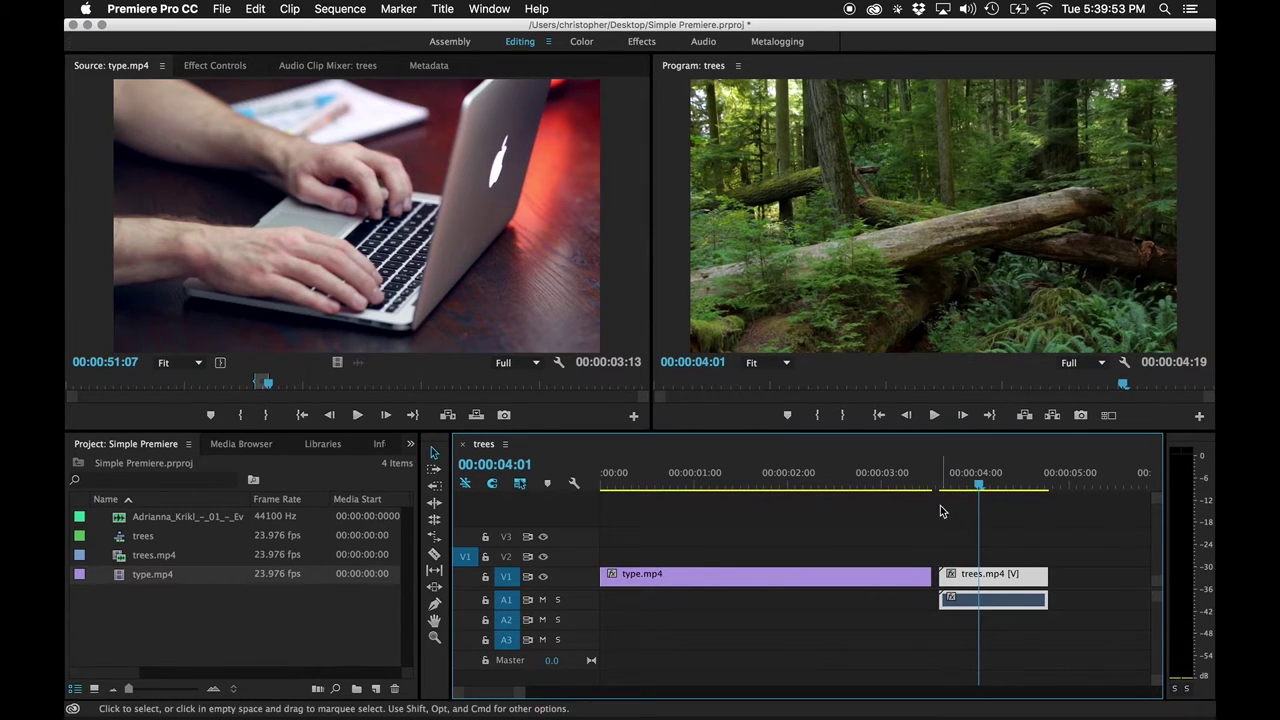
{"action": "left_click", "coordinate": [914, 473]}
{"action": "key", "text": "space"}
{"action": "key", "text": "space"}
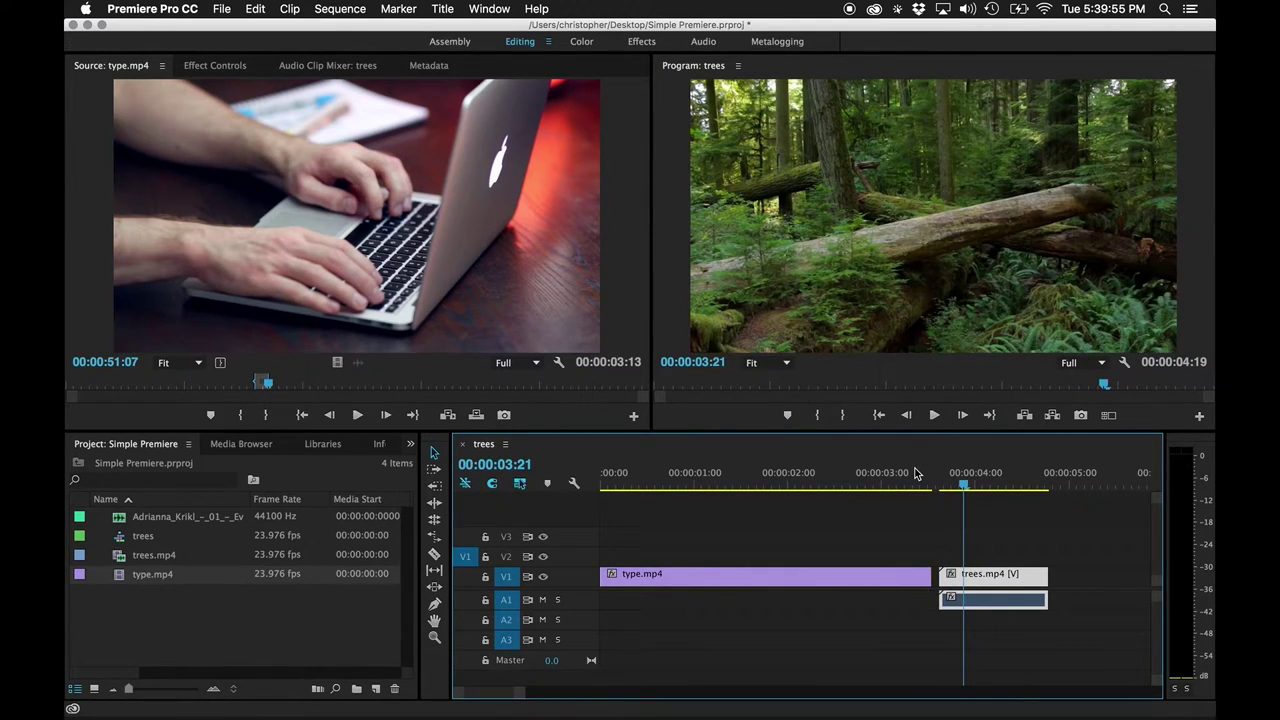
Move trees.mp4 to V2 above type.mp4, starting at 00:00:01:17, and play through the overlap twice.
{"action": "left_click_drag", "start_coordinate": [1004, 578], "coordinate": [825, 565]}
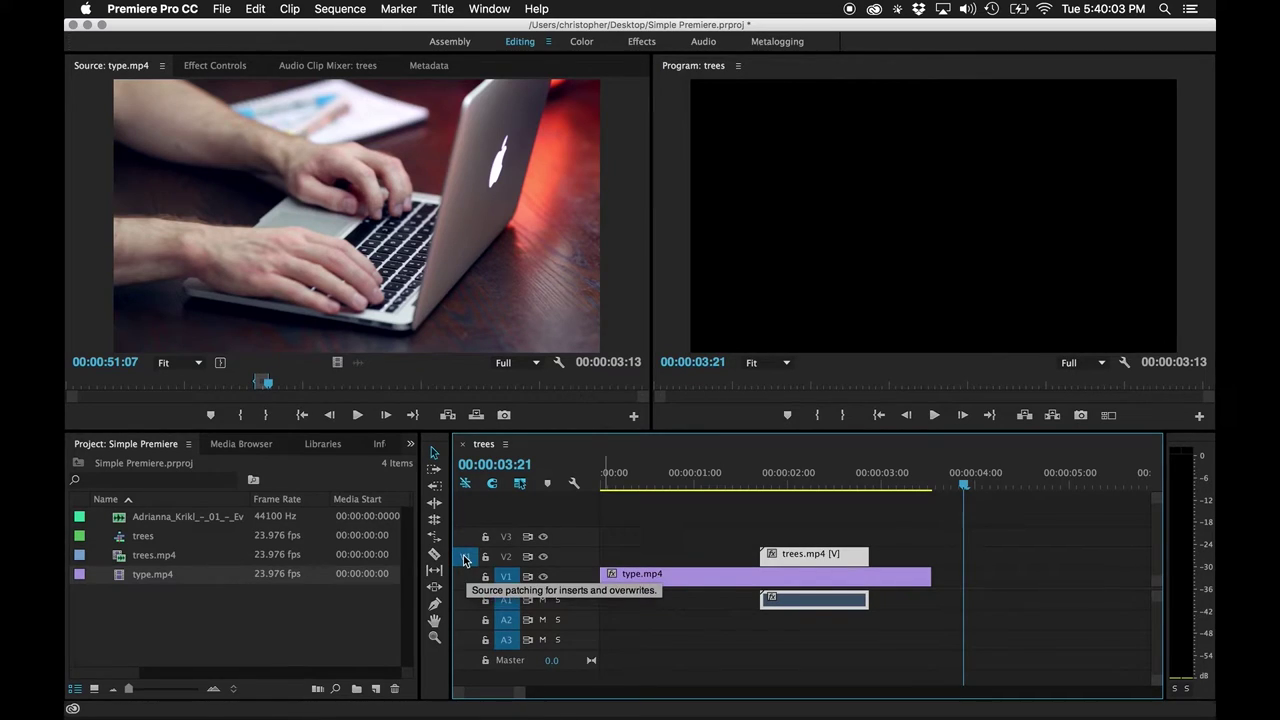
{"action": "left_click", "coordinate": [694, 478]}
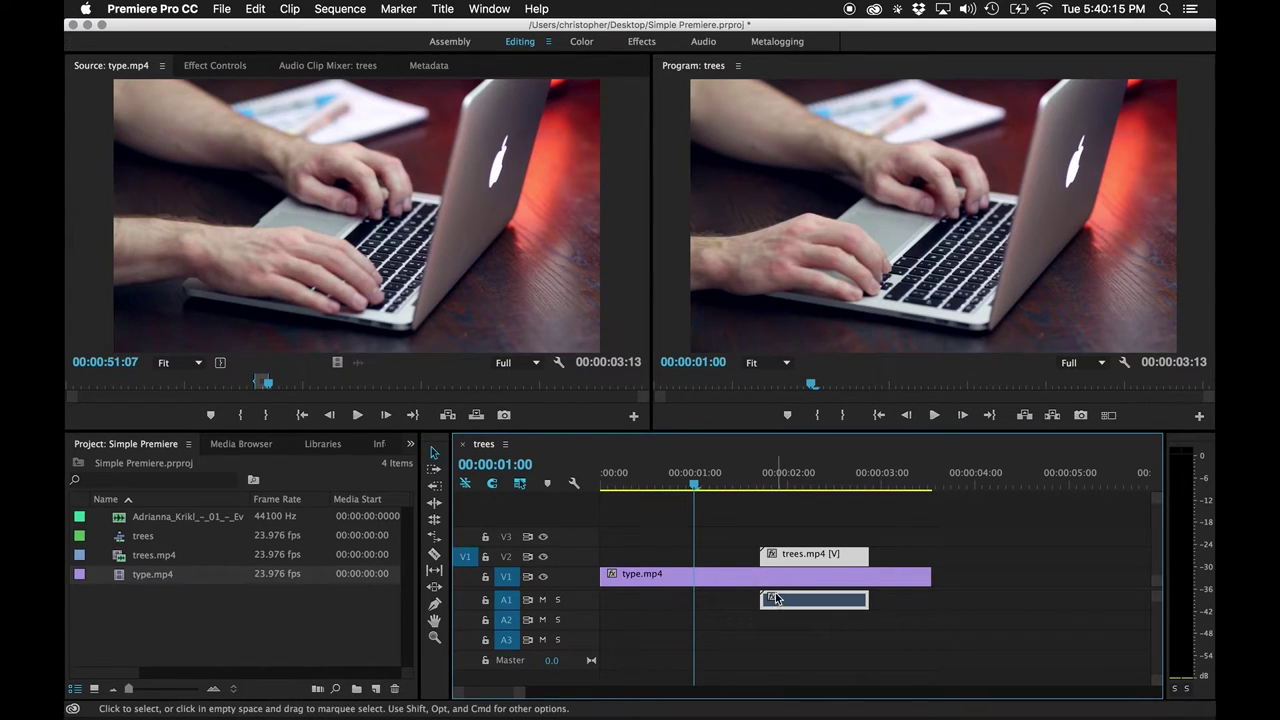
{"action": "left_click", "coordinate": [741, 485]}
{"action": "key", "text": "space"}
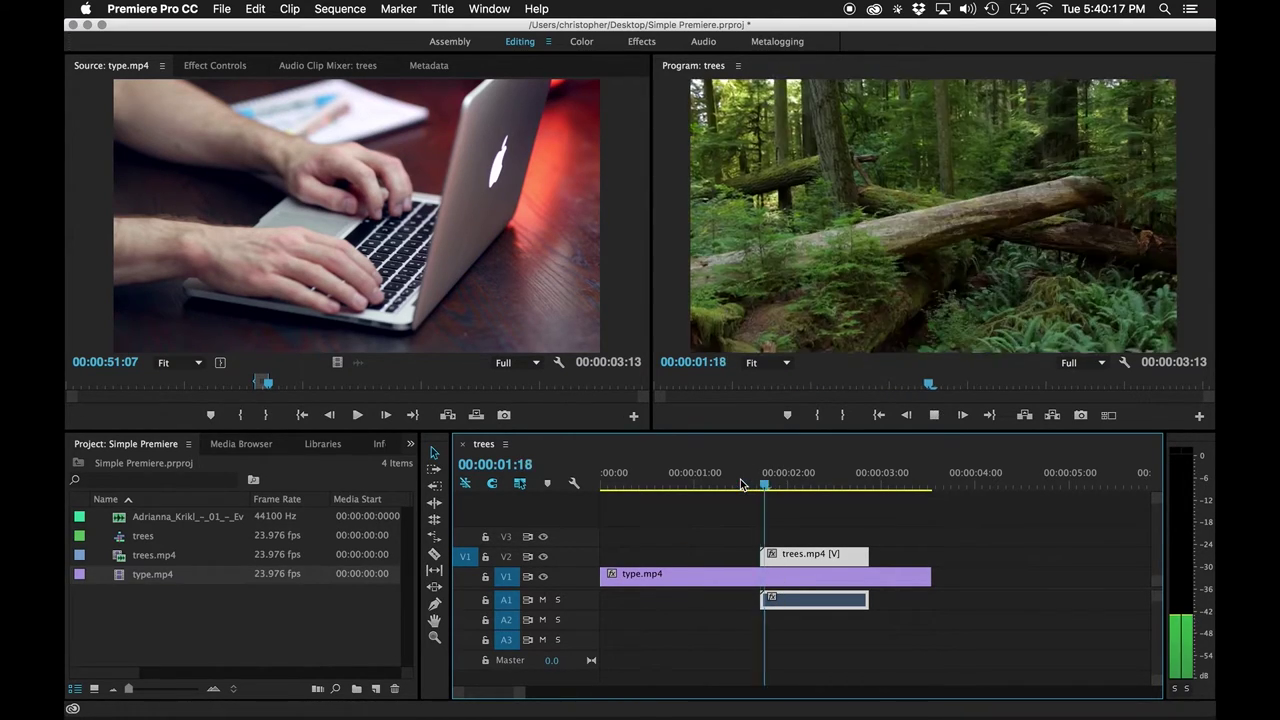
{"action": "key", "text": "space"}
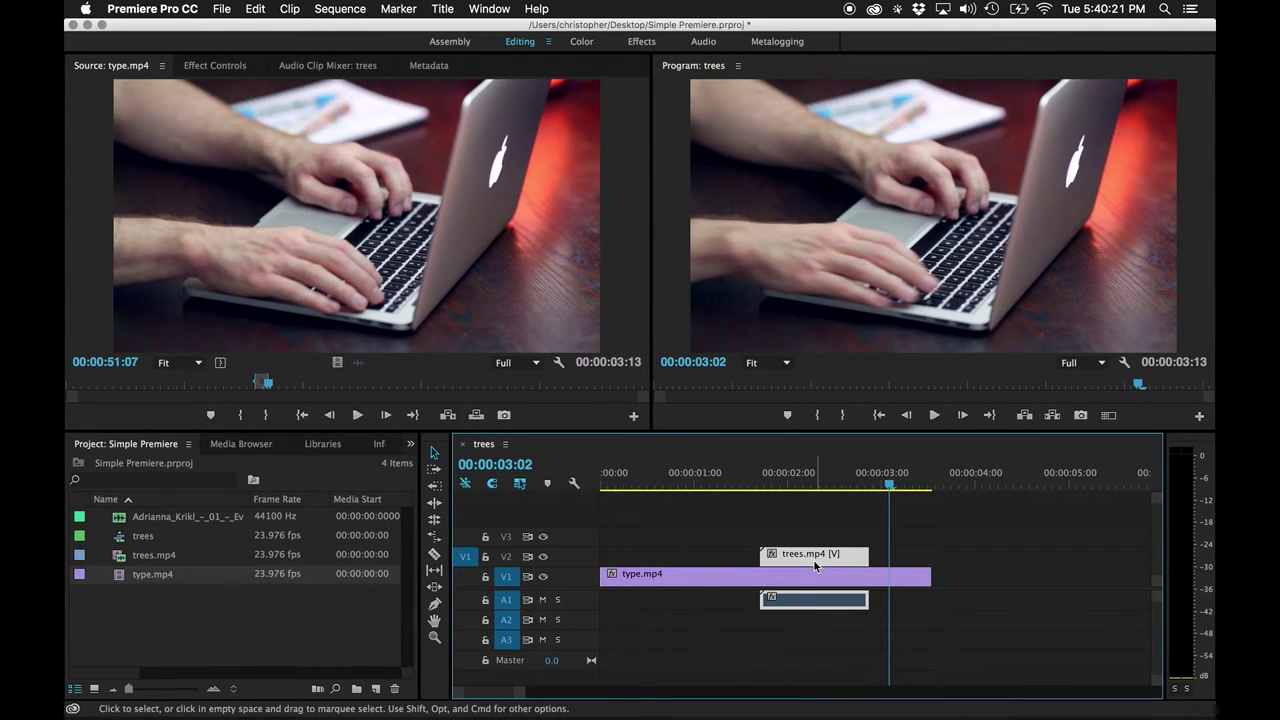
{"action": "mouse_move", "coordinate": [807, 557]}
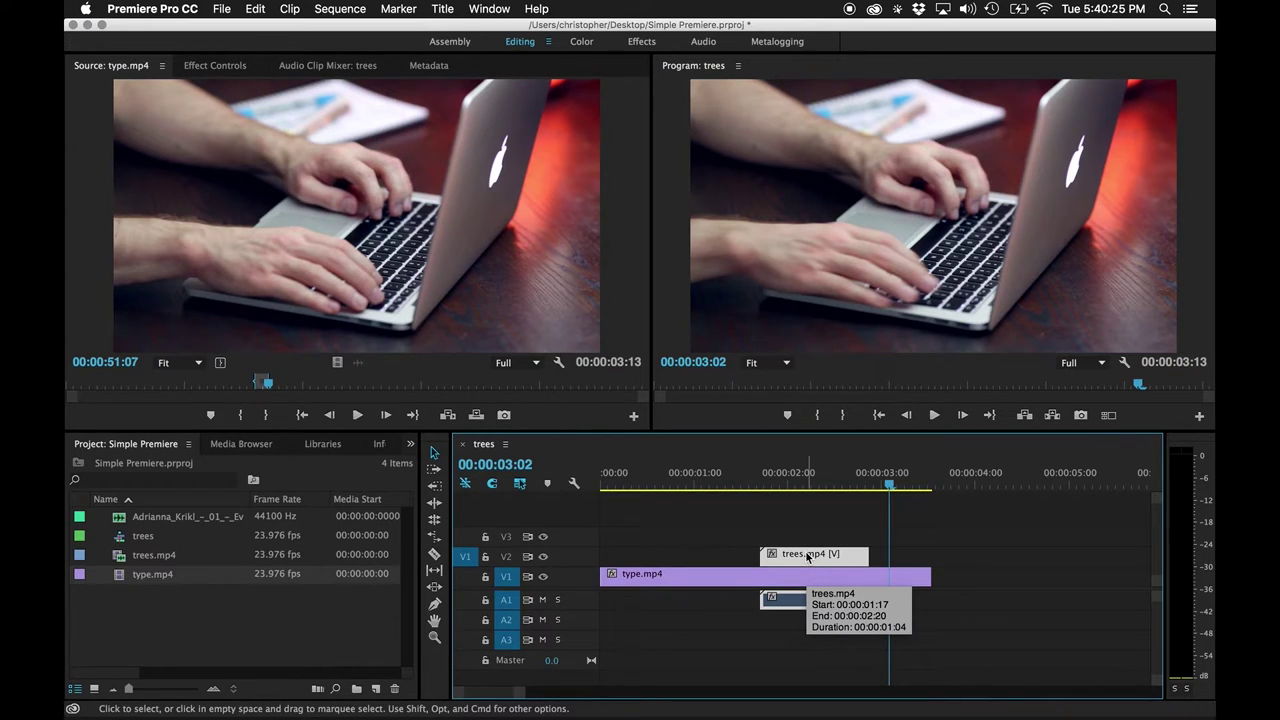
{"action": "left_click", "coordinate": [757, 487]}
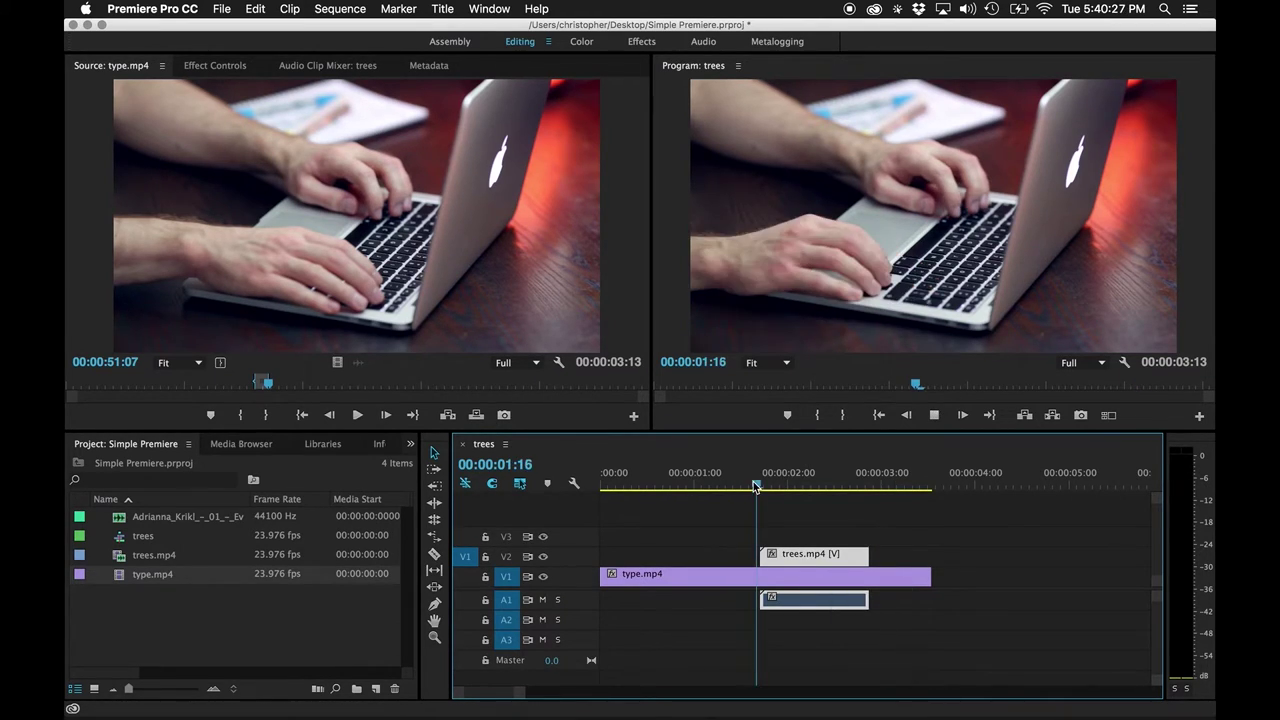
{"action": "key", "text": "space"}
{"action": "key", "text": "space"}
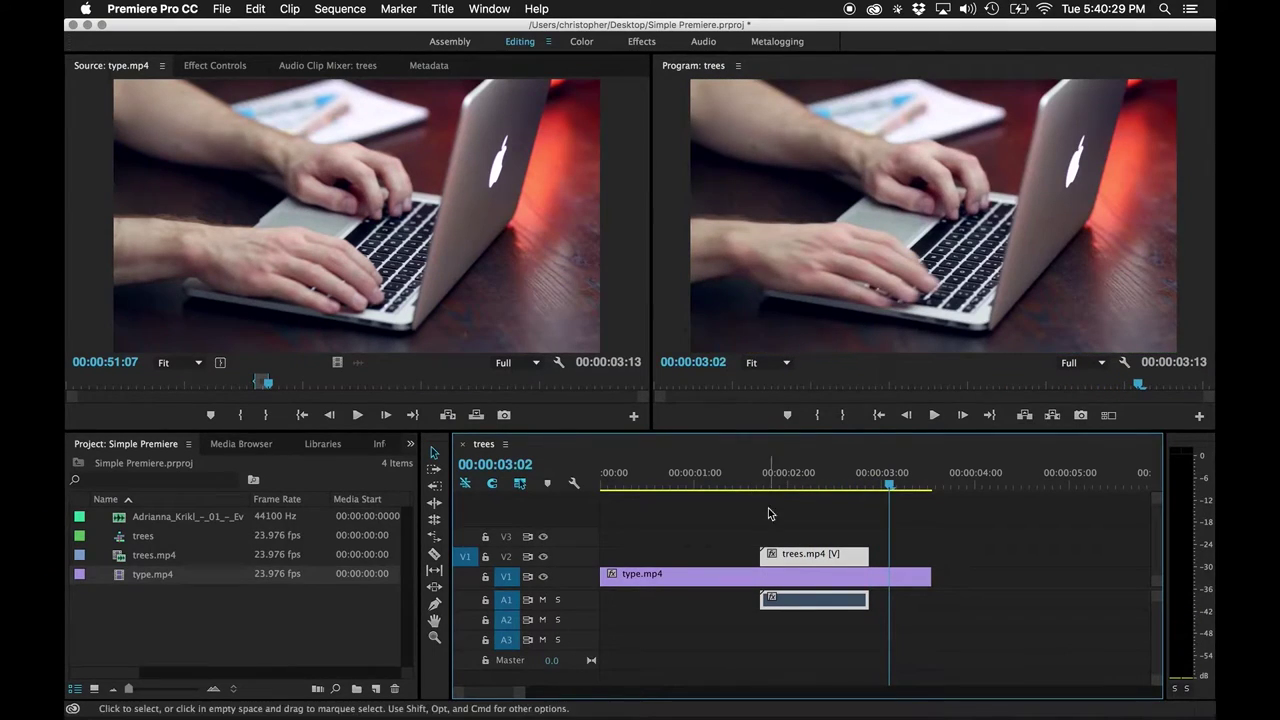
Shift trees.mp4 later on V2 so it extends past the end of type.mp4, and play the sequence.
{"action": "left_click_drag", "start_coordinate": [796, 560], "coordinate": [882, 560]}
{"action": "left_click", "coordinate": [811, 482]}
{"action": "key", "text": "space"}
{"action": "key", "text": "space"}
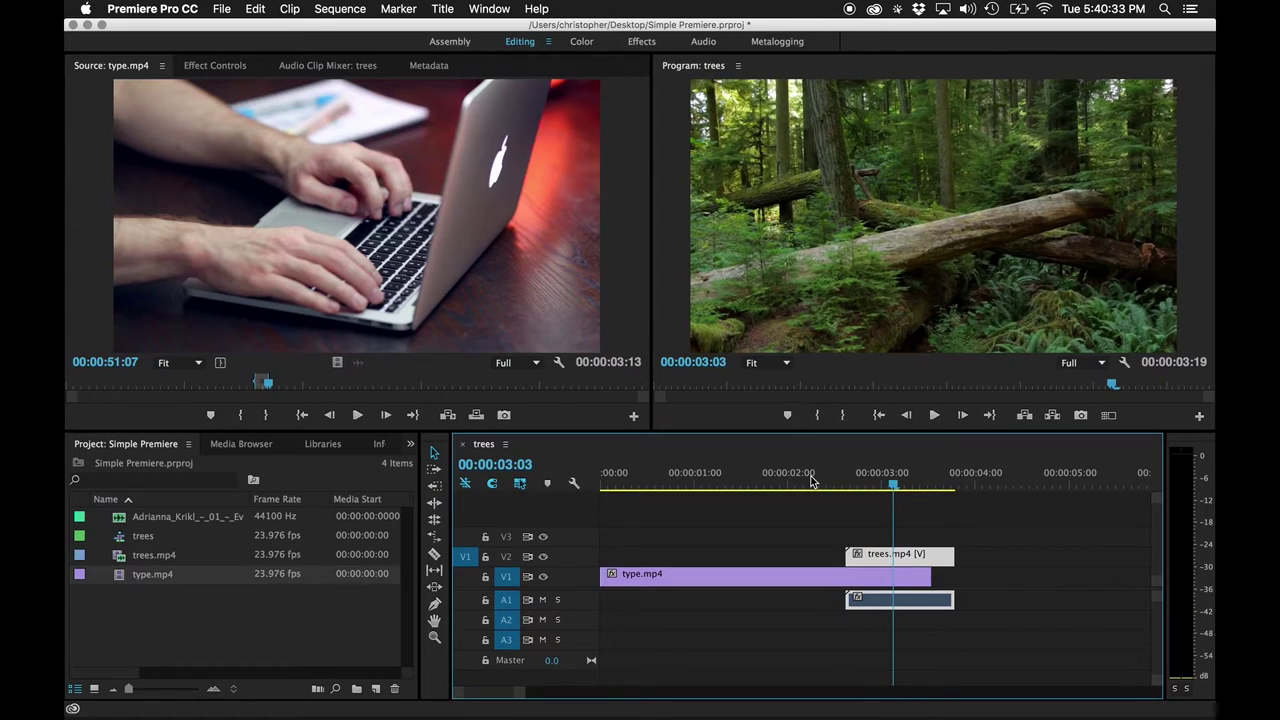
{"action": "left_click_drag", "start_coordinate": [900, 484], "coordinate": [520, 487]}
{"action": "key", "text": "space"}
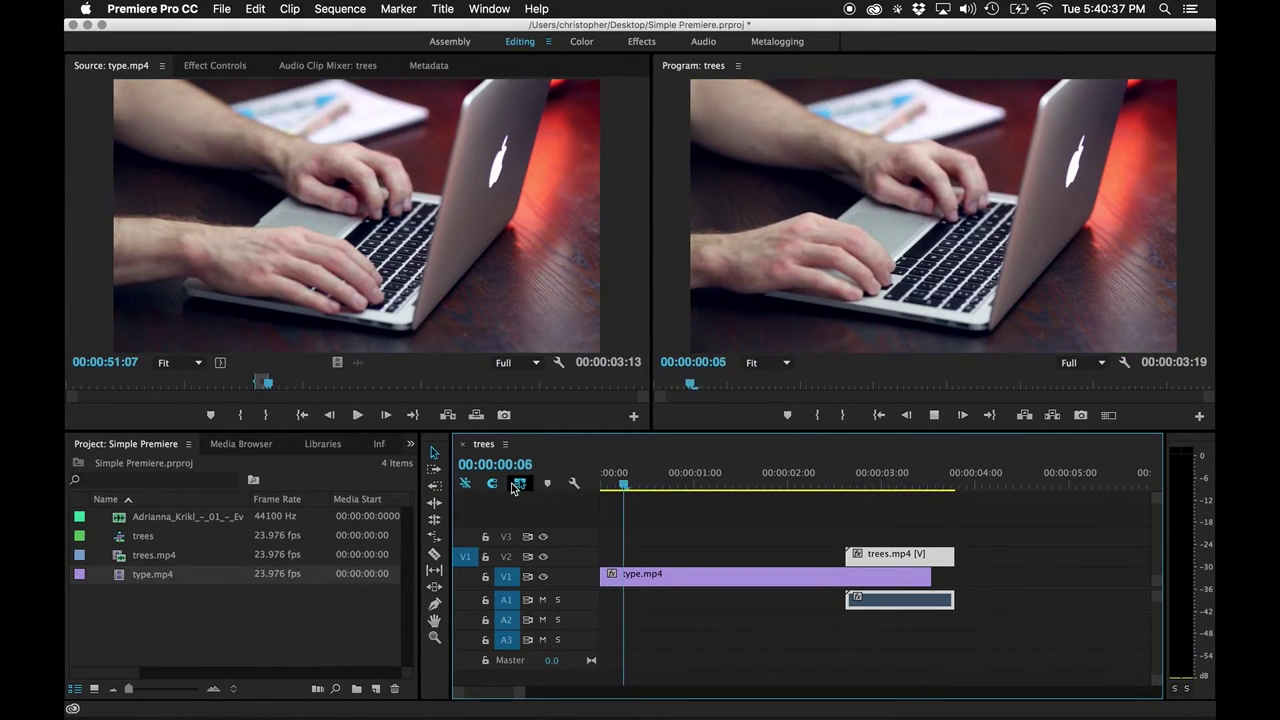
{"action": "key", "text": "space"}
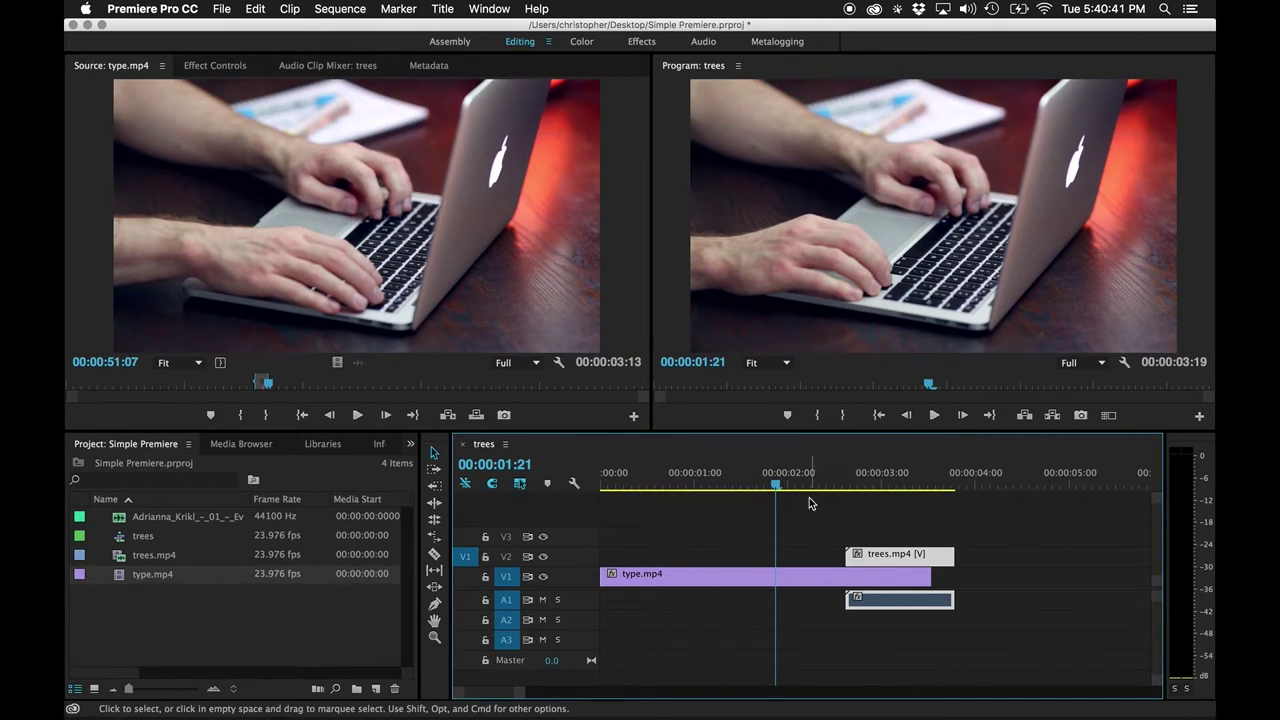
Move trees.mp4 on V2 to start at 00:00:01:18 above type.mp4, and play the sequence through the overlay.
{"action": "left_click", "coordinate": [765, 488]}
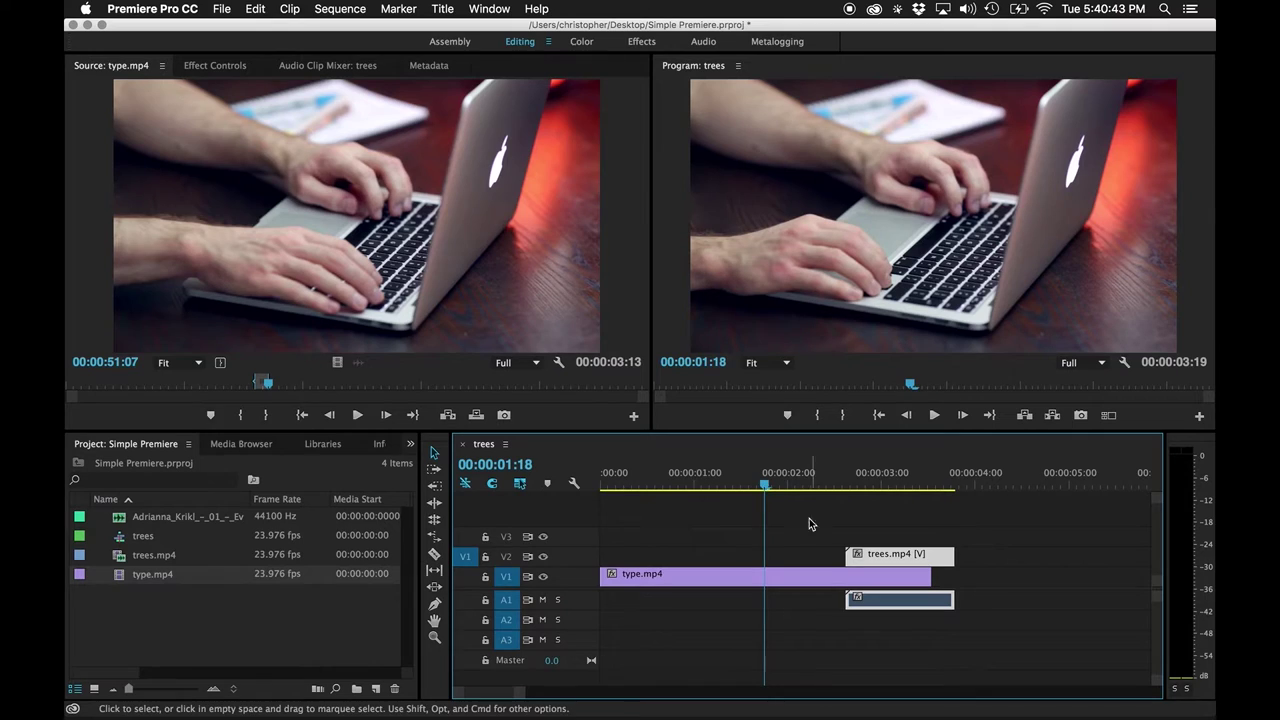
{"action": "left_click_drag", "start_coordinate": [871, 558], "coordinate": [789, 558]}
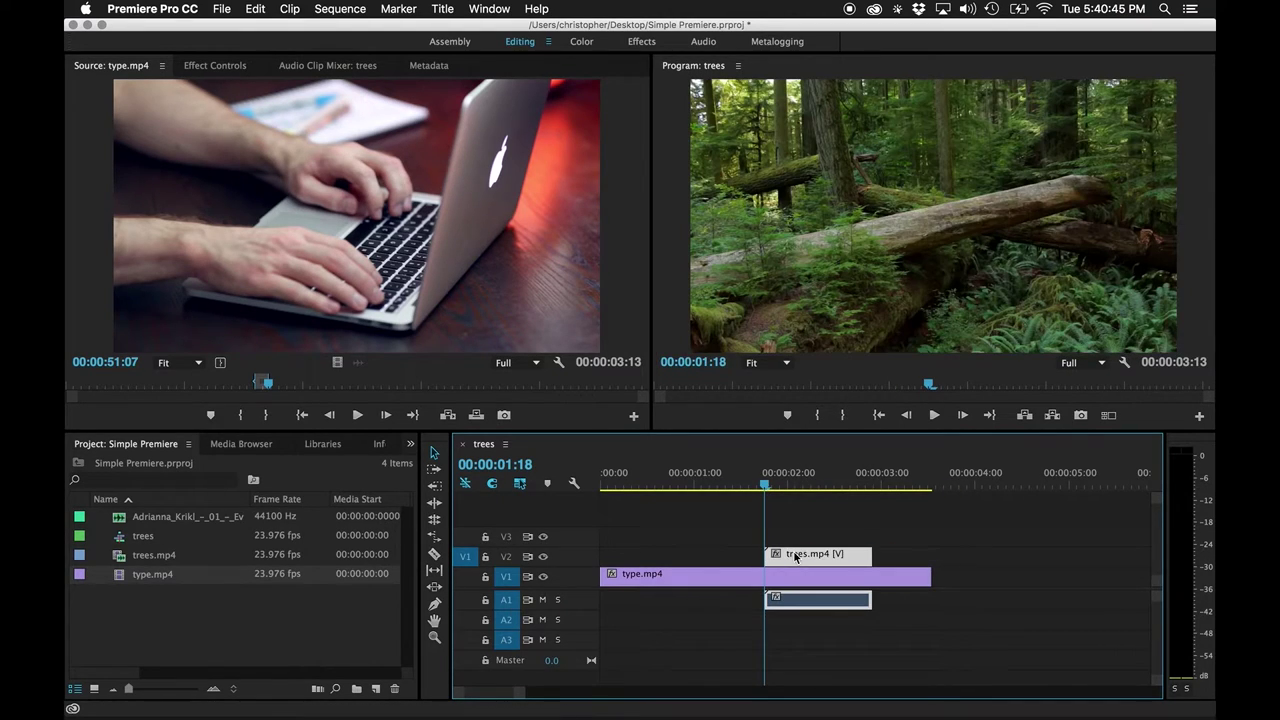
{"action": "left_click", "coordinate": [647, 488]}
{"action": "key", "text": "space"}
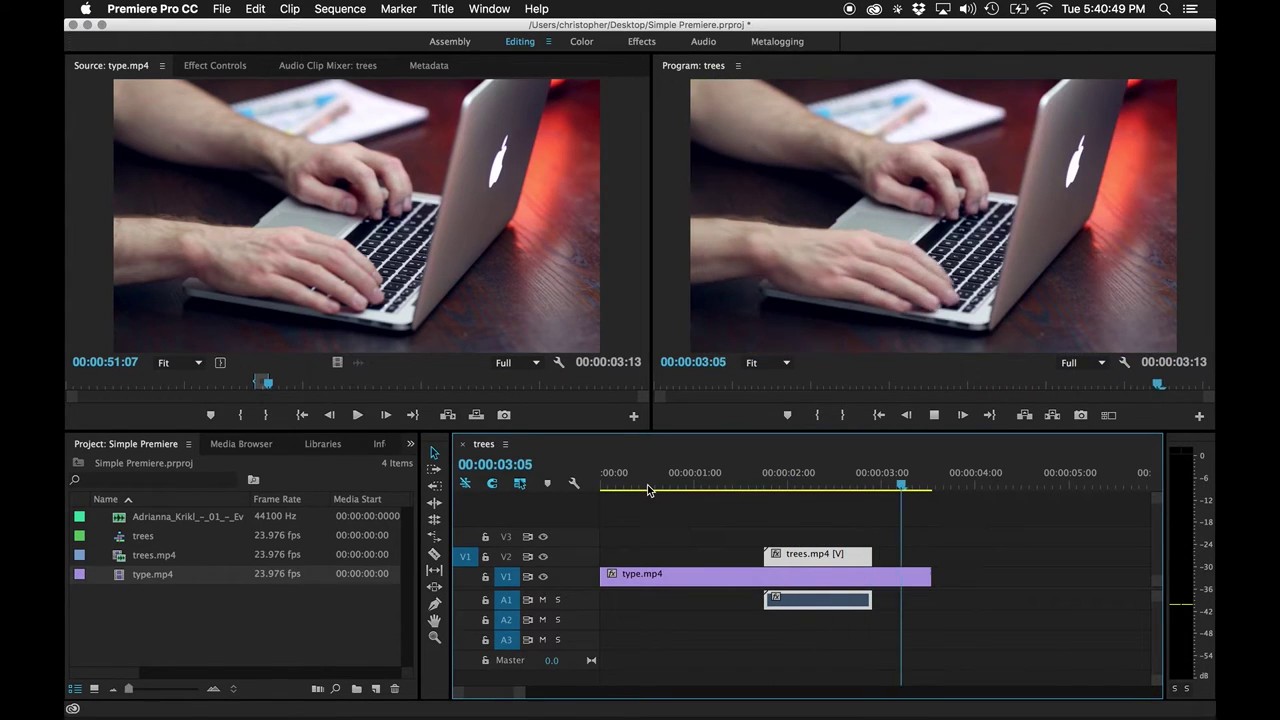
{"action": "key", "text": "space"}
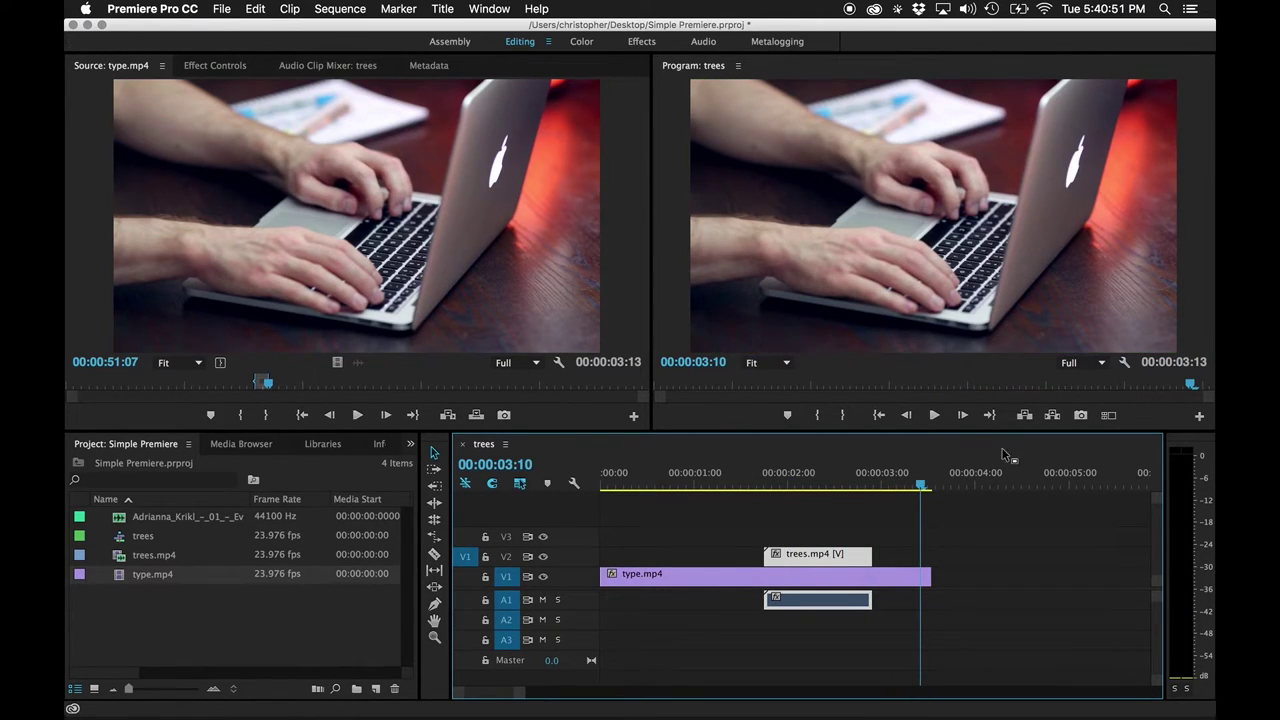
Set the playhead to the end of type.mp4 and mark the trees.mp4 source from 00:00:02:18 to 00:00:04:21.
{"action": "mouse_move", "coordinate": [921, 488]}
{"action": "left_mouse_down"}
{"action": "mouse_move", "coordinate": [949, 488]}
{"action": "mouse_move", "coordinate": [933, 490]}
{"action": "left_mouse_up"}
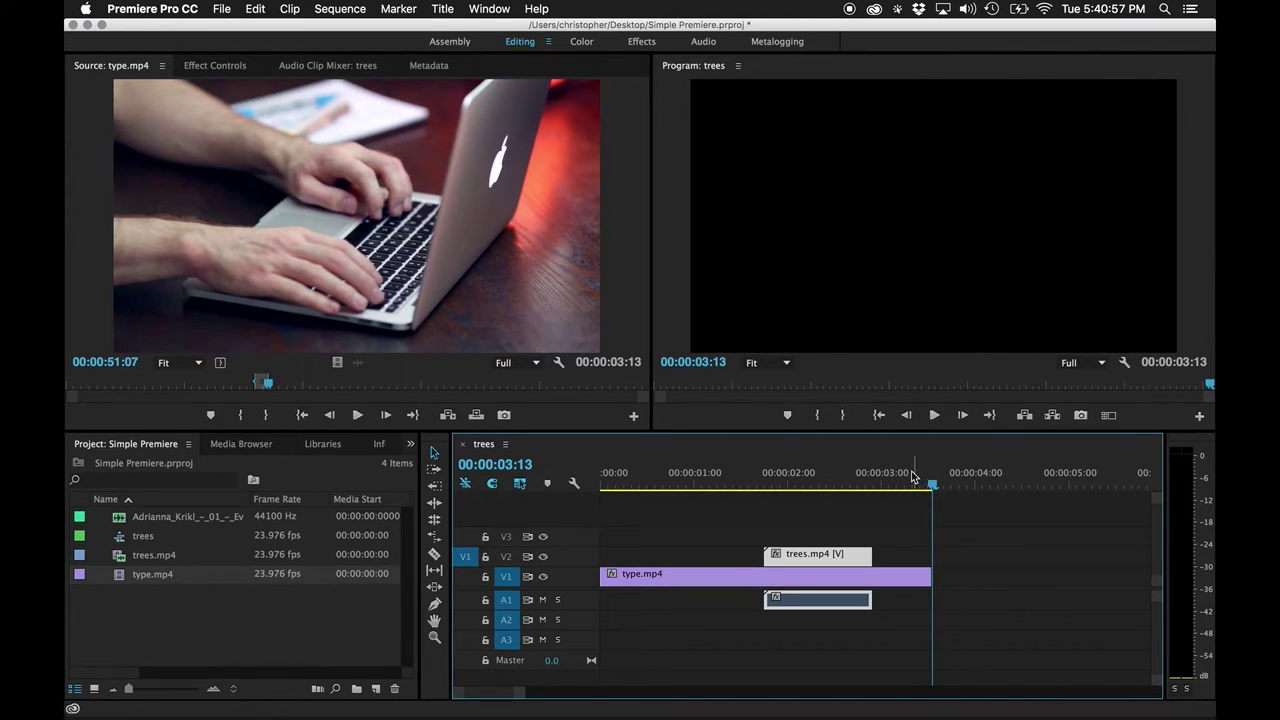
{"action": "left_click", "coordinate": [120, 556]}
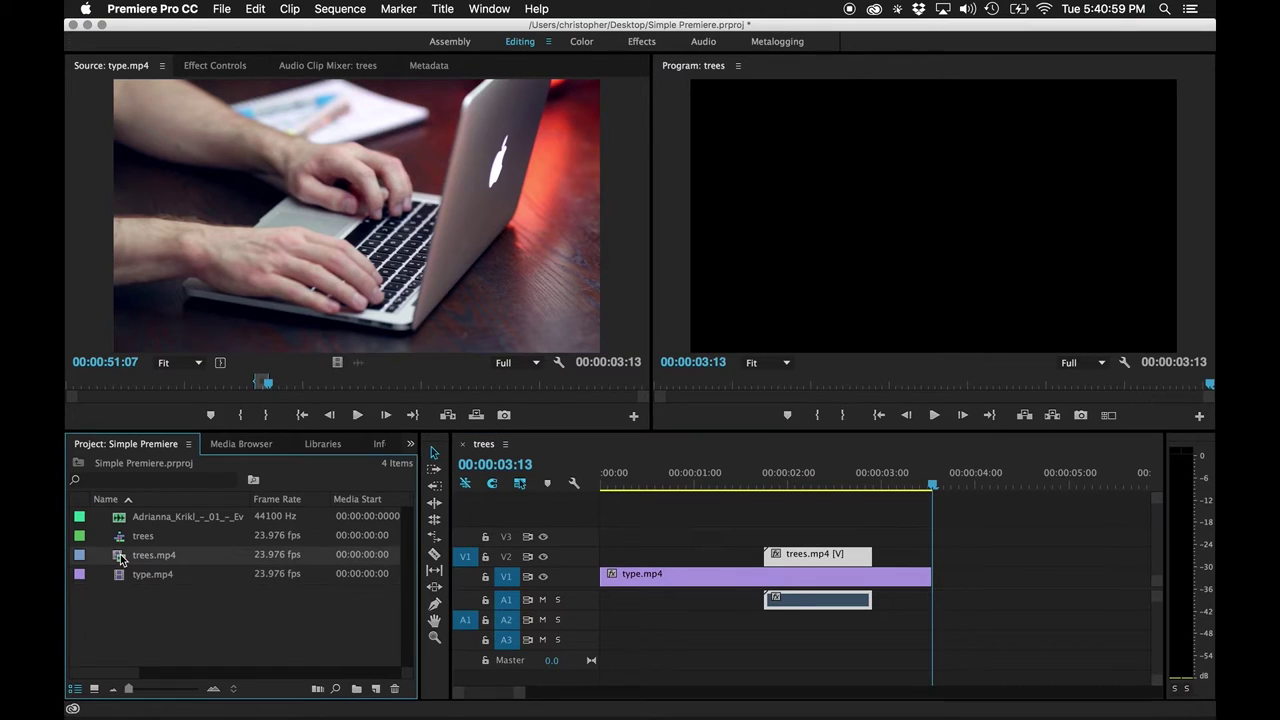
{"action": "double_click", "coordinate": [120, 554]}
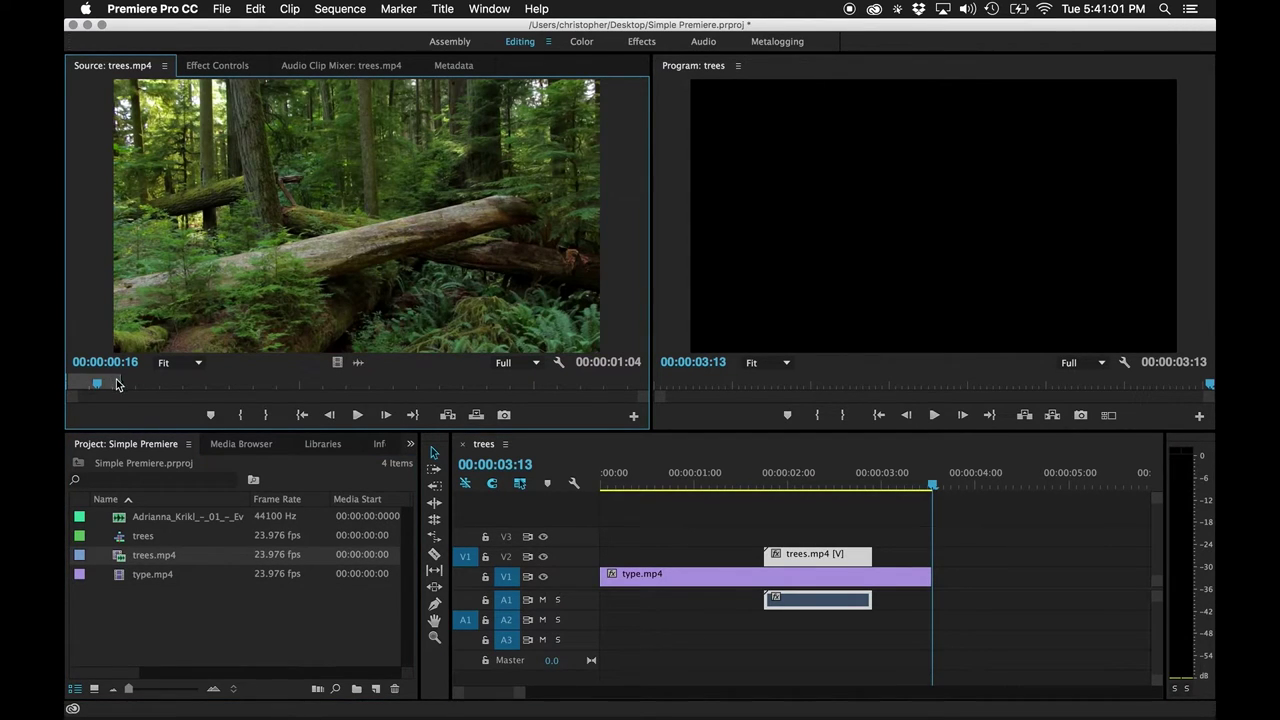
{"action": "left_click_drag", "start_coordinate": [96, 388], "coordinate": [193, 380]}
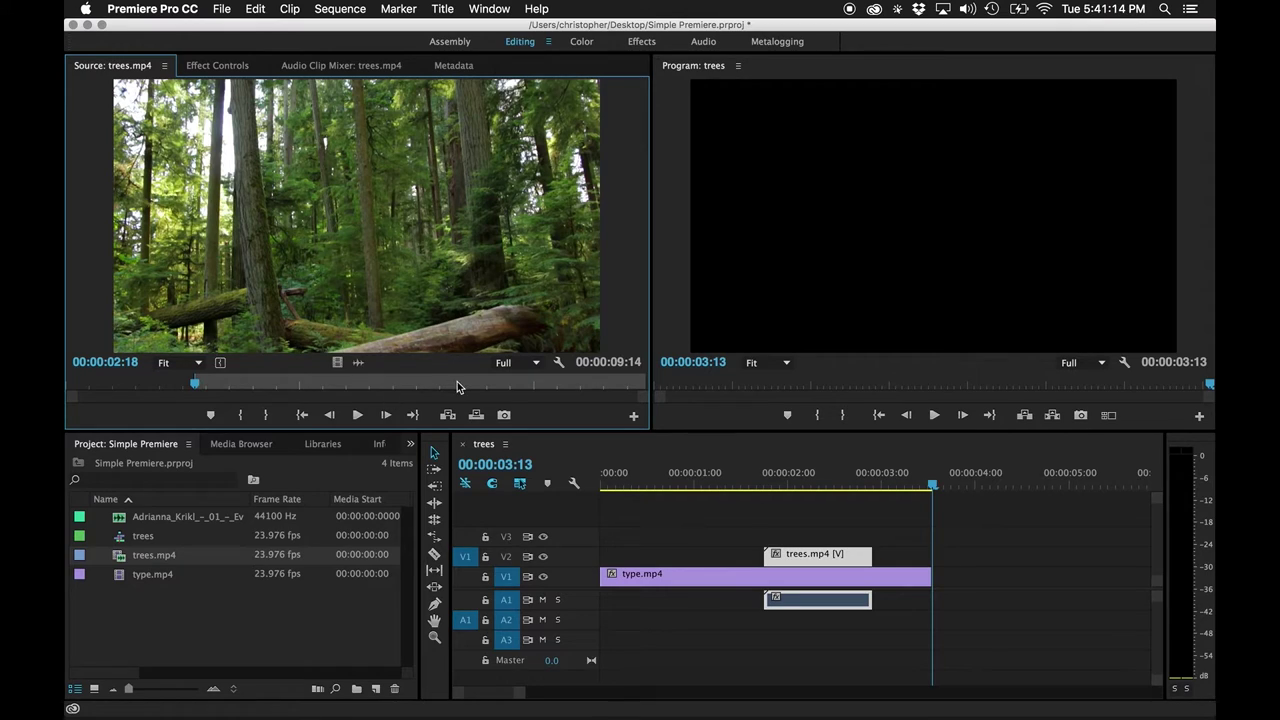
{"action": "left_click", "coordinate": [295, 385]}
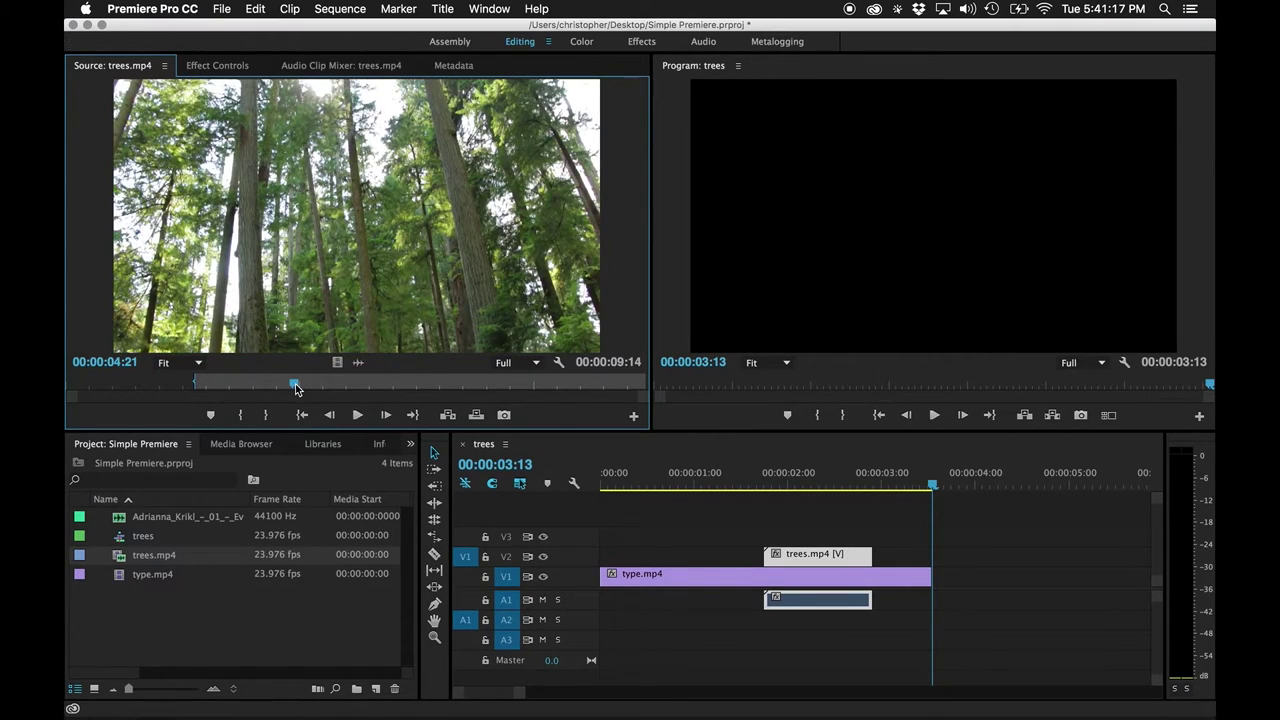
{"action": "key", "text": "o"}
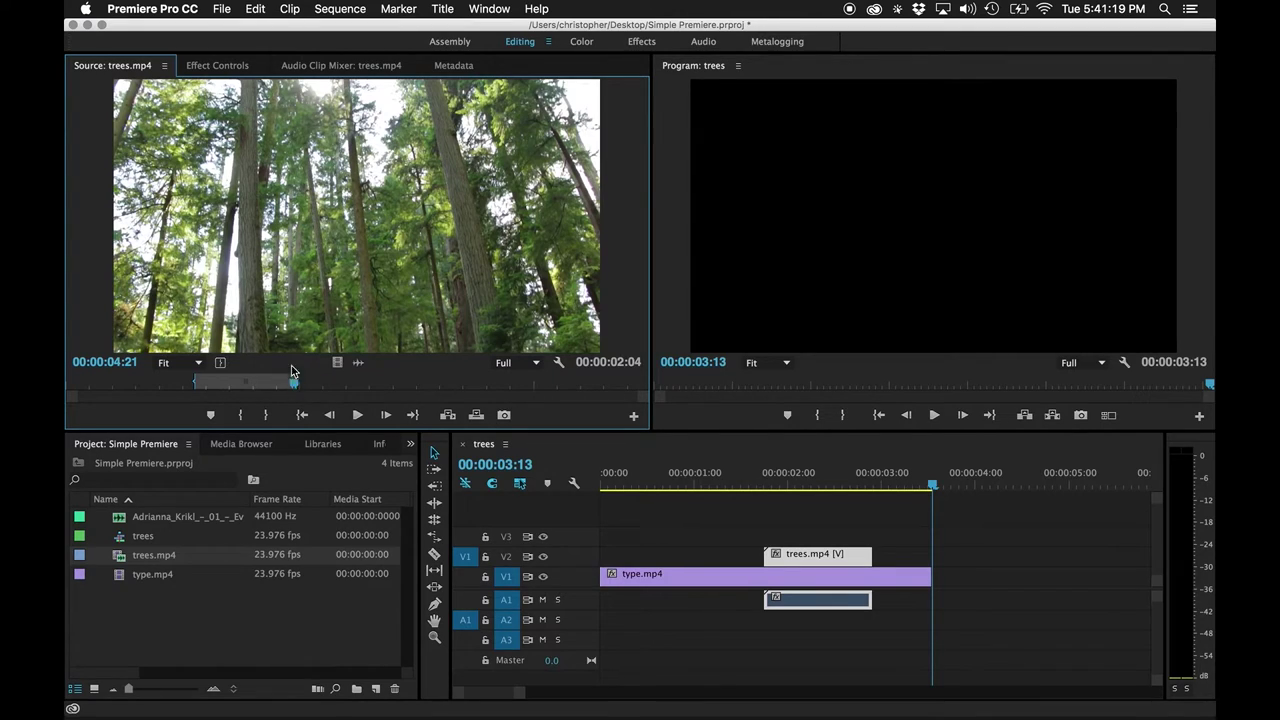
Add the marked trees.mp4 section to V2 at the end of type.mp4 with its audio on A1, and play across the cut.
{"action": "left_click_drag", "start_coordinate": [277, 257], "coordinate": [940, 575]}
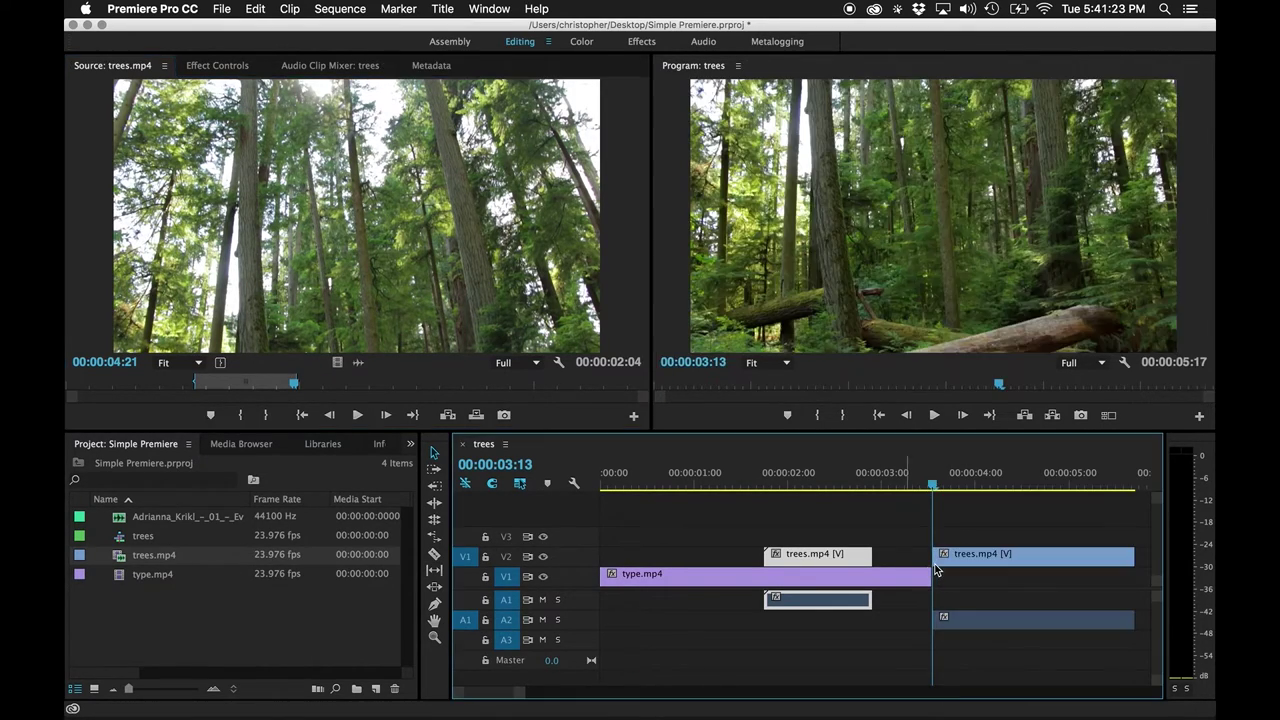
{"action": "mouse_move", "coordinate": [983, 627]}
{"action": "left_mouse_down"}
{"action": "mouse_move", "coordinate": [996, 612]}
{"action": "mouse_move", "coordinate": [978, 606]}
{"action": "left_mouse_up"}
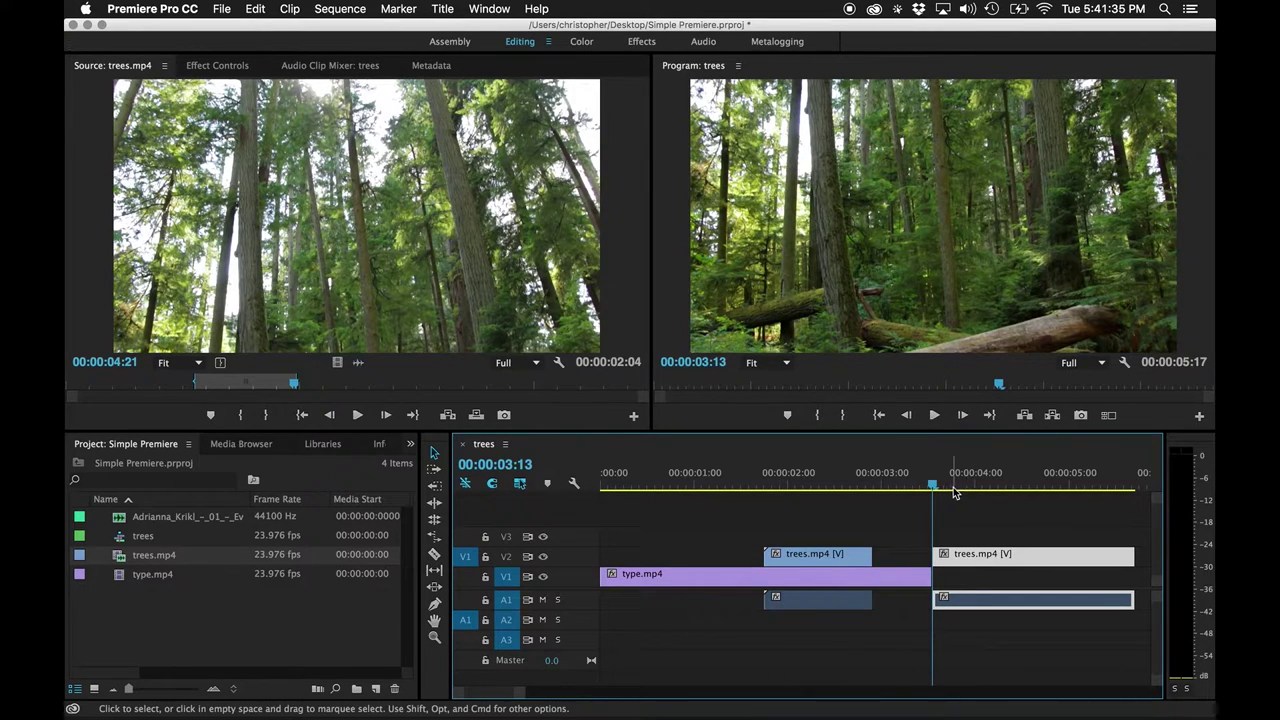
{"action": "left_click_drag", "start_coordinate": [953, 492], "coordinate": [711, 466]}
{"action": "key", "text": "space"}
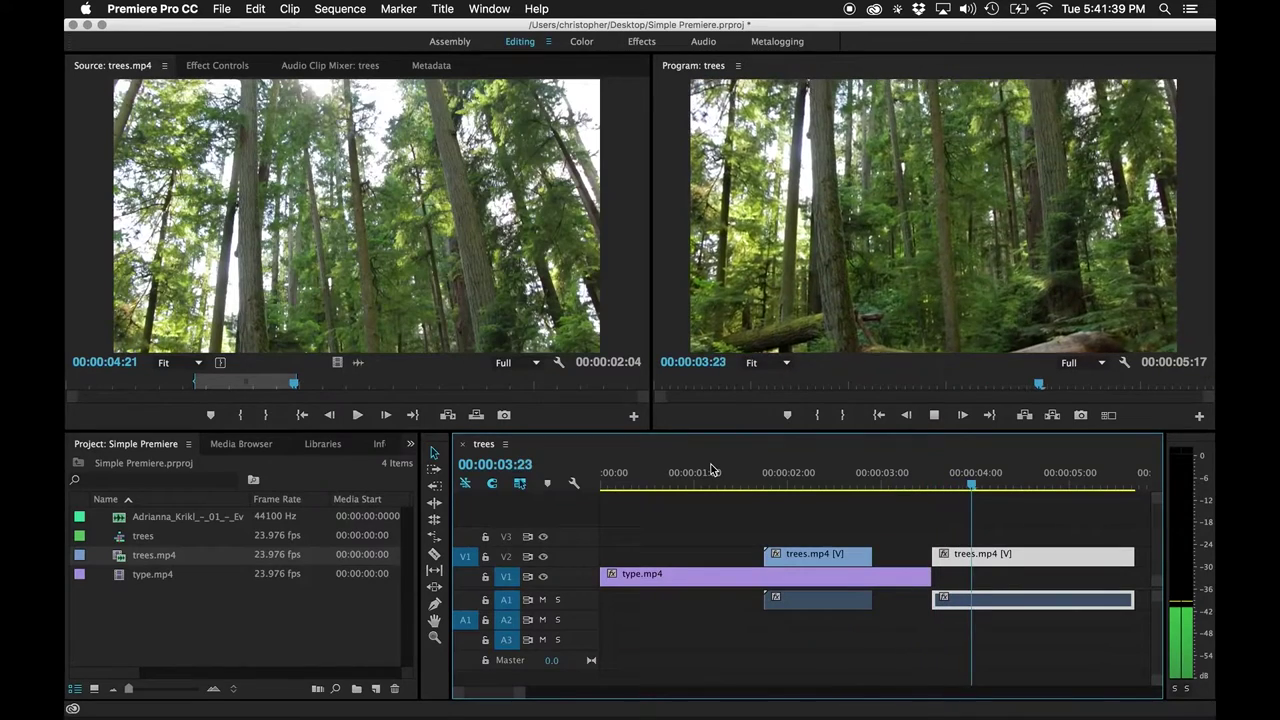
{"action": "key", "text": "space"}
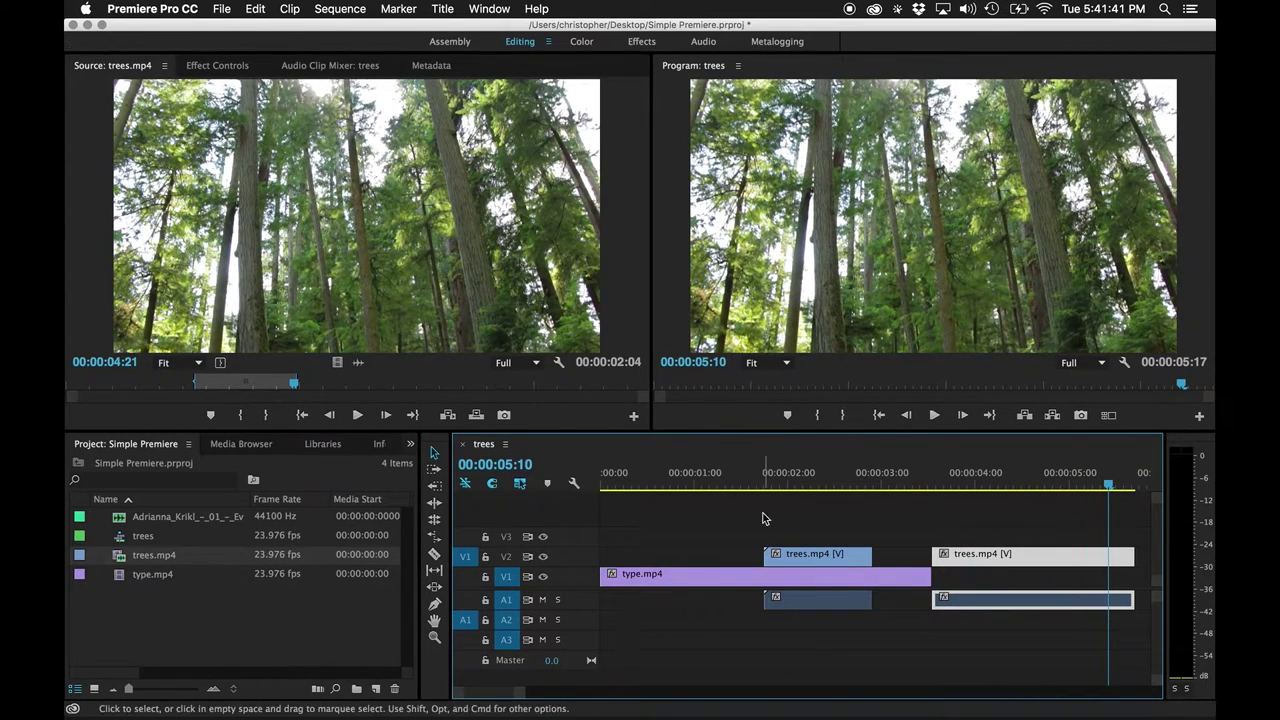
{"action": "left_click_drag", "start_coordinate": [962, 563], "coordinate": [962, 563]}
{"action": "left_click", "coordinate": [874, 480]}
{"action": "key", "text": "space"}
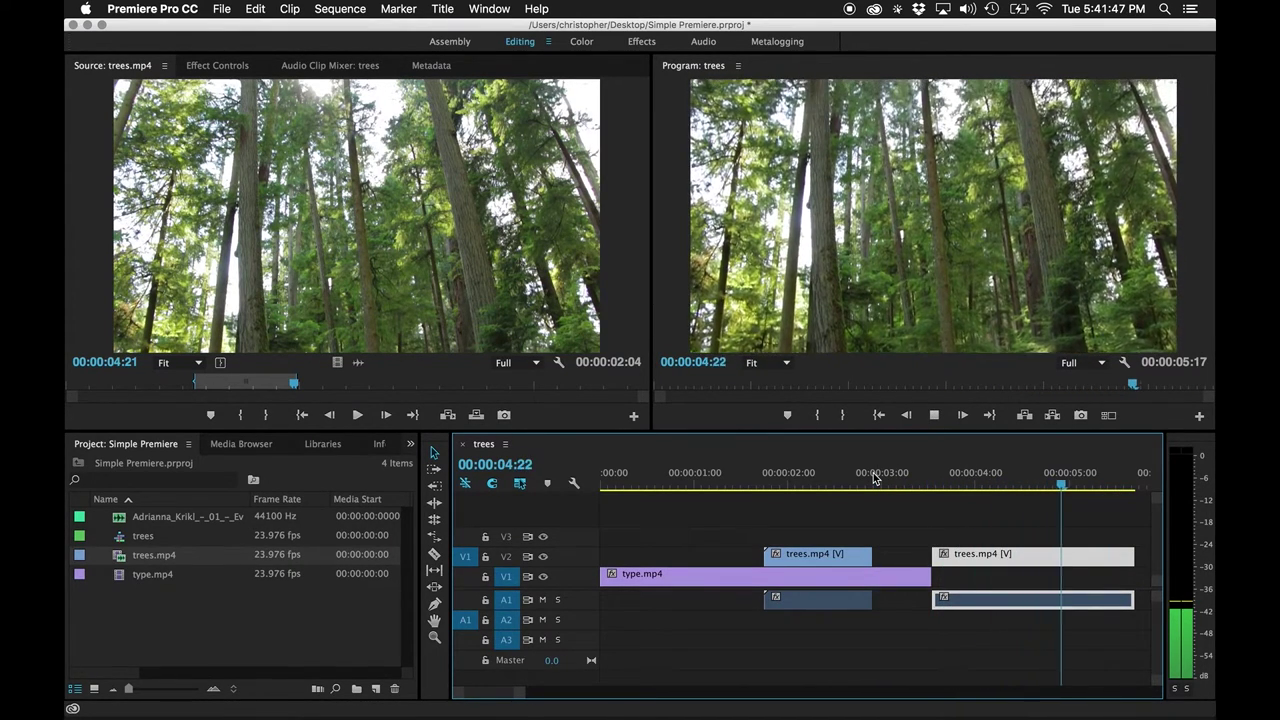
{"action": "key", "text": "space"}
Mark the type.mp4 source from 00:01:19:14 to 00:02:19:12 and place it on V1 directly after the second trees.mp4 clip.
{"action": "scroll", "coordinate": [861, 521], "scroll_direction": "down", "scroll_amount": 2}
{"action": "scroll", "coordinate": [861, 521], "scroll_direction": "down", "scroll_amount": 1}
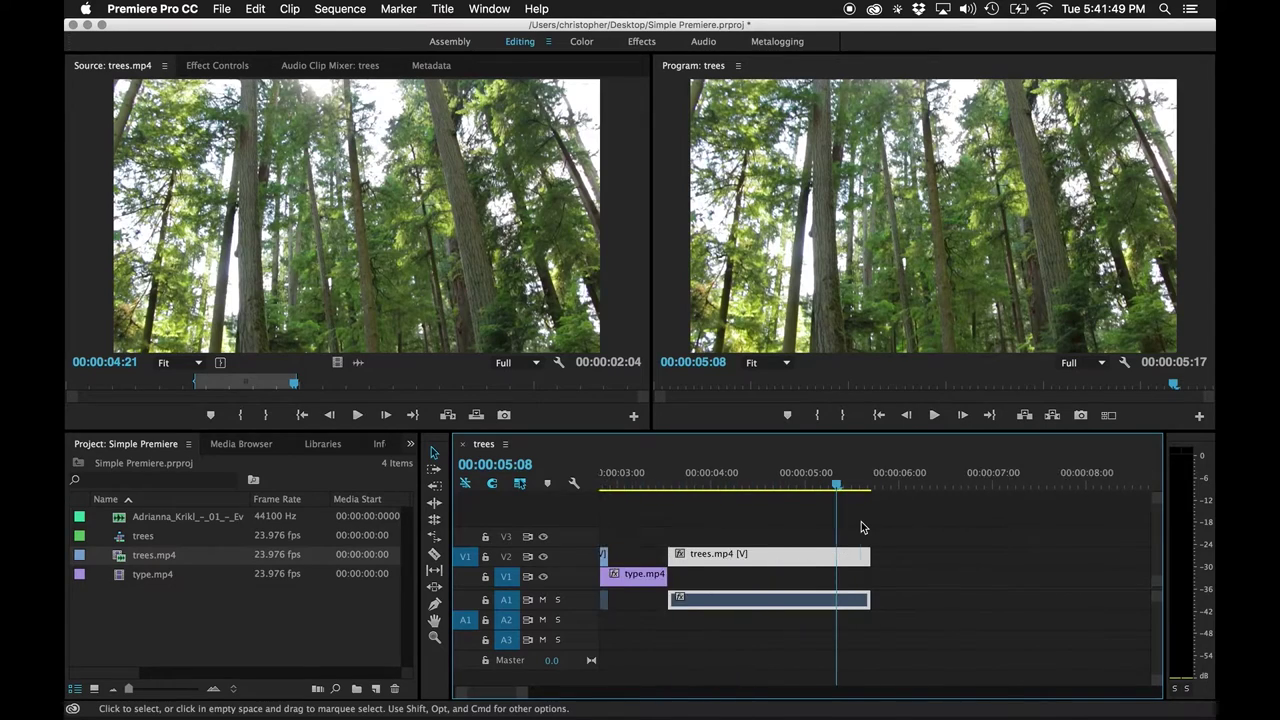
{"action": "double_click", "coordinate": [119, 575]}
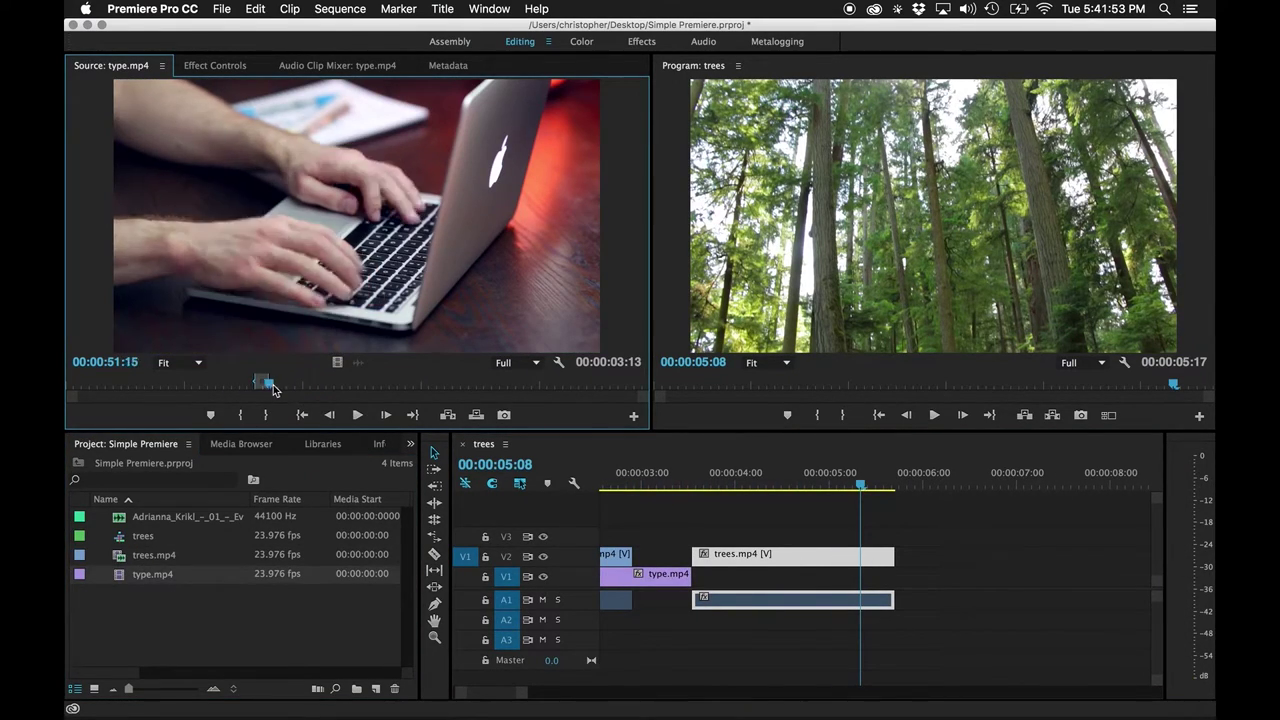
{"action": "left_click_drag", "start_coordinate": [266, 382], "coordinate": [380, 390]}
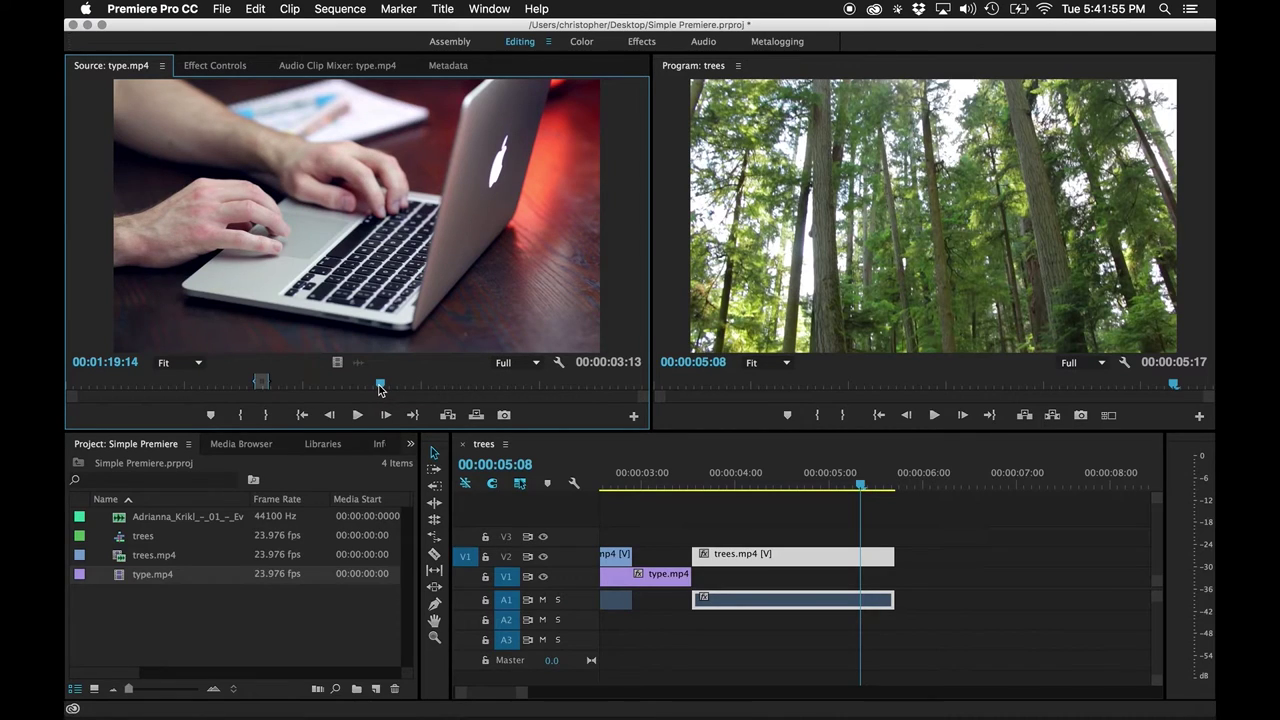
{"action": "key", "text": "i"}
{"action": "left_click", "coordinate": [617, 382]}
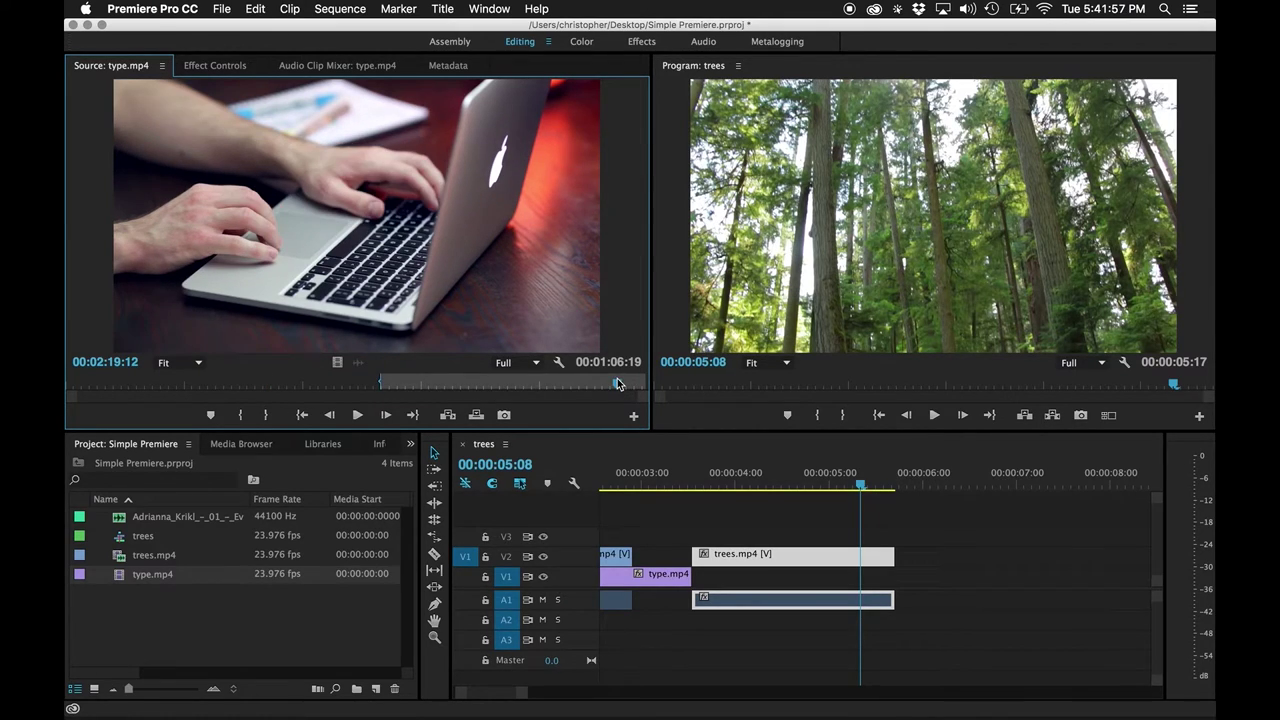
{"action": "key", "text": "o"}
{"action": "left_click_drag", "start_coordinate": [829, 393], "coordinate": [894, 583]}
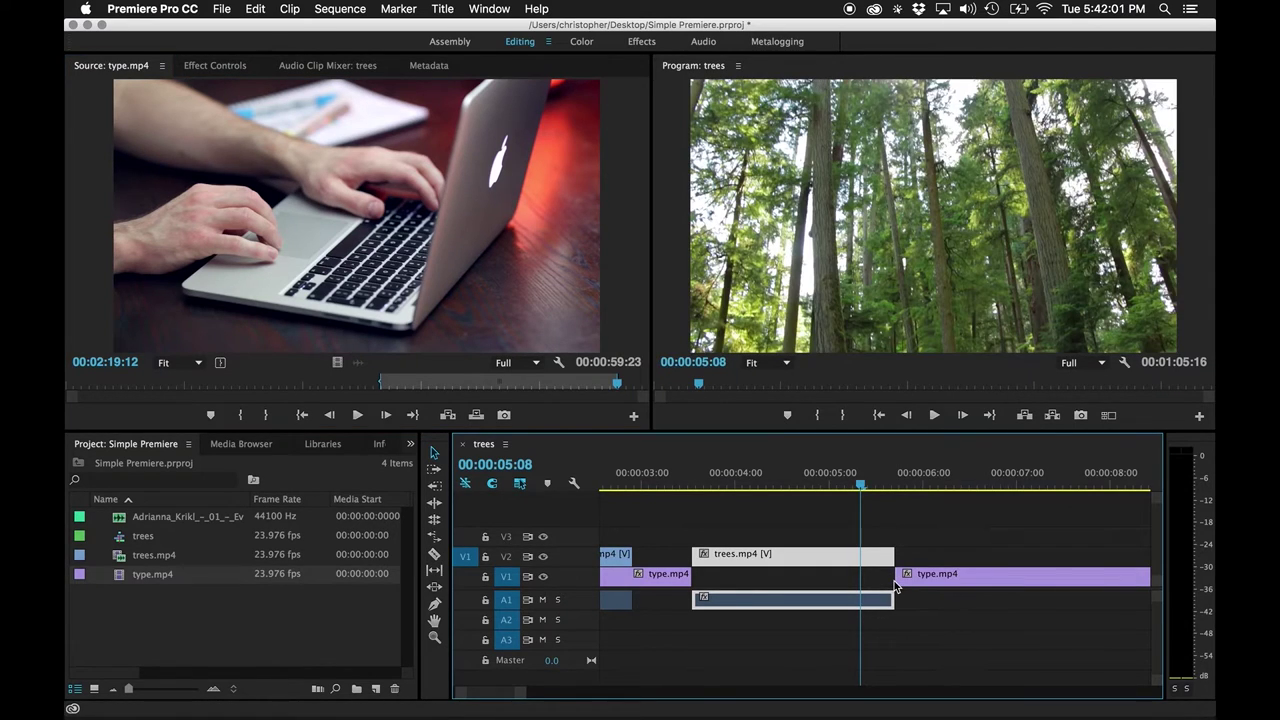
Show the full length of the sequence in the timeline and play it from the start through the second trees.mp4 clip.
{"action": "scroll", "coordinate": [893, 587], "scroll_direction": "down", "scroll_amount": 10}
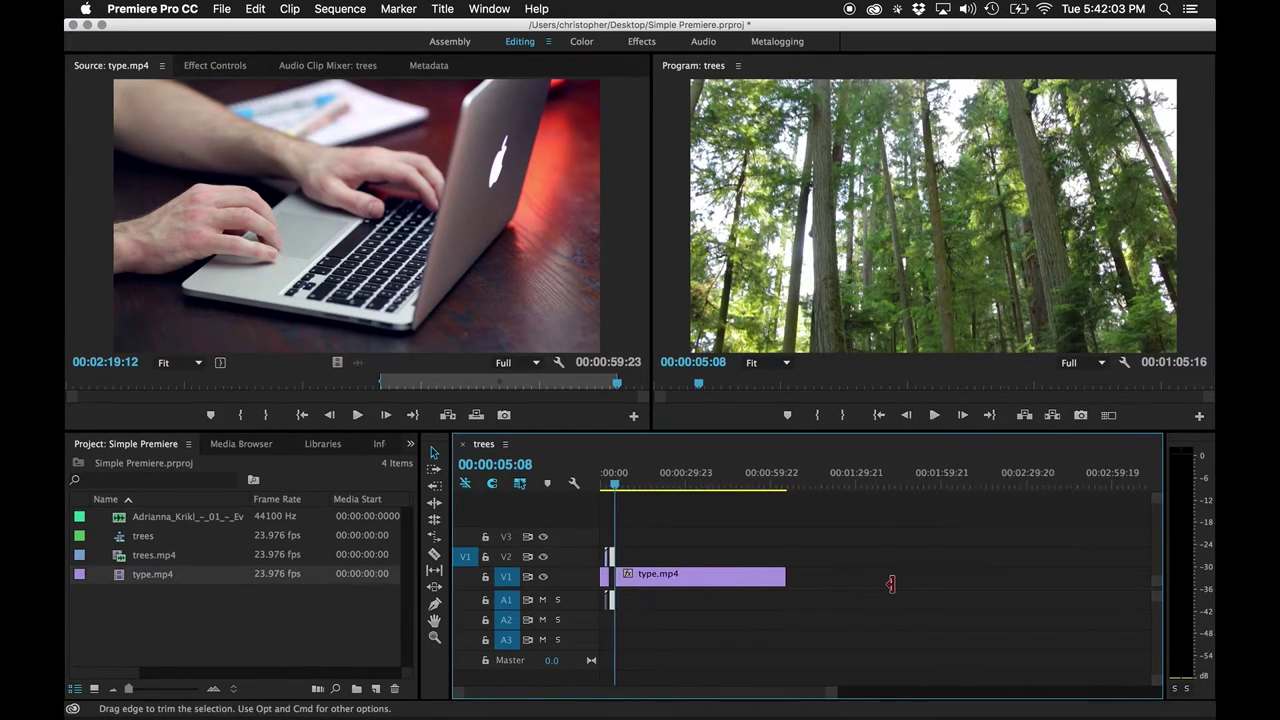
{"action": "scroll", "coordinate": [890, 584], "scroll_direction": "up", "scroll_amount": 8}
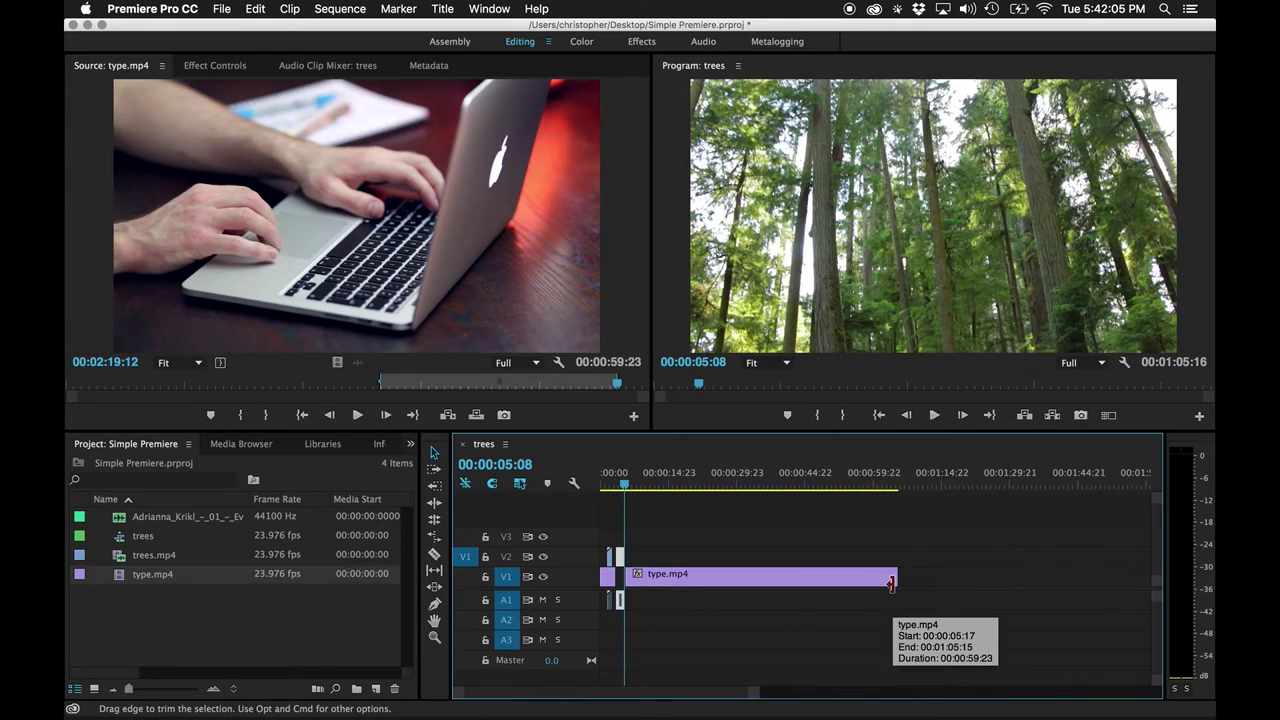
{"action": "left_click", "coordinate": [618, 485]}
{"action": "left_click_drag", "start_coordinate": [618, 485], "coordinate": [598, 487]}
{"action": "key", "text": "space"}
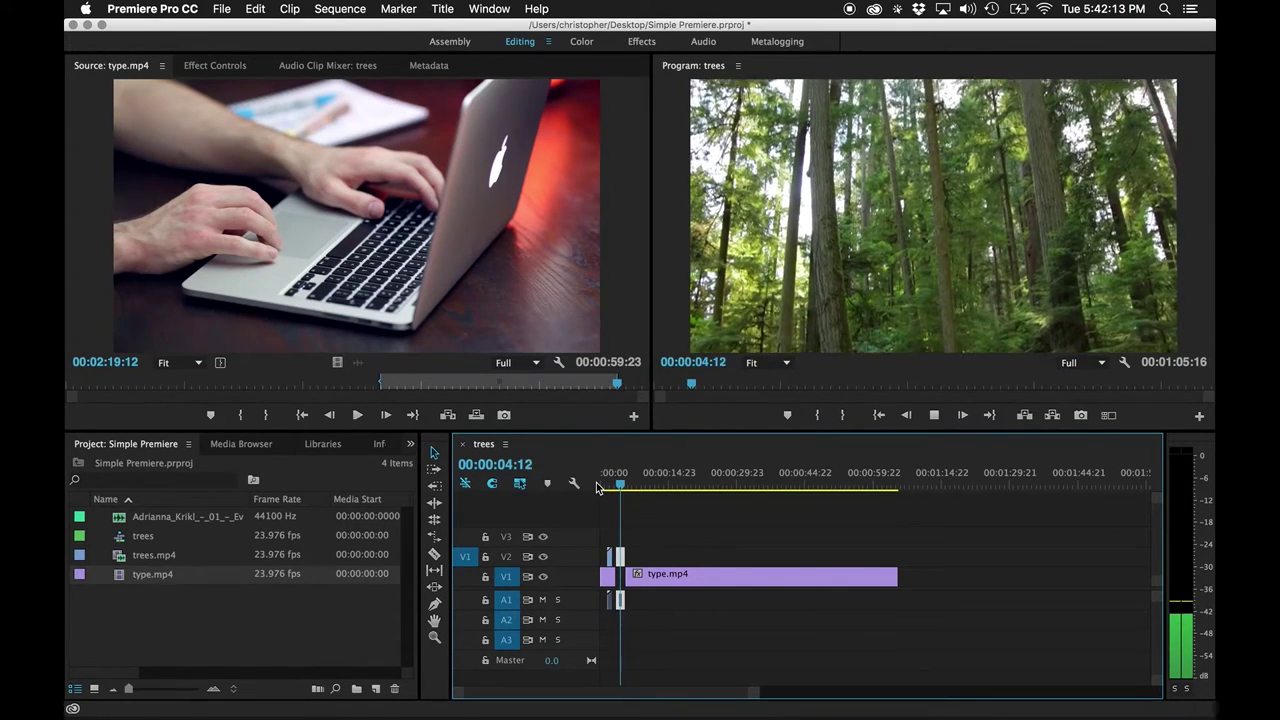
{"action": "key", "text": "space"}
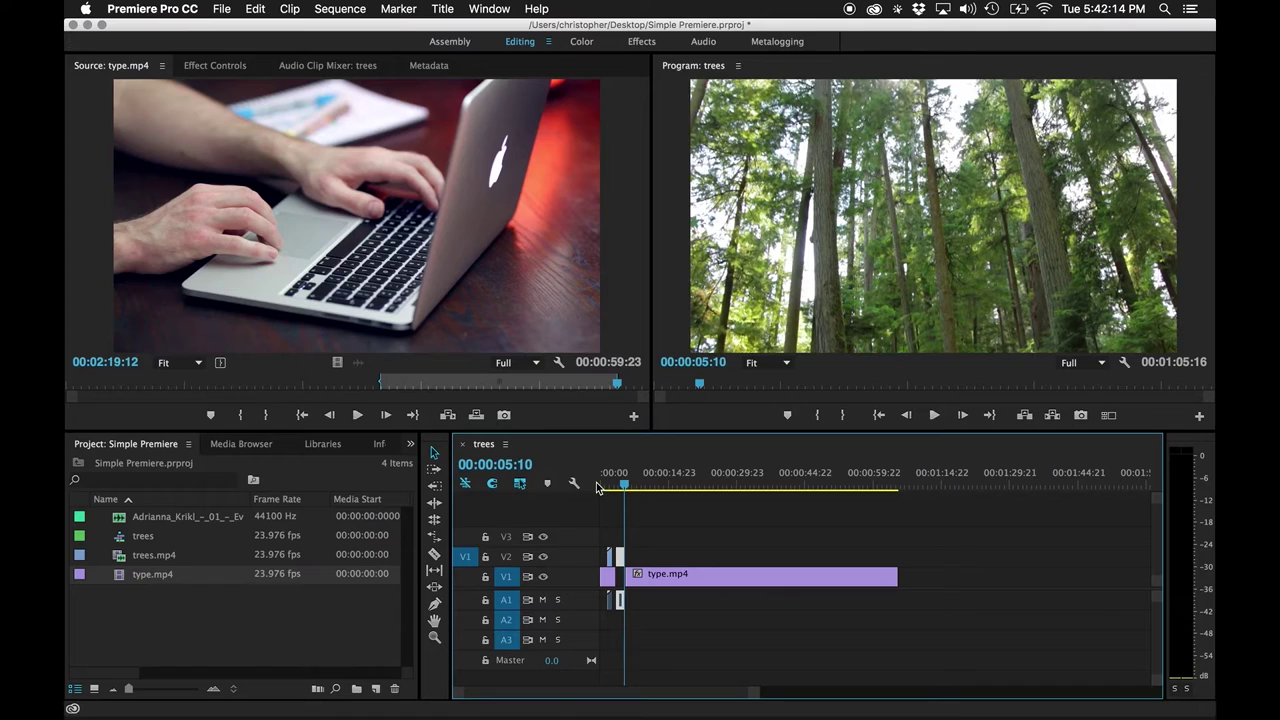
Select the second type.mp4 clip on V1, and play across the cut into it, stopping at 00:00:09:15.
{"action": "left_click", "coordinate": [655, 586]}
{"action": "left_click_drag", "start_coordinate": [655, 586], "coordinate": [656, 587]}
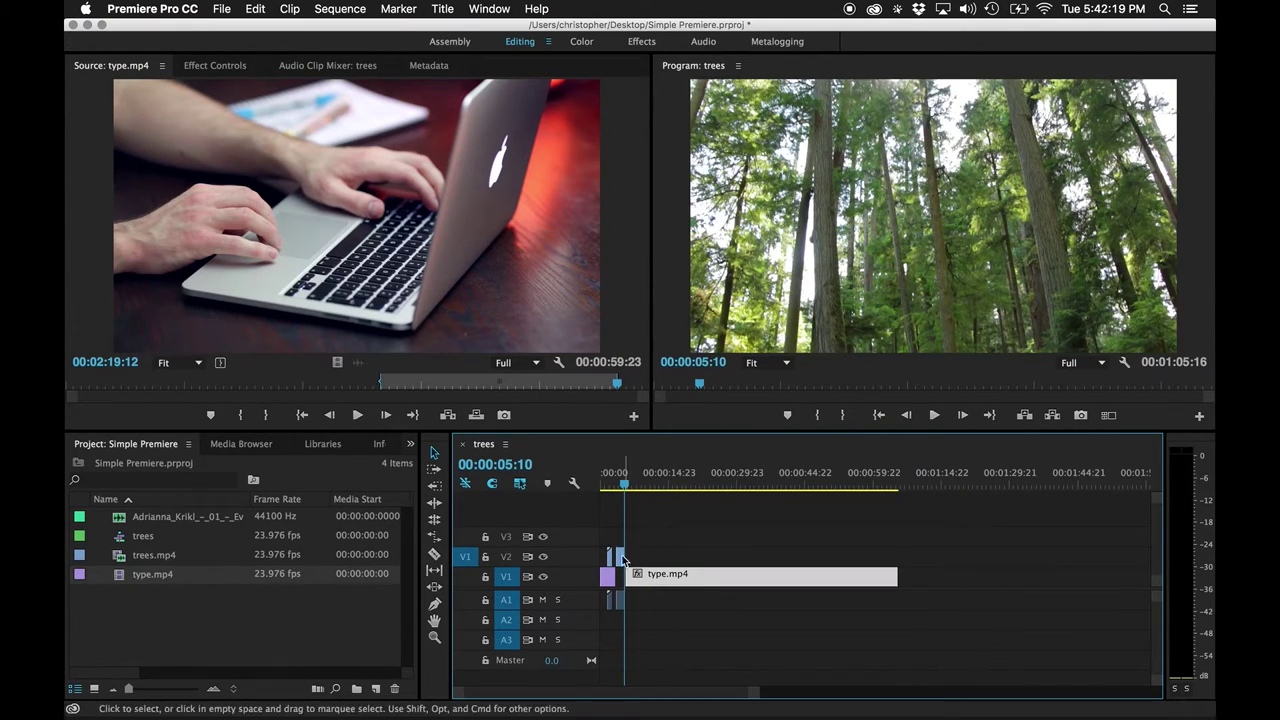
{"action": "left_click_drag", "start_coordinate": [625, 484], "coordinate": [620, 487]}
{"action": "key", "text": "space"}
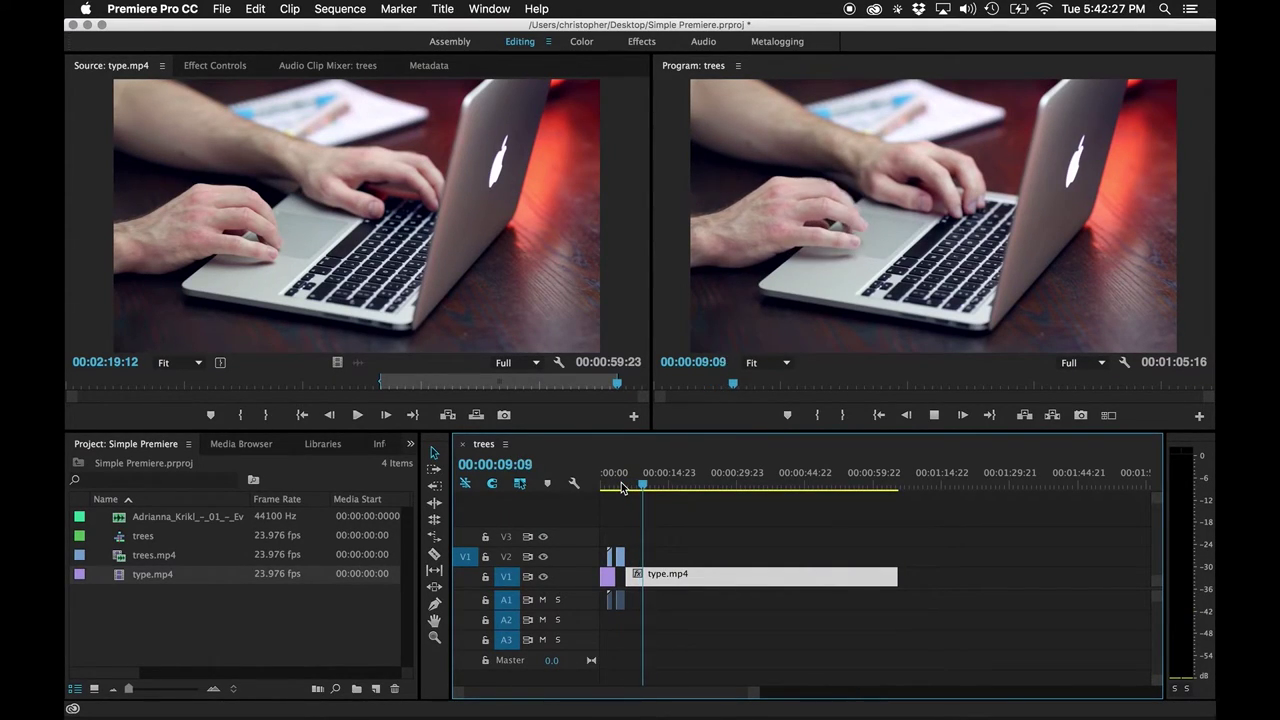
{"action": "key", "text": "space"}
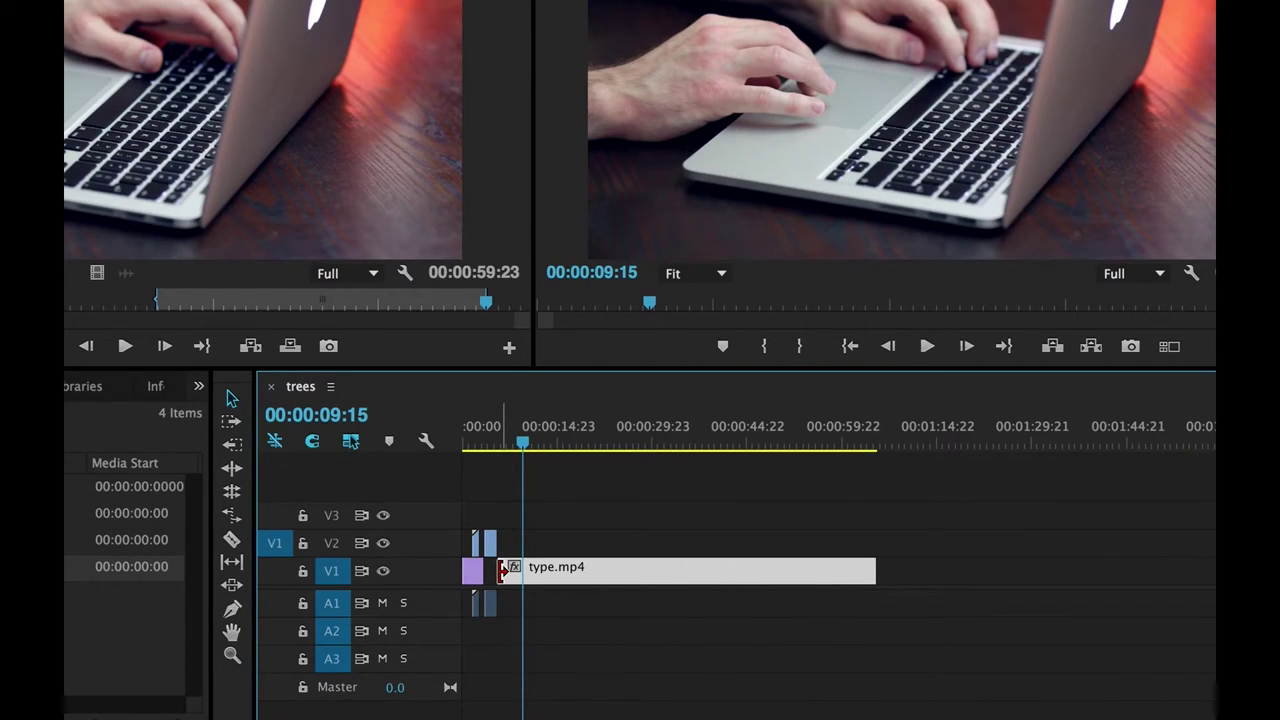
Trim the end of the second type.mp4 clip on V1 back to 00:00:09:15 and fit the whole sequence in the timeline.
{"action": "left_click_drag", "start_coordinate": [503, 569], "coordinate": [492, 570]}
{"action": "left_click_drag", "start_coordinate": [492, 570], "coordinate": [503, 570]}
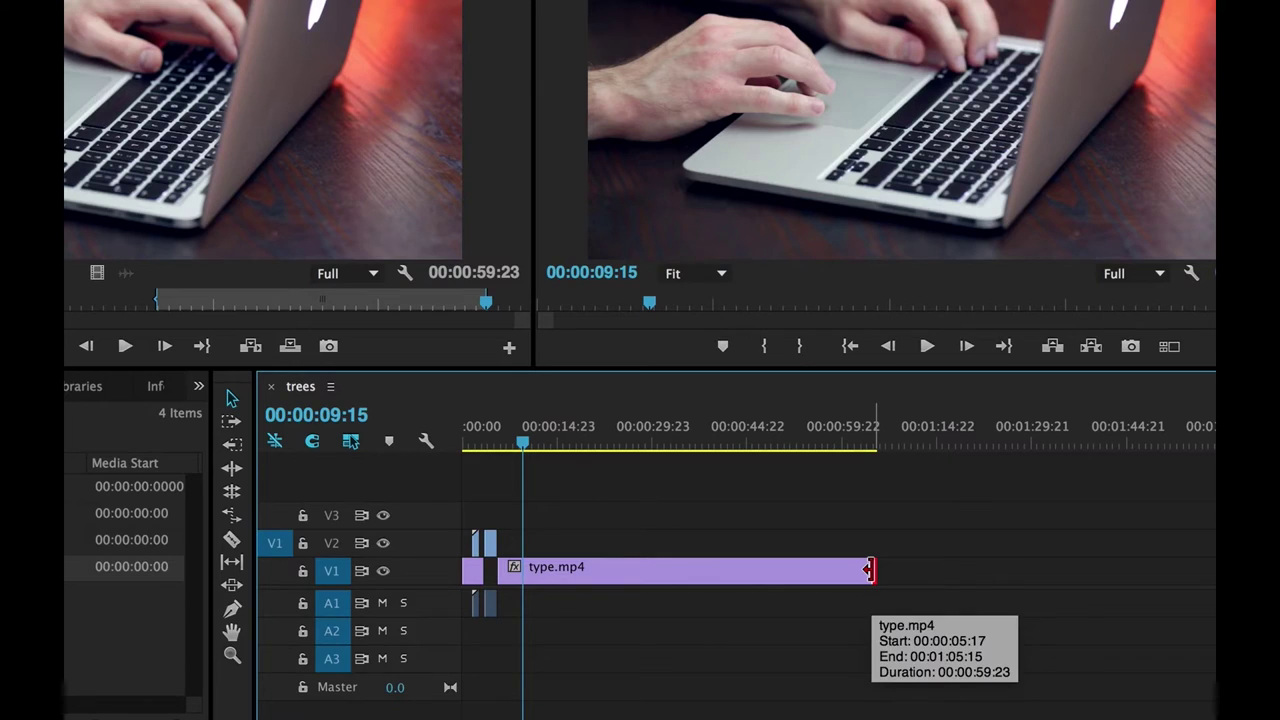
{"action": "left_click_drag", "start_coordinate": [869, 569], "coordinate": [671, 569]}
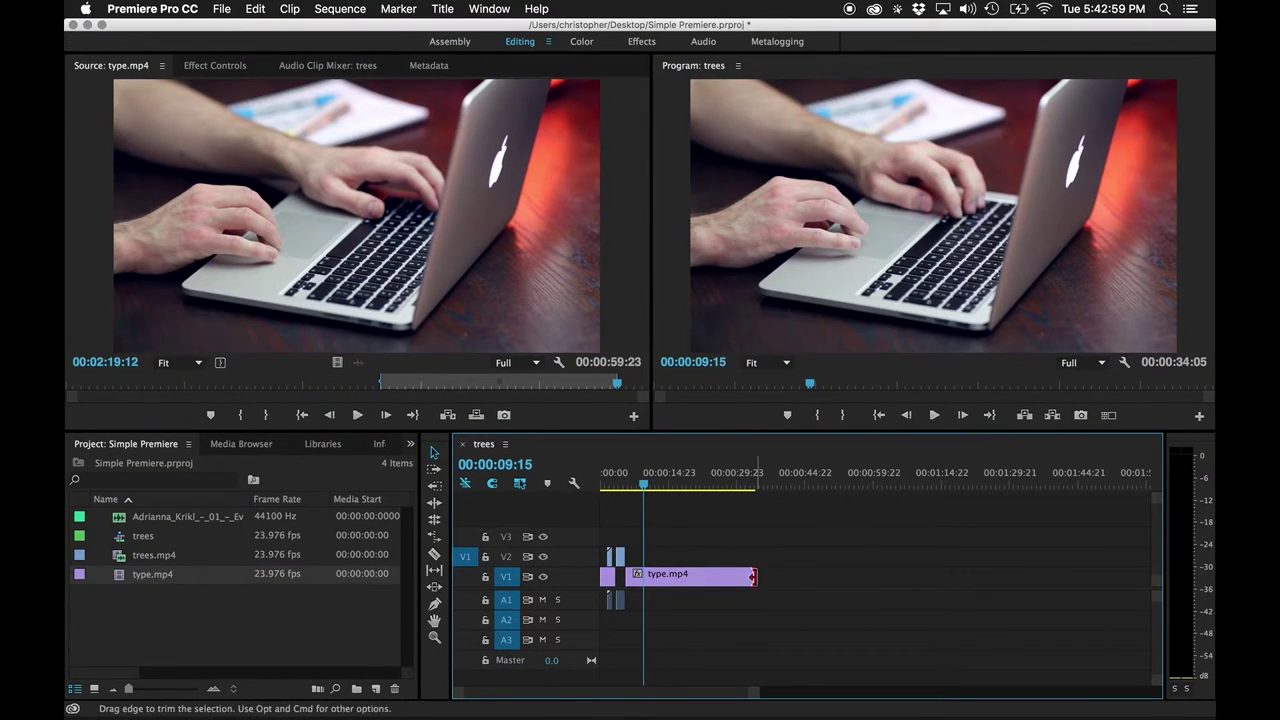
{"action": "left_click_drag", "start_coordinate": [752, 576], "coordinate": [641, 573]}
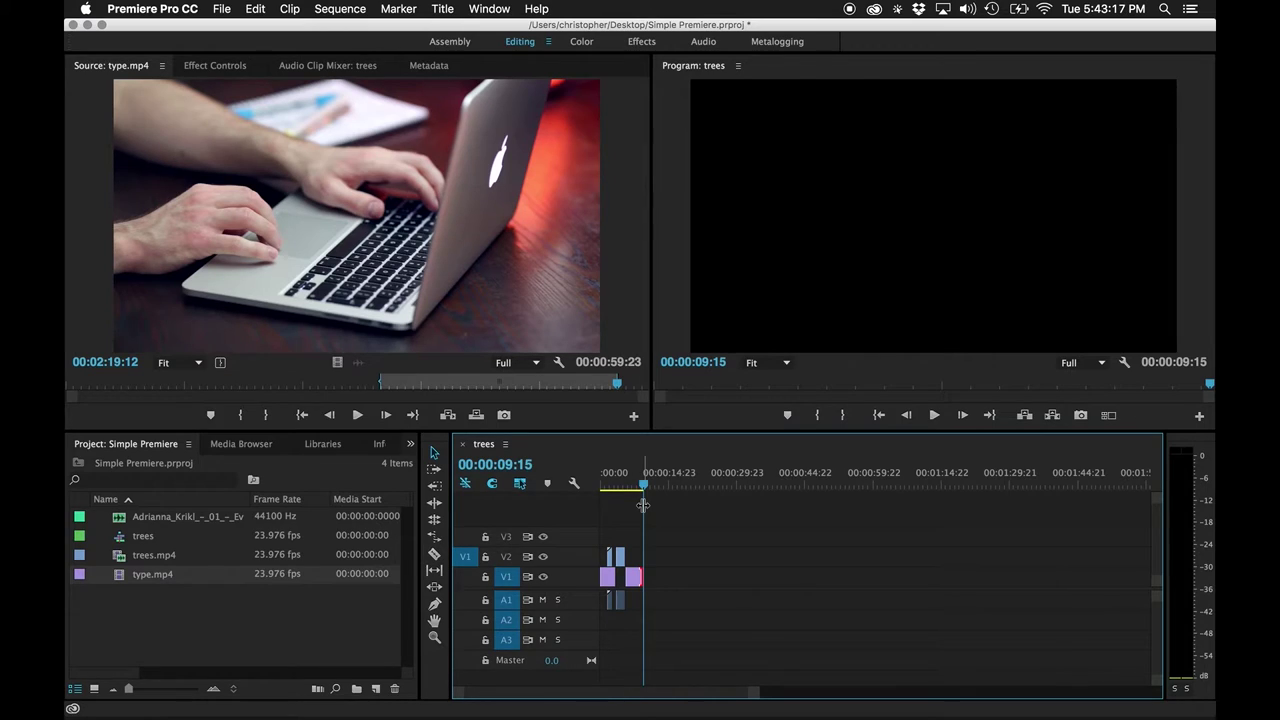
{"action": "key", "text": "backslash"}
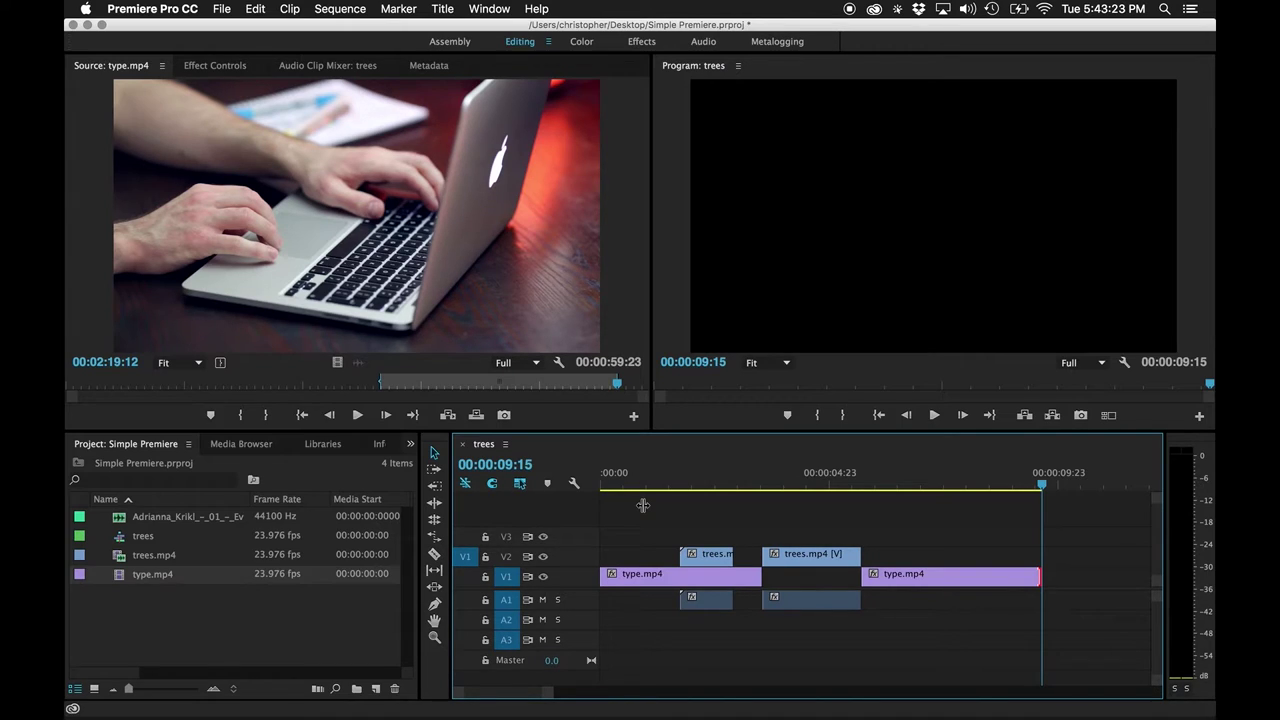
Play the sequence from its start past the end of the first trees.mp4 clip, stopping at 00:00:03:03.
{"action": "key", "text": "Home"}
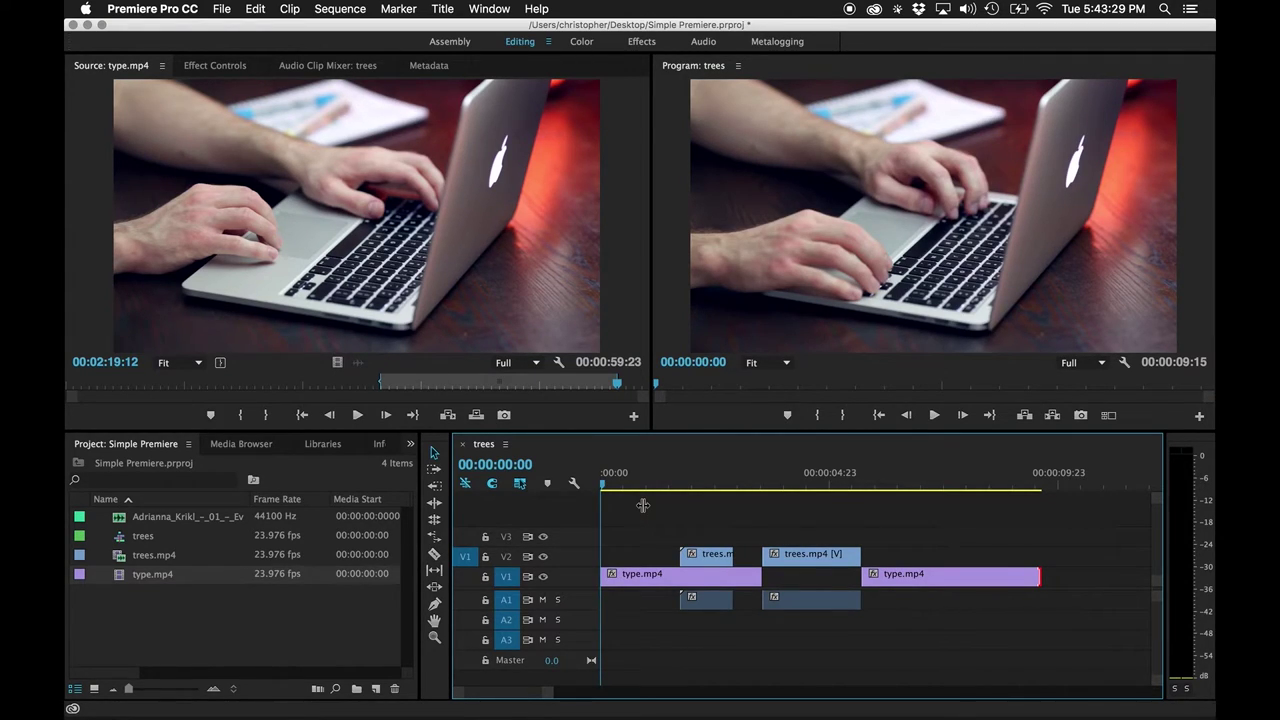
{"action": "key", "text": "space"}
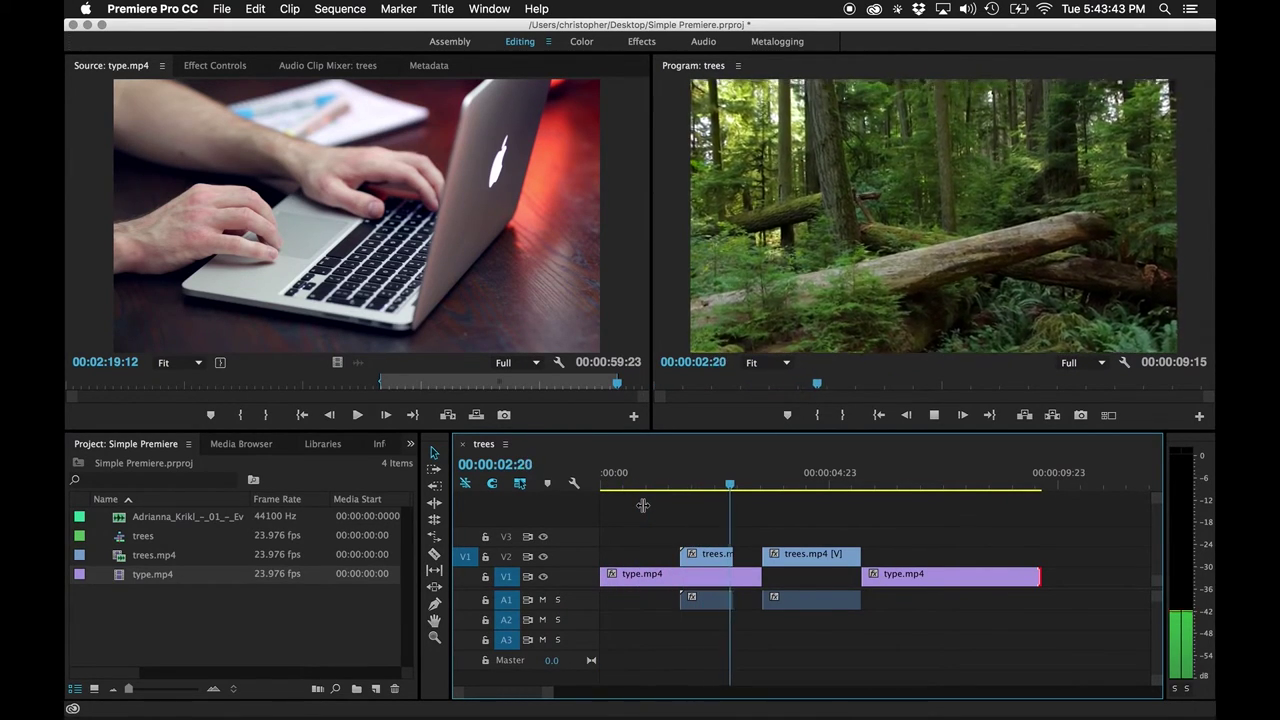
{"action": "key", "text": "space"}
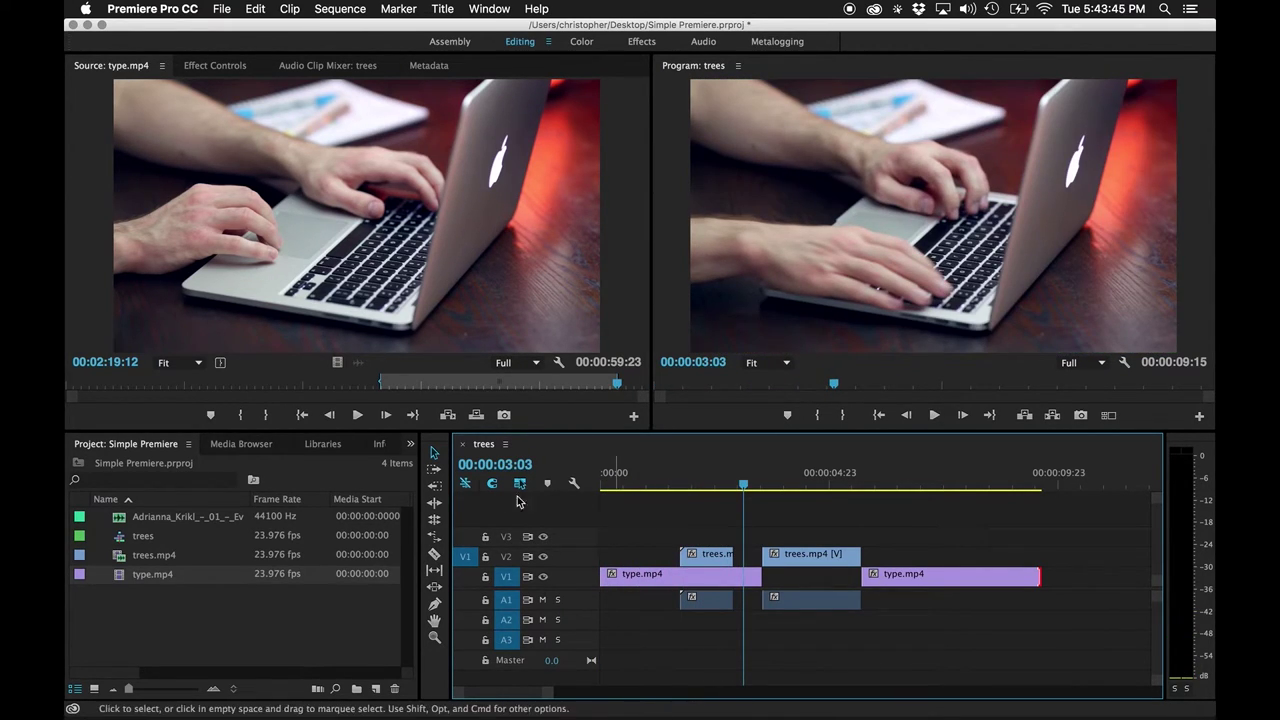
Move the first trees.mp4 clip on V2 earlier, to start about one second in, checking playback between moves, and set the playhead to 00:00:08:16.
{"action": "left_click", "coordinate": [434, 456]}
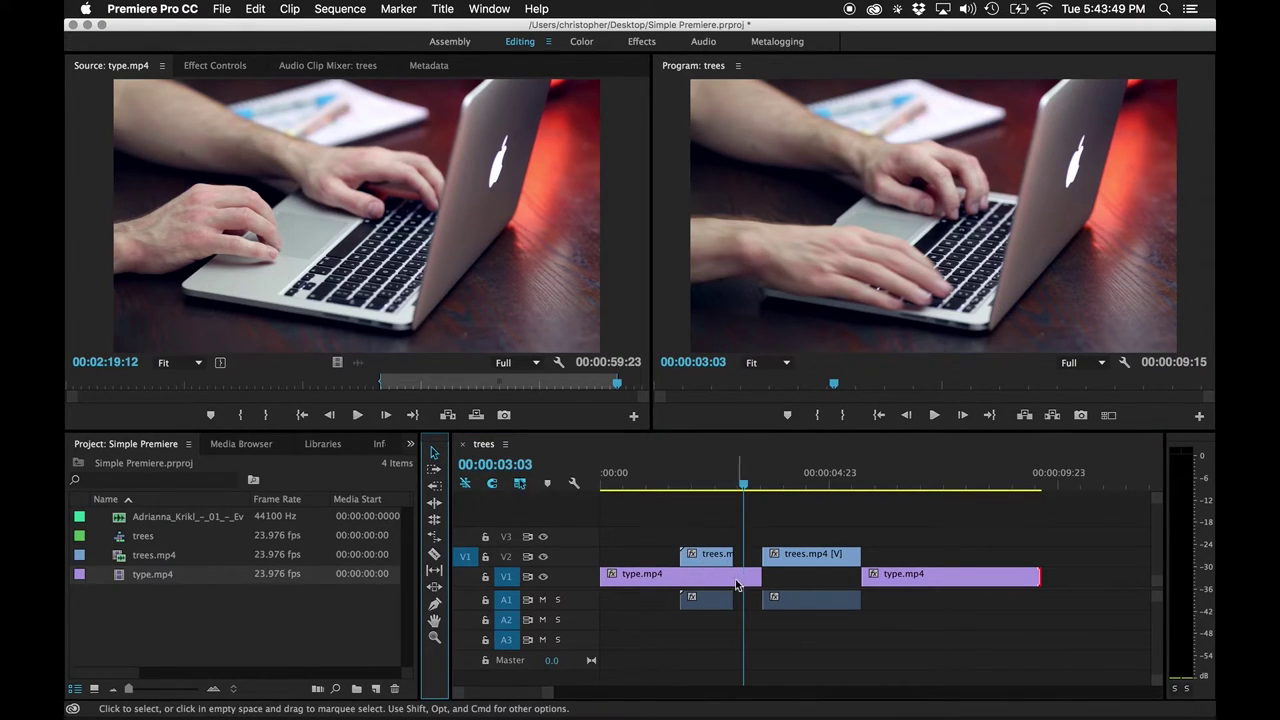
{"action": "left_click_drag", "start_coordinate": [710, 556], "coordinate": [689, 557]}
{"action": "left_click", "coordinate": [602, 468]}
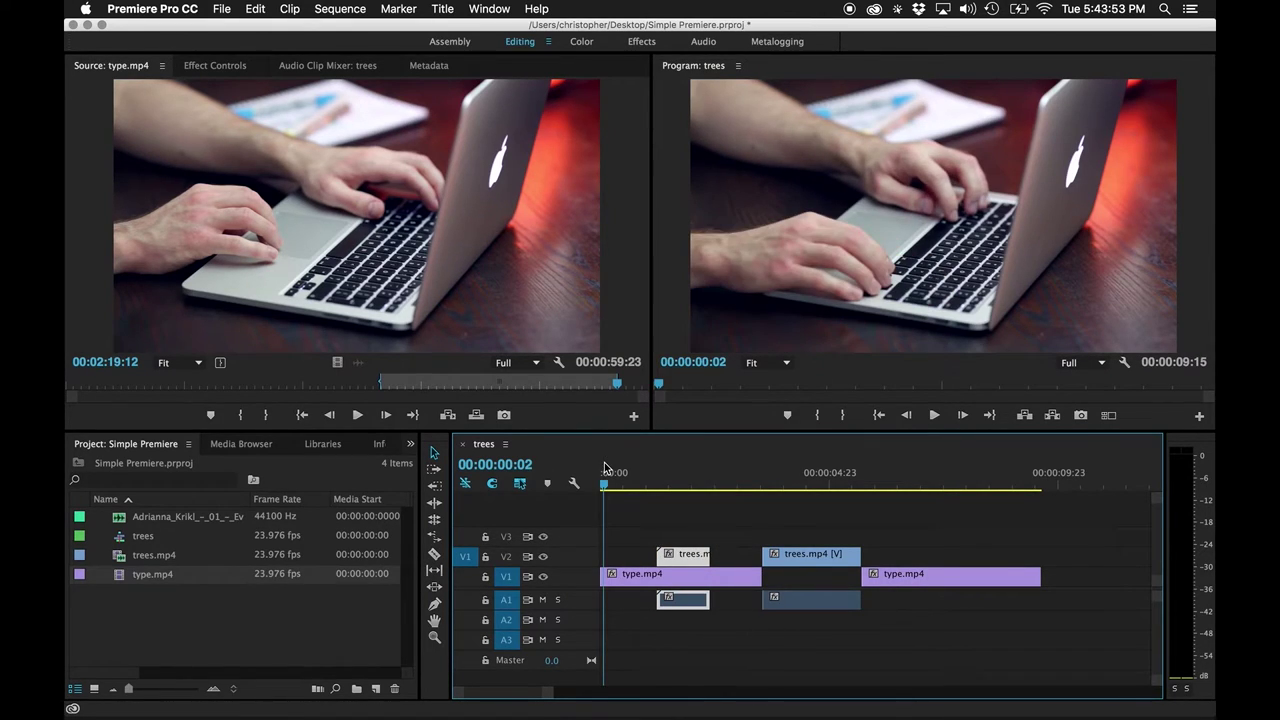
{"action": "key", "text": "space"}
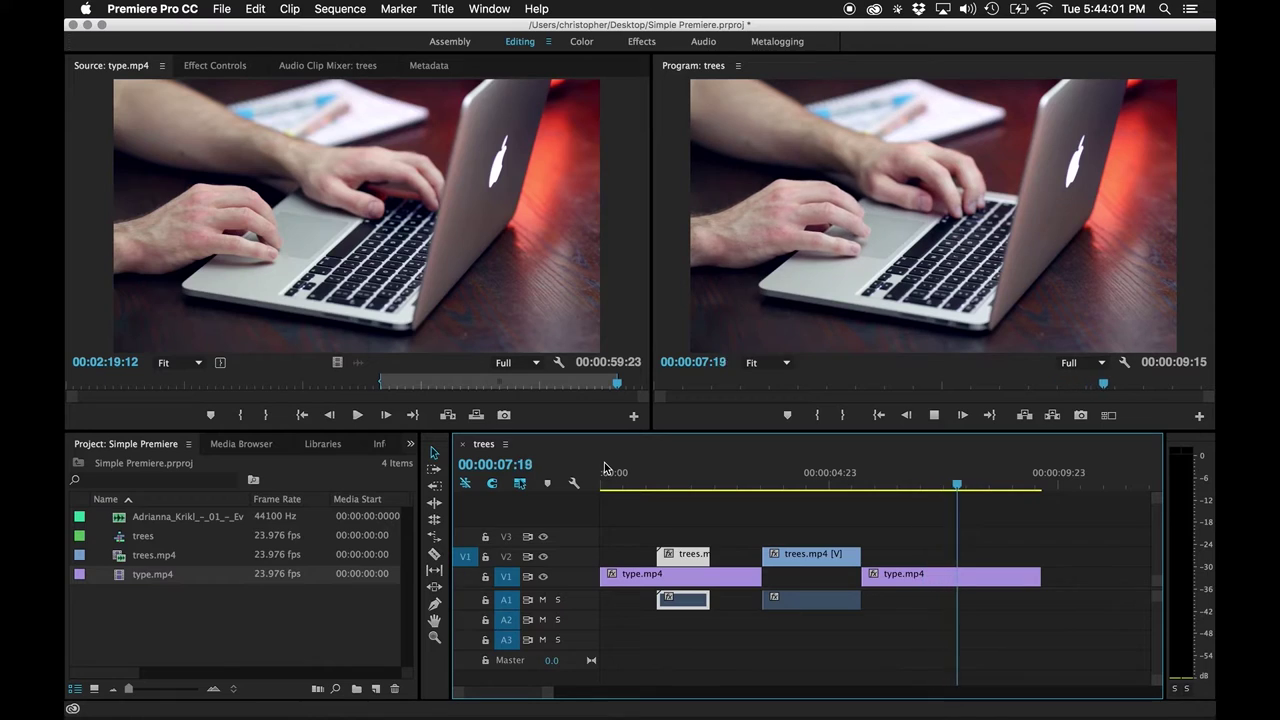
{"action": "key", "text": "space"}
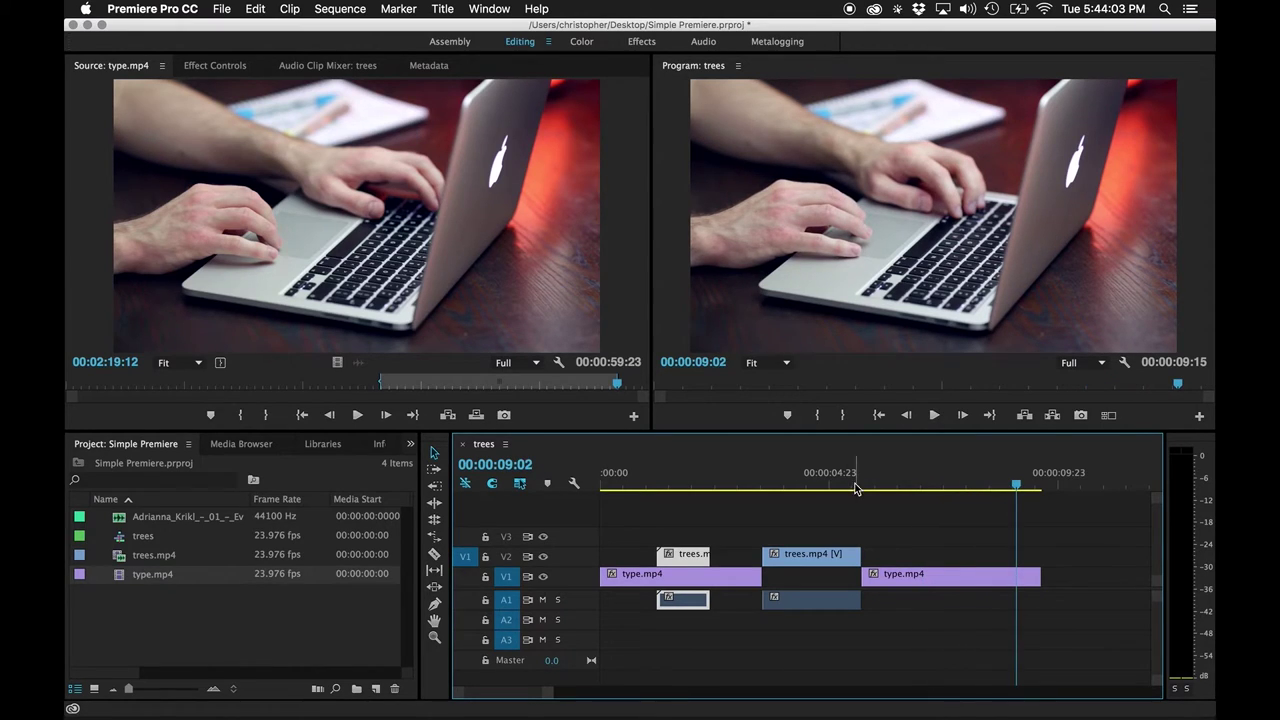
{"action": "left_click", "coordinate": [998, 486]}
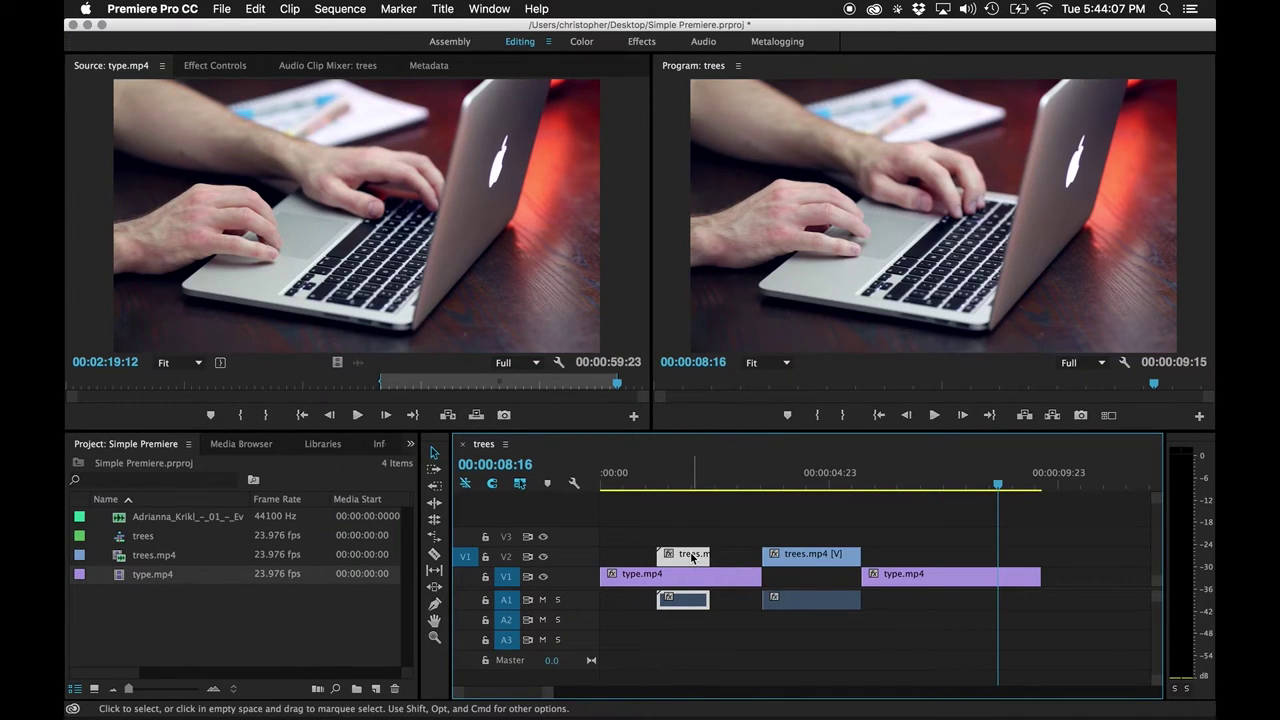
{"action": "left_click_drag", "start_coordinate": [695, 557], "coordinate": [672, 556]}
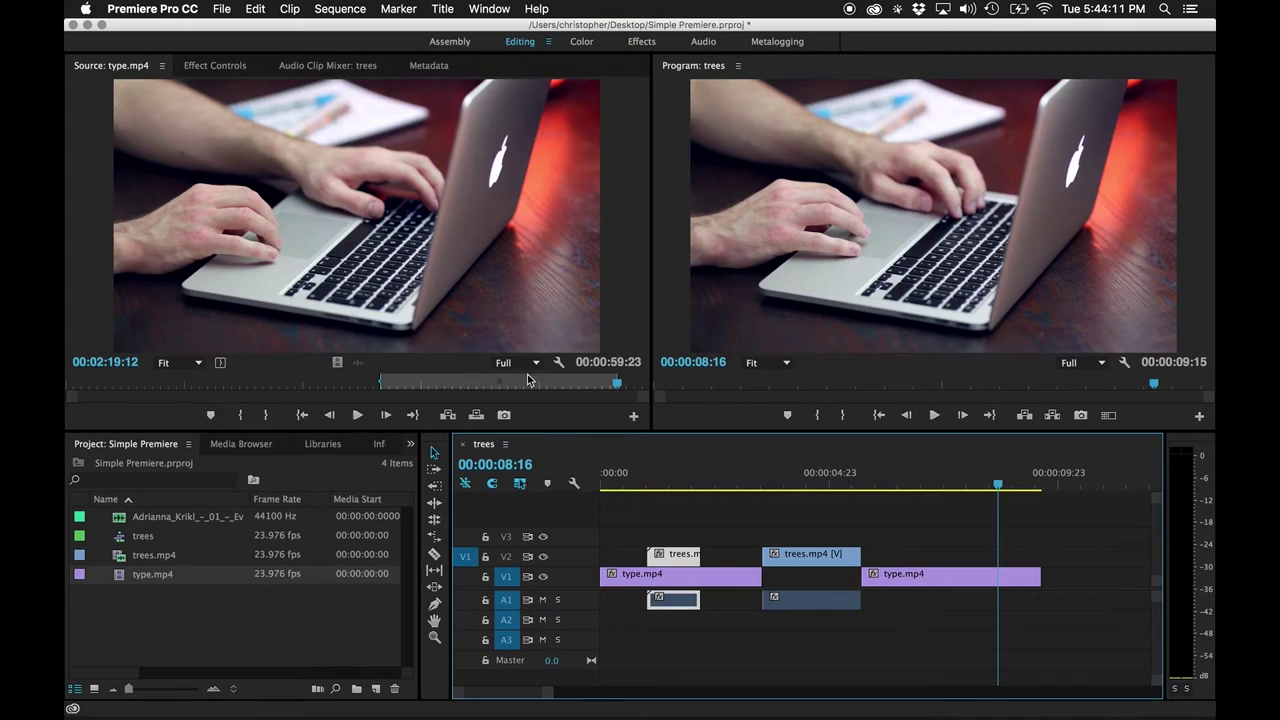
Shift the marked trees.mp4 source range later, add it to V2 at 00:00:08:16 with its audio on A1, and play the whole sequence.
{"action": "double_click", "coordinate": [127, 555]}
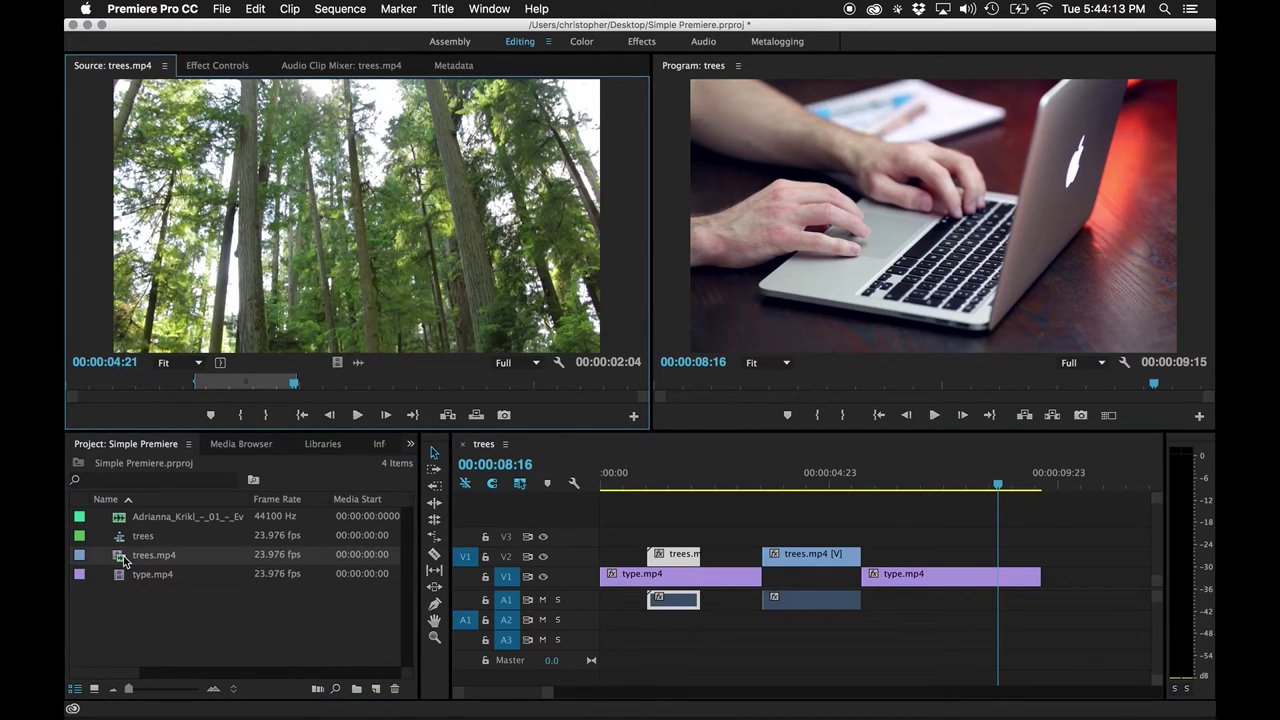
{"action": "left_click_drag", "start_coordinate": [247, 383], "coordinate": [469, 384]}
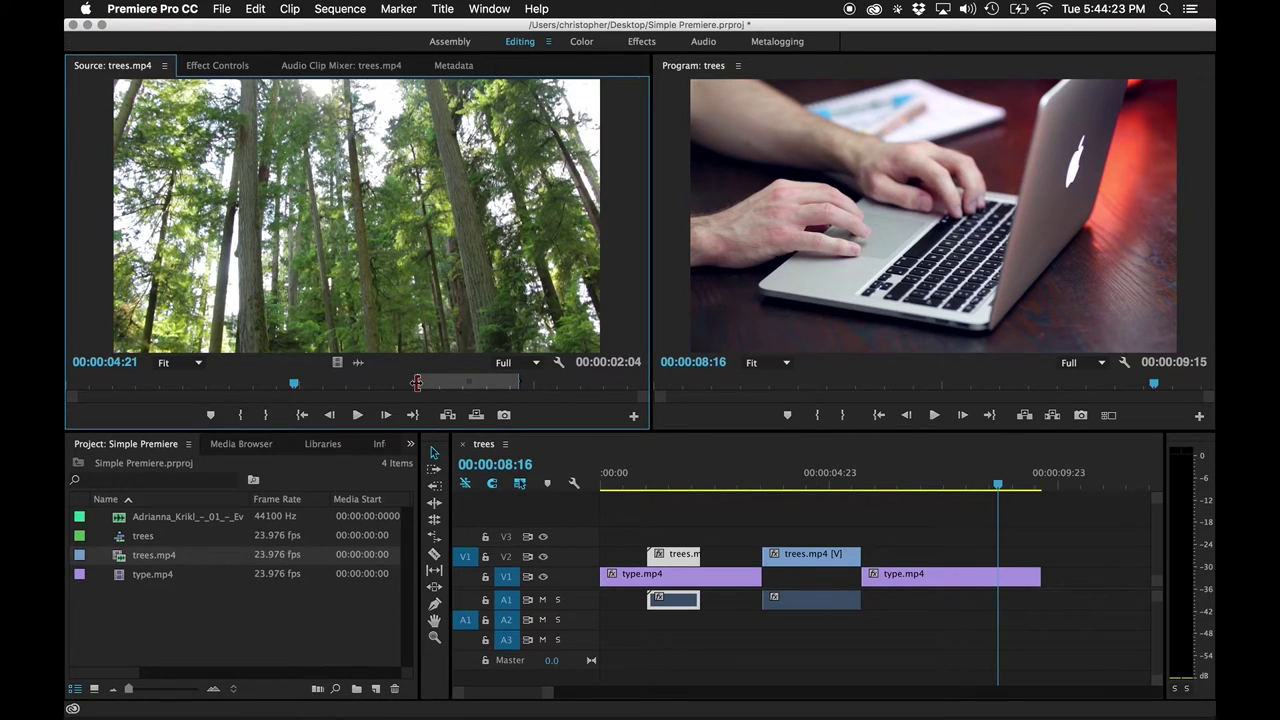
{"action": "left_click_drag", "start_coordinate": [285, 222], "coordinate": [996, 566]}
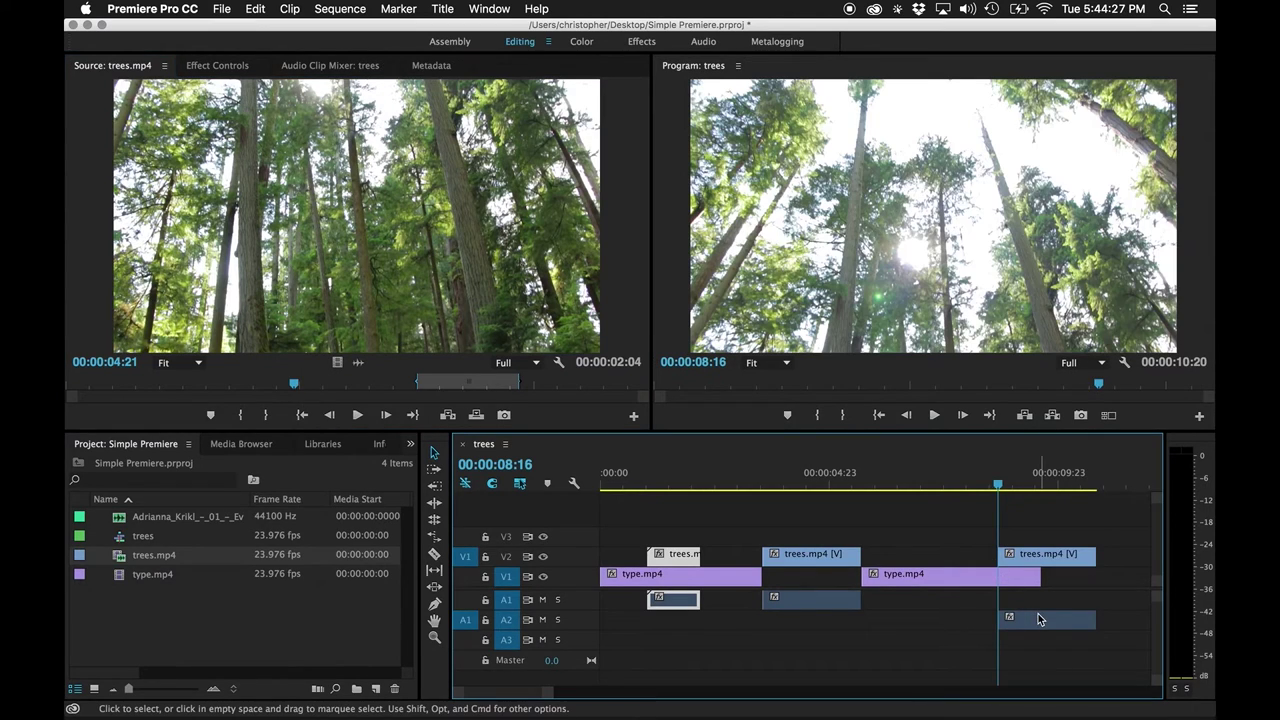
{"action": "left_click_drag", "start_coordinate": [1040, 617], "coordinate": [1040, 600]}
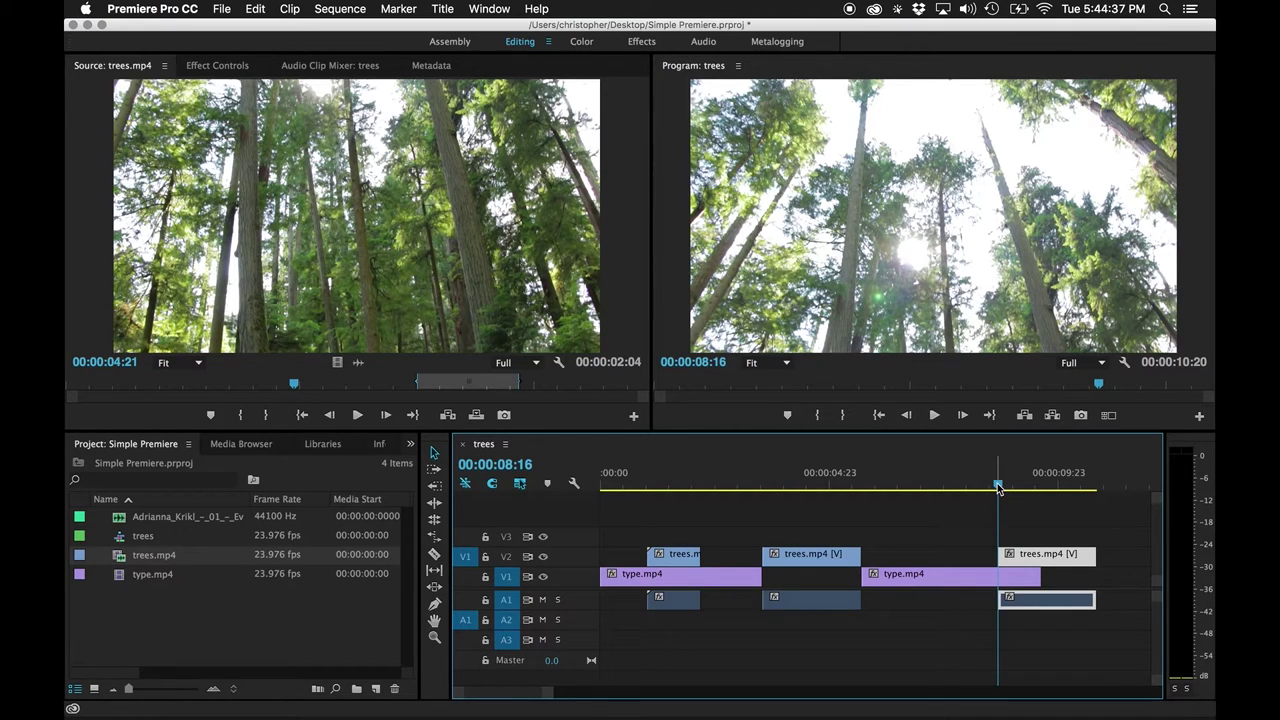
{"action": "left_click_drag", "start_coordinate": [998, 487], "coordinate": [434, 515]}
{"action": "key", "text": "space"}
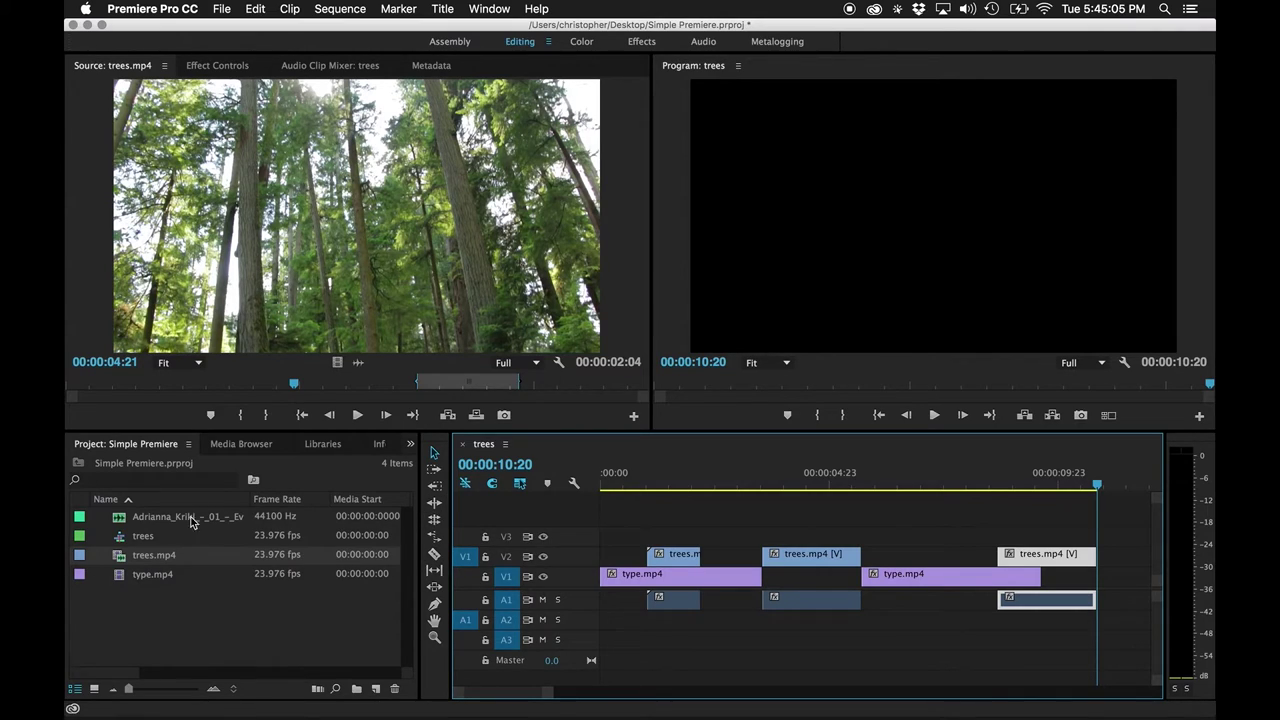
Expand the V2 and V1 tracks in turn to view their clip thumbnails, and collapse them again.
{"action": "double_click", "coordinate": [568, 562]}
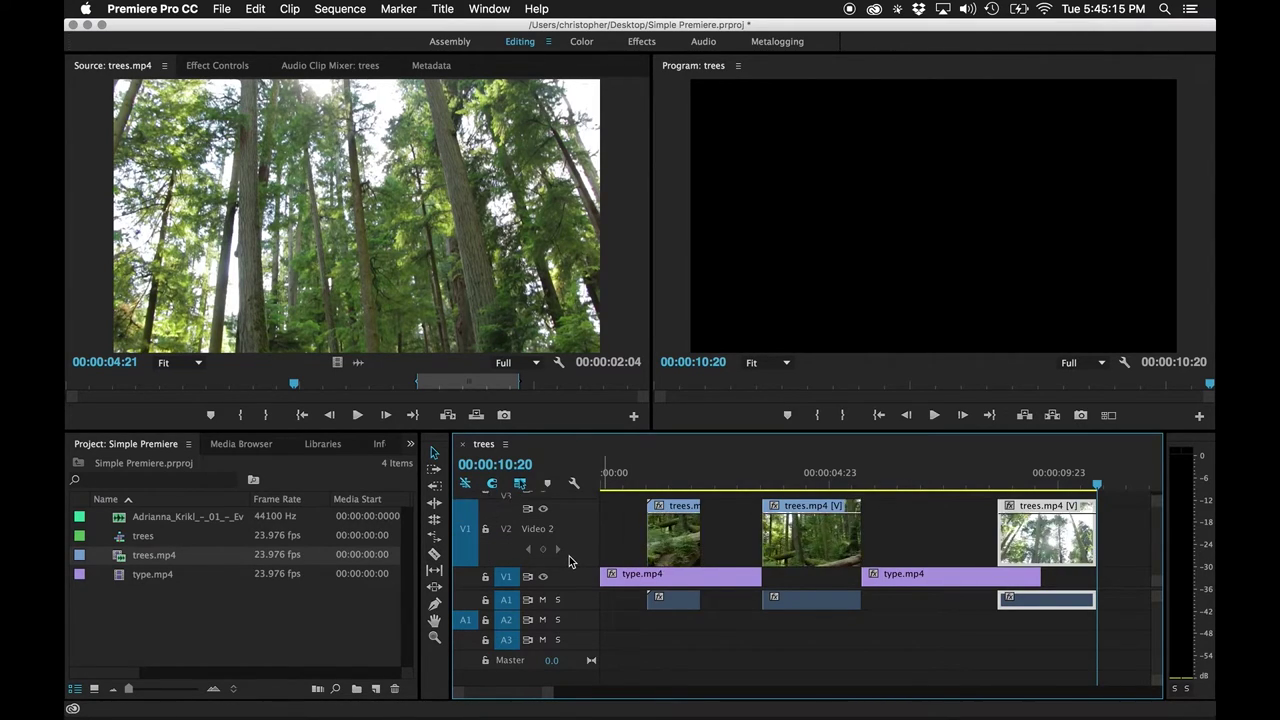
{"action": "scroll", "coordinate": [577, 578], "scroll_direction": "down", "scroll_amount": 3}
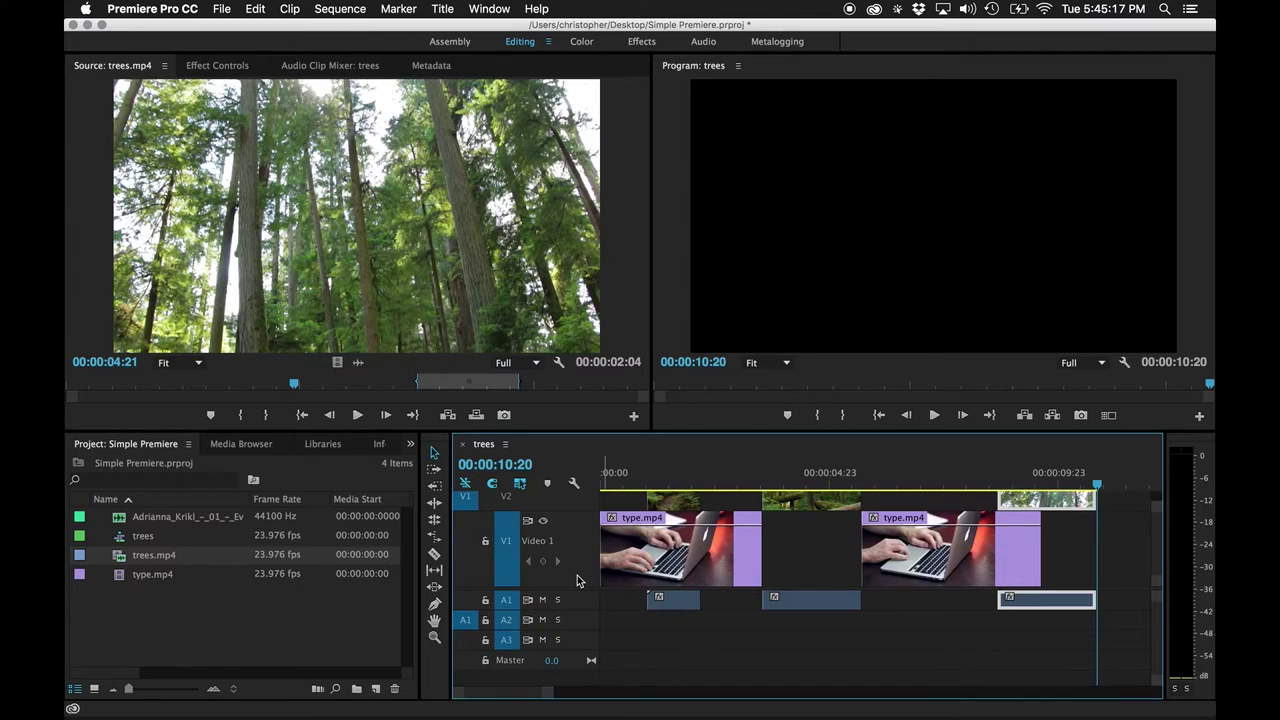
{"action": "scroll", "coordinate": [577, 578], "scroll_direction": "up", "scroll_amount": 2}
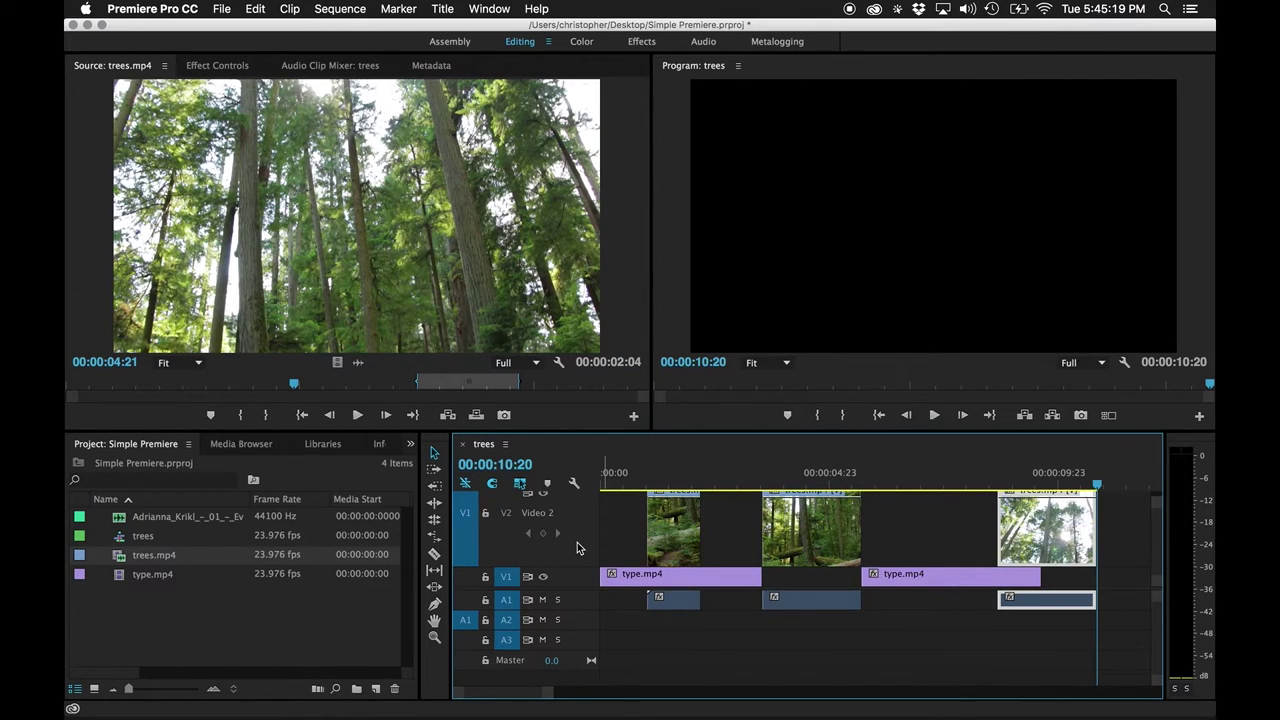
{"action": "double_click", "coordinate": [577, 542]}
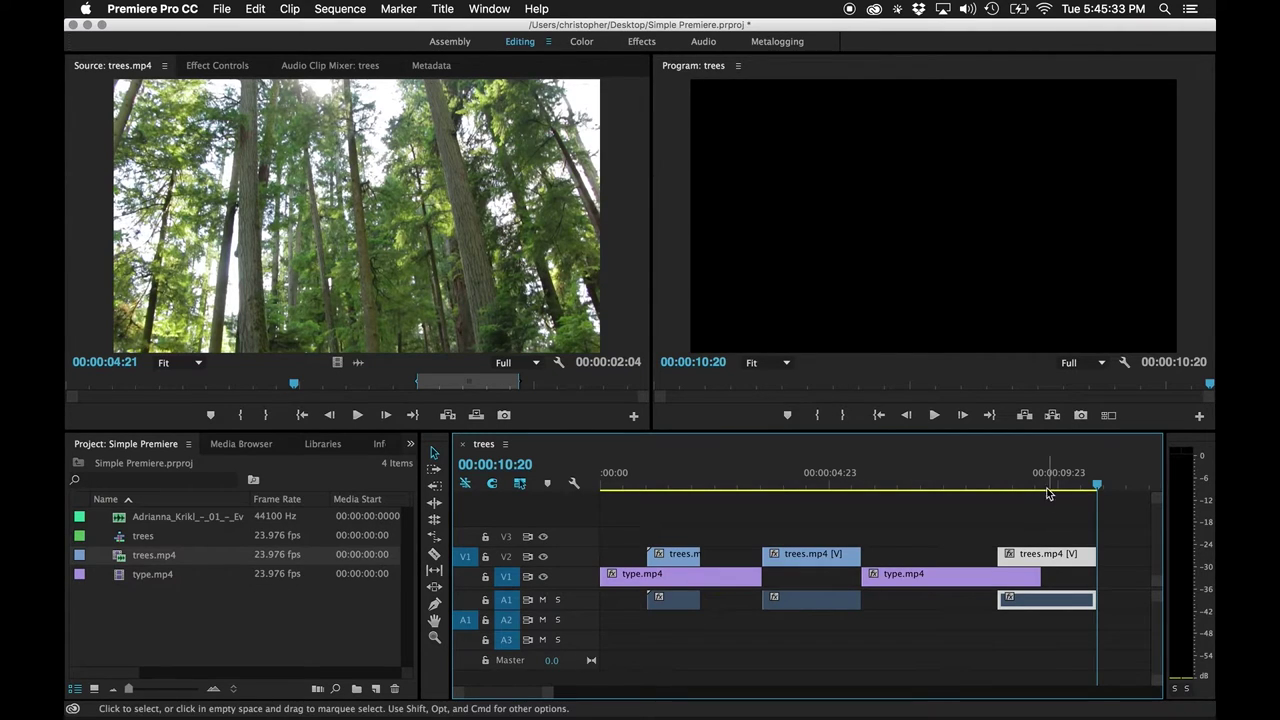
Play part of the last trees.mp4 clip to hear its audio, stopping at 00:00:09:23.
{"action": "left_click", "coordinate": [1013, 484]}
{"action": "key", "text": "space"}
{"action": "key", "text": "space"}
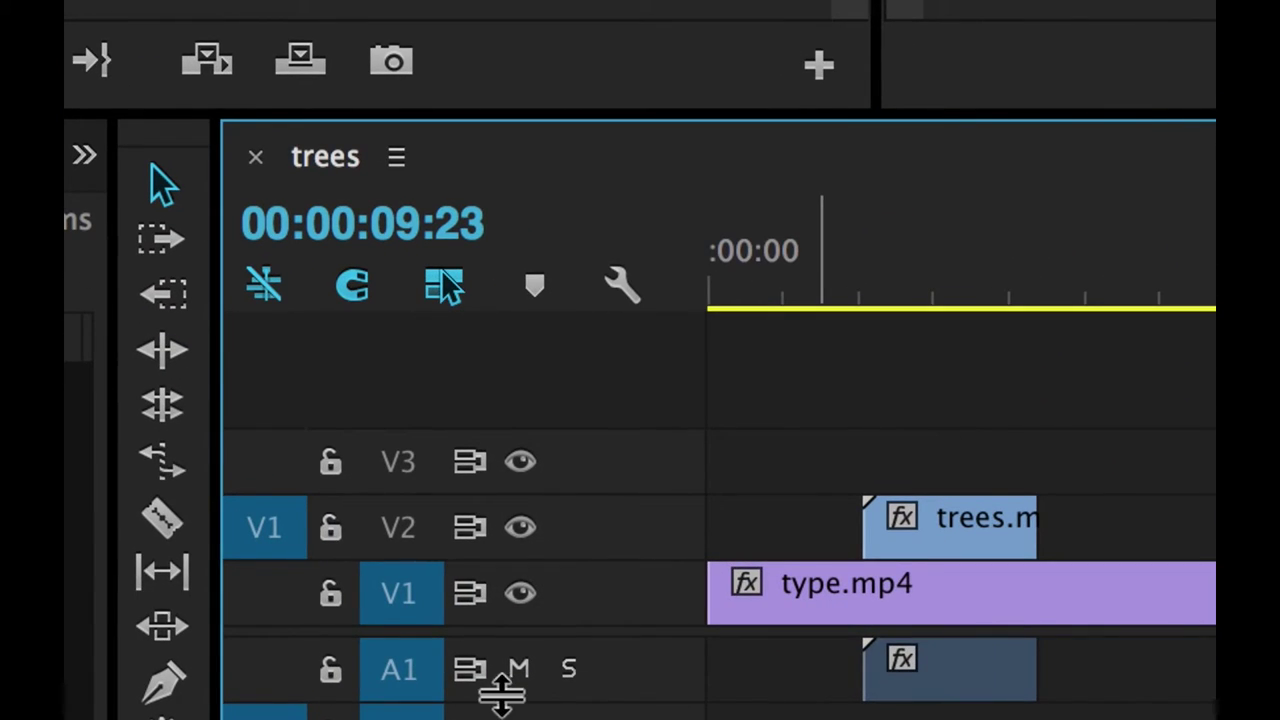
Mute audio track A1 after briefly locking and unlocking it, and play into the last trees.mp4 clip.
{"action": "left_click", "coordinate": [331, 670]}
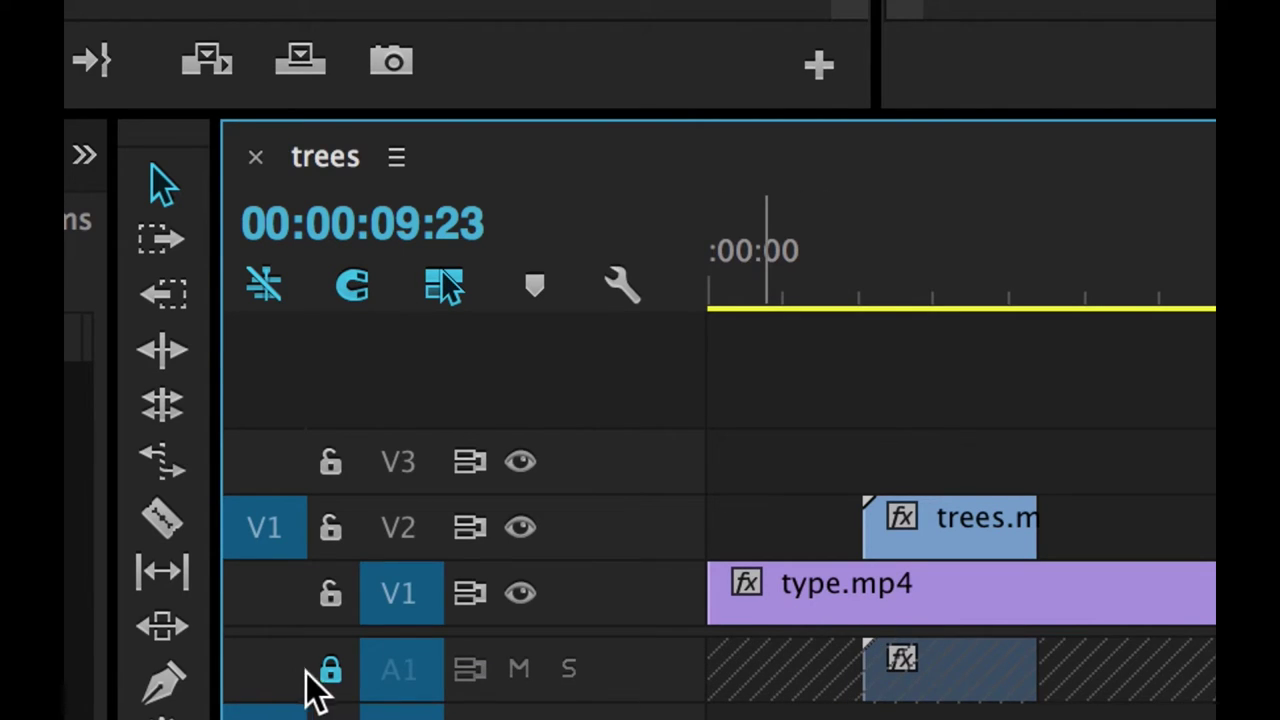
{"action": "left_click", "coordinate": [331, 670]}
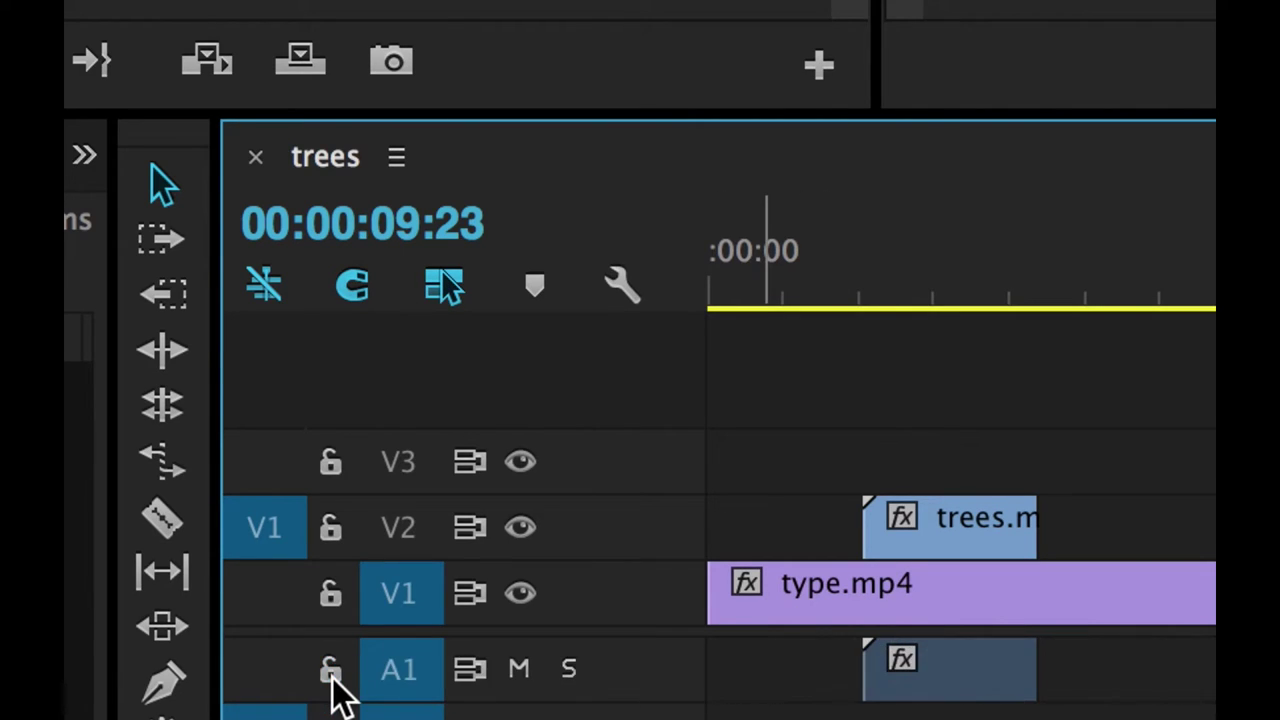
{"action": "left_click", "coordinate": [519, 669]}
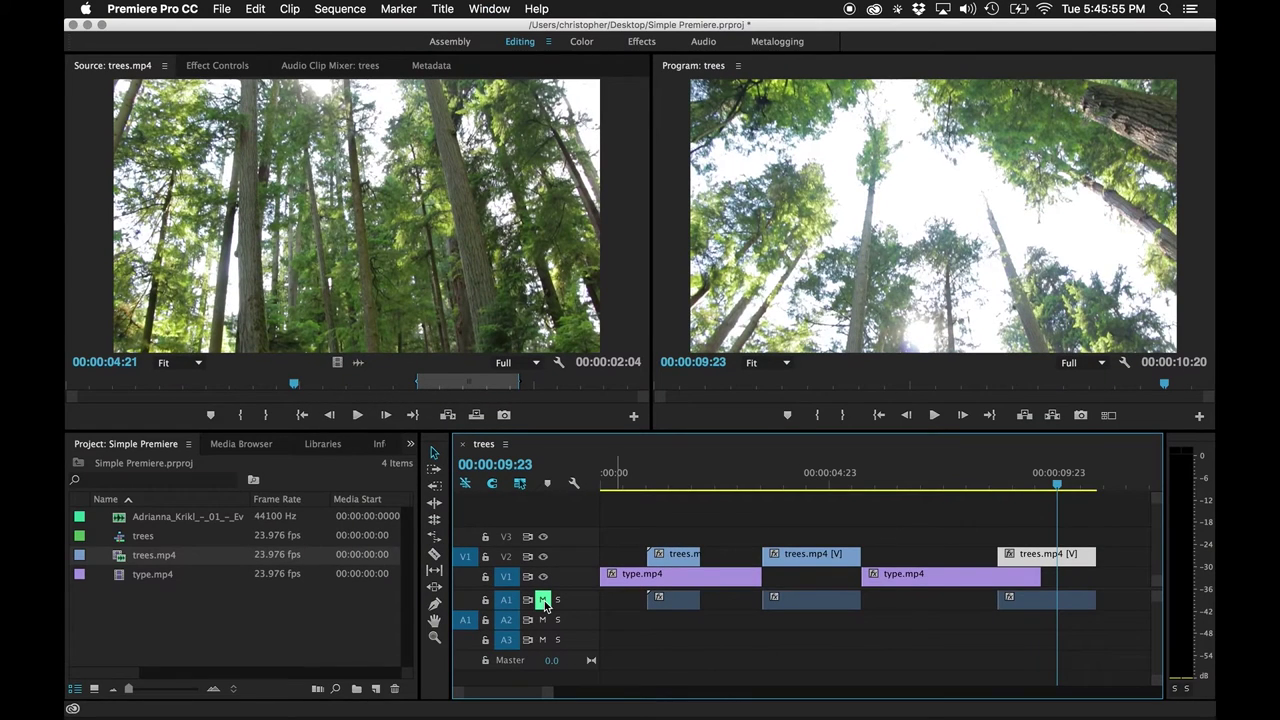
{"action": "left_click", "coordinate": [988, 477]}
{"action": "key", "text": "space"}
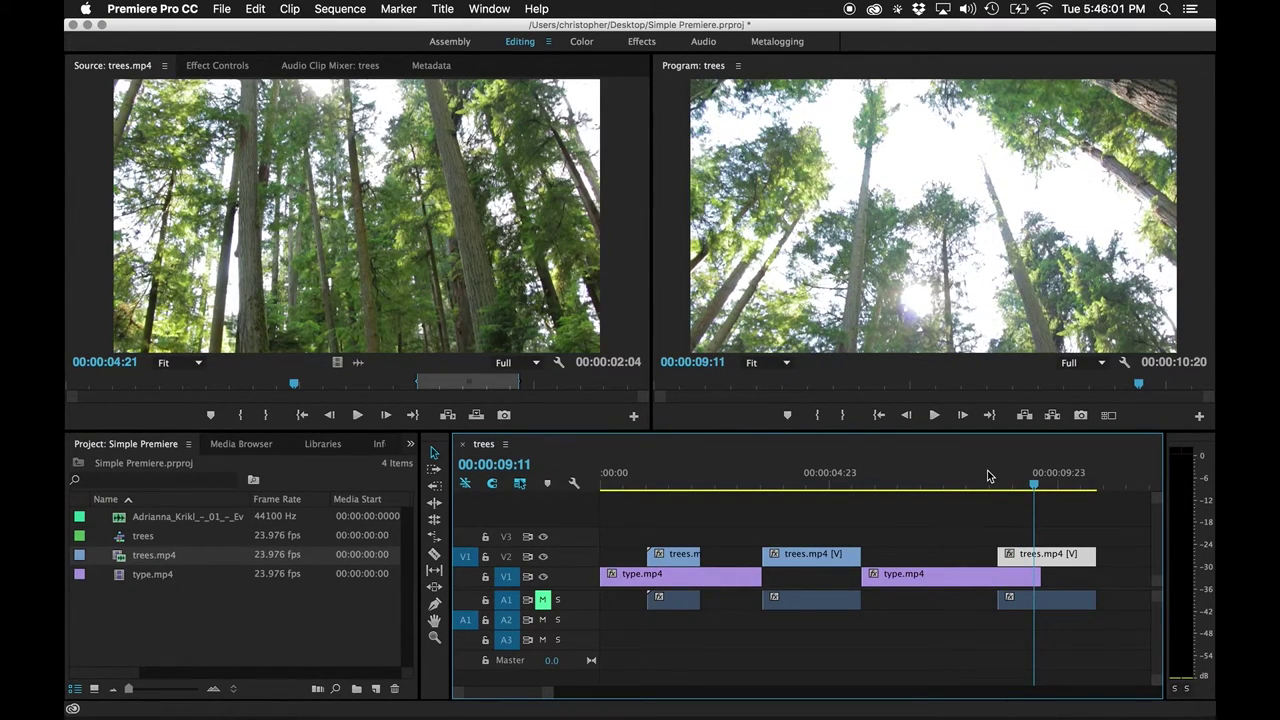
Place the Every_Way MP3 music on A2 at the start of the sequence, play the sequence with it, and select the music clip.
{"action": "left_click", "coordinate": [160, 520]}
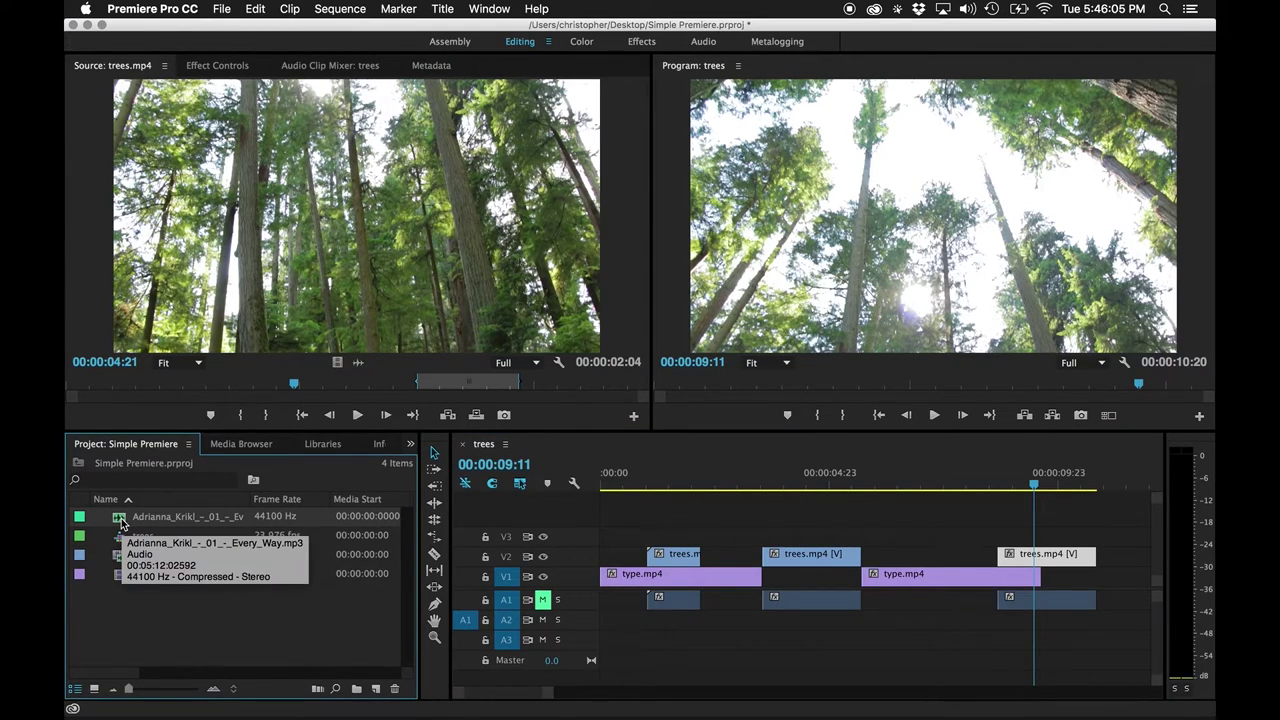
{"action": "left_click_drag", "start_coordinate": [153, 521], "coordinate": [605, 621]}
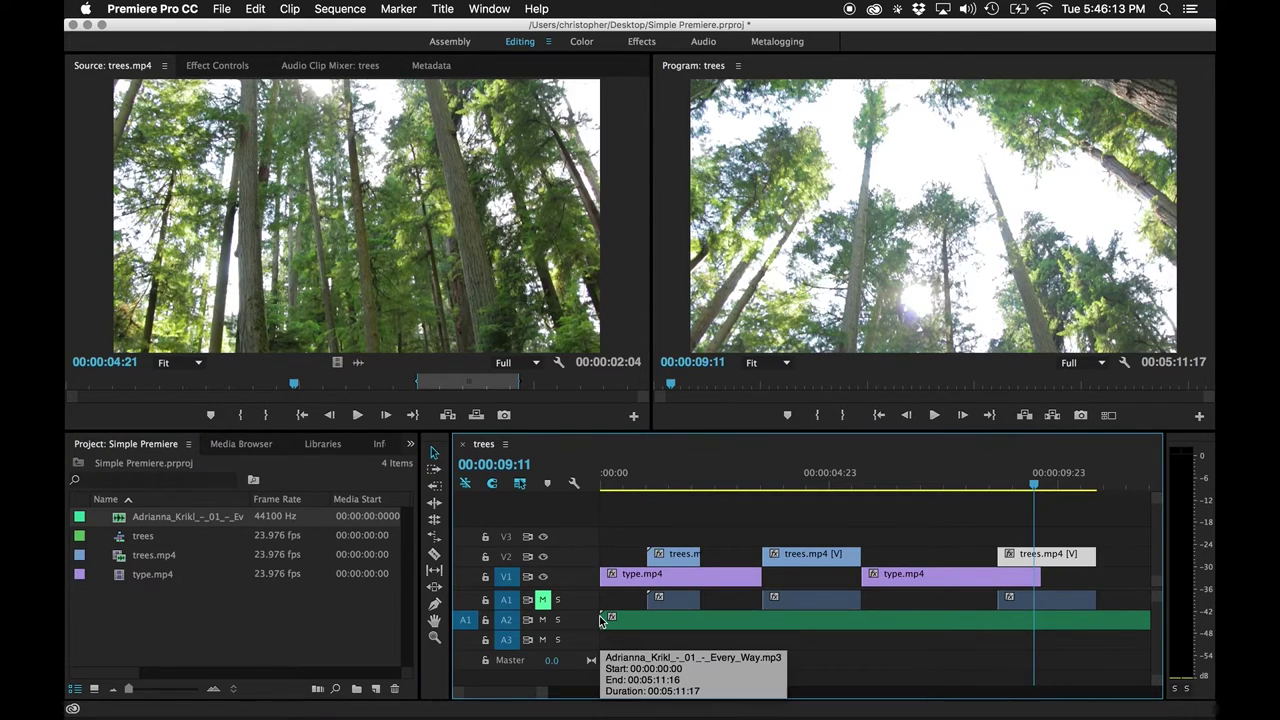
{"action": "key", "text": "Home"}
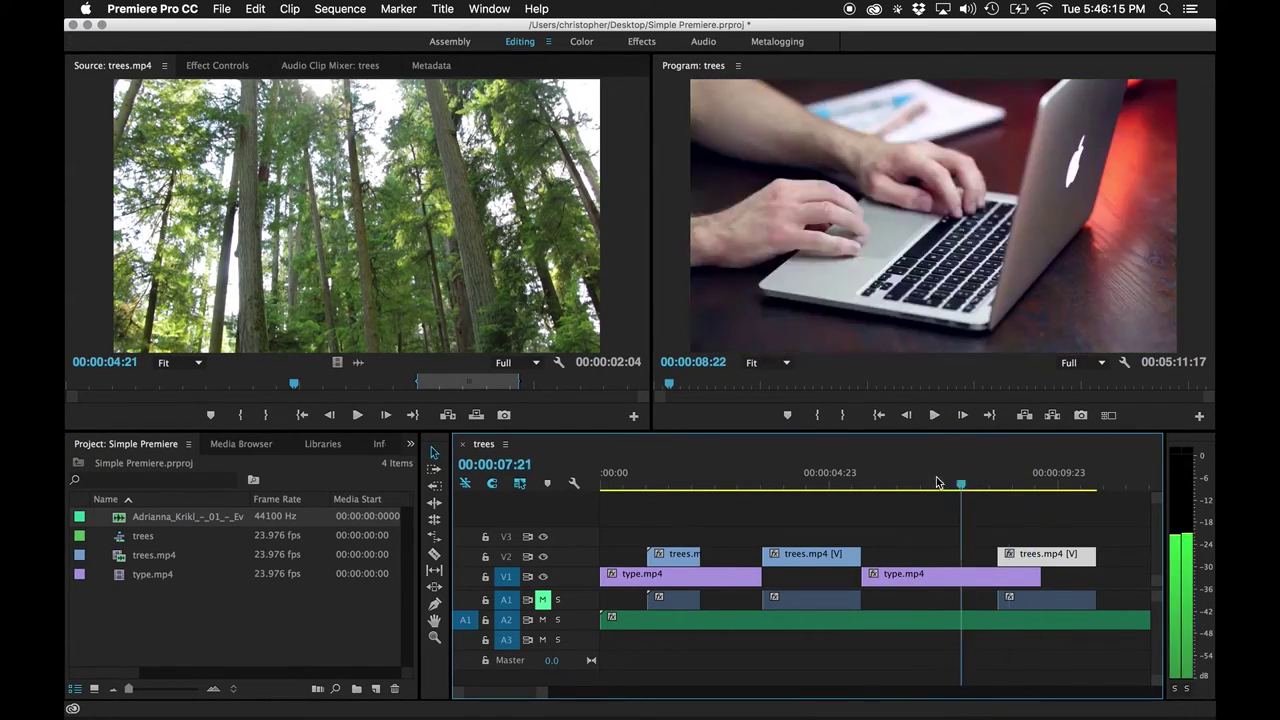
{"action": "key", "text": "space"}
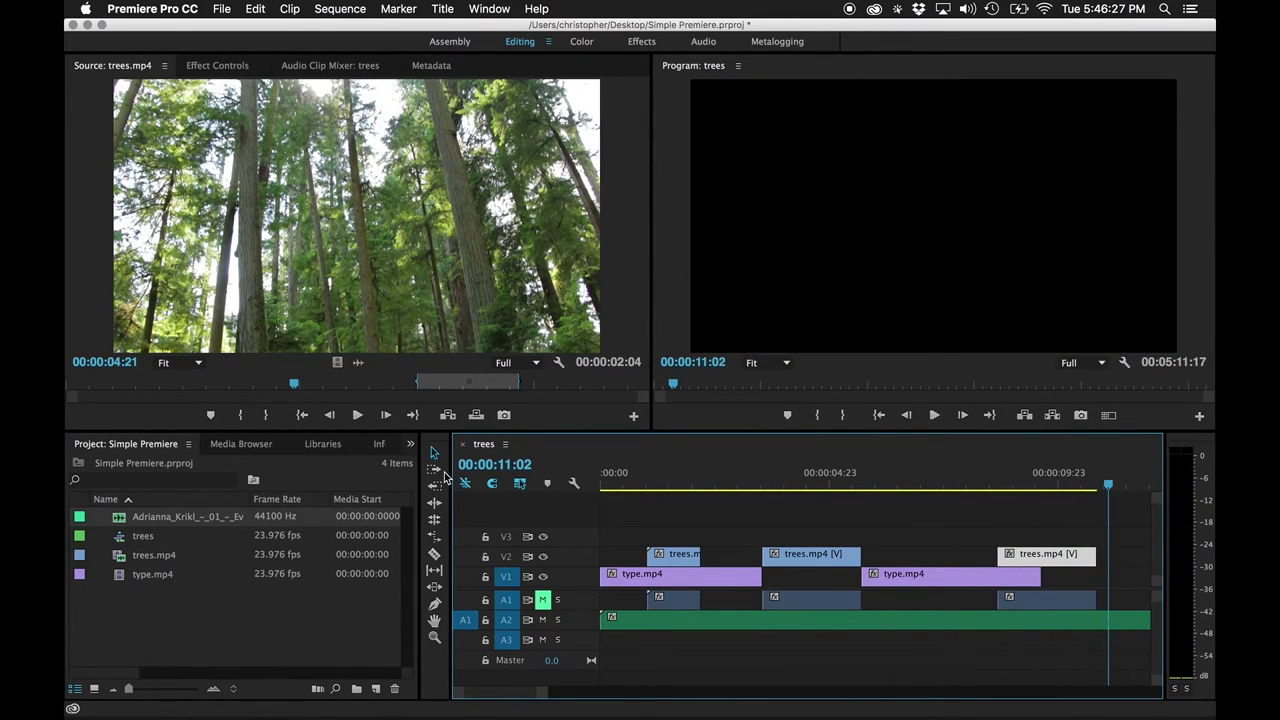
{"action": "left_click", "coordinate": [689, 622]}
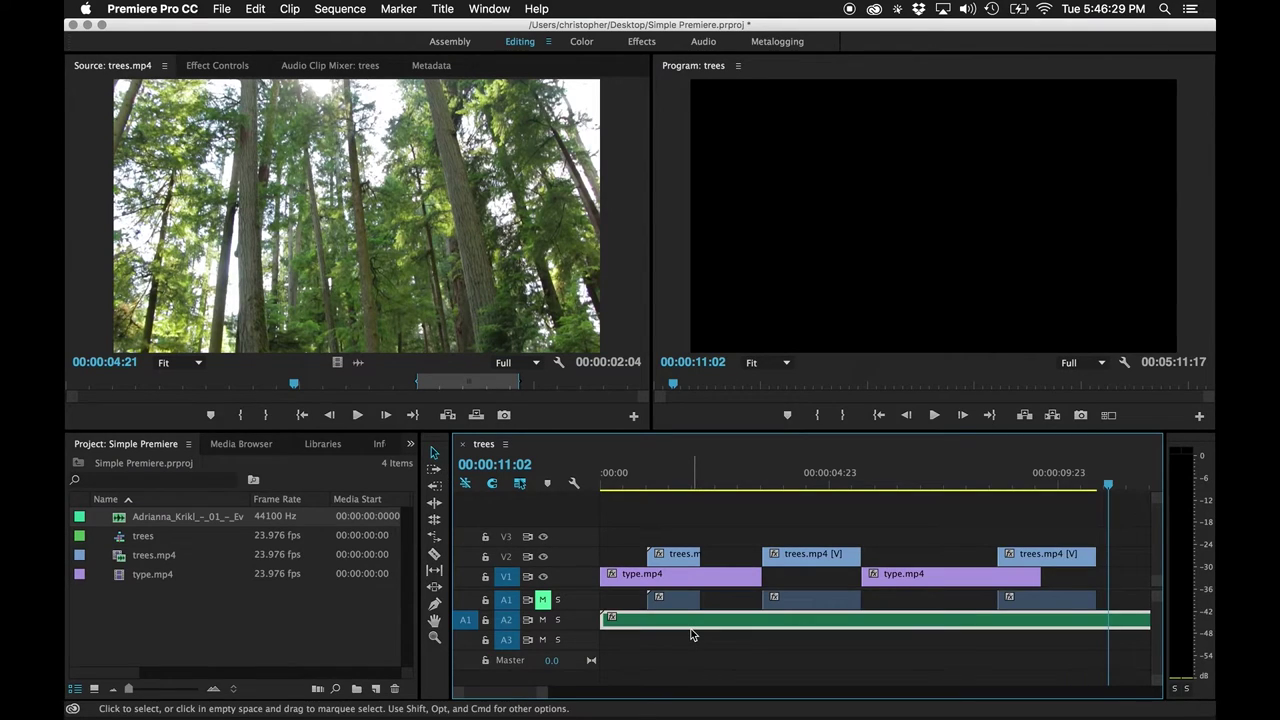
Delete the music clip from A2, open the Every_Way MP3 in the Source monitor, and audition its opening section.
{"action": "key", "text": "Delete"}
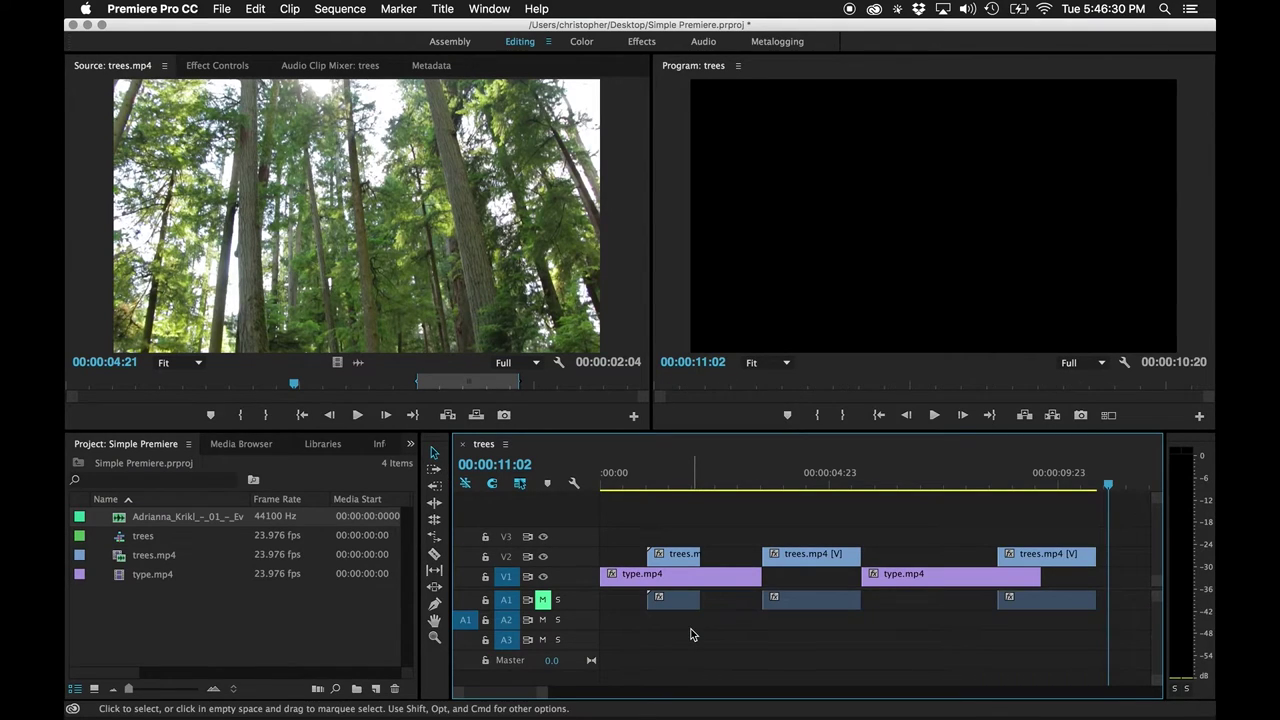
{"action": "double_click", "coordinate": [119, 521]}
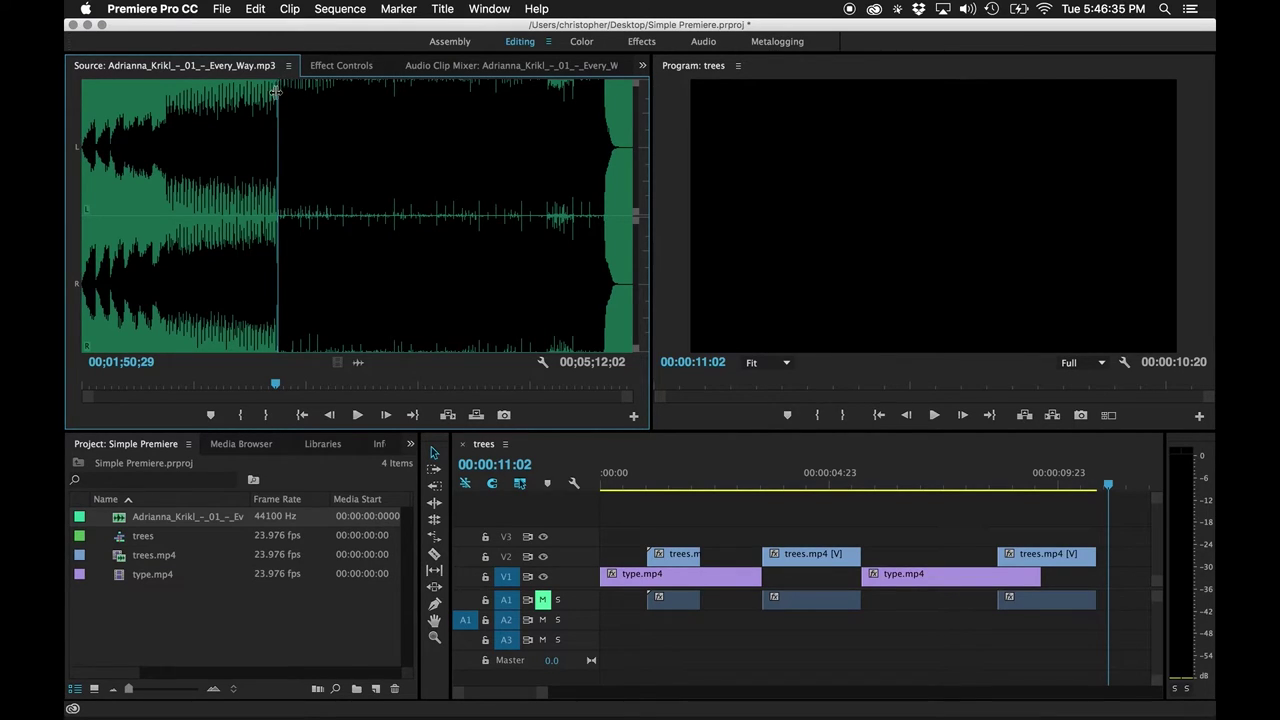
{"action": "left_click_drag", "start_coordinate": [275, 90], "coordinate": [139, 101]}
{"action": "key", "text": "space"}
{"action": "key", "text": "space"}
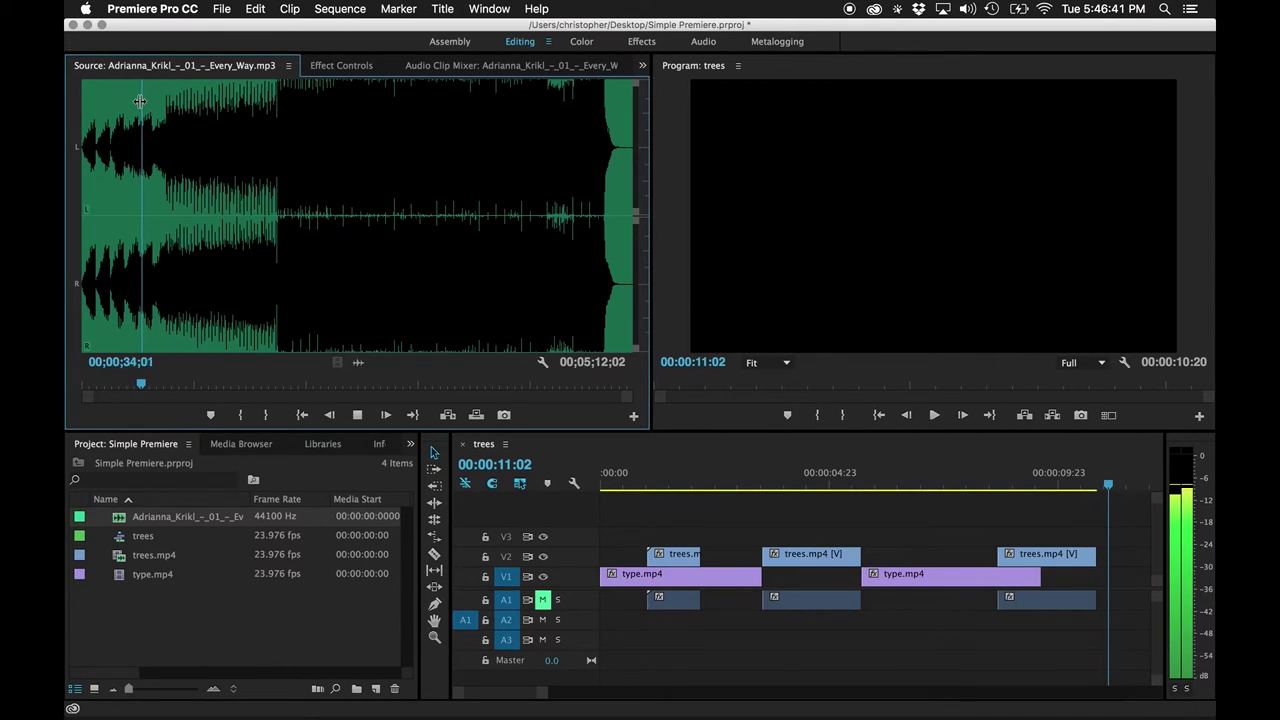
{"action": "left_click_drag", "start_coordinate": [140, 101], "coordinate": [112, 97]}
{"action": "key", "text": "space"}
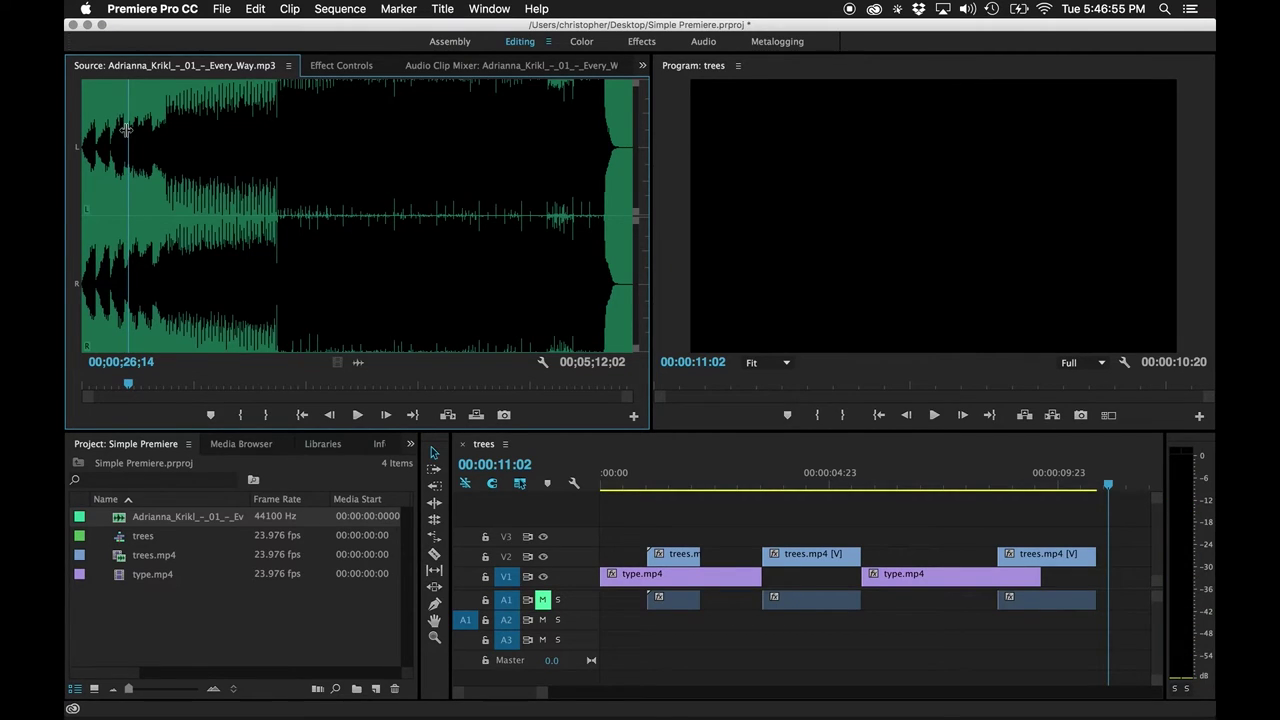
Mark an In point in the Every_Way MP3 at 00;00;16;17, where the waveform's third swell begins.
{"action": "left_click_drag", "start_coordinate": [129, 96], "coordinate": [109, 95]}
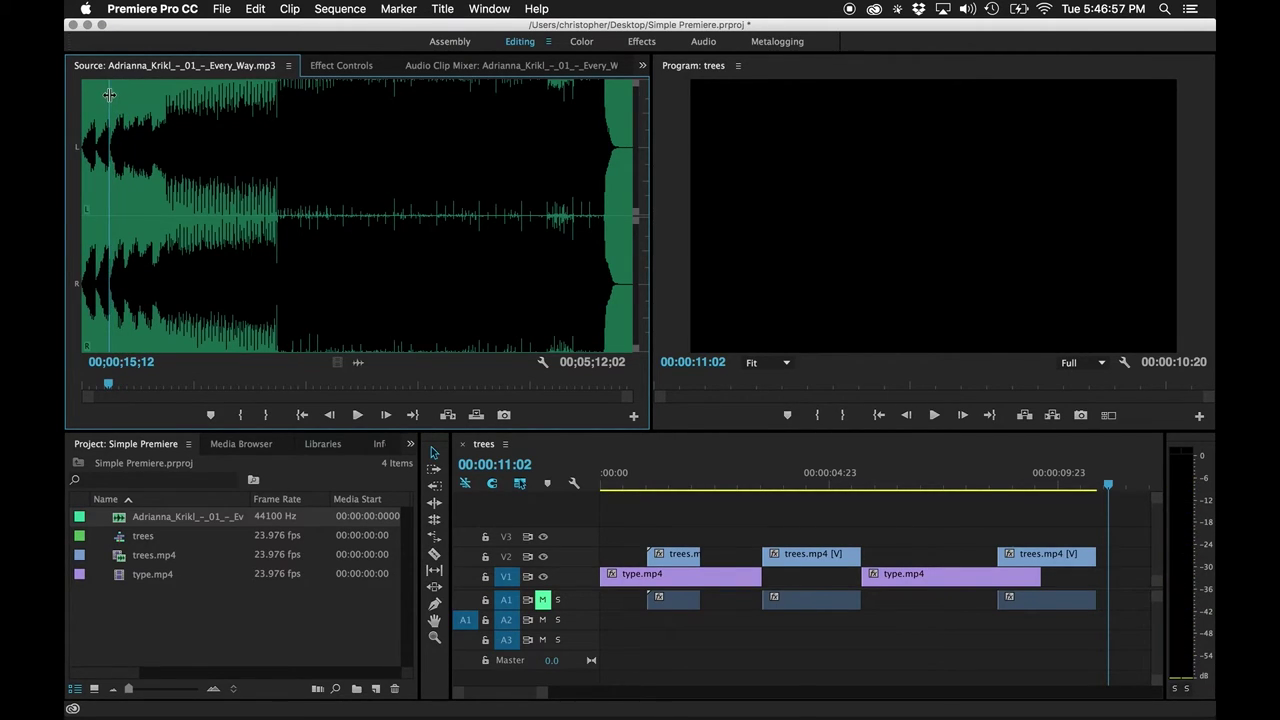
{"action": "key", "text": "equal"}
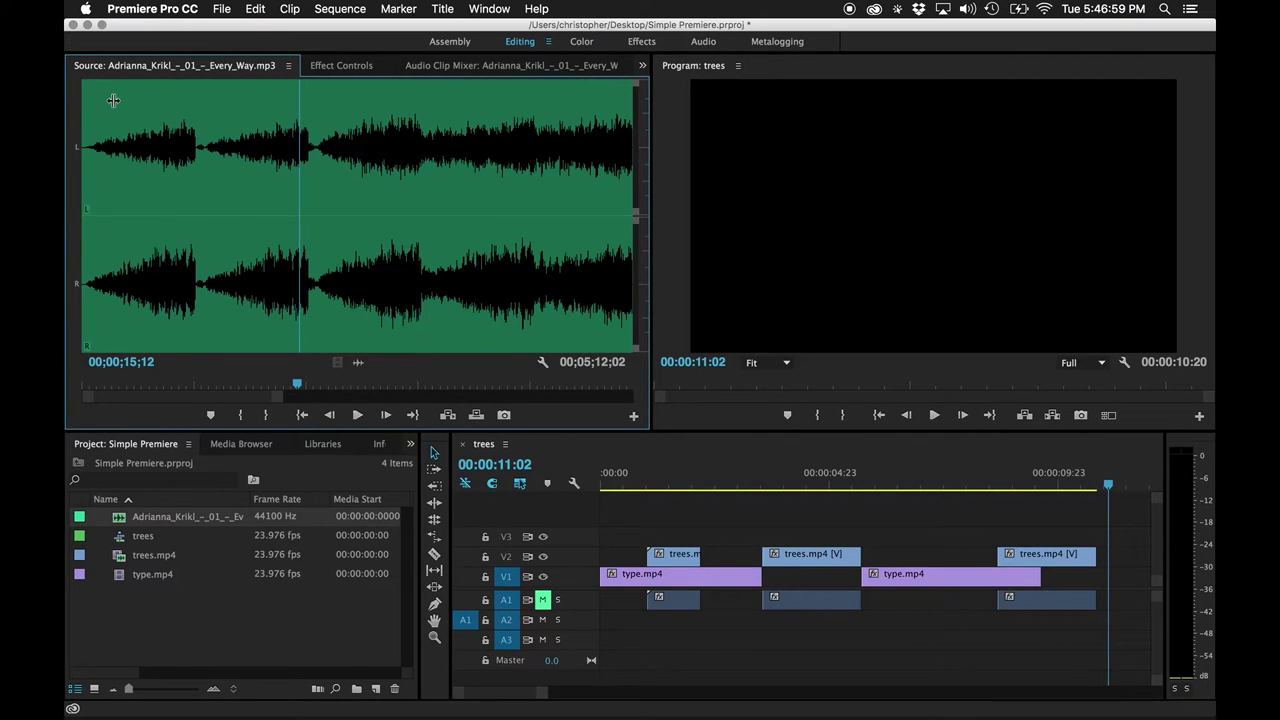
{"action": "mouse_move", "coordinate": [298, 112]}
{"action": "left_mouse_down"}
{"action": "mouse_move", "coordinate": [386, 110]}
{"action": "mouse_move", "coordinate": [316, 109]}
{"action": "left_mouse_up"}
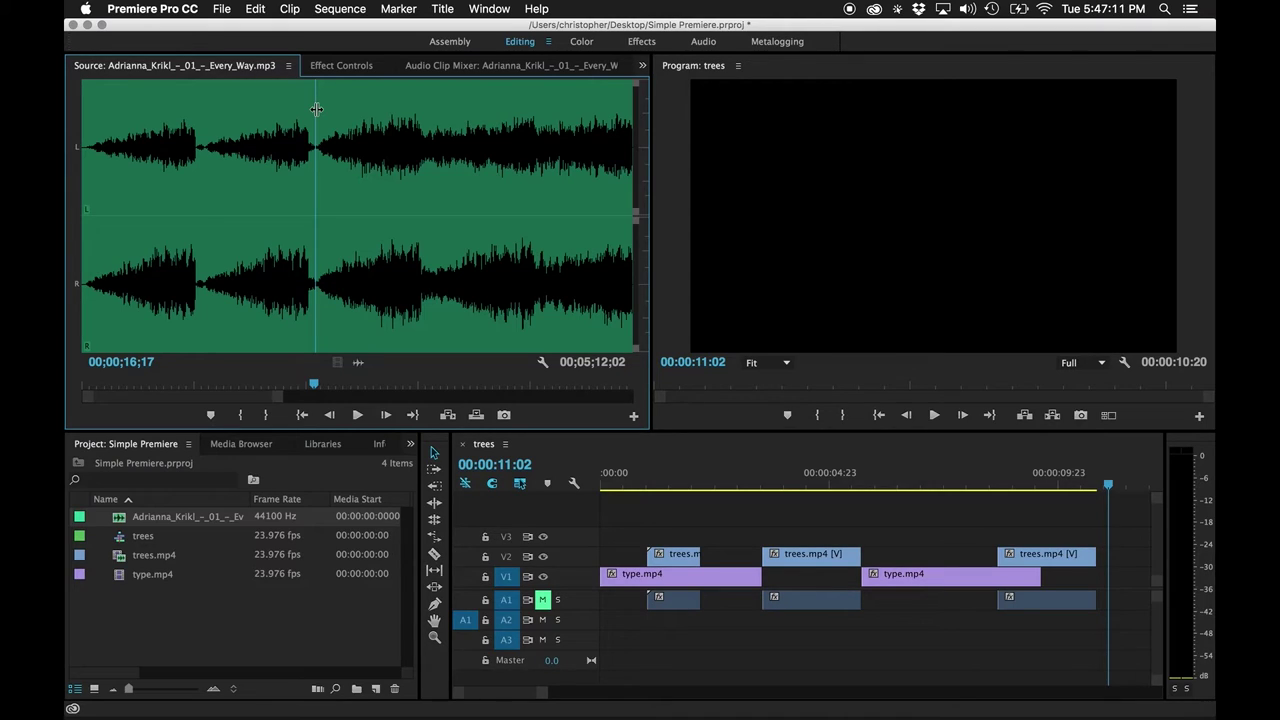
{"action": "key", "text": "i"}
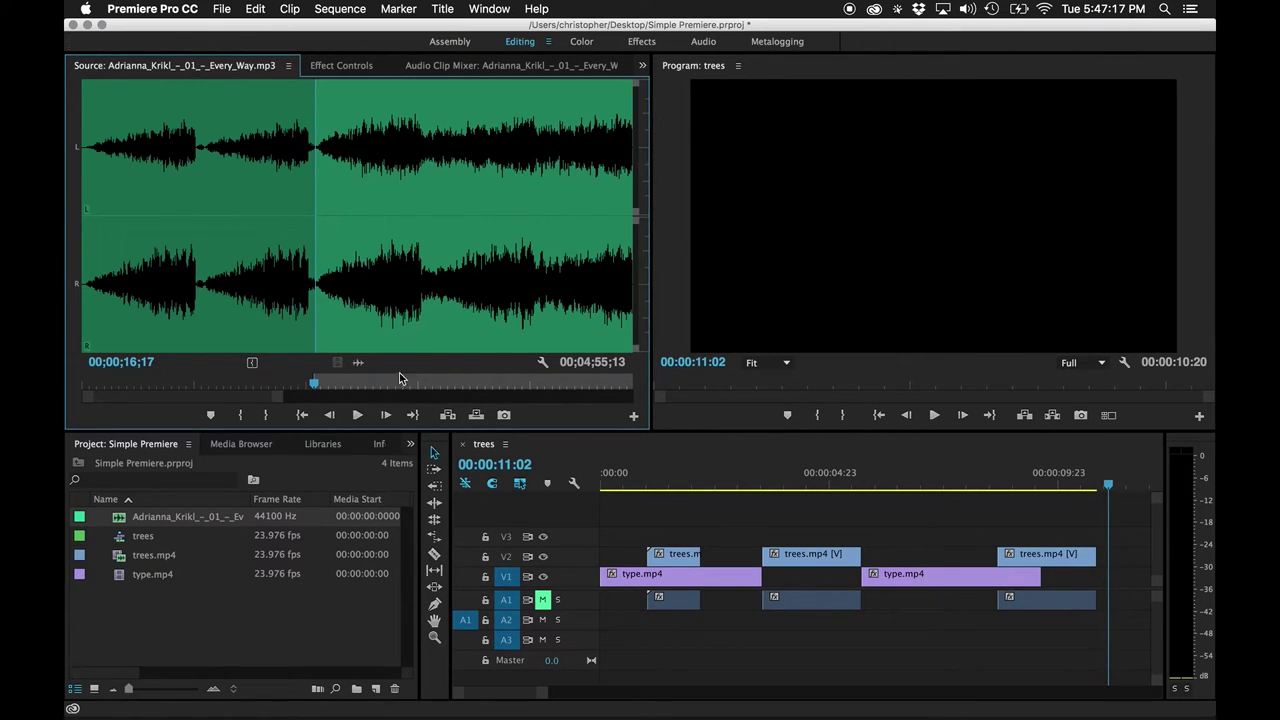
Inspect the music waveform after the In point, and briefly view trees.mp4 in the Source monitor before reopening the Every_Way MP3.
{"action": "left_click", "coordinate": [423, 136]}
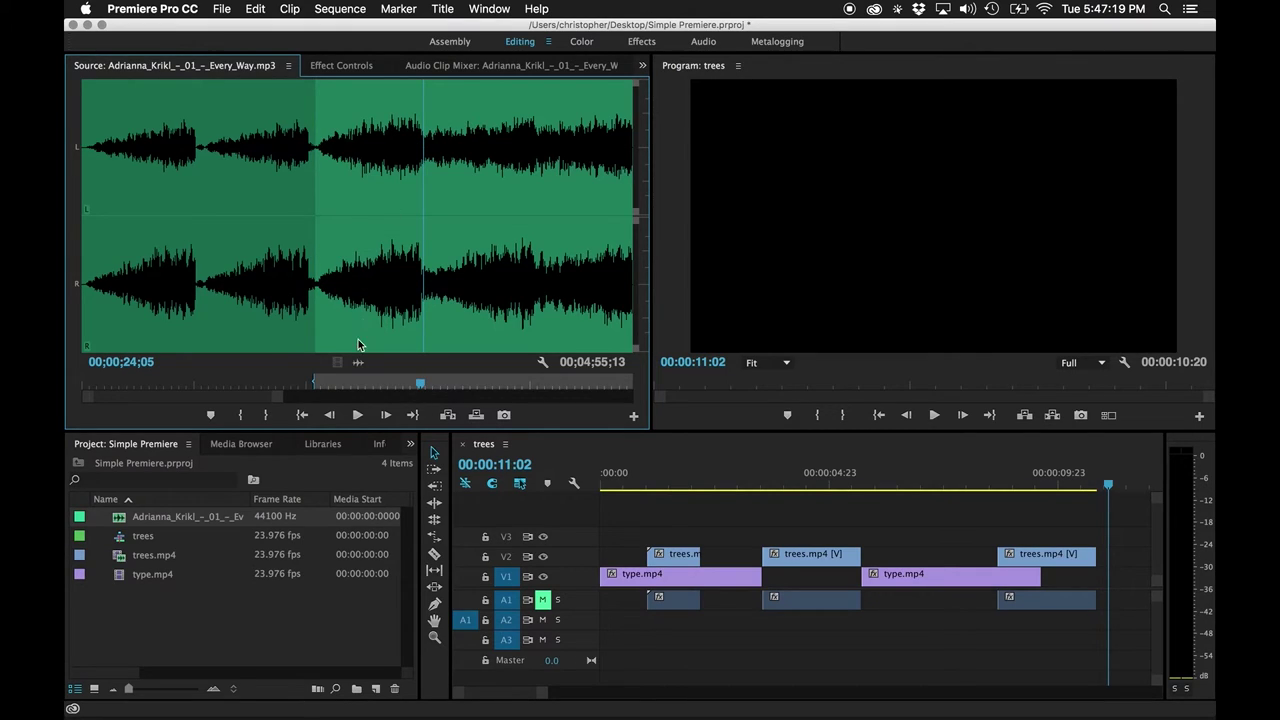
{"action": "left_click_drag", "start_coordinate": [326, 208], "coordinate": [326, 262]}
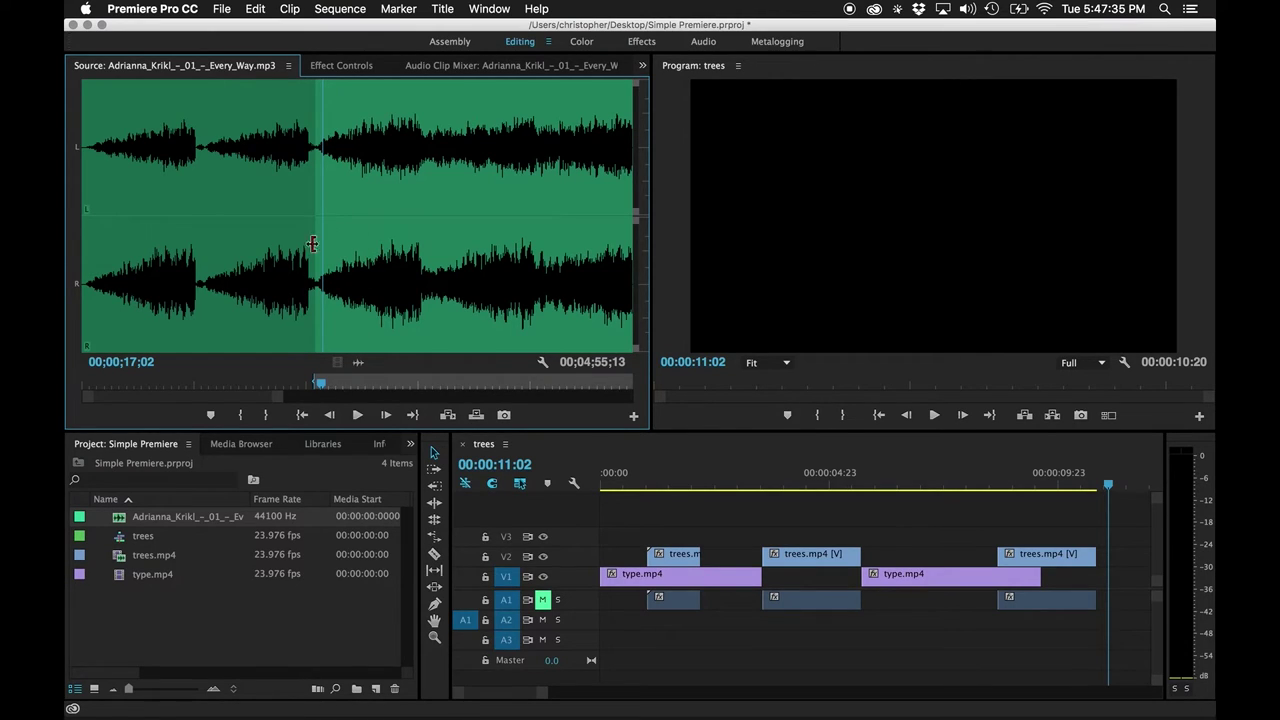
{"action": "double_click", "coordinate": [118, 561]}
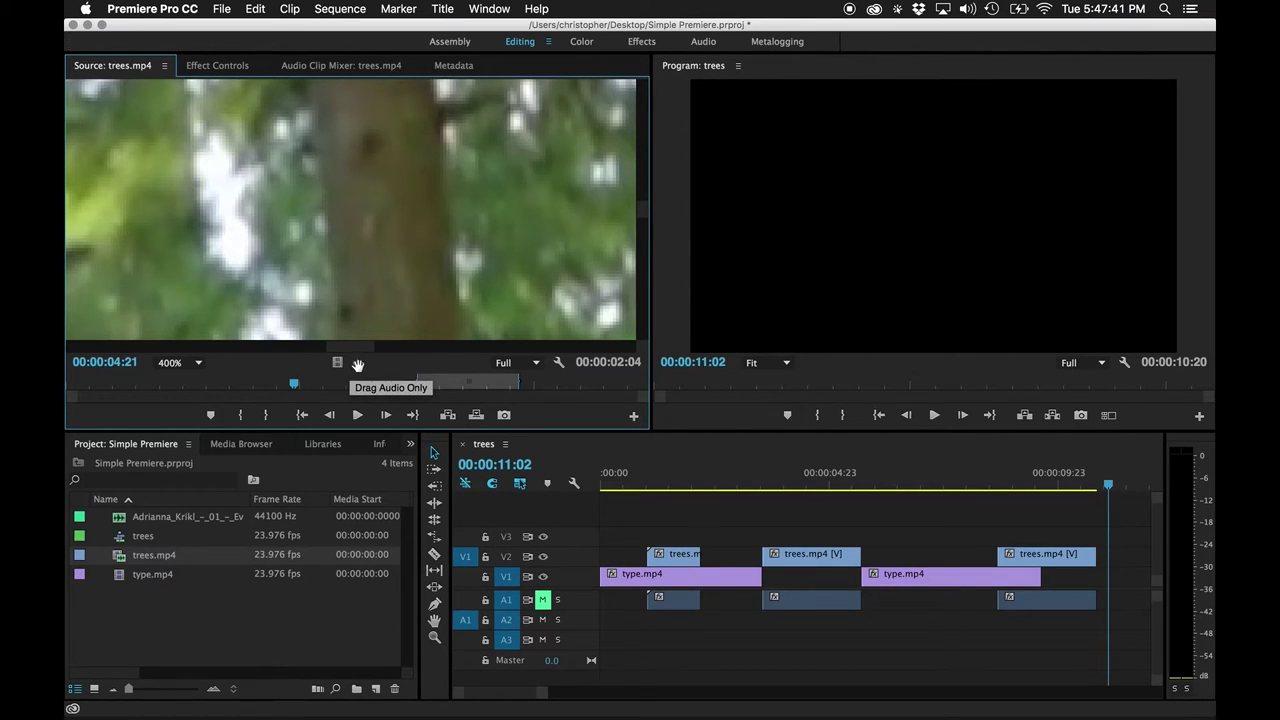
{"action": "double_click", "coordinate": [125, 521]}
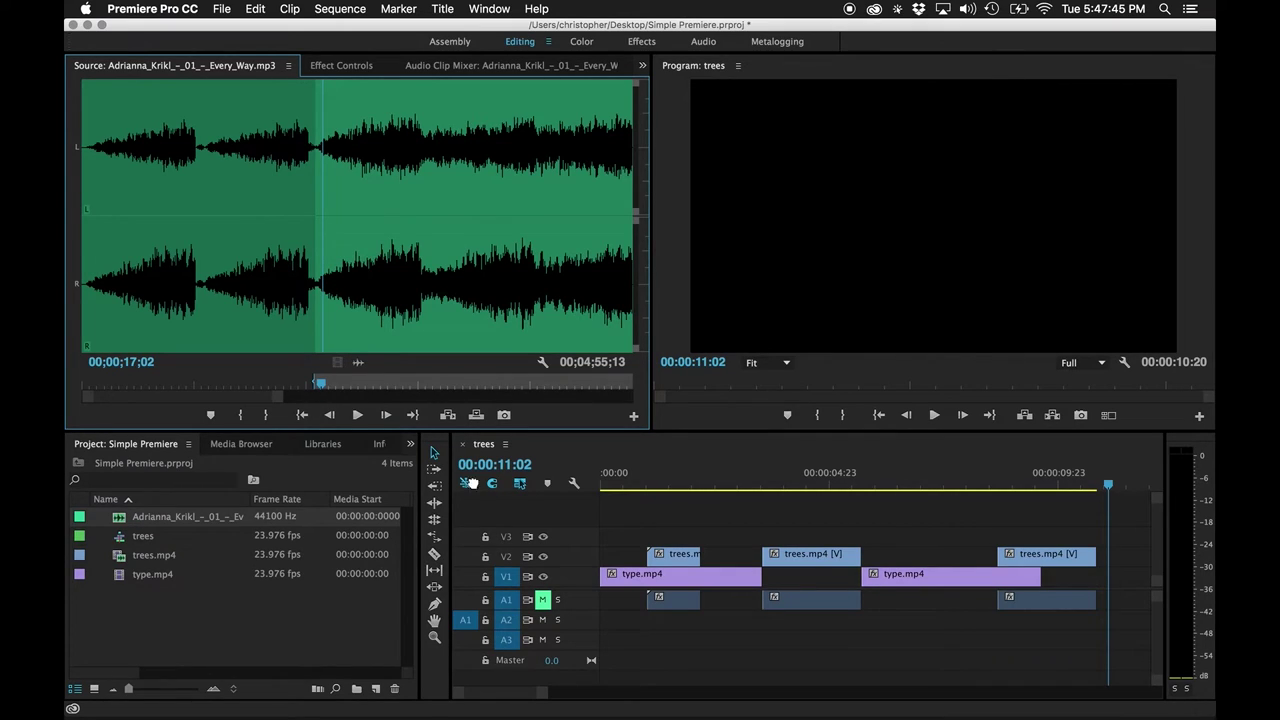
Place the trimmed Every_Way music on A2 at the start of the sequence and play the sequence through from the beginning.
{"action": "left_click_drag", "start_coordinate": [470, 483], "coordinate": [595, 628]}
{"action": "key", "text": "Home"}
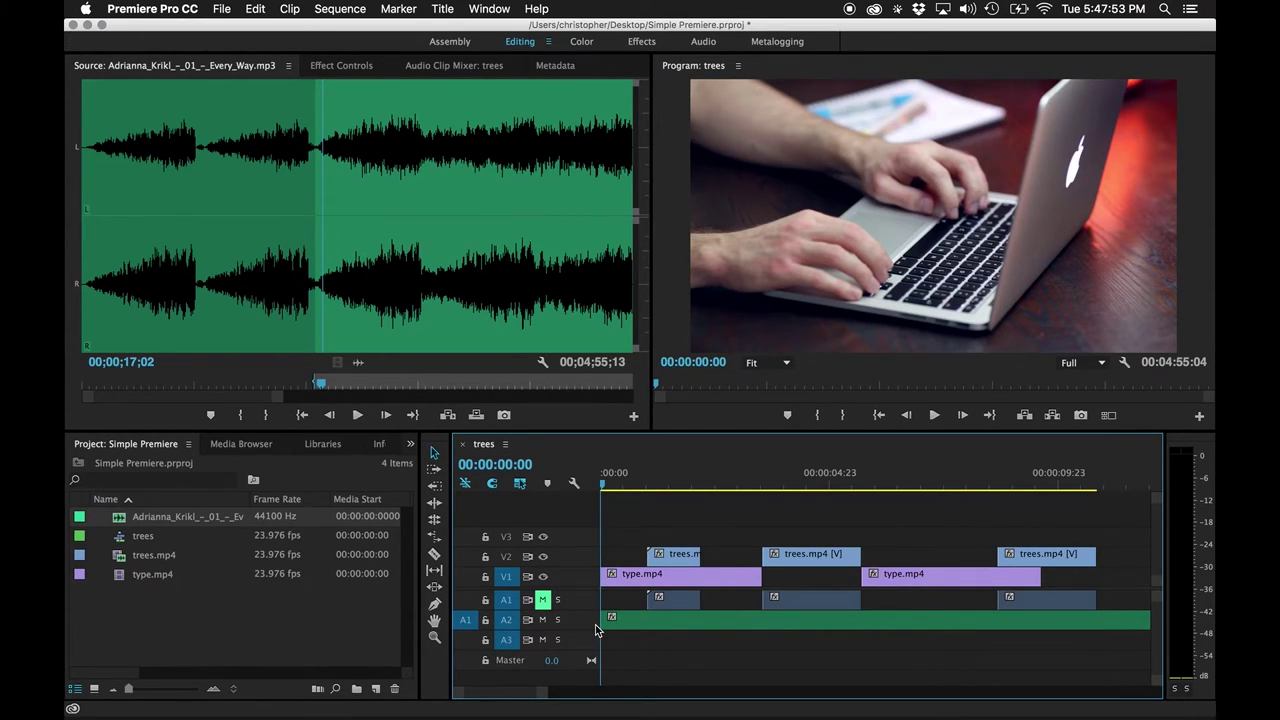
{"action": "key", "text": "space"}
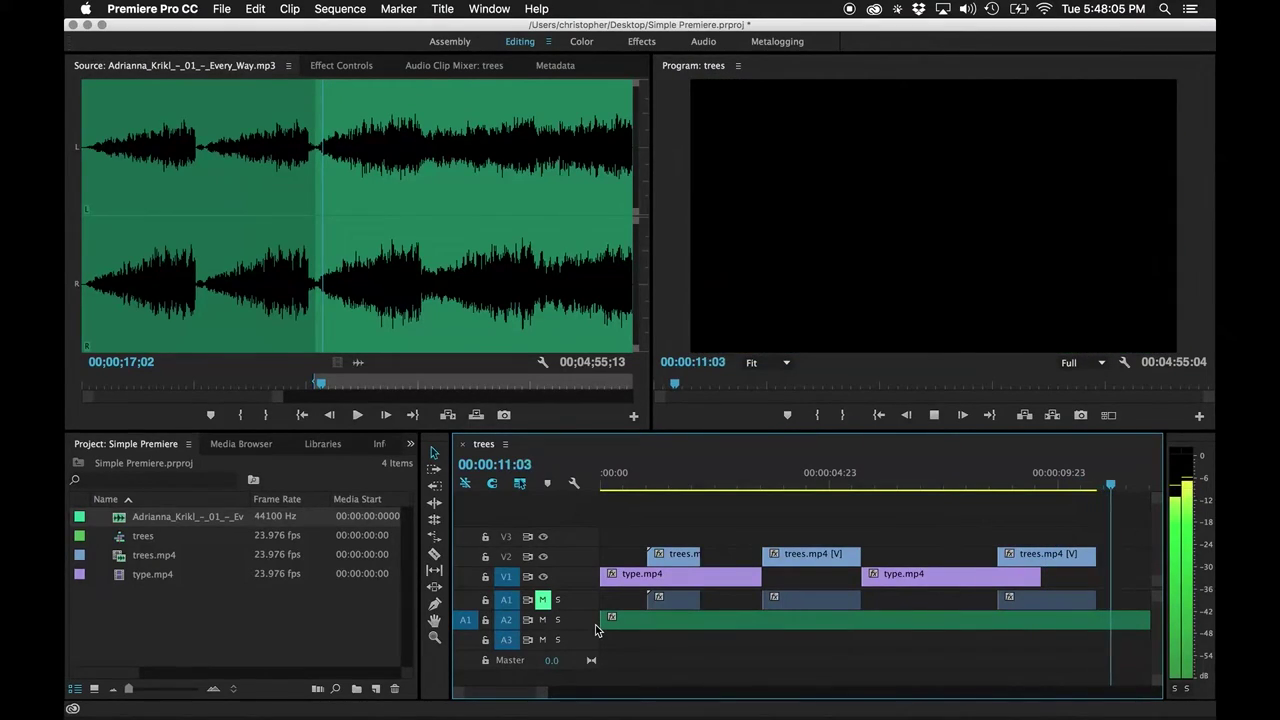
{"action": "key", "text": "space"}
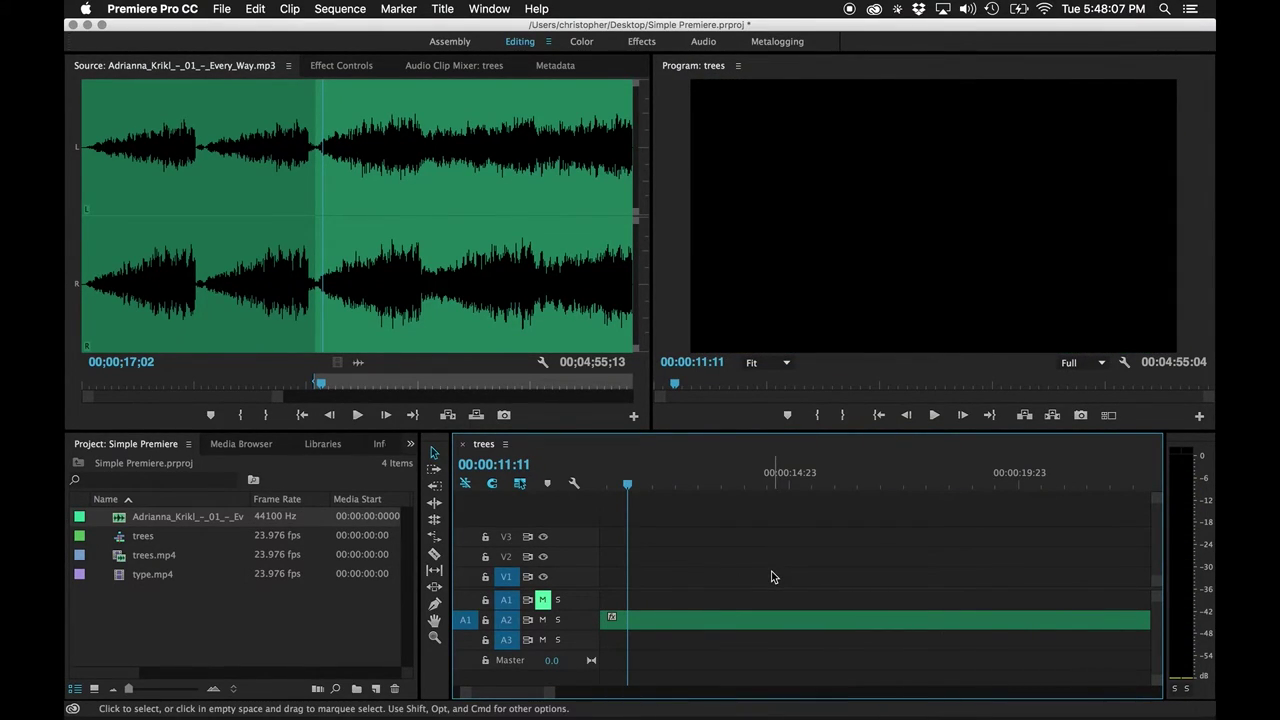
Listen to the music around the end of the last trees.mp4 clip and split the A2 music clip at 00:00:11:13.
{"action": "key", "text": "backslash"}
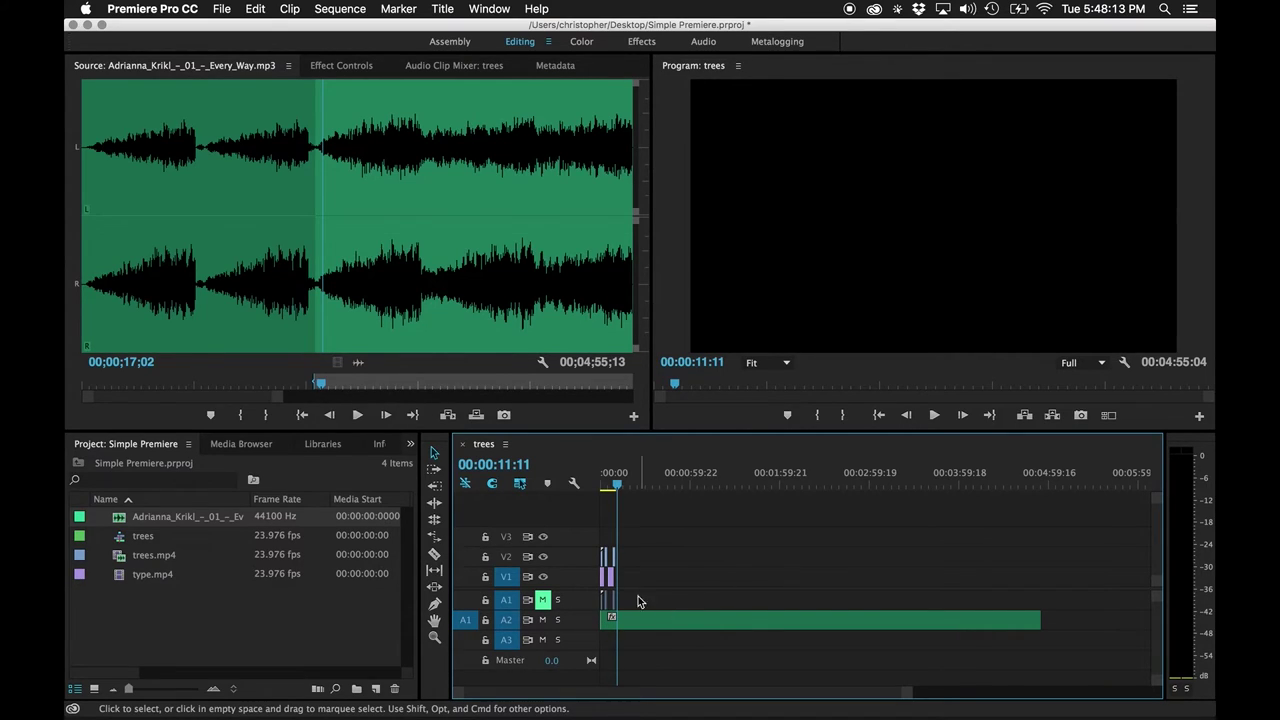
{"action": "scroll", "coordinate": [630, 588], "scroll_direction": "up", "scroll_amount": 5}
{"action": "scroll", "coordinate": [630, 588], "scroll_direction": "left", "scroll_amount": 5}
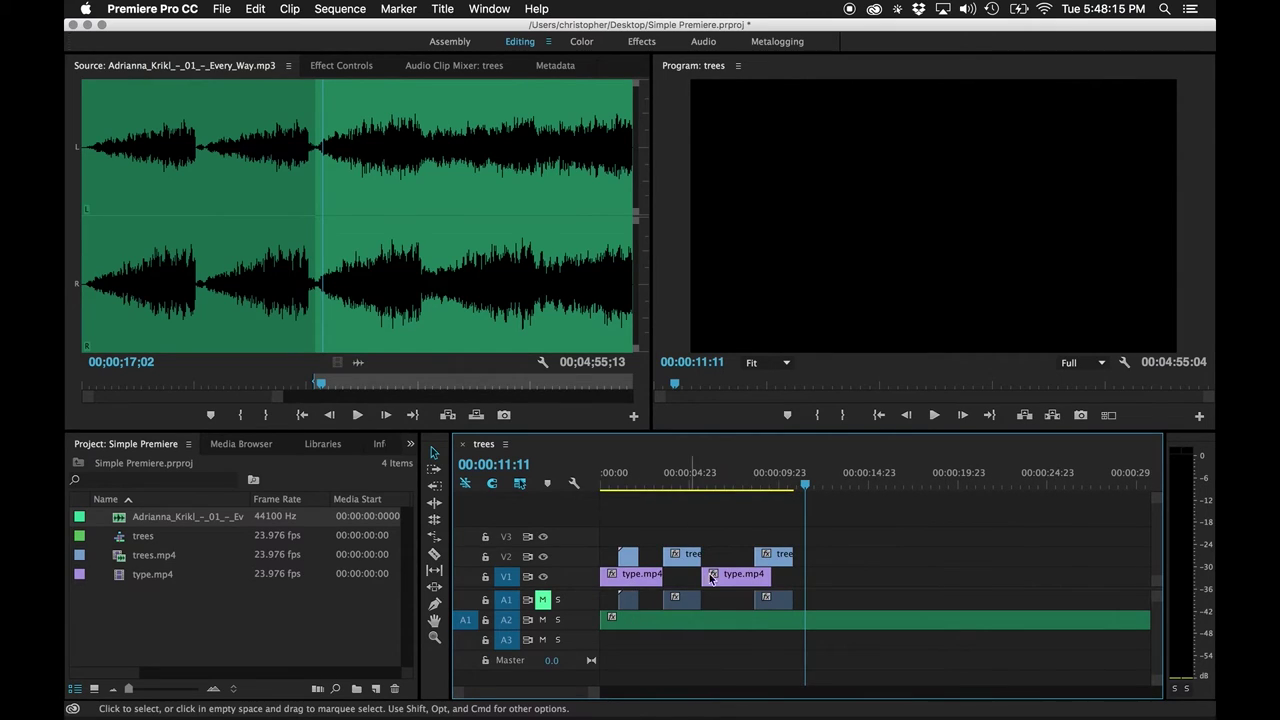
{"action": "scroll", "coordinate": [768, 583], "scroll_direction": "up", "scroll_amount": 3}
{"action": "scroll", "coordinate": [768, 583], "scroll_direction": "down", "scroll_amount": 1}
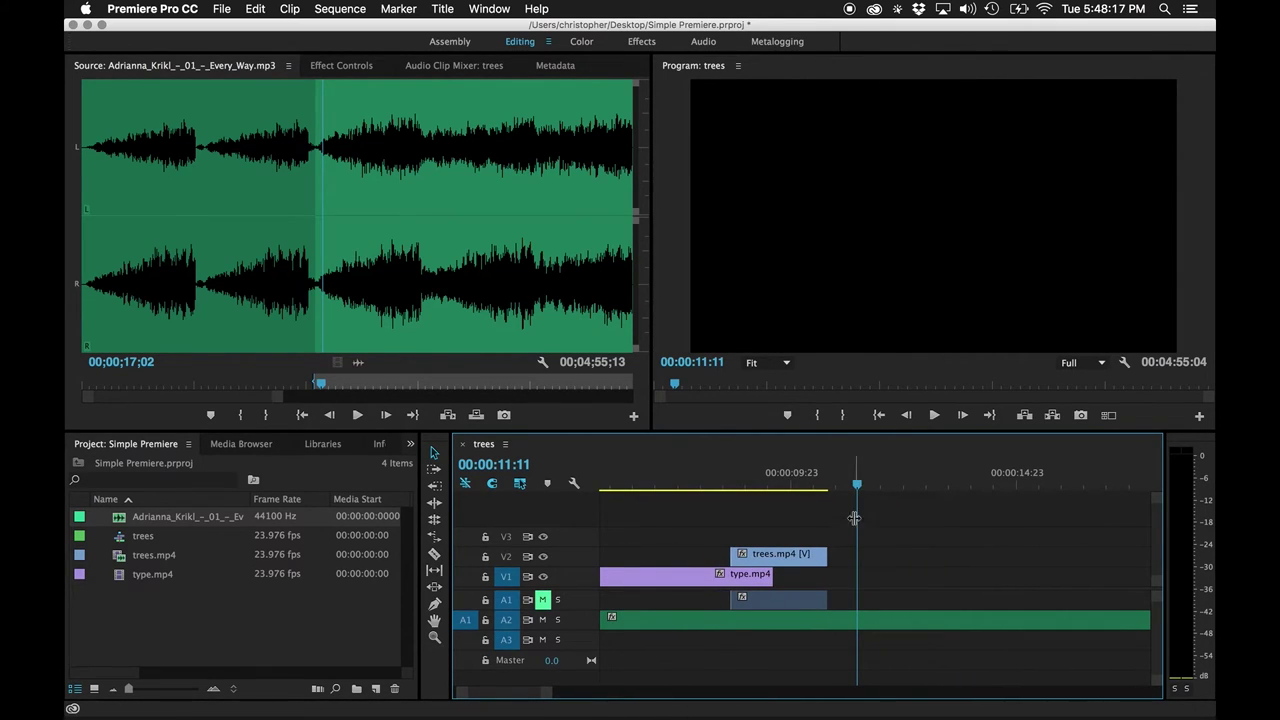
{"action": "left_click_drag", "start_coordinate": [857, 490], "coordinate": [823, 489]}
{"action": "key", "text": "space"}
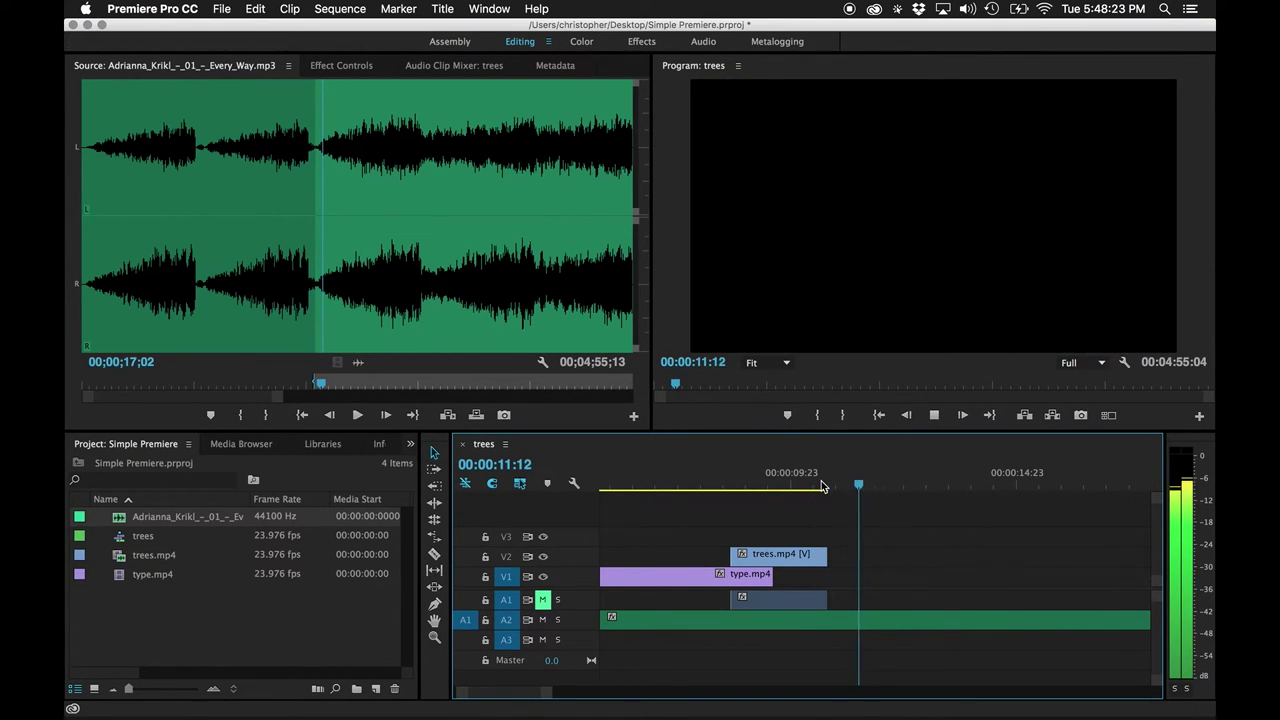
{"action": "key", "text": "space"}
{"action": "left_click_drag", "start_coordinate": [888, 486], "coordinate": [862, 487]}
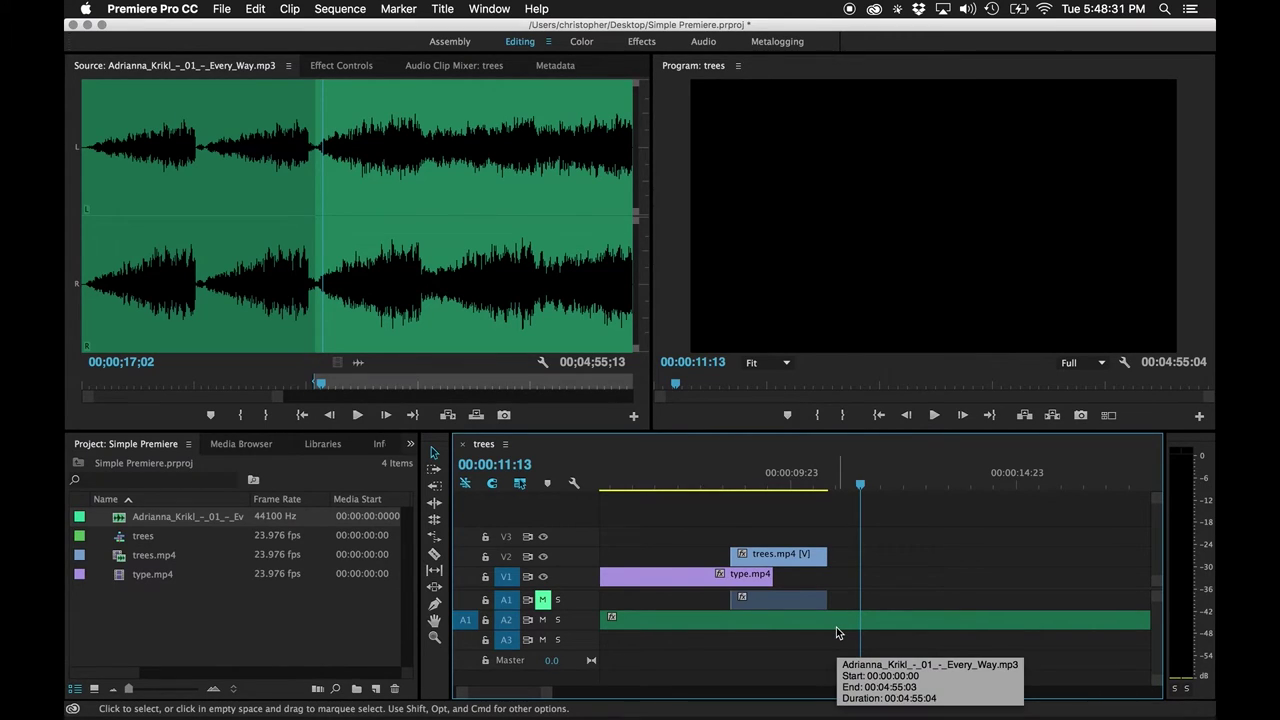
{"action": "left_click", "coordinate": [433, 560]}
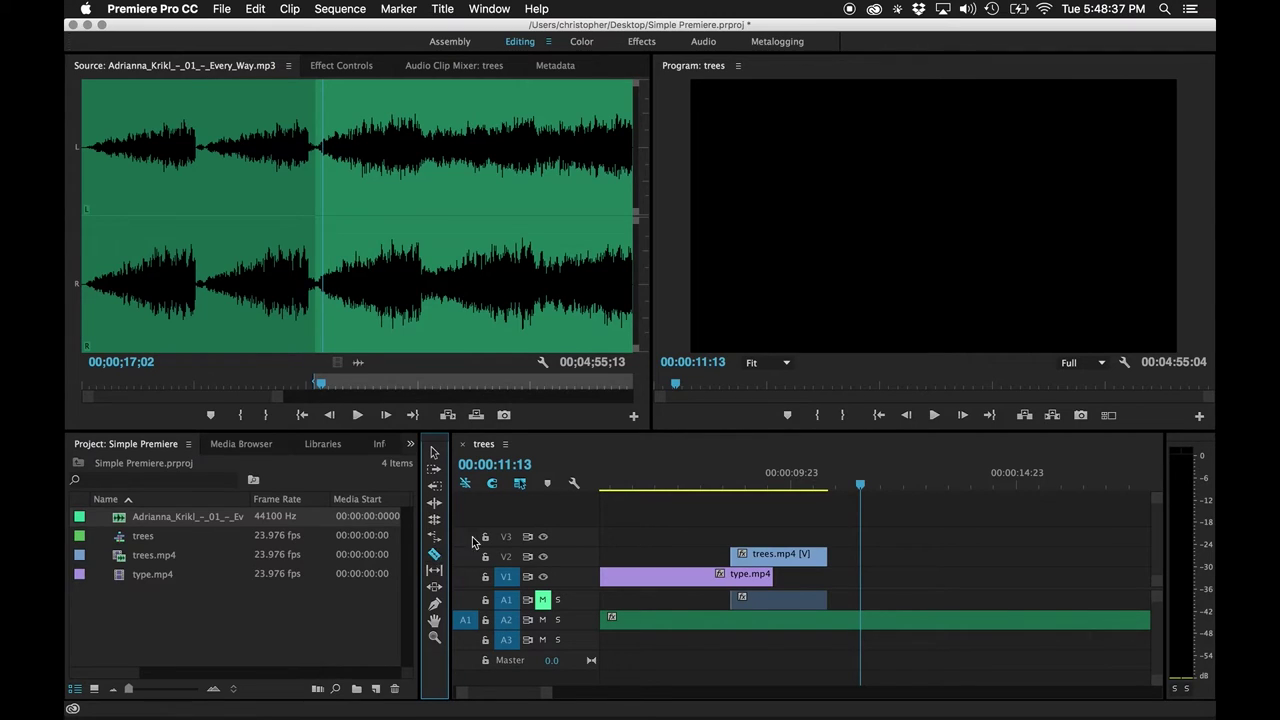
{"action": "left_click", "coordinate": [866, 621]}
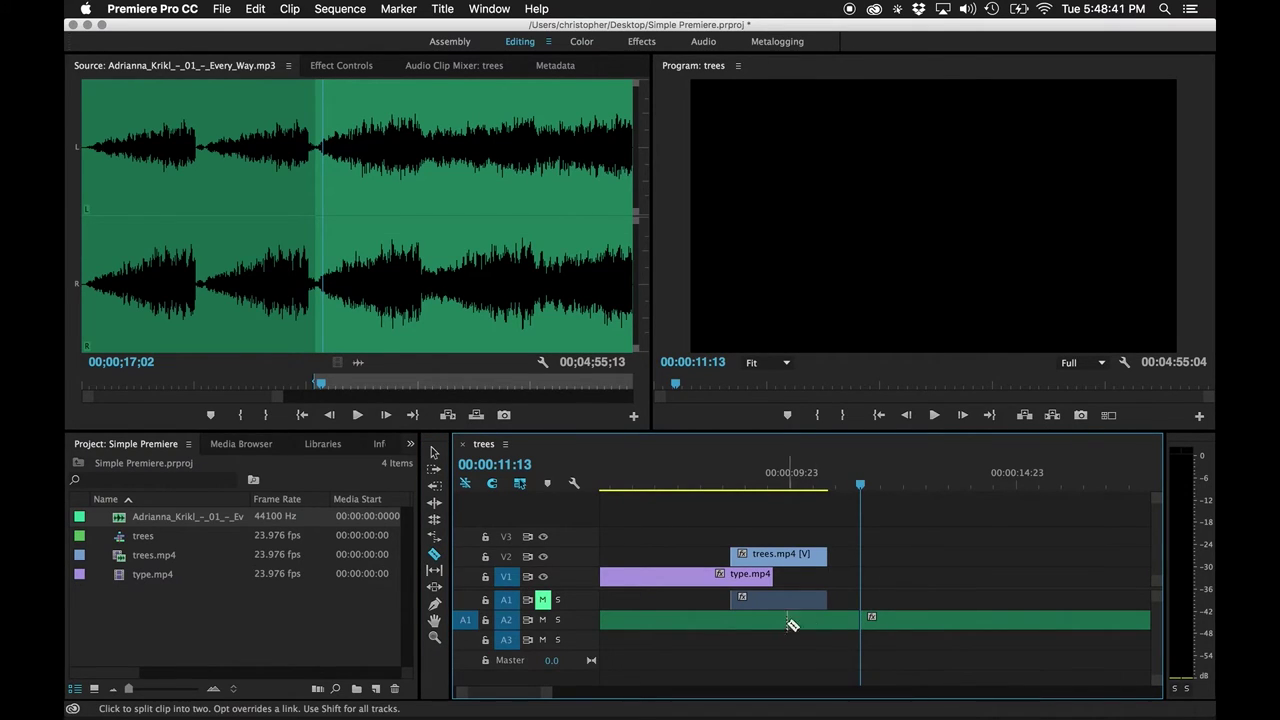
Delete the part of the A2 music clip that follows the cut at 00:00:11:13.
{"action": "key", "text": "minus"}
{"action": "key", "text": "minus"}
{"action": "key", "text": "minus"}
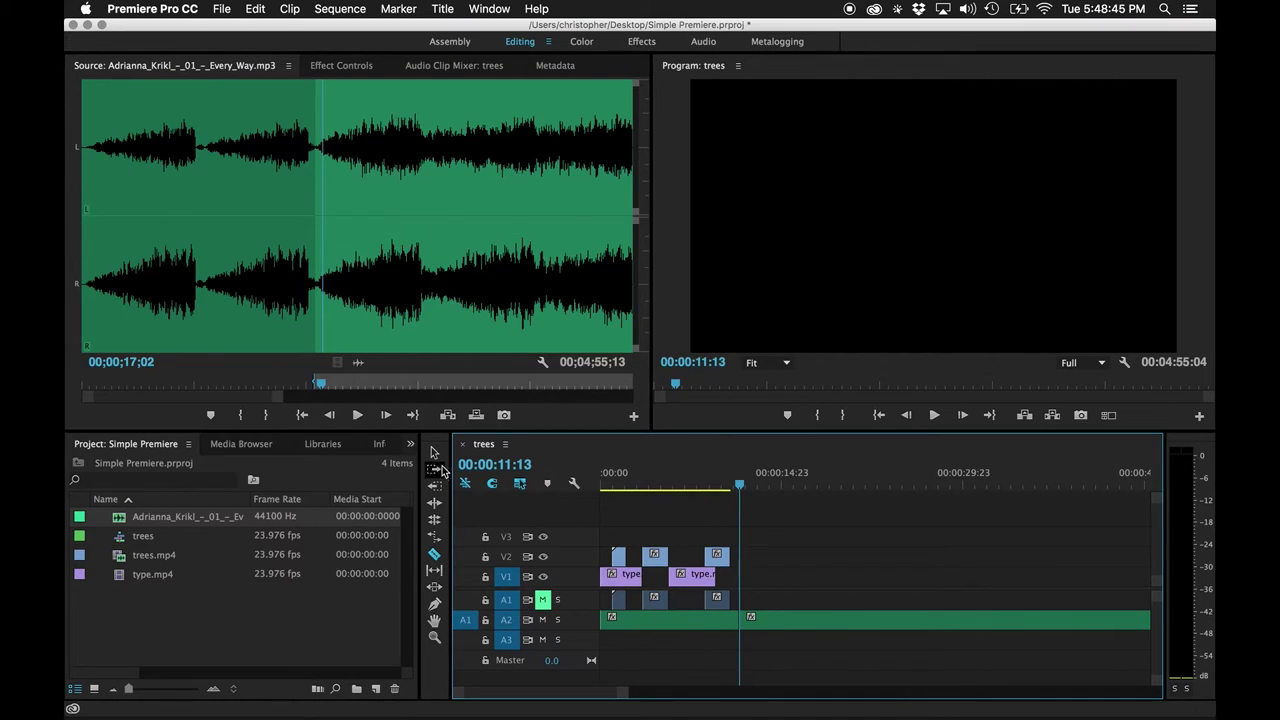
{"action": "left_click", "coordinate": [434, 453]}
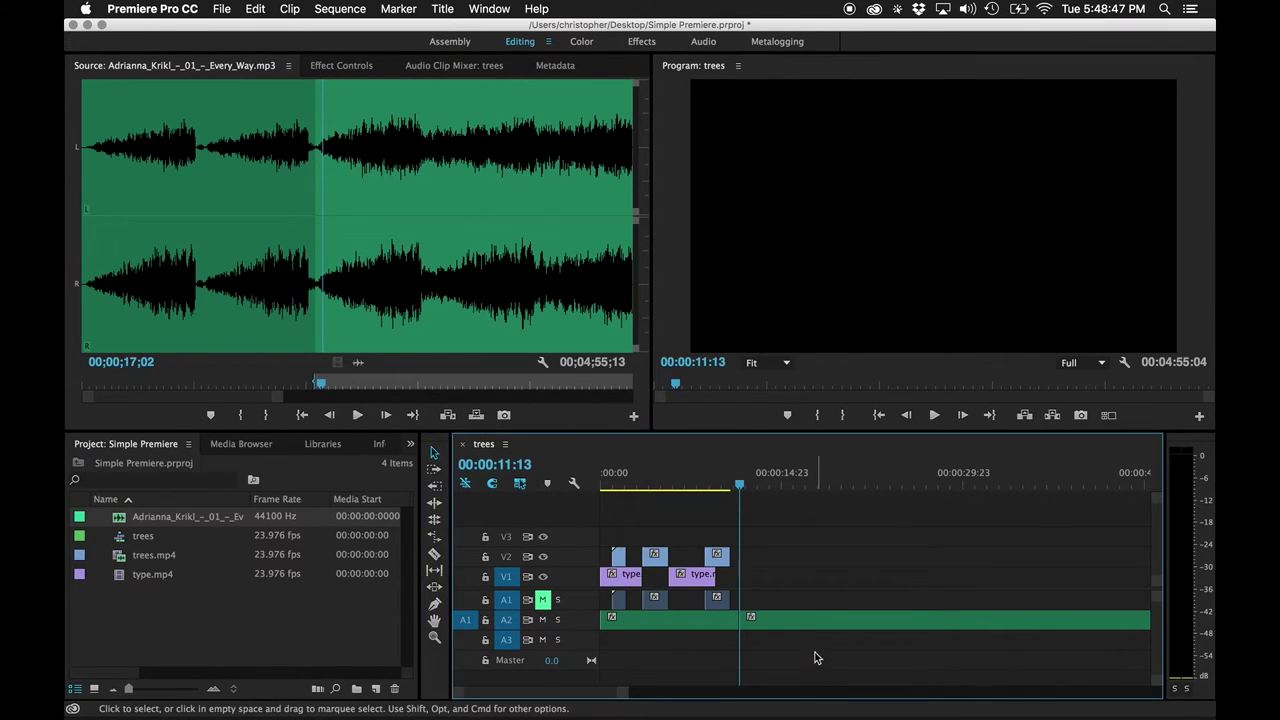
{"action": "left_click", "coordinate": [813, 621]}
{"action": "left_click", "coordinate": [710, 623]}
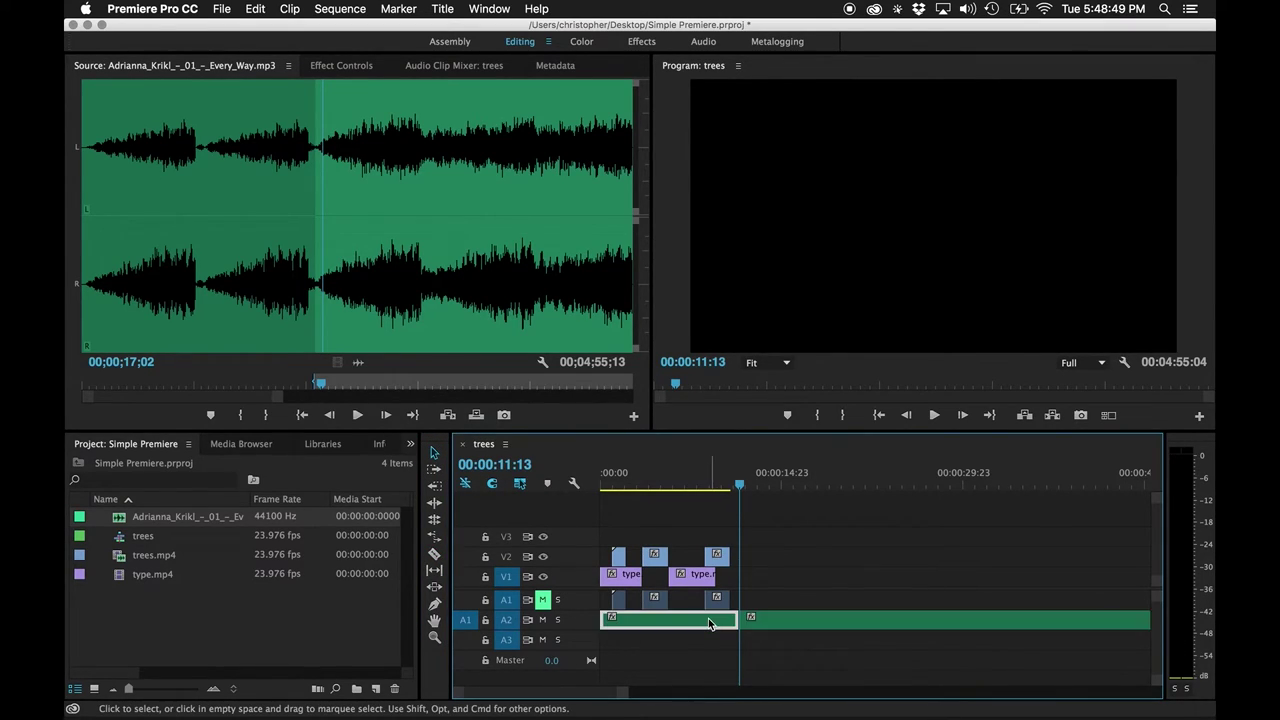
{"action": "left_click", "coordinate": [767, 632]}
{"action": "left_click", "coordinate": [697, 619]}
{"action": "left_click", "coordinate": [767, 630]}
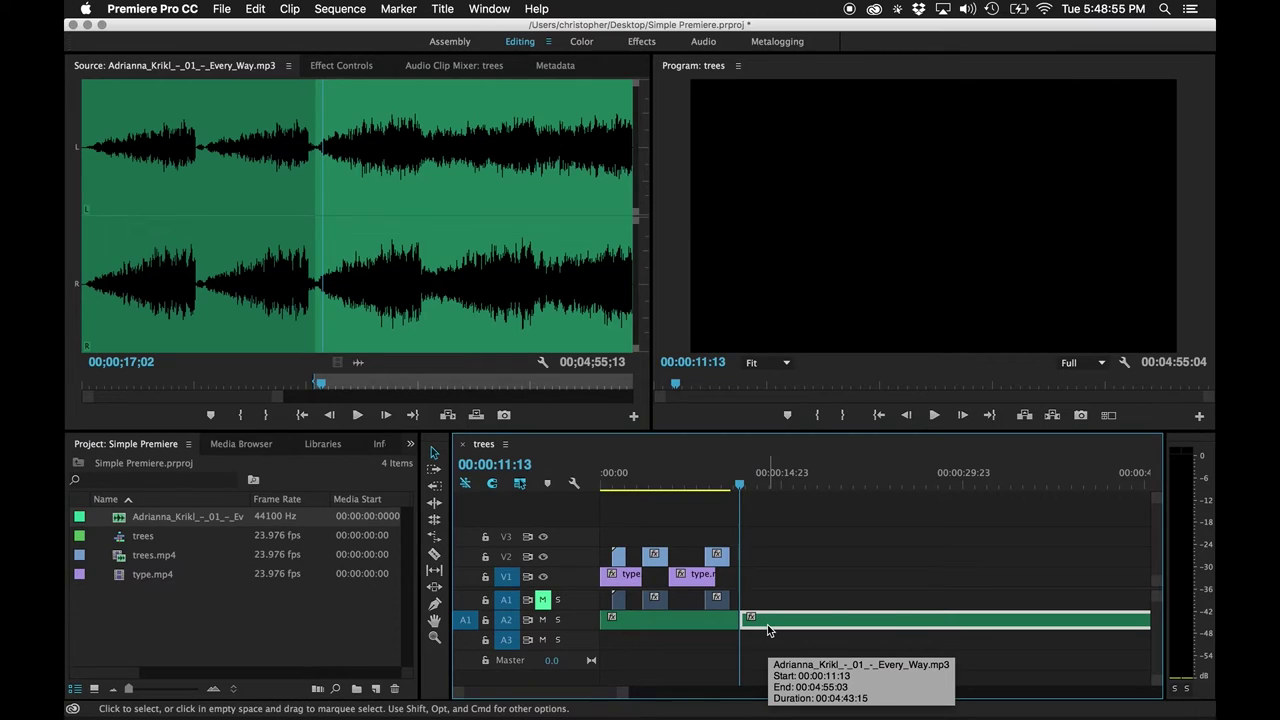
{"action": "key", "text": "Delete"}
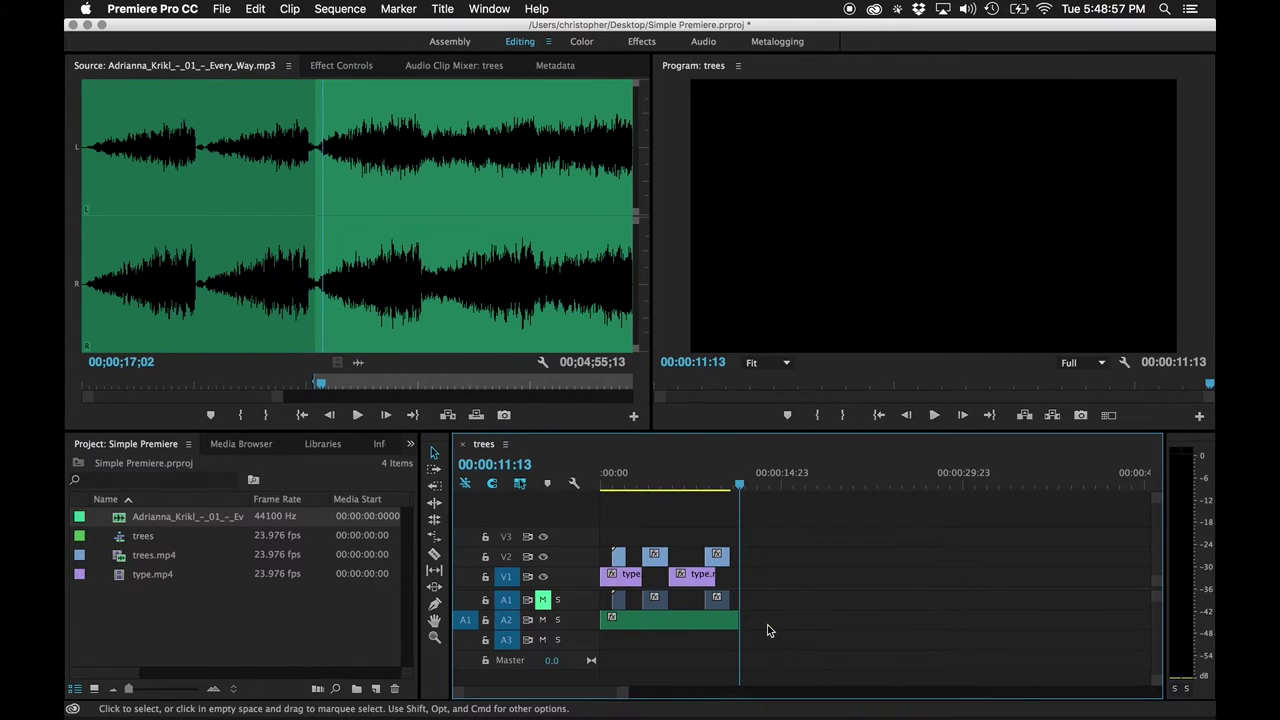
Play the opening of the sequence with the shortened music, fit the whole sequence in view, and stop at 00:00:00:23.
{"action": "key", "text": "space"}
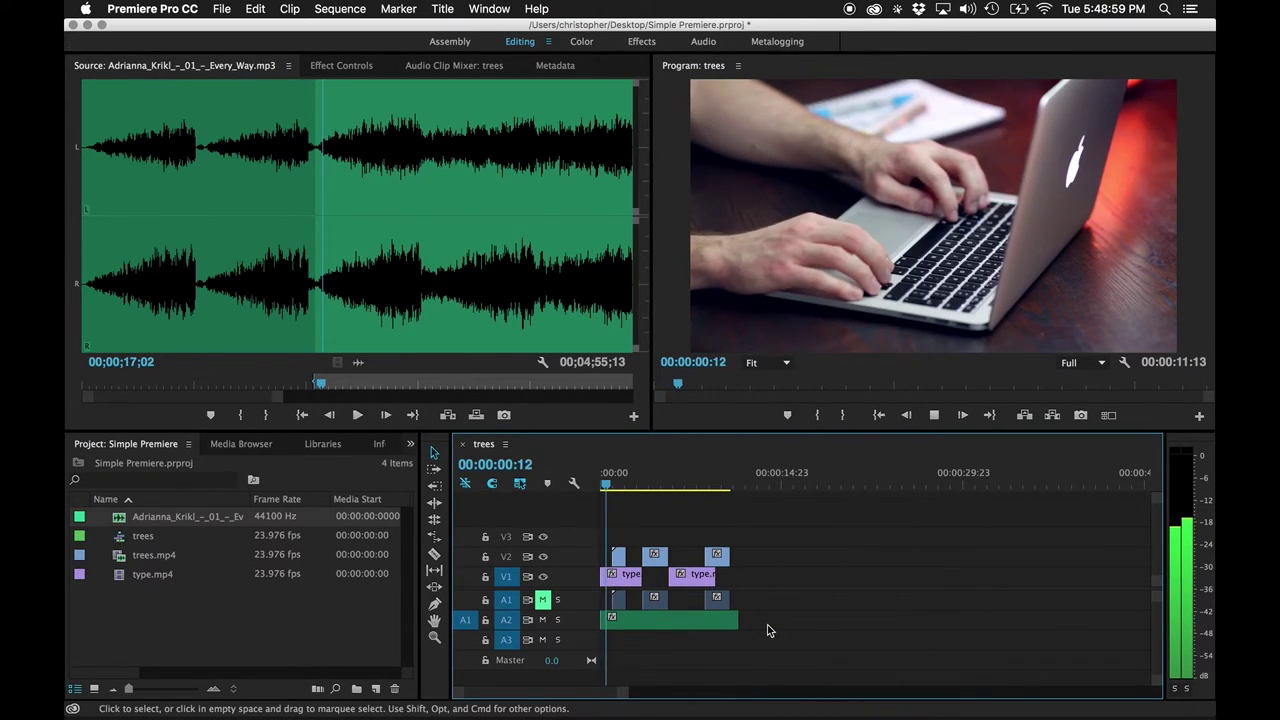
{"action": "key", "text": "backslash"}
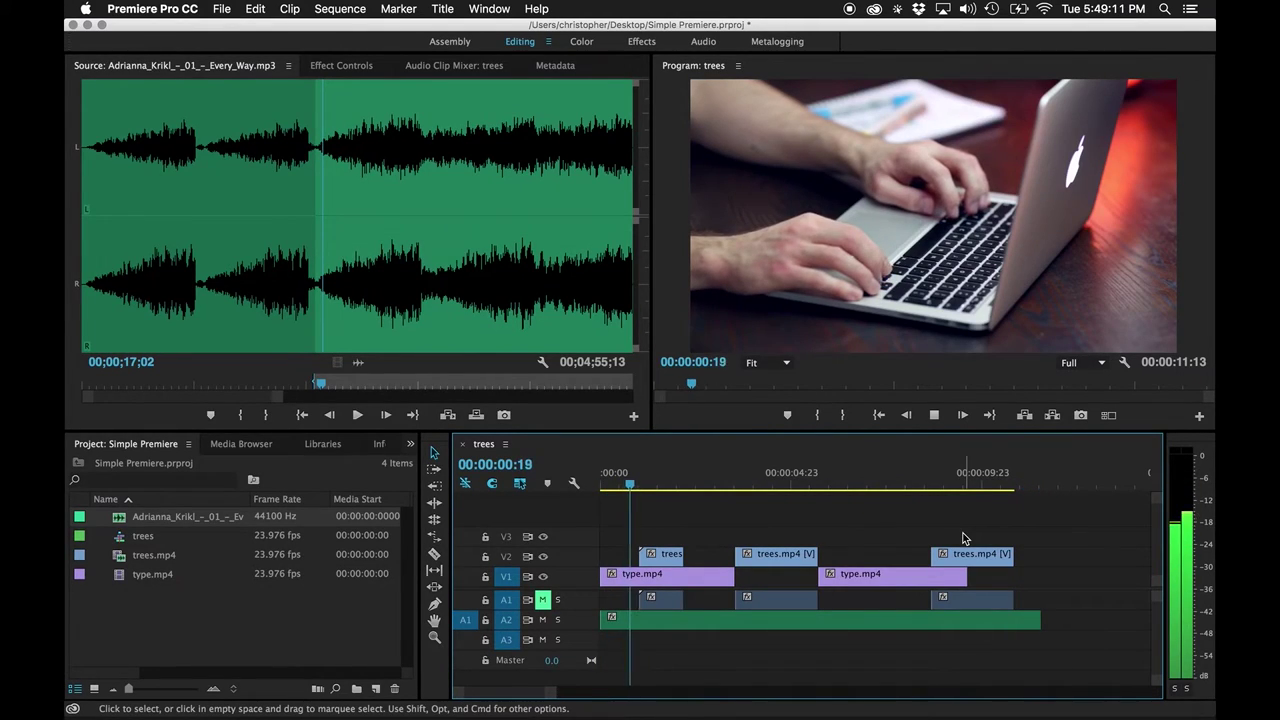
{"action": "key", "text": "space"}
Expand the A2 track to show the music clip's waveform and volume line, and save the project.
{"action": "double_click", "coordinate": [580, 620]}
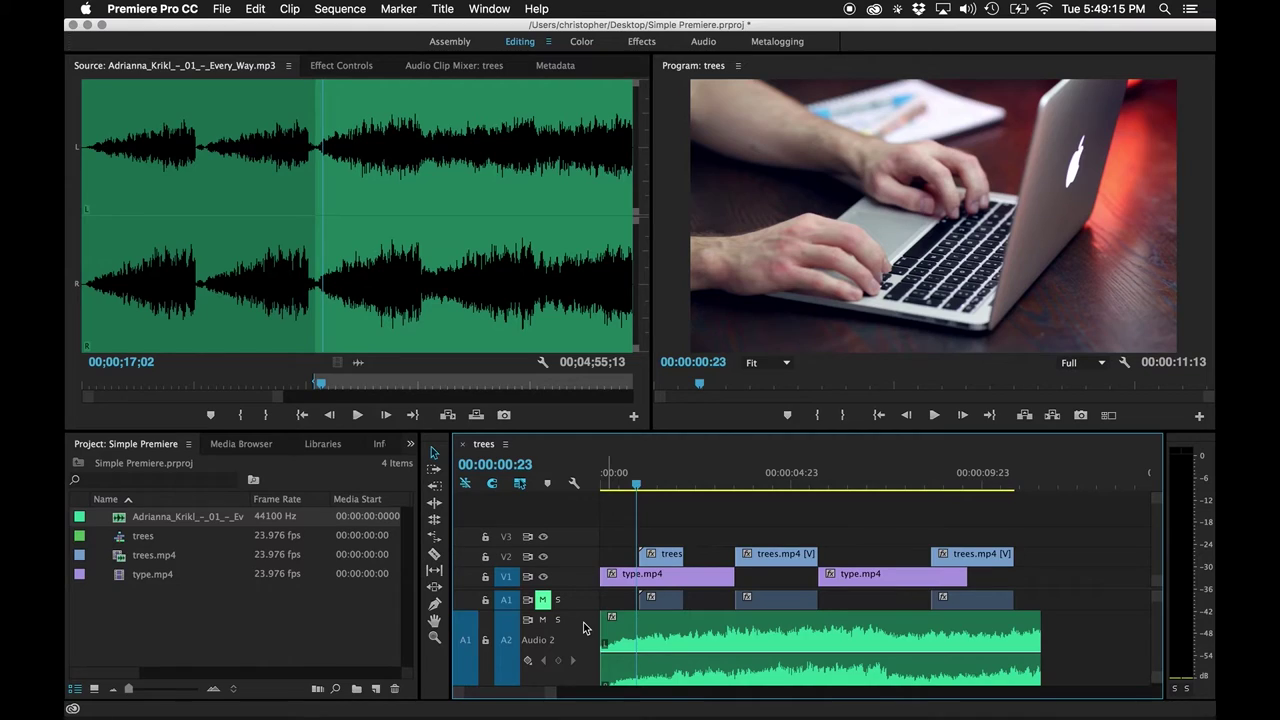
{"action": "scroll", "coordinate": [700, 660], "scroll_direction": "down", "scroll_amount": 2}
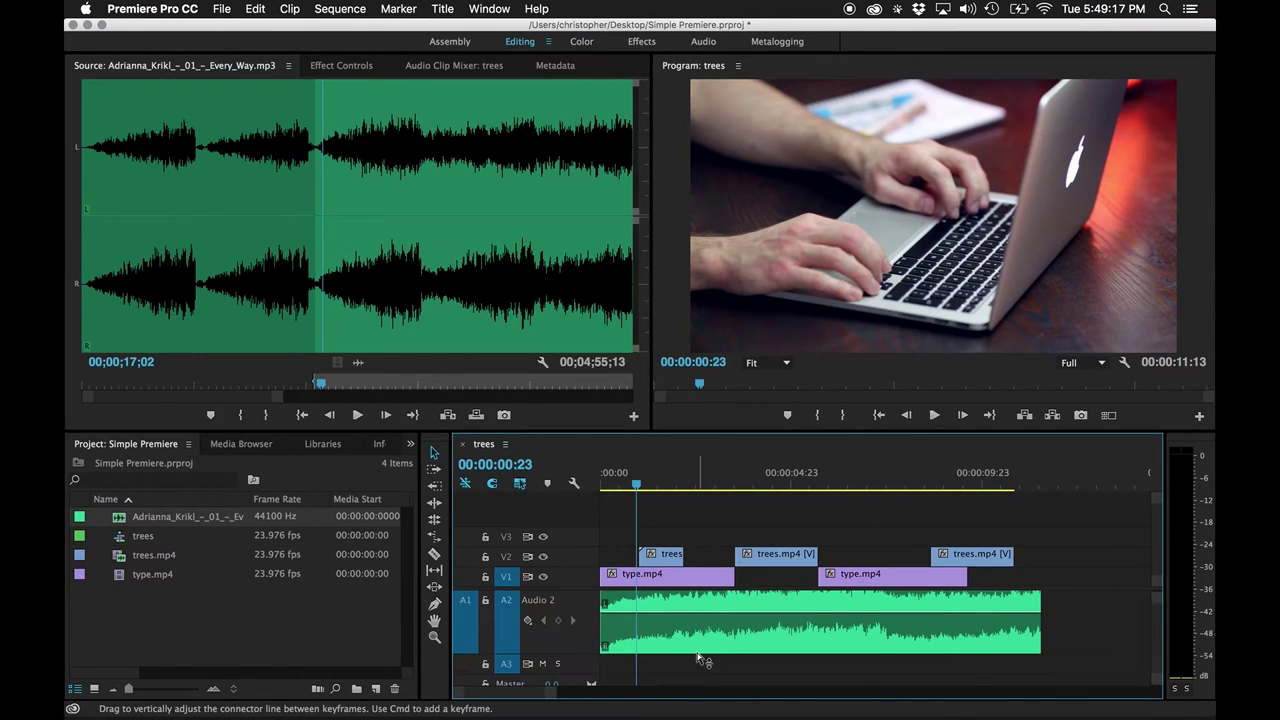
{"action": "key", "text": "super+s"}
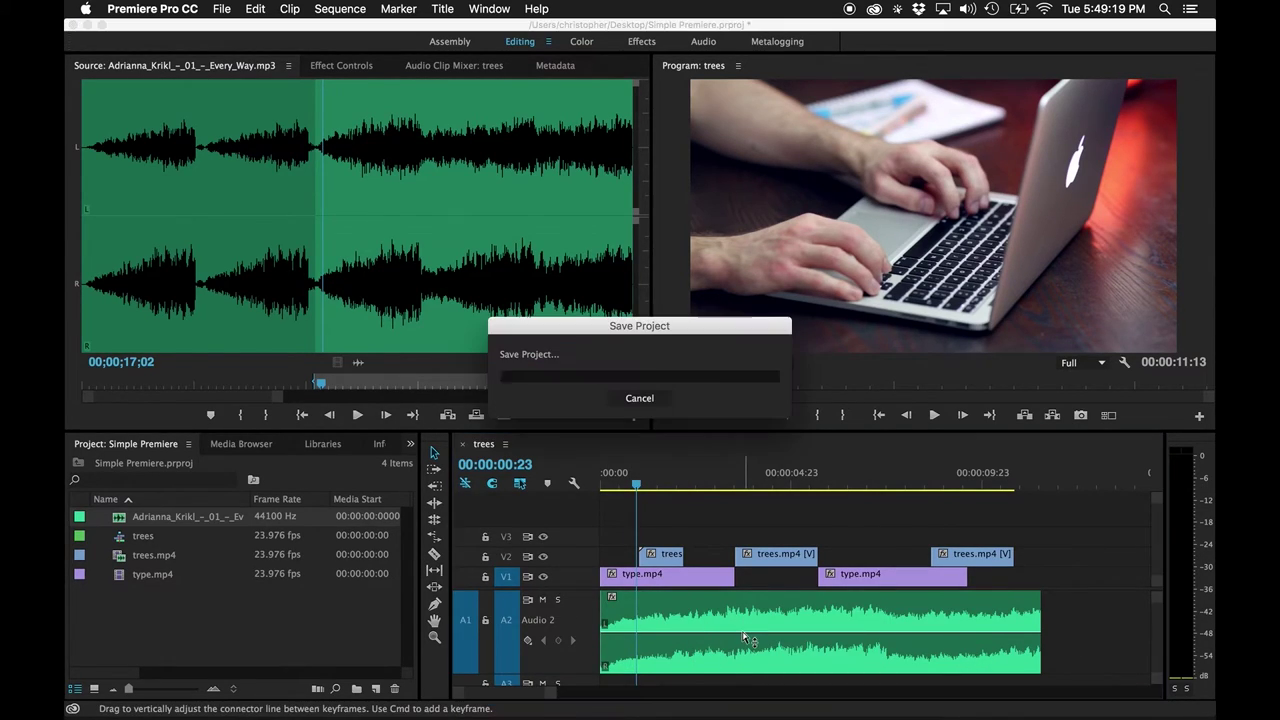
Lower the A2 music clip's volume to about -6.5 dB, play the sequence to hear it, and lower the volume slightly further.
{"action": "left_click_drag", "start_coordinate": [745, 638], "coordinate": [750, 656]}
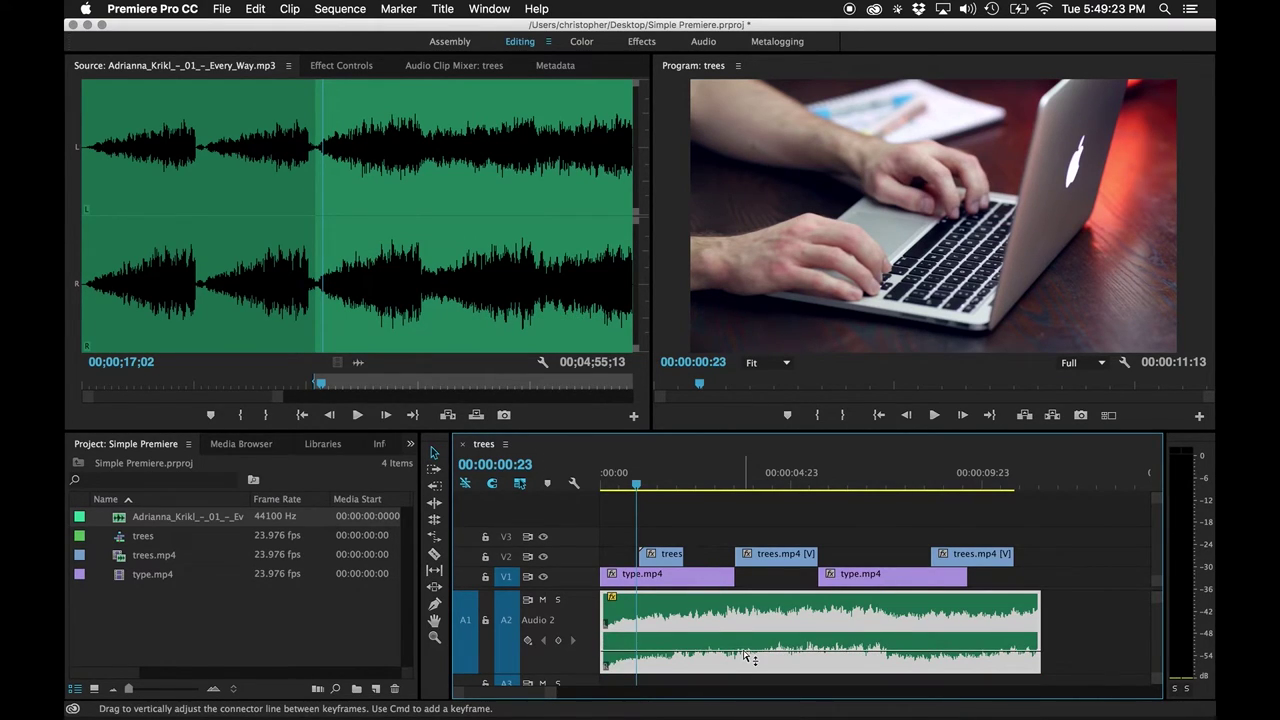
{"action": "key", "text": "space"}
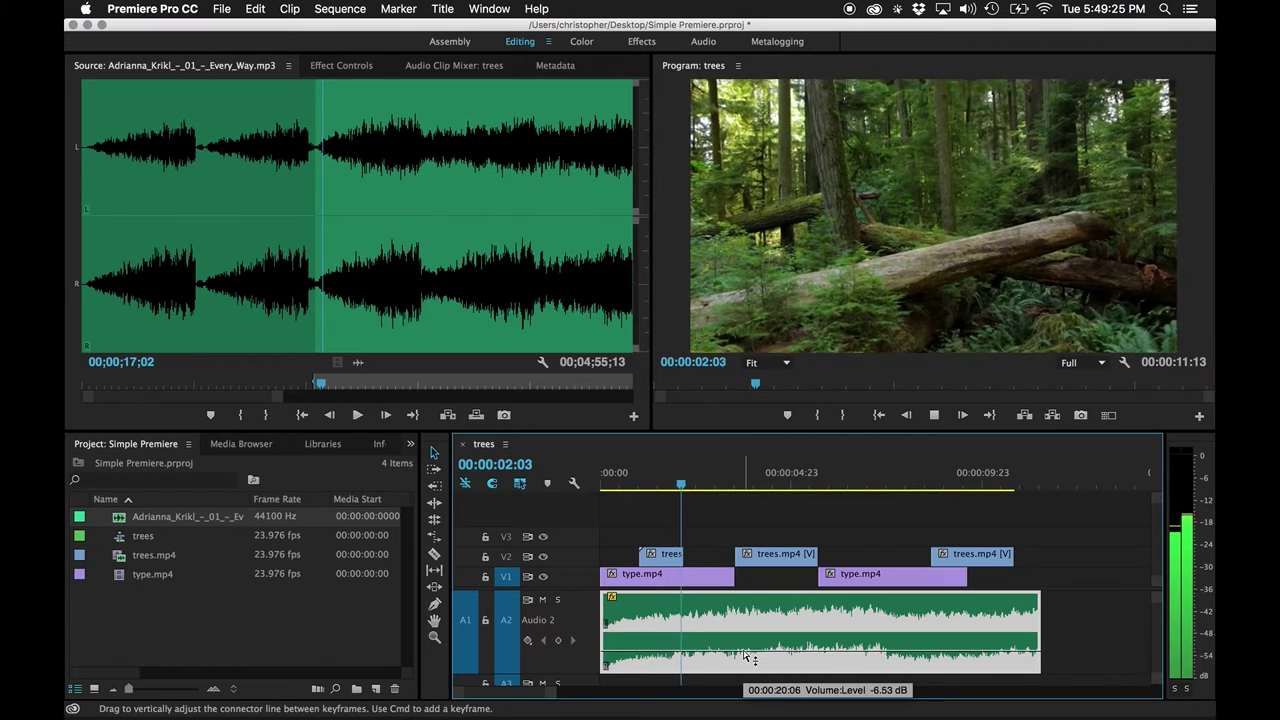
{"action": "left_click_drag", "start_coordinate": [745, 656], "coordinate": [746, 662]}
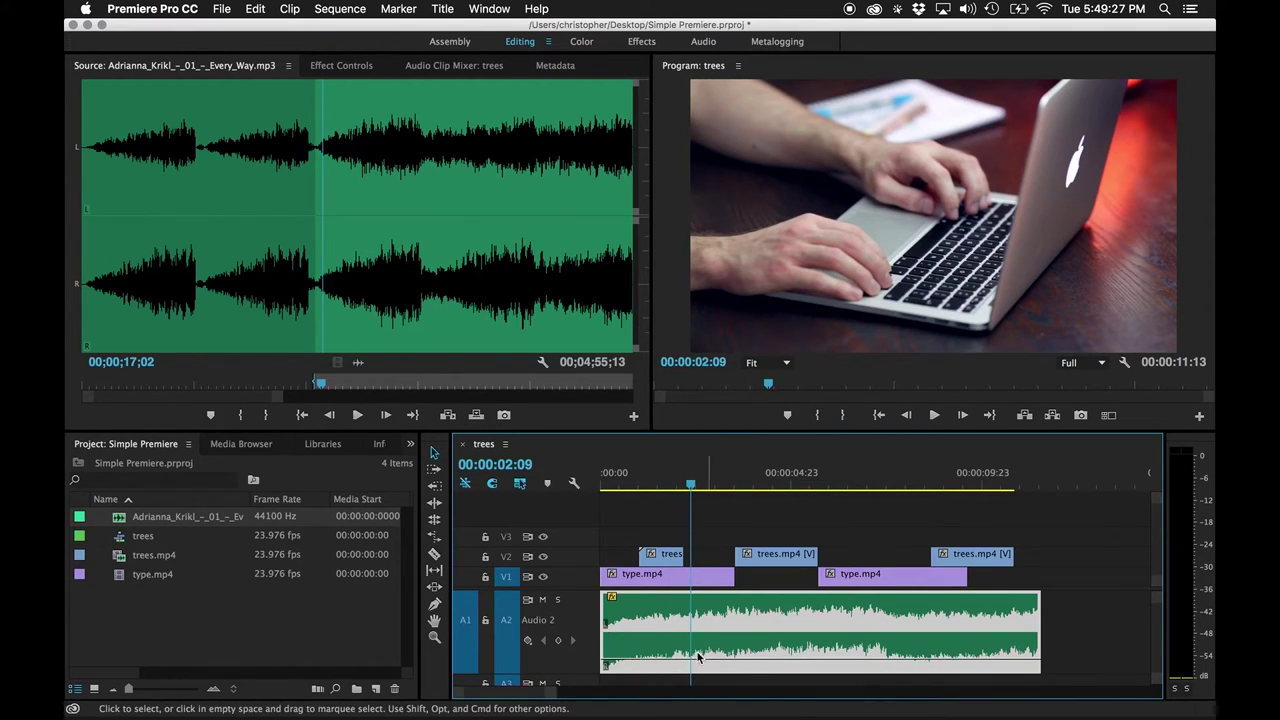
Add volume keyframes to the A2 music at 00:00:10:19 and at the clip's end, and lower the end keyframe for a fade-out.
{"action": "key", "text": "space"}
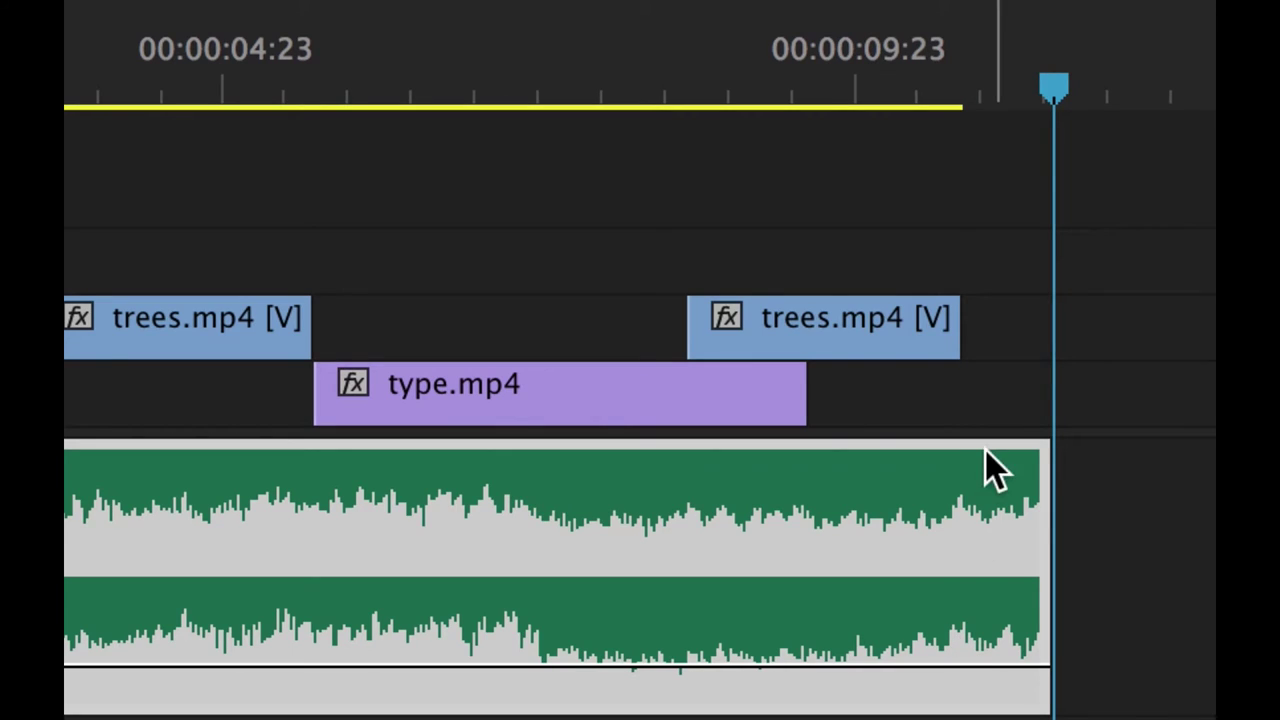
{"action": "left_click_drag", "start_coordinate": [1054, 92], "coordinate": [959, 95]}
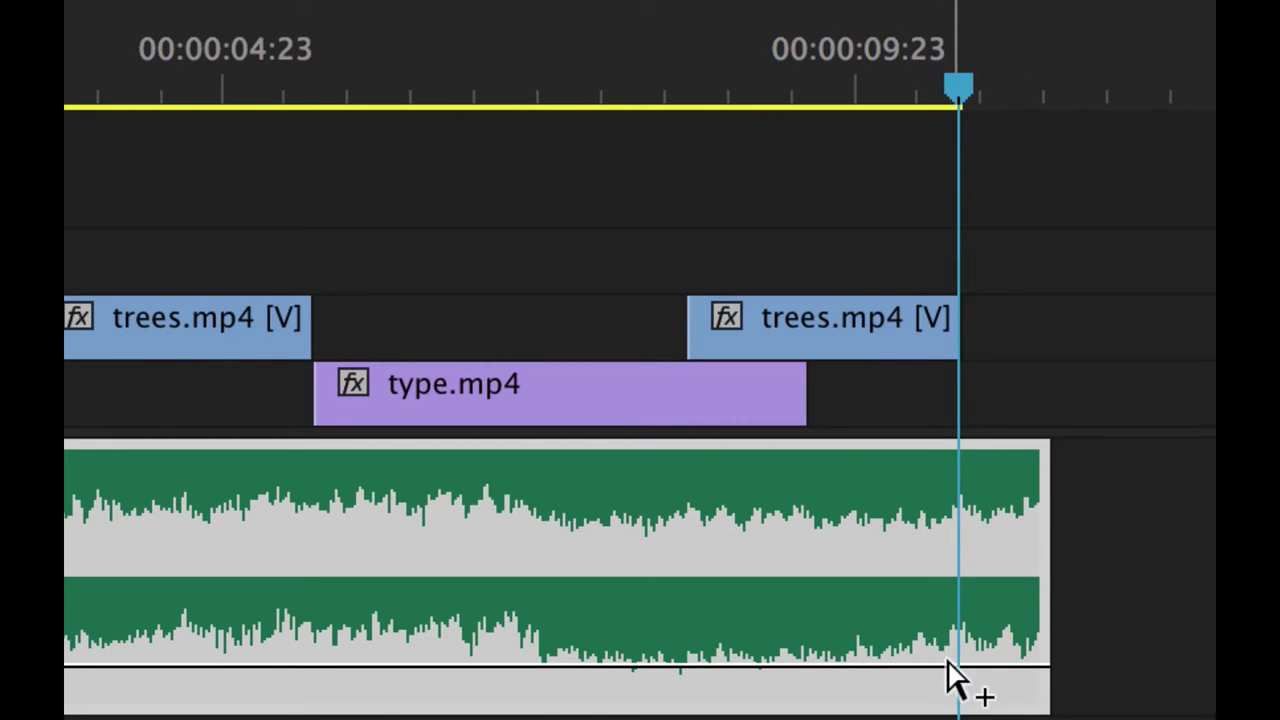
{"action": "left_click", "coordinate": [958, 667], "text": "super"}
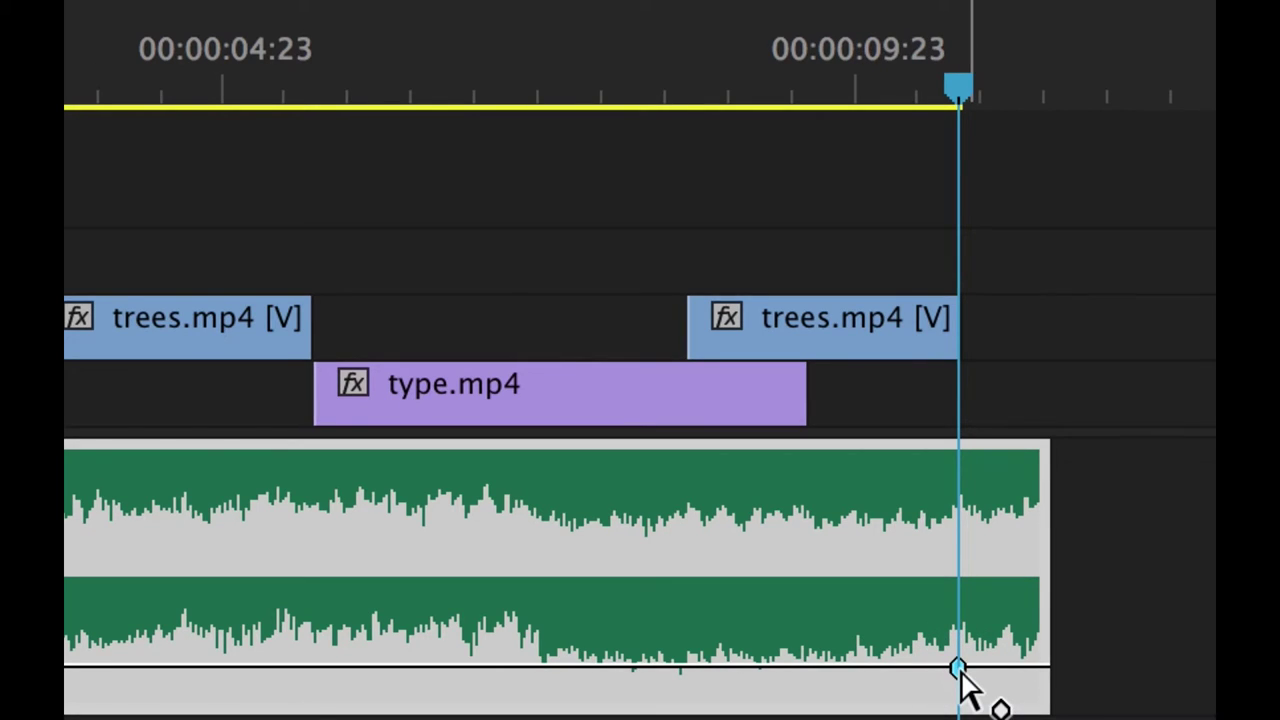
{"action": "left_click", "coordinate": [1046, 668], "text": "ctrl"}
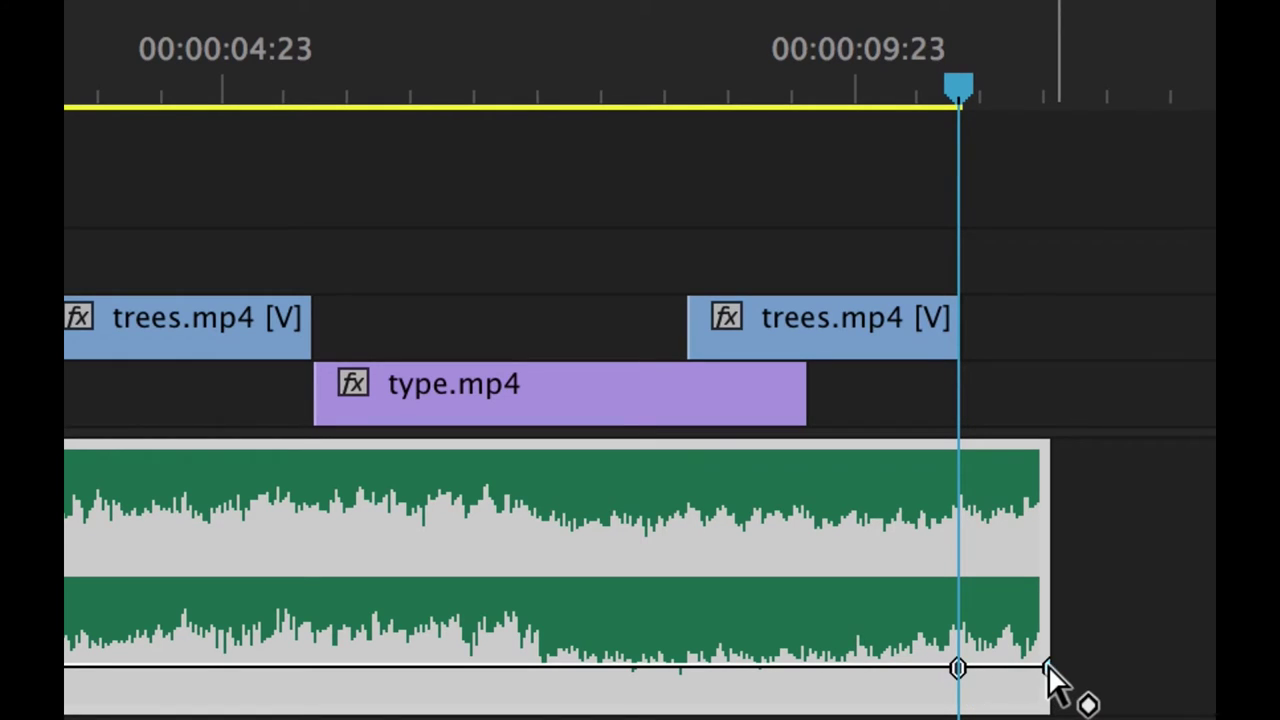
{"action": "mouse_move", "coordinate": [1047, 668]}
{"action": "left_mouse_down"}
{"action": "mouse_move", "coordinate": [1046, 457]}
{"action": "mouse_move", "coordinate": [1046, 693]}
{"action": "left_mouse_up"}
{"action": "scroll", "coordinate": [1046, 693], "scroll_direction": "right", "scroll_amount": 3}
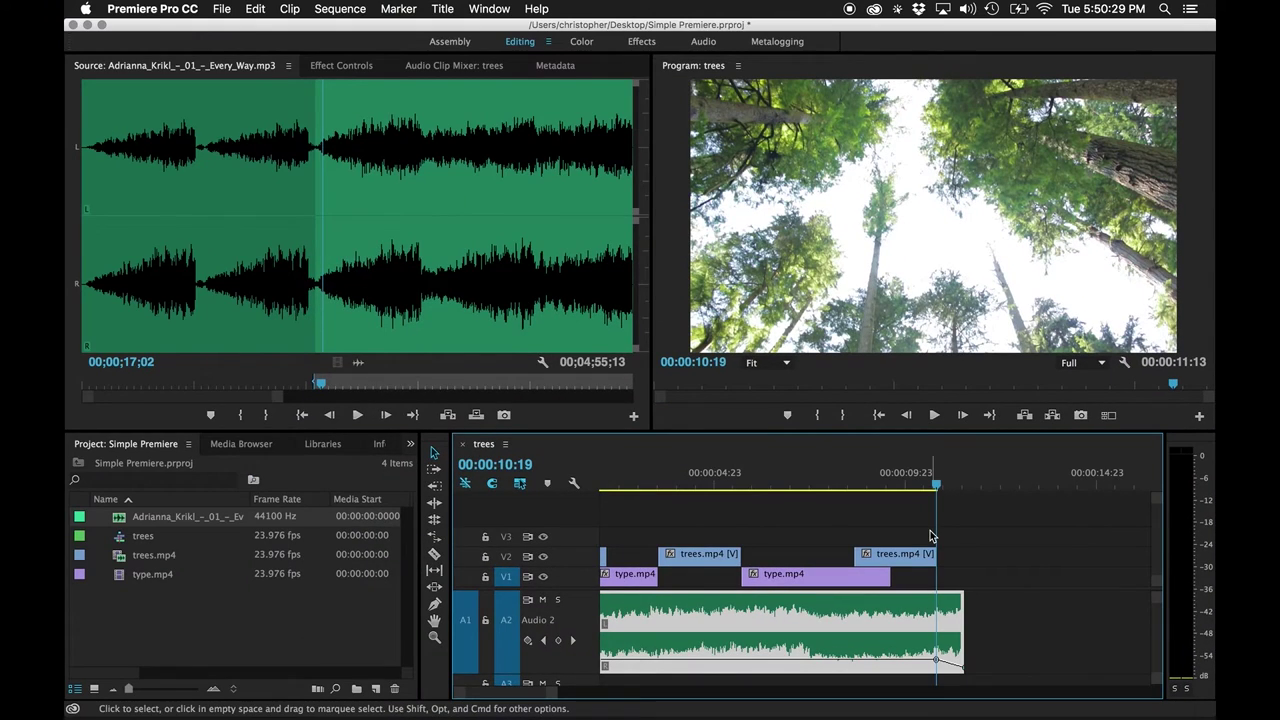
Play the music fade-out, move its starting keyframe earlier to about 00:00:09:00, and play the ending again.
{"action": "left_click_drag", "start_coordinate": [935, 486], "coordinate": [877, 488]}
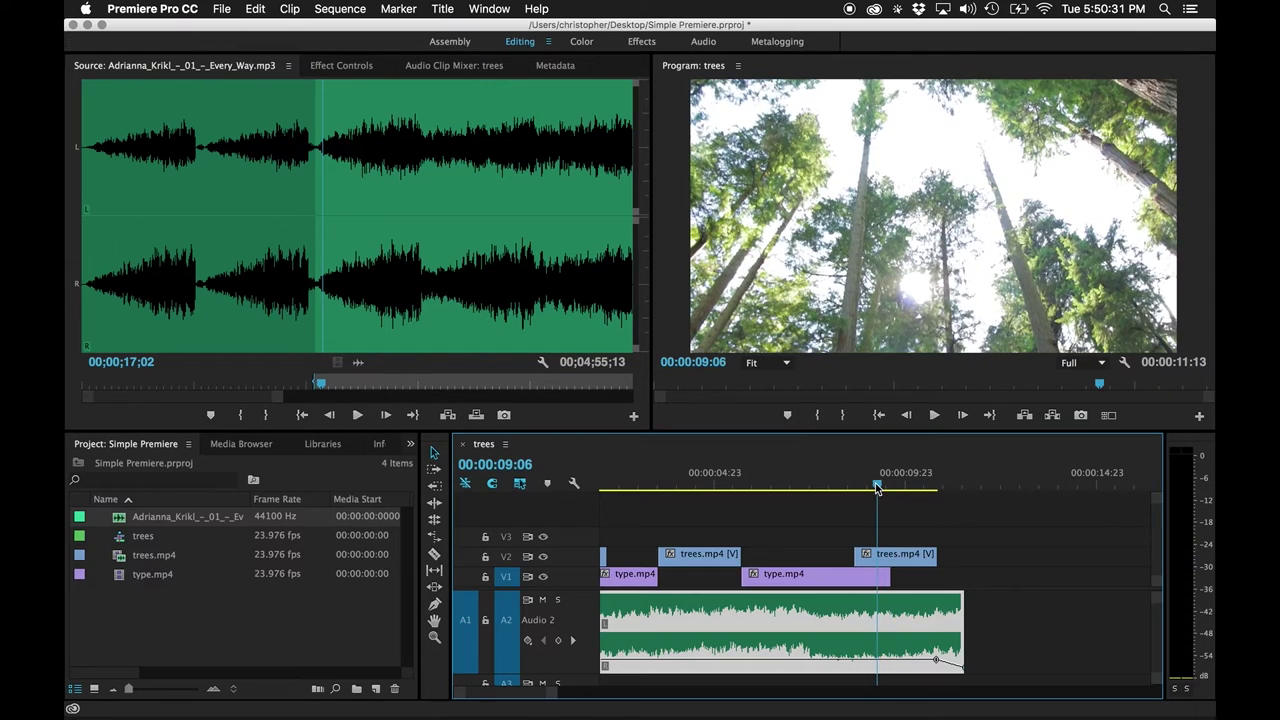
{"action": "key", "text": "space"}
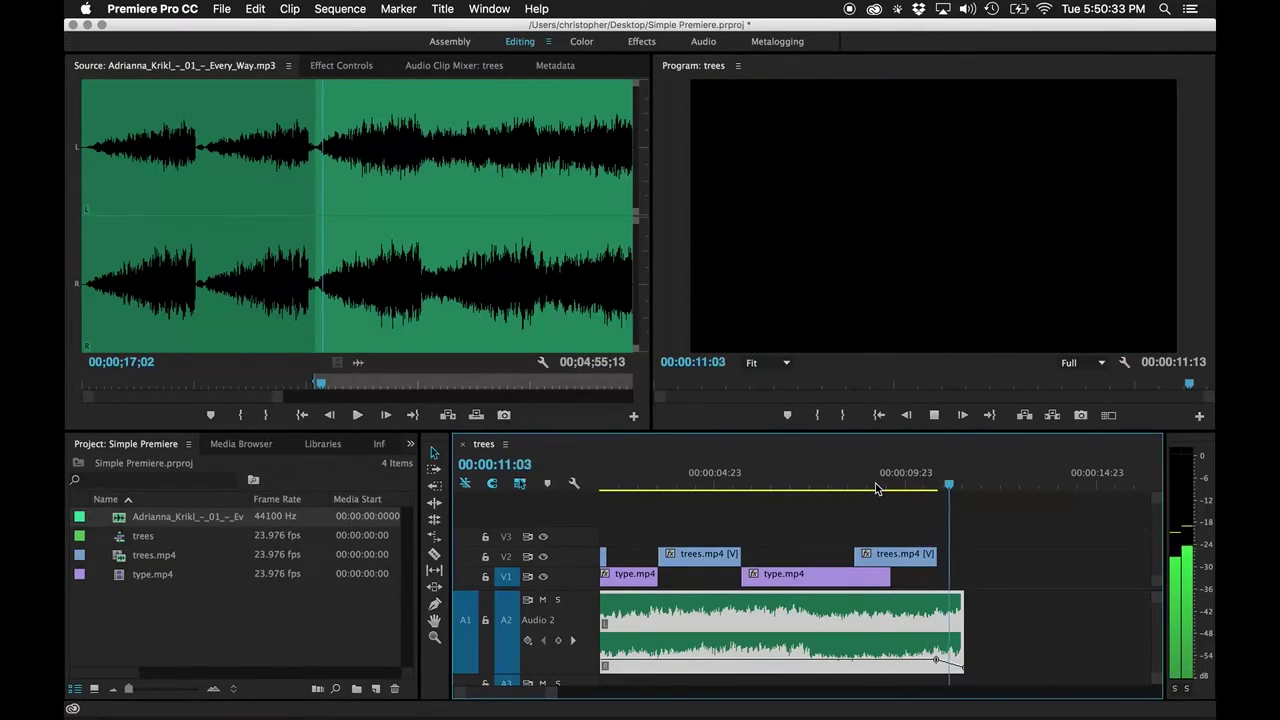
{"action": "key", "text": "space"}
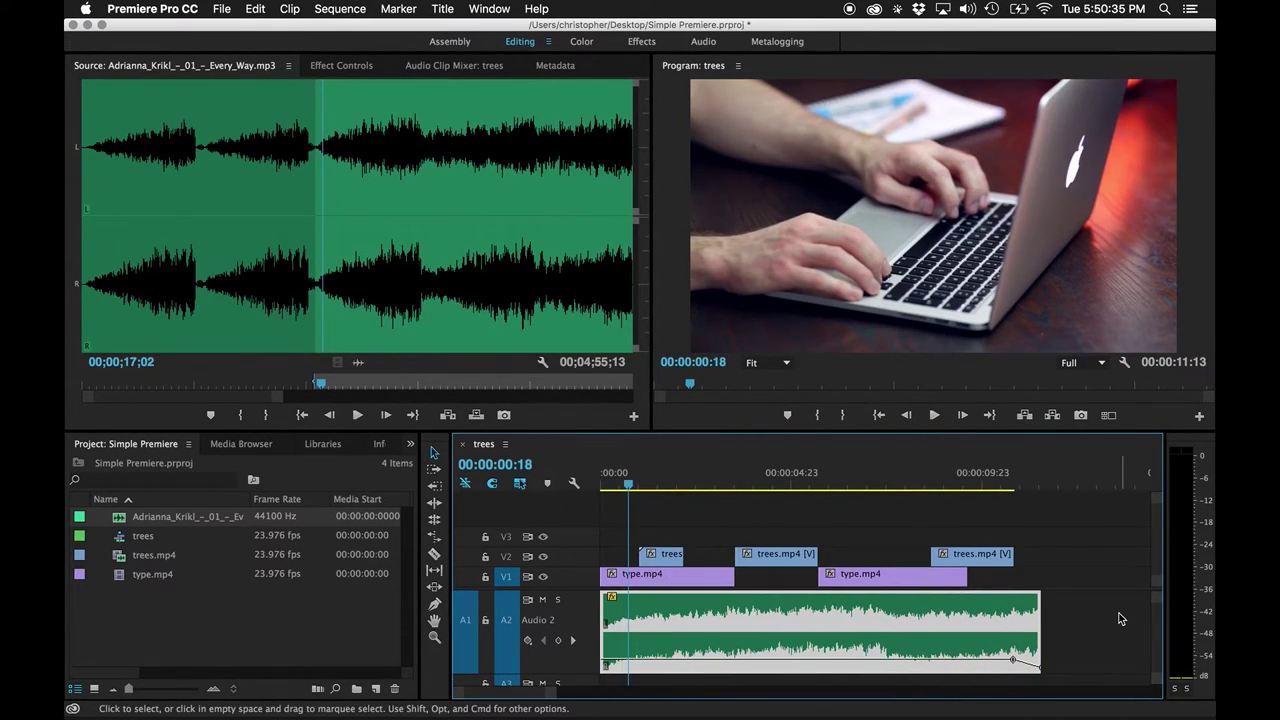
{"action": "left_click_drag", "start_coordinate": [1010, 661], "coordinate": [948, 660]}
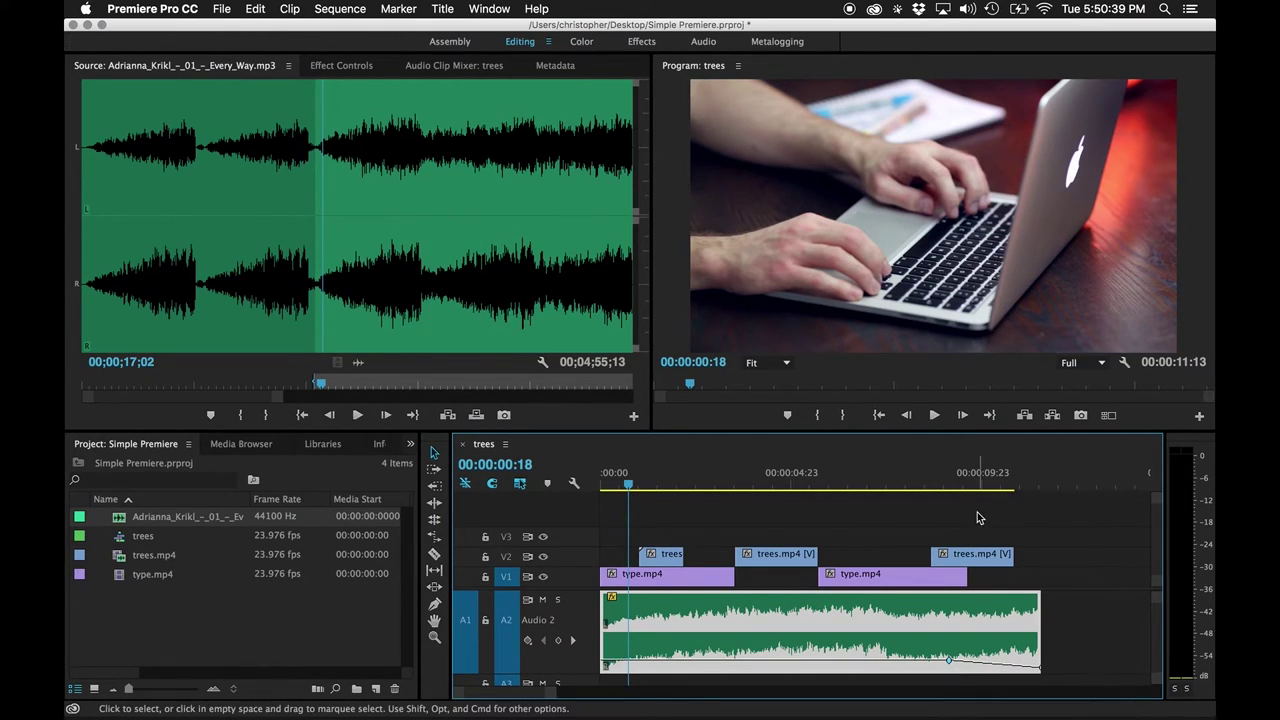
{"action": "left_click", "coordinate": [926, 484]}
{"action": "key", "text": "space"}
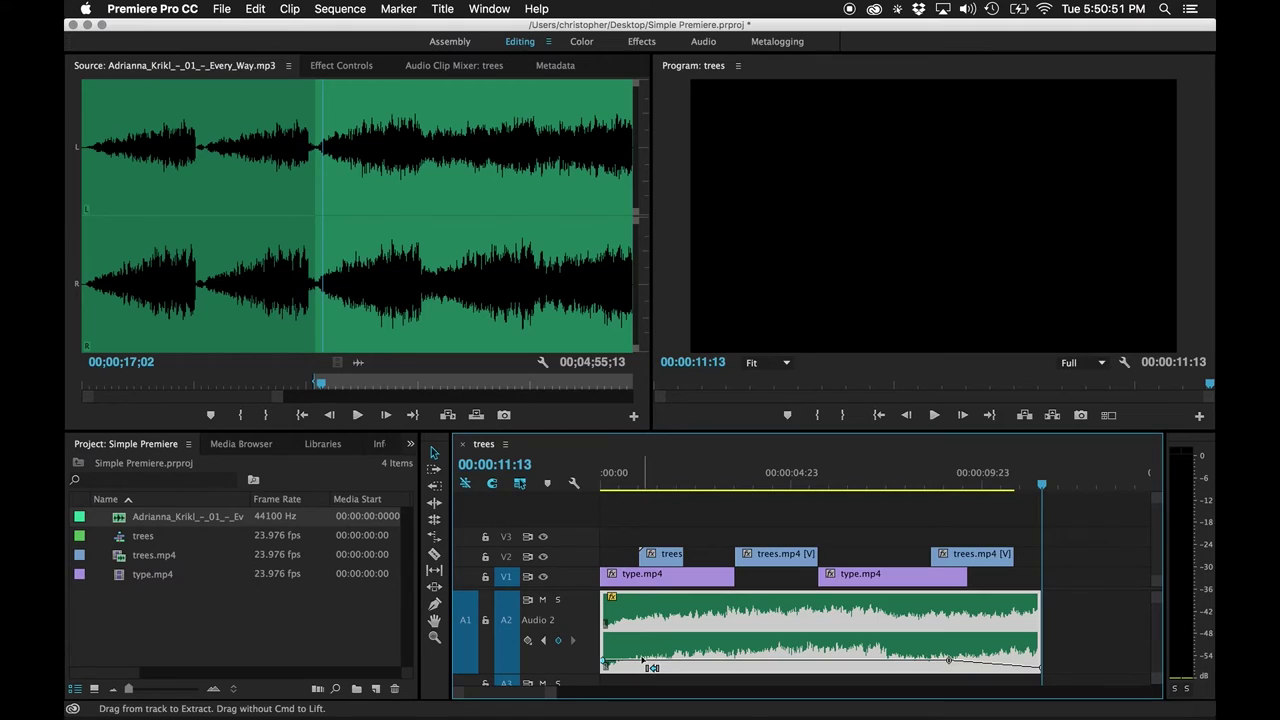
Fade the A2 music in from a lowered start keyframe to a second keyframe just past one second, and play the sequence.
{"action": "left_click", "coordinate": [643, 661], "text": "super"}
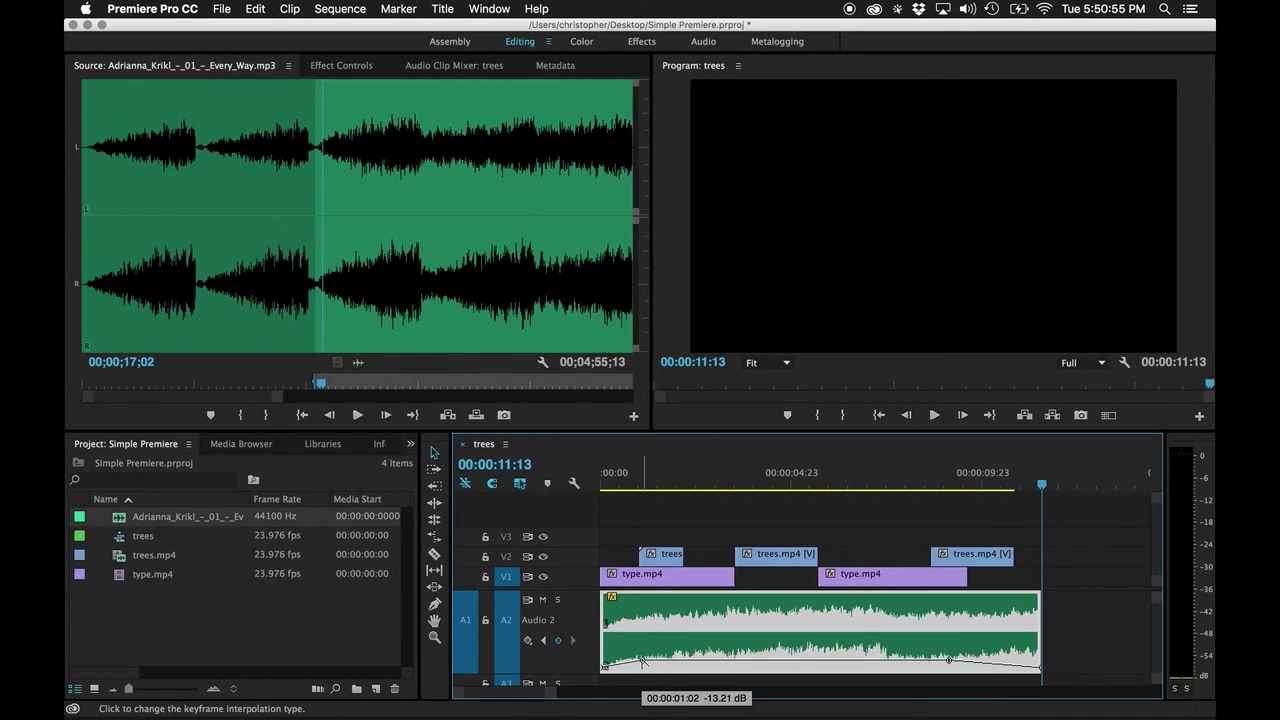
{"action": "mouse_move", "coordinate": [642, 660]}
{"action": "left_mouse_down"}
{"action": "mouse_move", "coordinate": [675, 659]}
{"action": "mouse_move", "coordinate": [651, 658]}
{"action": "left_mouse_up"}
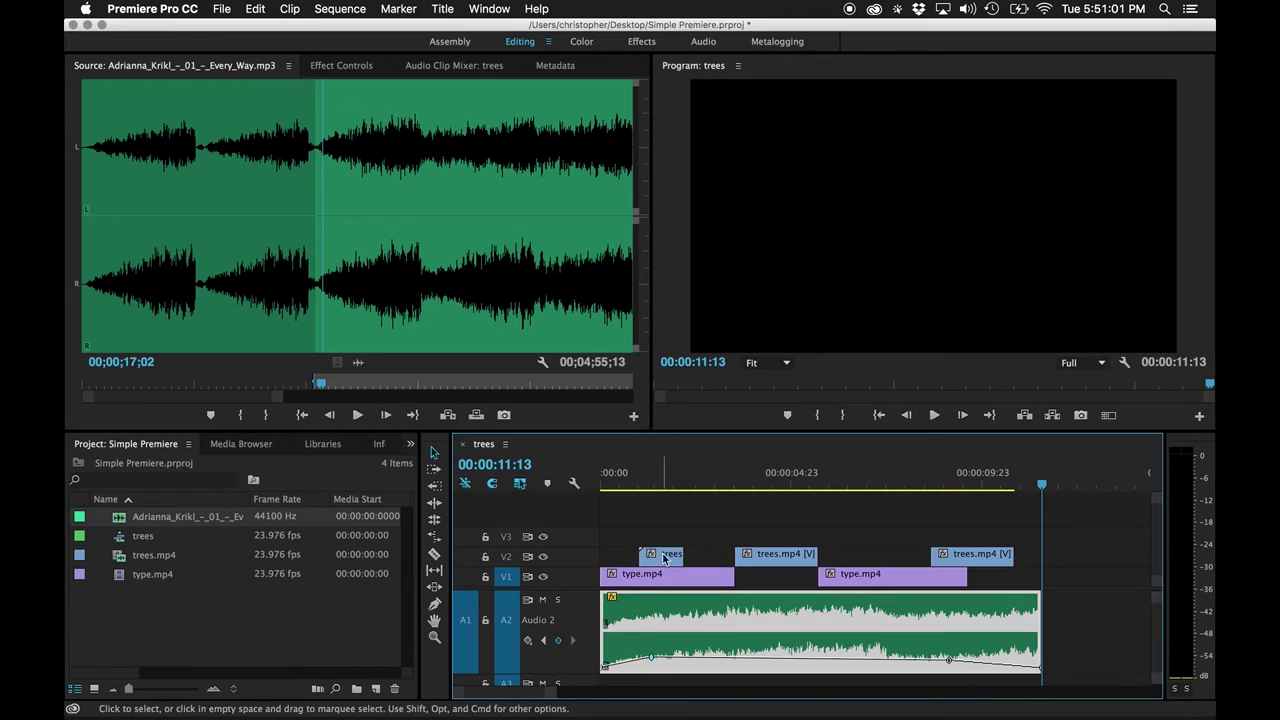
{"action": "key", "text": "Home"}
{"action": "key", "text": "space"}
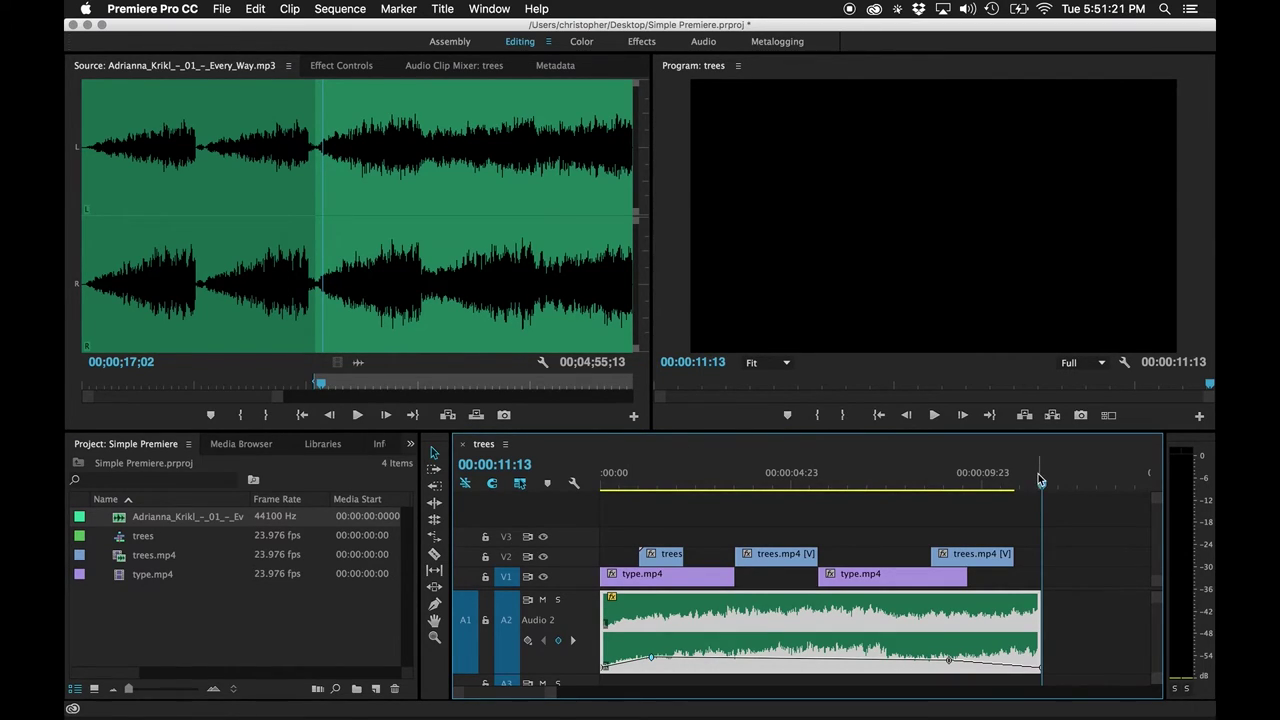
{"action": "left_click_drag", "start_coordinate": [1042, 488], "coordinate": [979, 478]}
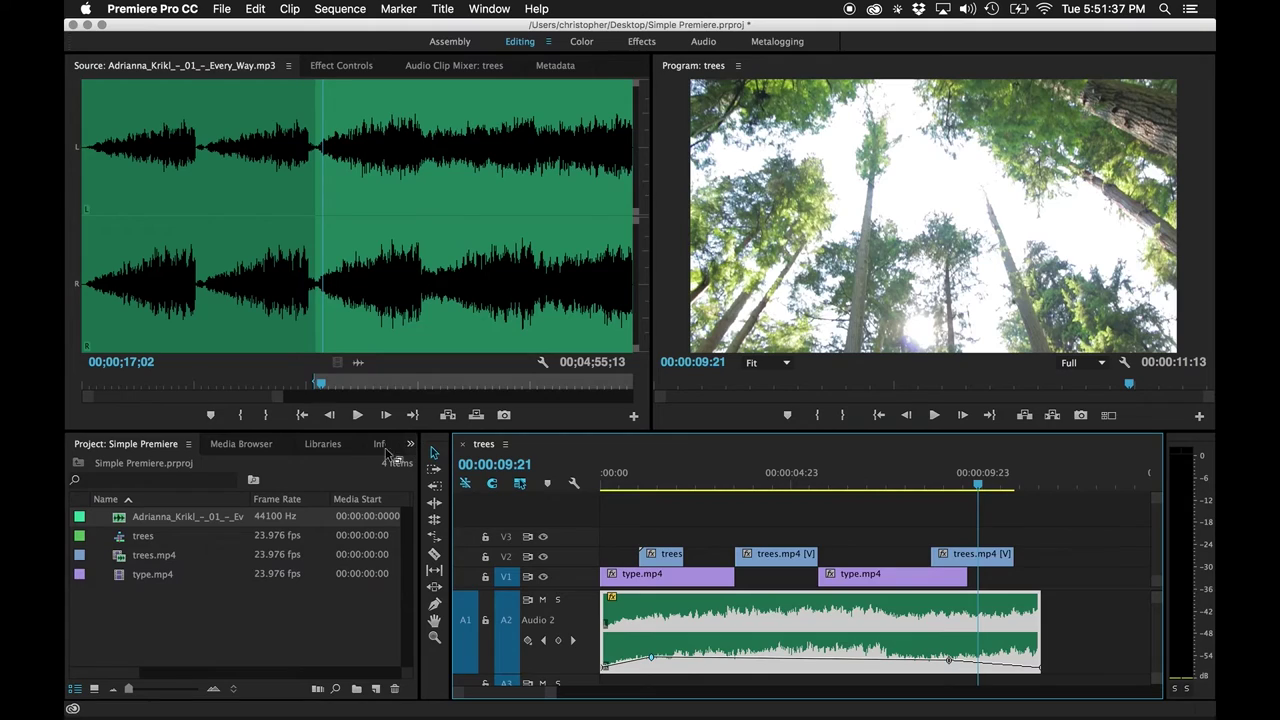
Display the list of available effects in place of the project contents.
{"action": "left_click", "coordinate": [350, 451]}
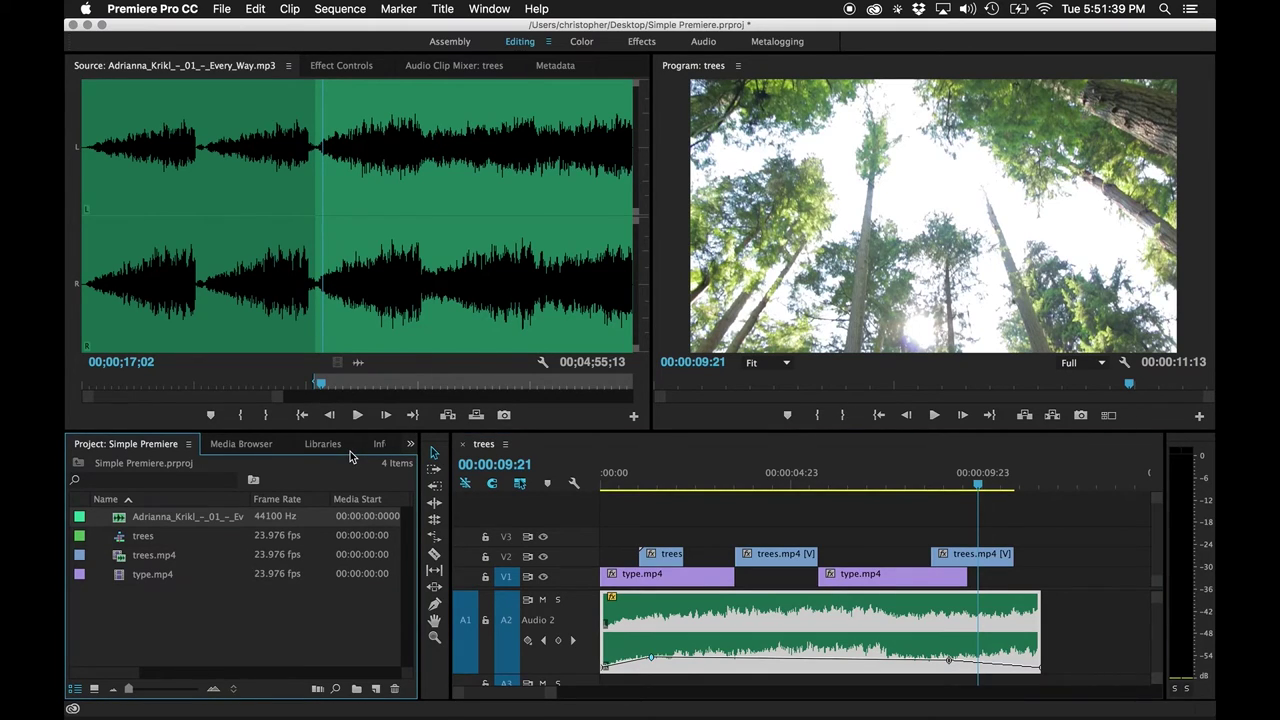
{"action": "scroll", "coordinate": [350, 451], "scroll_direction": "down", "scroll_amount": 6}
{"action": "left_click", "coordinate": [222, 446]}
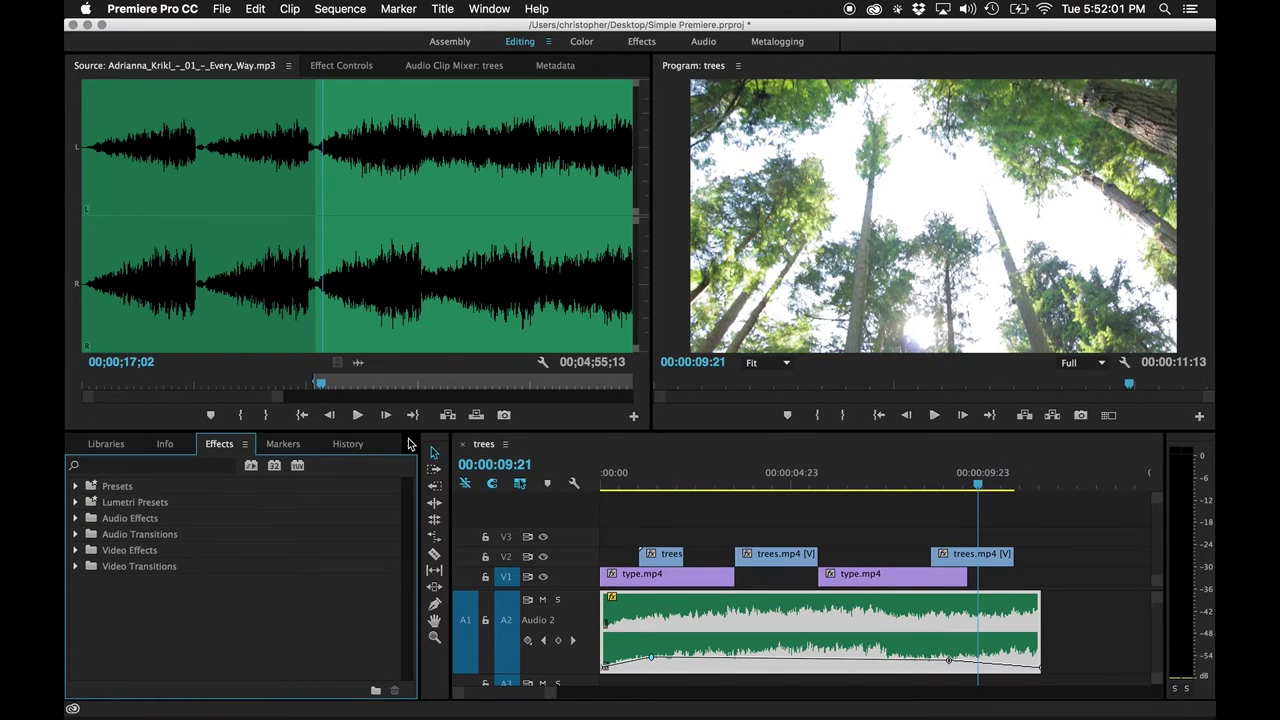
Switch from the effects list to the project contents, the markers, and back to the effects list.
{"action": "left_click", "coordinate": [408, 444]}
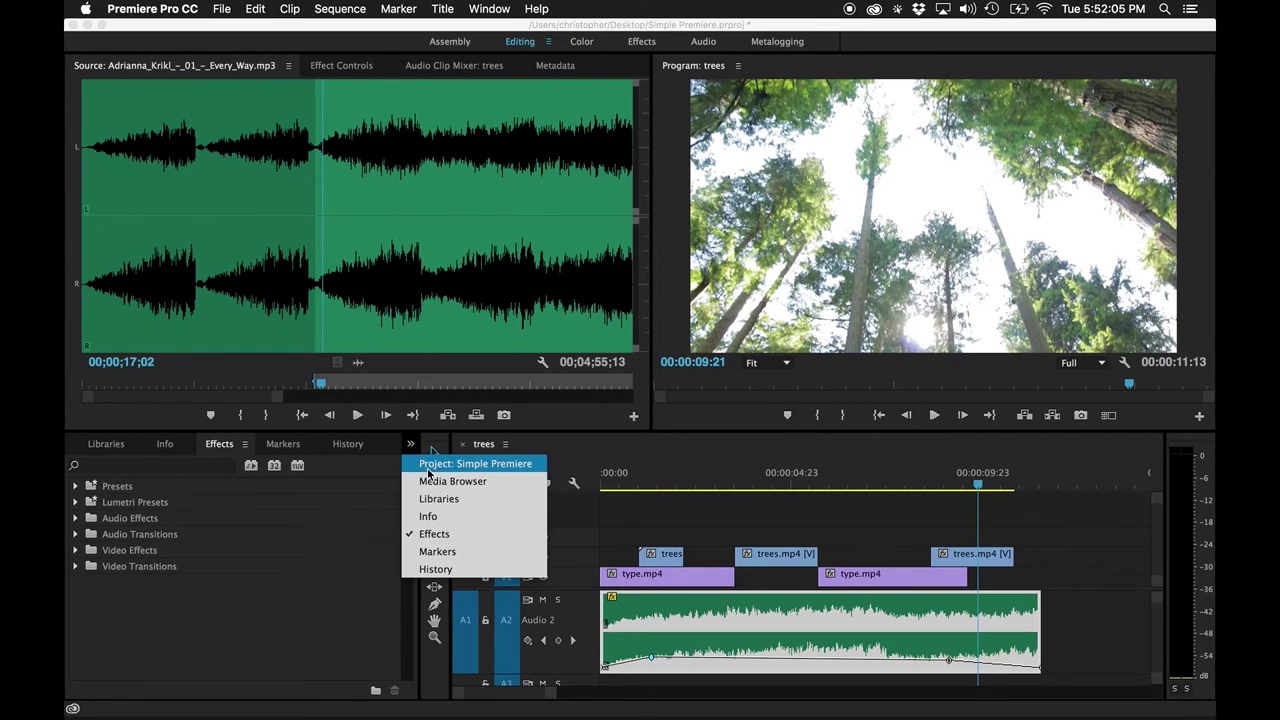
{"action": "left_click", "coordinate": [430, 464]}
{"action": "left_click", "coordinate": [410, 446]}
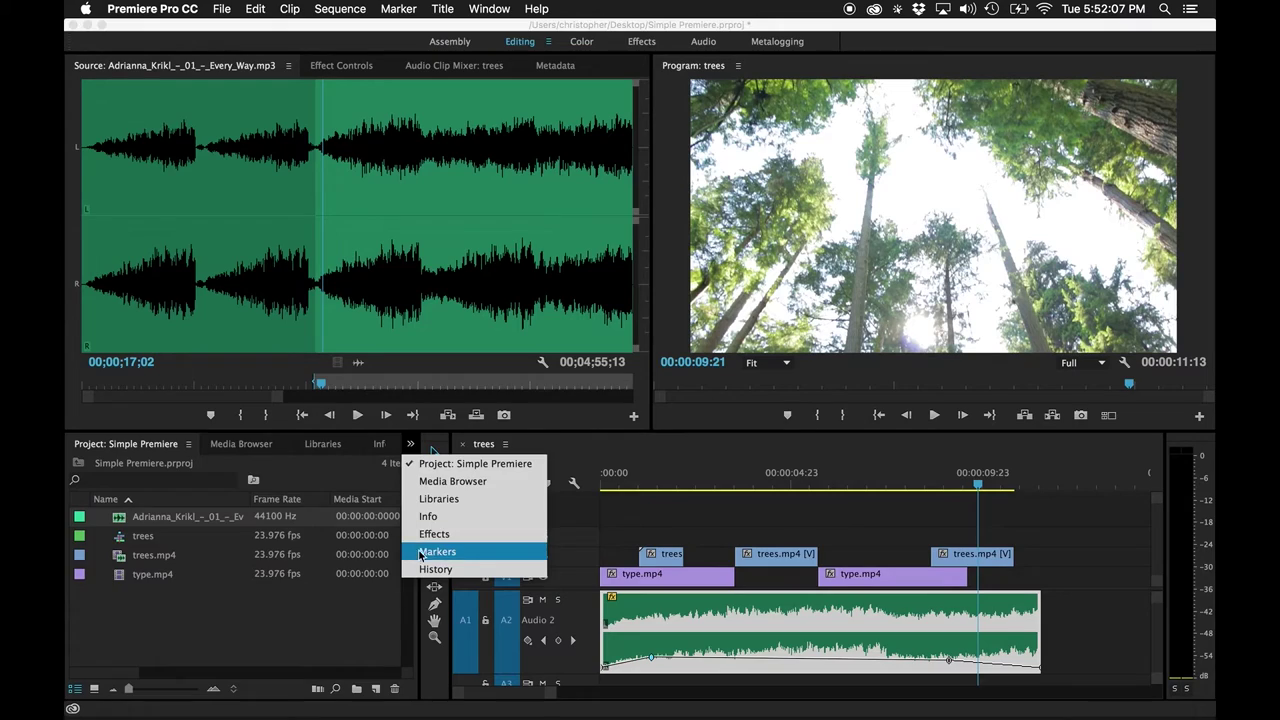
{"action": "left_click", "coordinate": [432, 550]}
{"action": "left_click", "coordinate": [408, 446]}
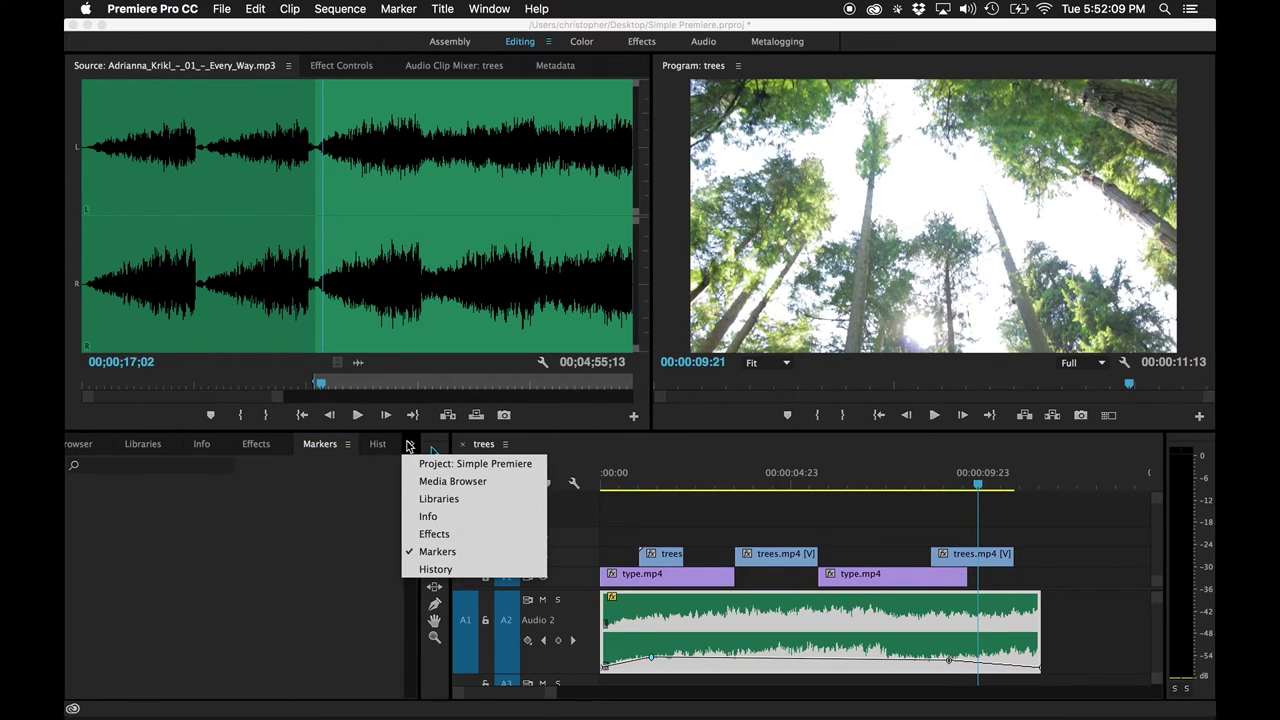
{"action": "left_click", "coordinate": [430, 534]}
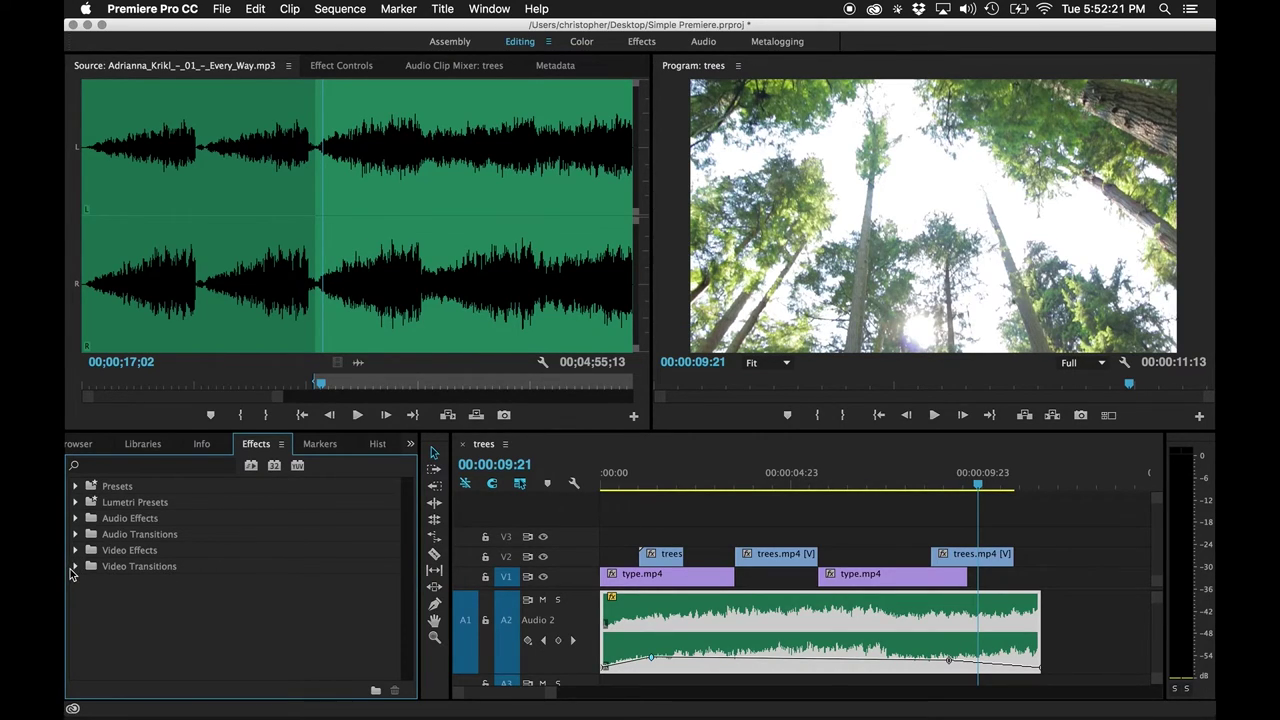
Examine the video transition categories and the transitions in the Dissolve group, including Dip to Black.
{"action": "left_click", "coordinate": [74, 567]}
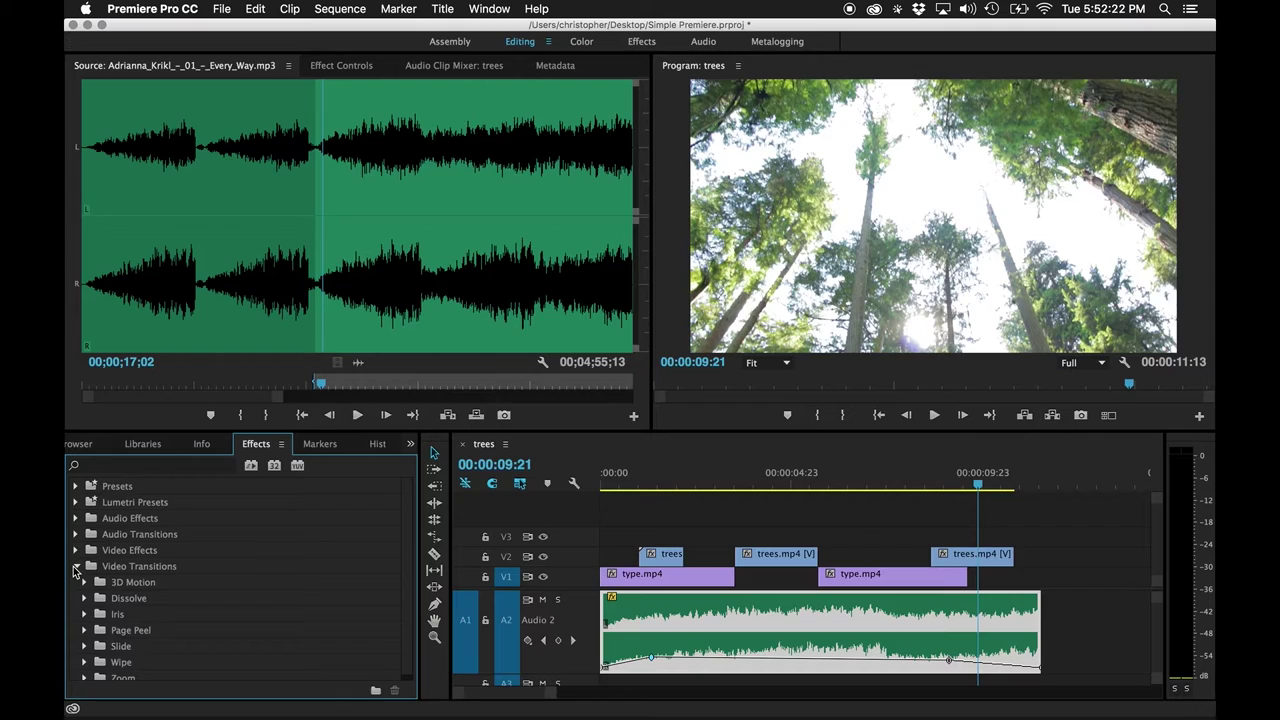
{"action": "left_click", "coordinate": [74, 567]}
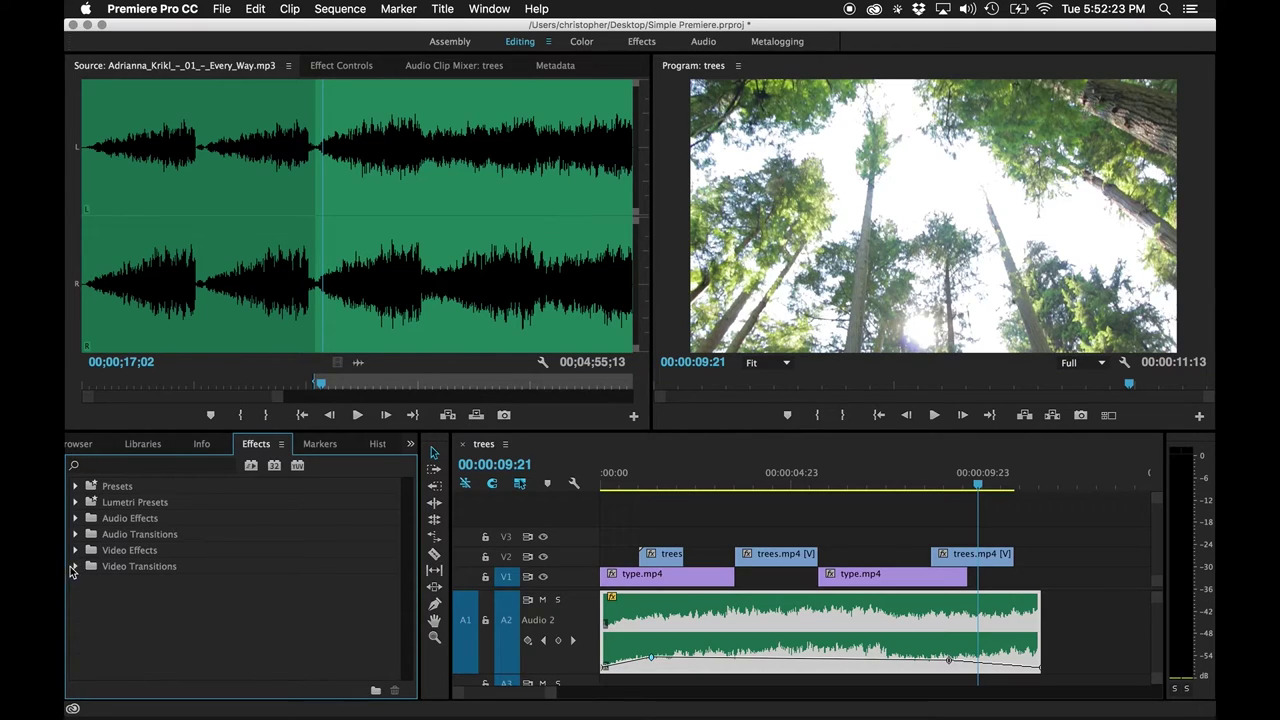
{"action": "left_click", "coordinate": [74, 567]}
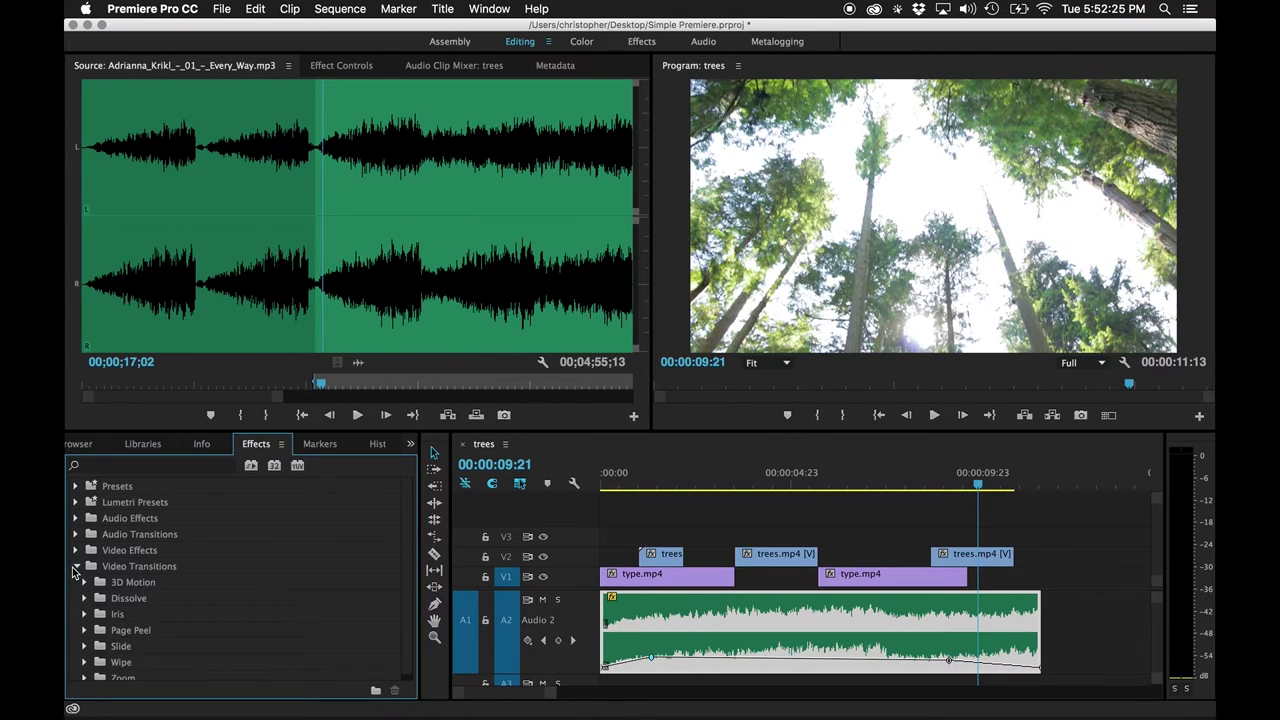
{"action": "scroll", "coordinate": [72, 571], "scroll_direction": "down", "scroll_amount": 1}
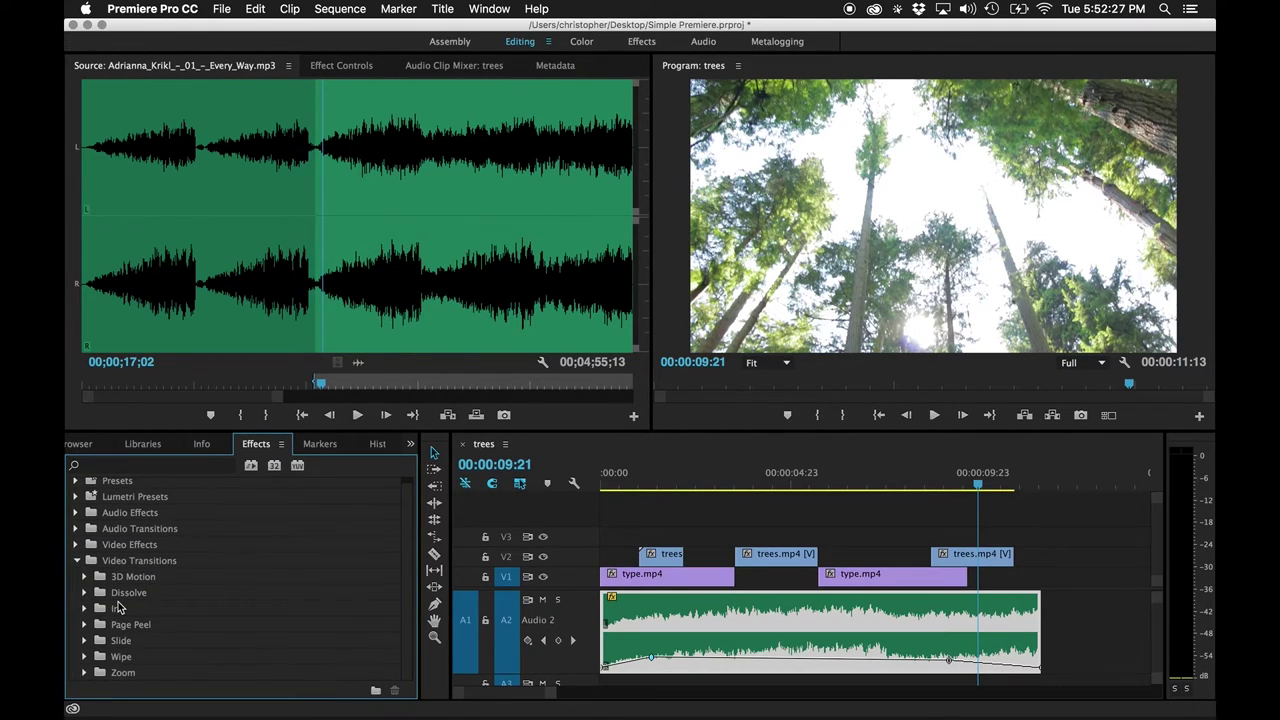
{"action": "scroll", "coordinate": [118, 607], "scroll_direction": "up", "scroll_amount": 1}
{"action": "scroll", "coordinate": [118, 607], "scroll_direction": "down", "scroll_amount": 1}
{"action": "left_click", "coordinate": [85, 594]}
{"action": "scroll", "coordinate": [85, 594], "scroll_direction": "down", "scroll_amount": 5}
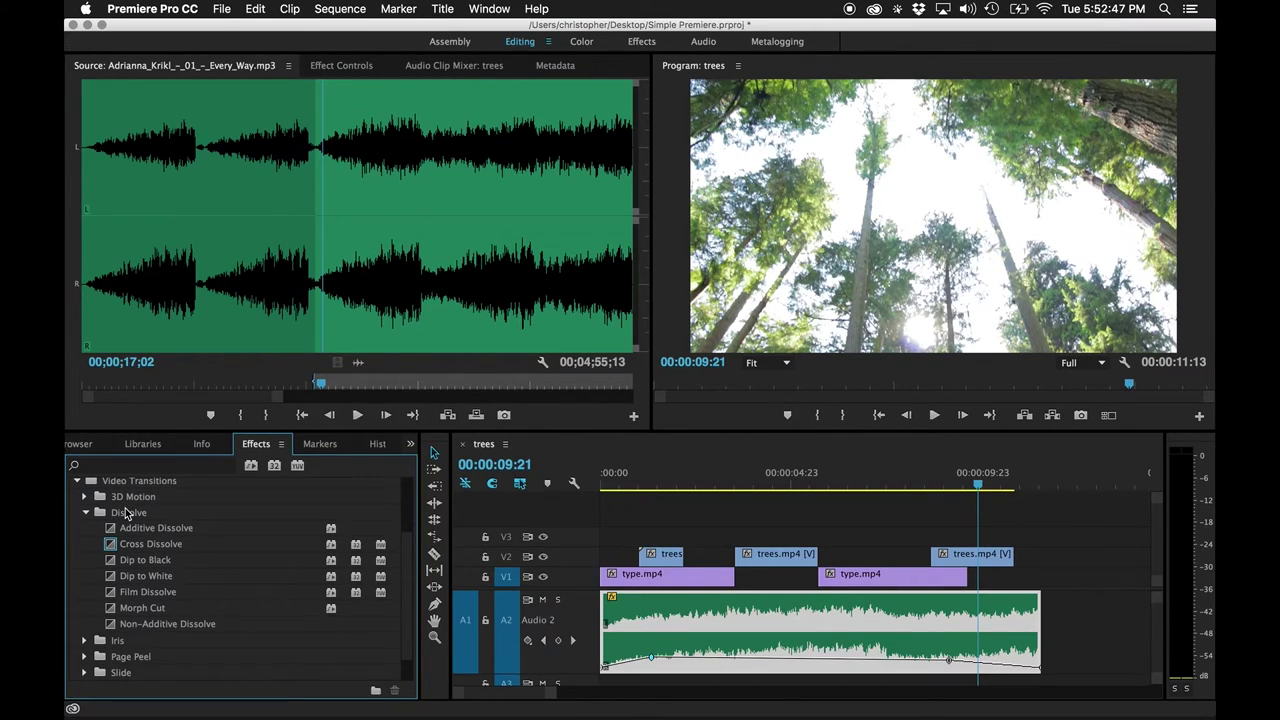
{"action": "left_click", "coordinate": [110, 564]}
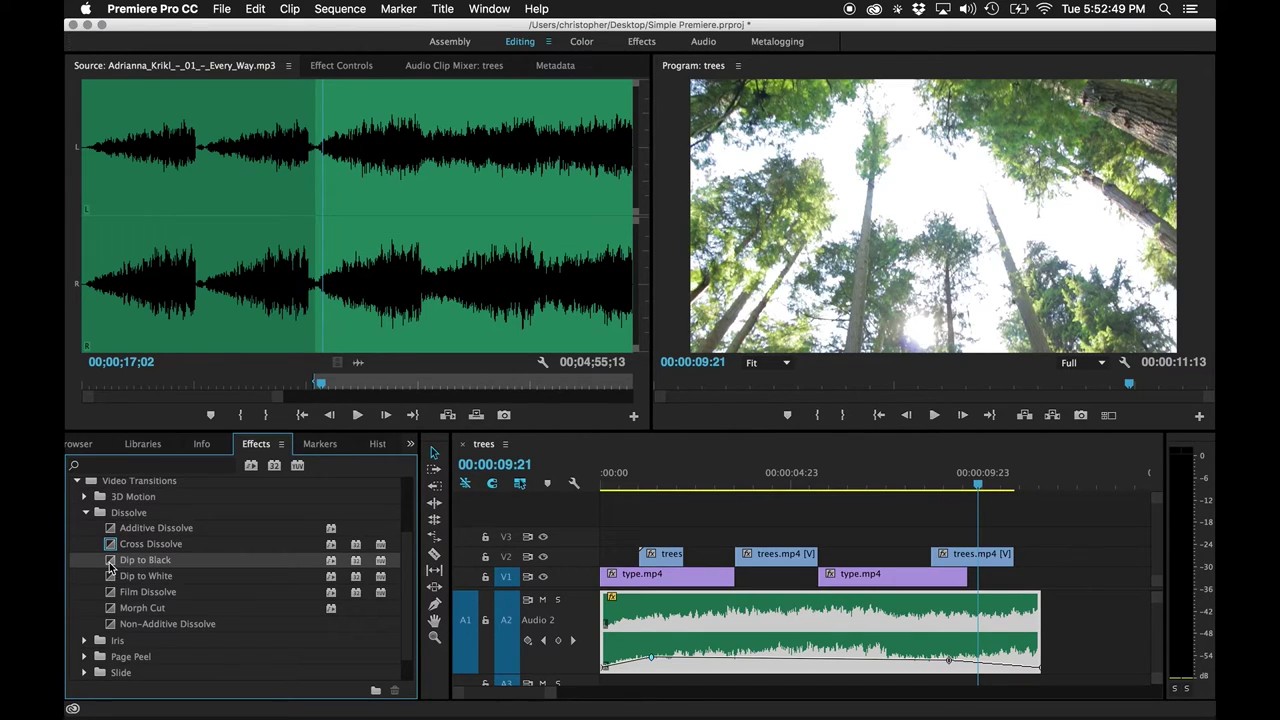
{"action": "left_click", "coordinate": [86, 513]}
{"action": "left_click", "coordinate": [78, 481]}
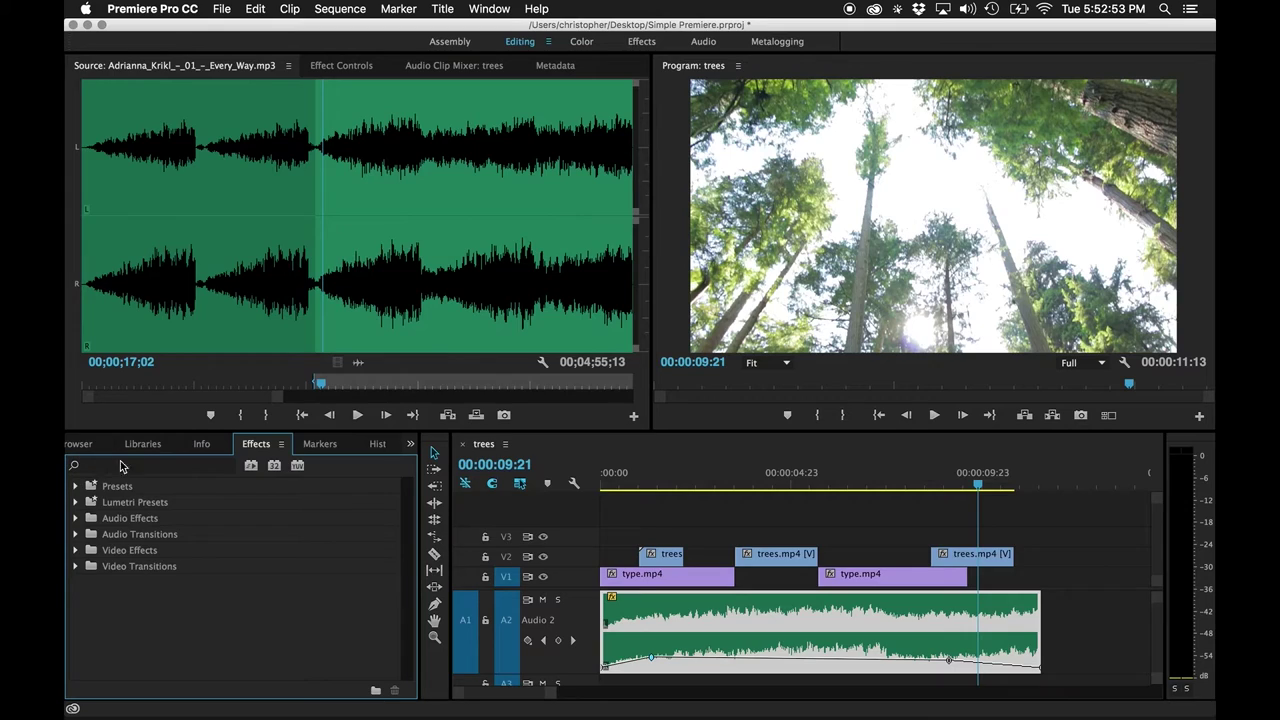
Search the effects for "dip" and apply Dip to White to the end of the last trees.mp4 clip on V2.
{"action": "left_click", "coordinate": [171, 464]}
{"action": "type", "text": "dip"}
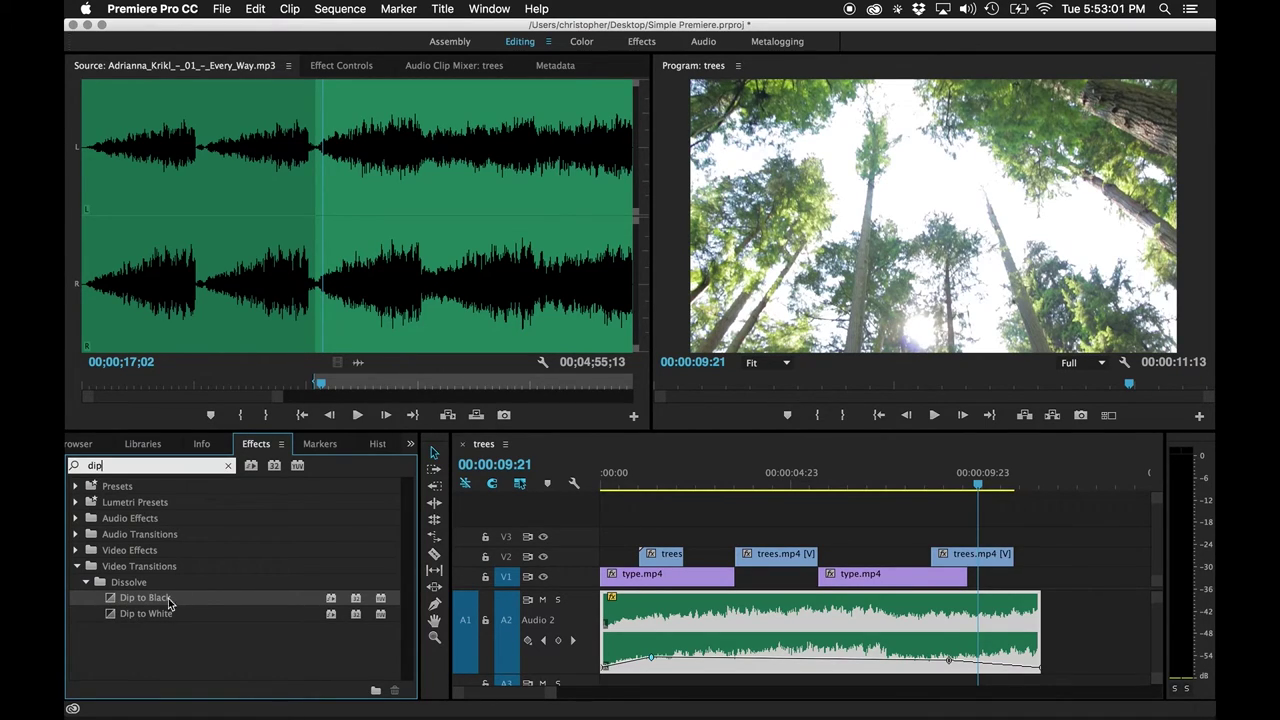
{"action": "left_click", "coordinate": [1003, 558]}
{"action": "mouse_move", "coordinate": [977, 486]}
{"action": "left_mouse_down"}
{"action": "mouse_move", "coordinate": [962, 487]}
{"action": "mouse_move", "coordinate": [1017, 484]}
{"action": "mouse_move", "coordinate": [967, 484]}
{"action": "left_mouse_up"}
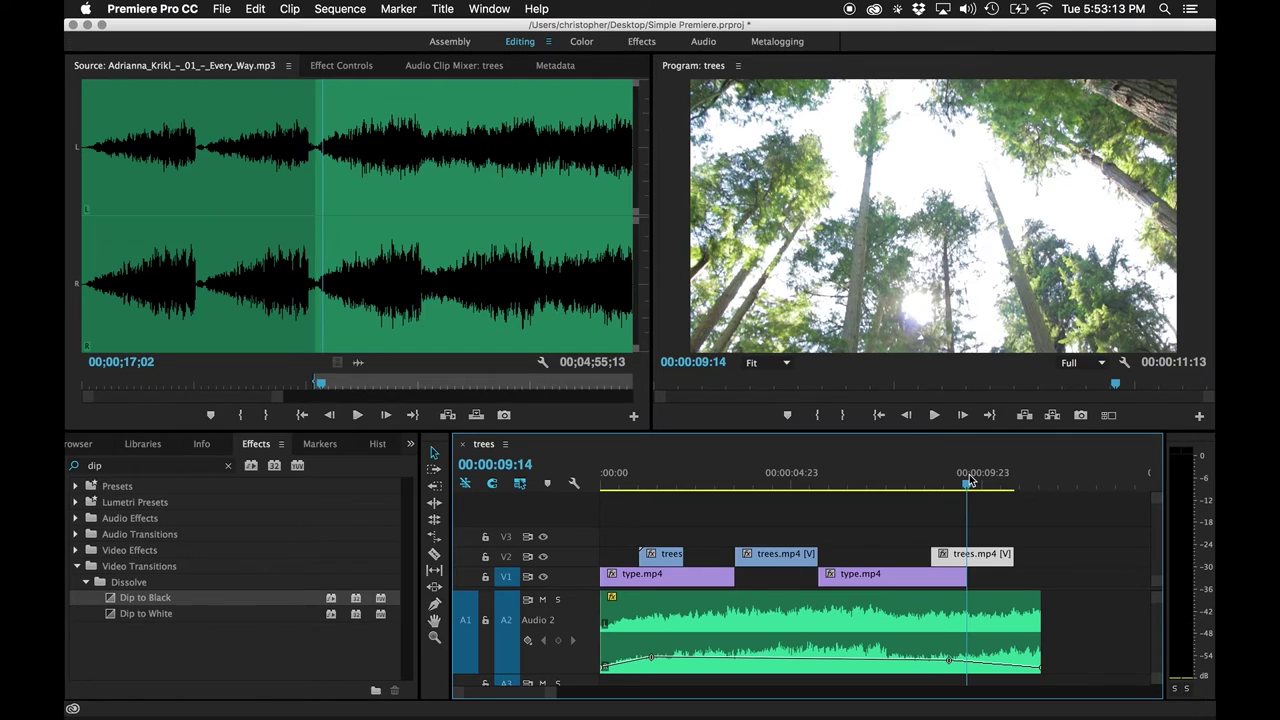
{"action": "left_click", "coordinate": [108, 616]}
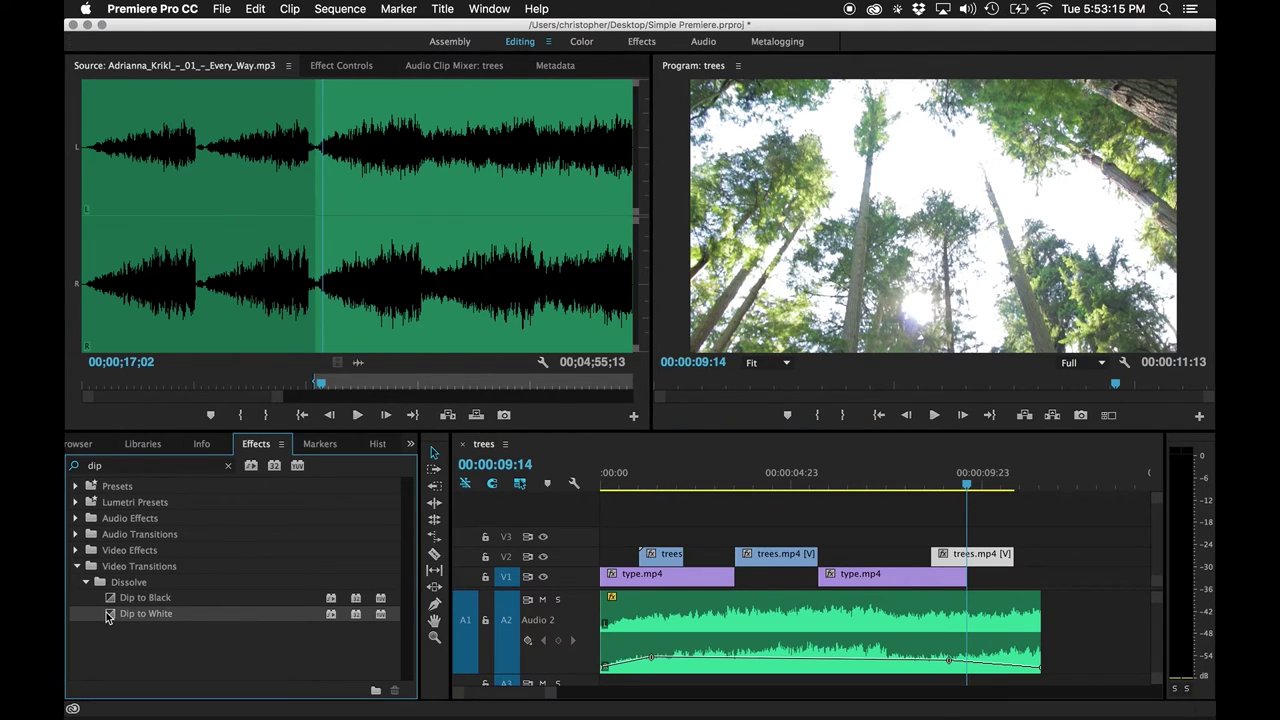
{"action": "left_click_drag", "start_coordinate": [109, 614], "coordinate": [1007, 563]}
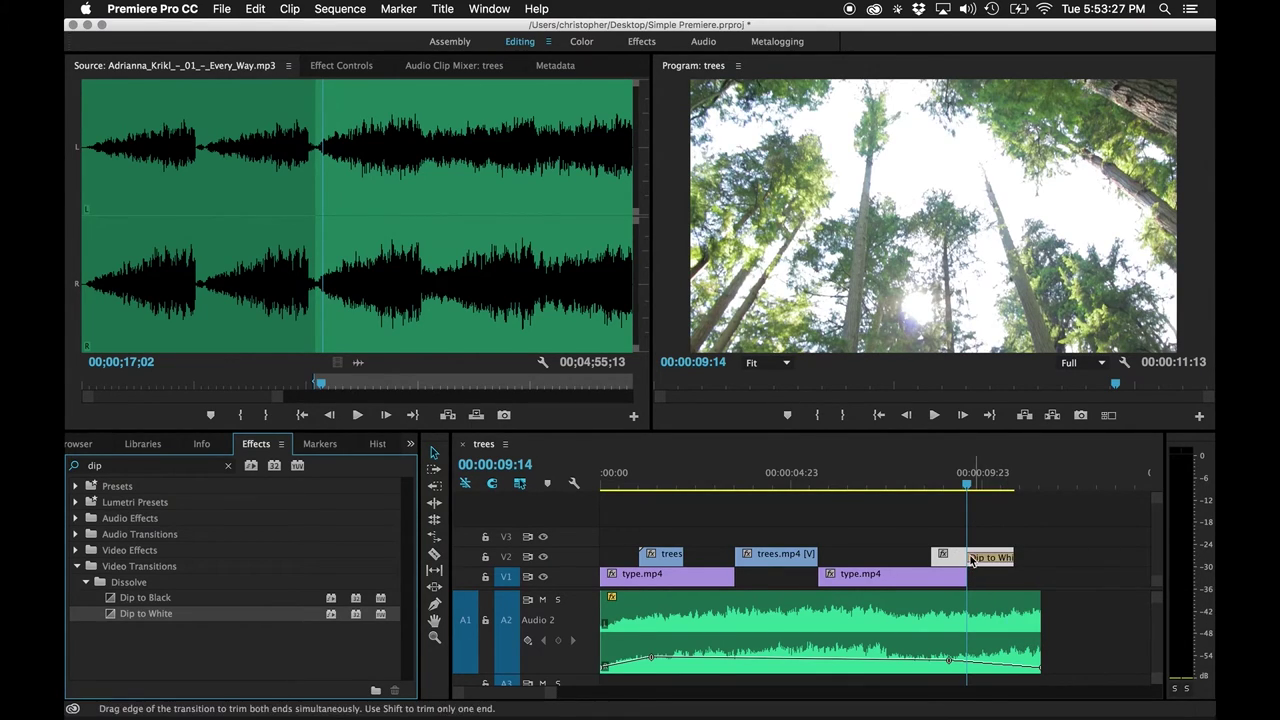
Play the Dip to White ending and replace the transition on the last trees.mp4 clip with Dip to Black.
{"action": "left_click_drag", "start_coordinate": [966, 486], "coordinate": [880, 488]}
{"action": "key", "text": "space"}
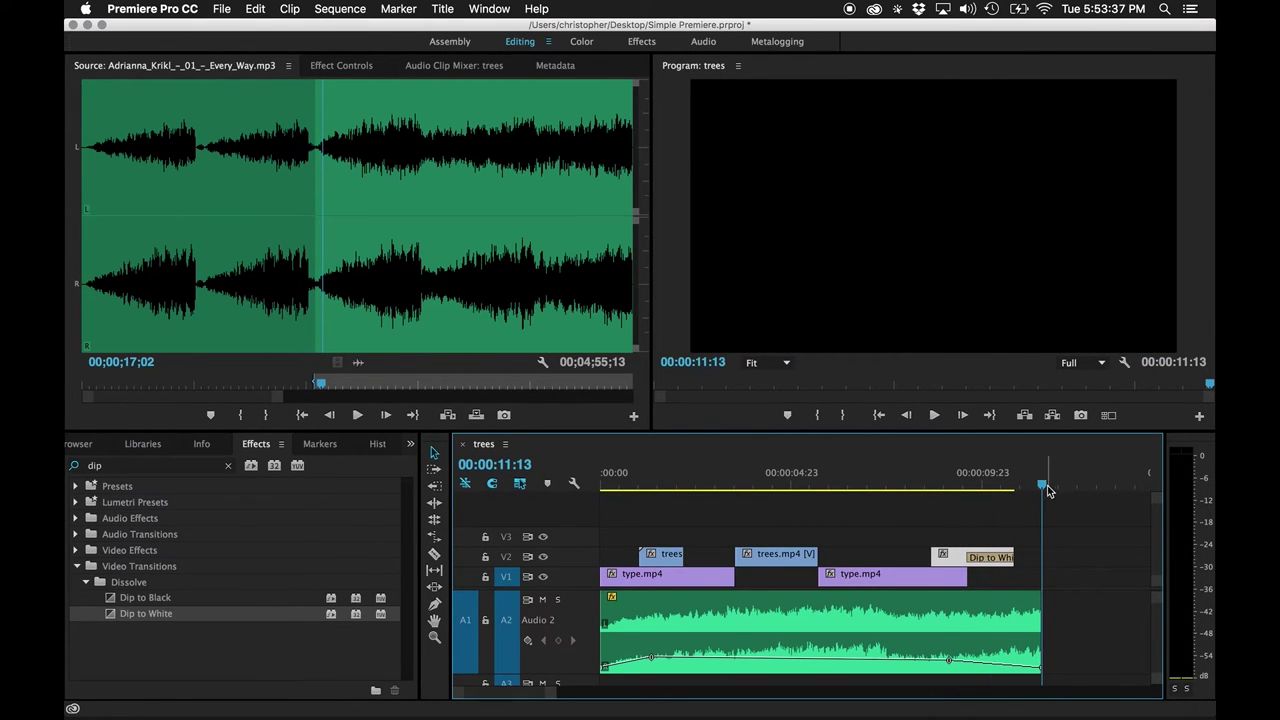
{"action": "left_click_drag", "start_coordinate": [1042, 486], "coordinate": [945, 483]}
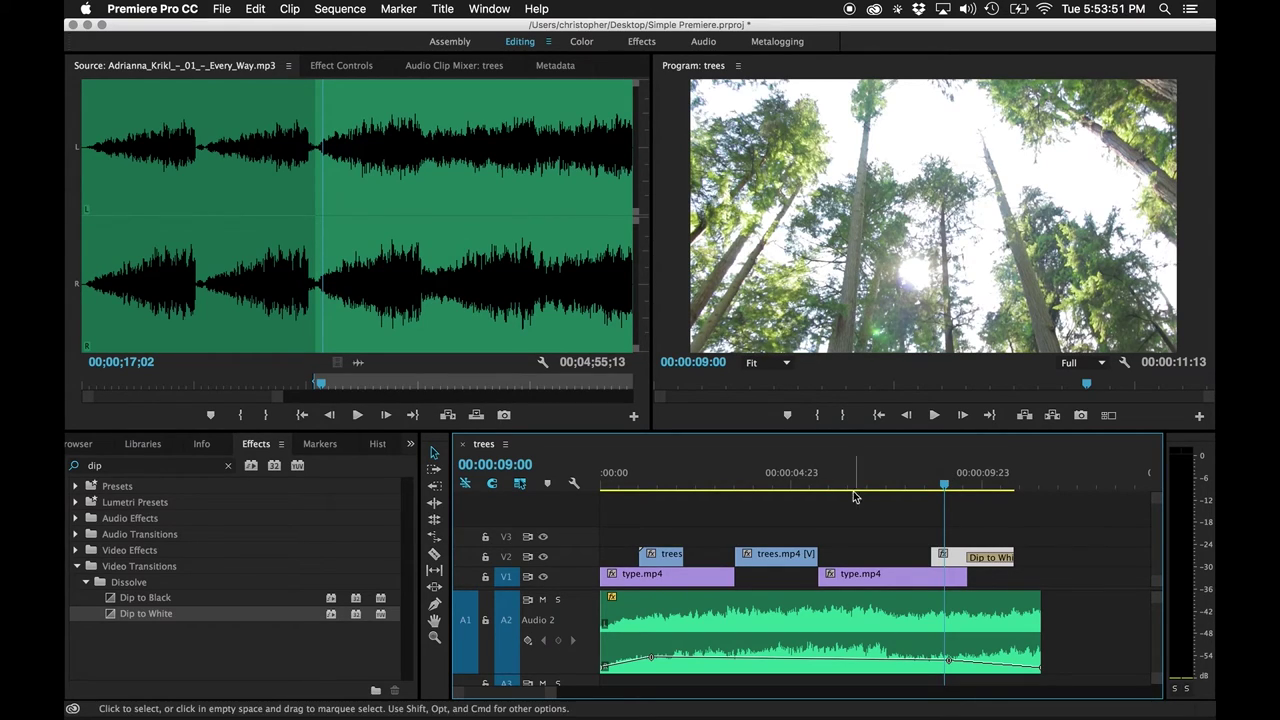
{"action": "left_click", "coordinate": [118, 597]}
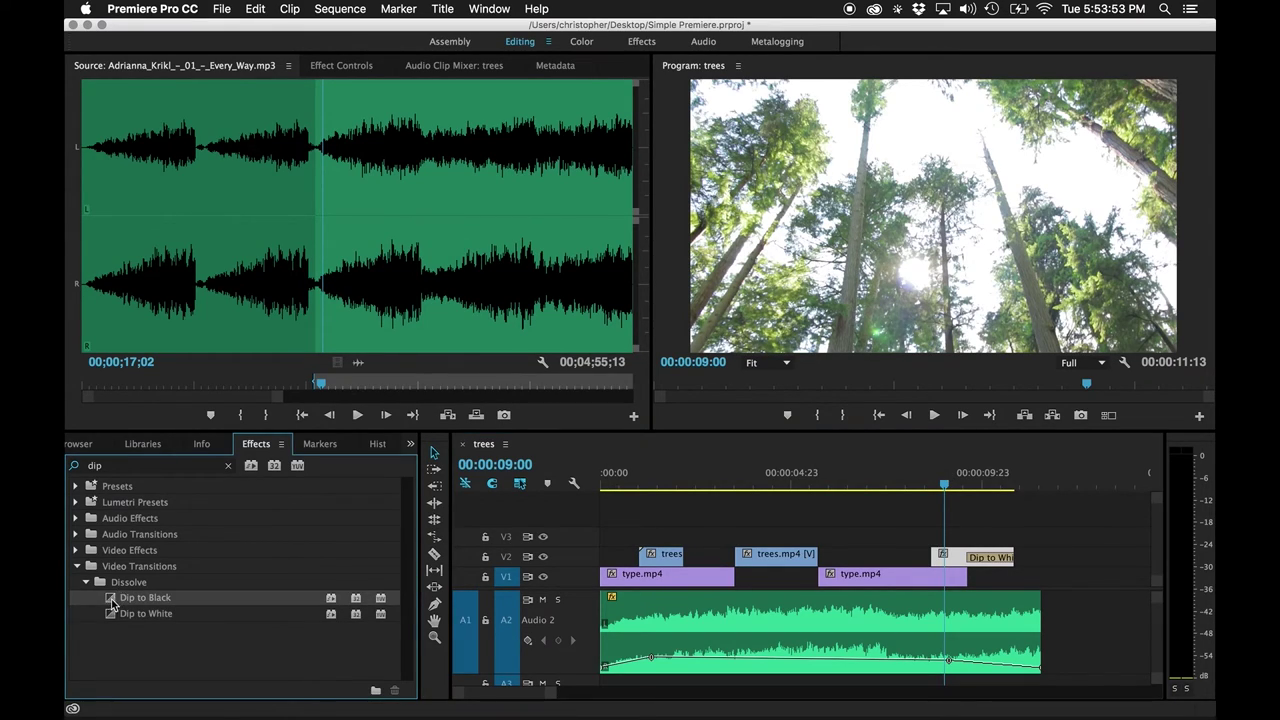
{"action": "left_click_drag", "start_coordinate": [111, 599], "coordinate": [989, 565]}
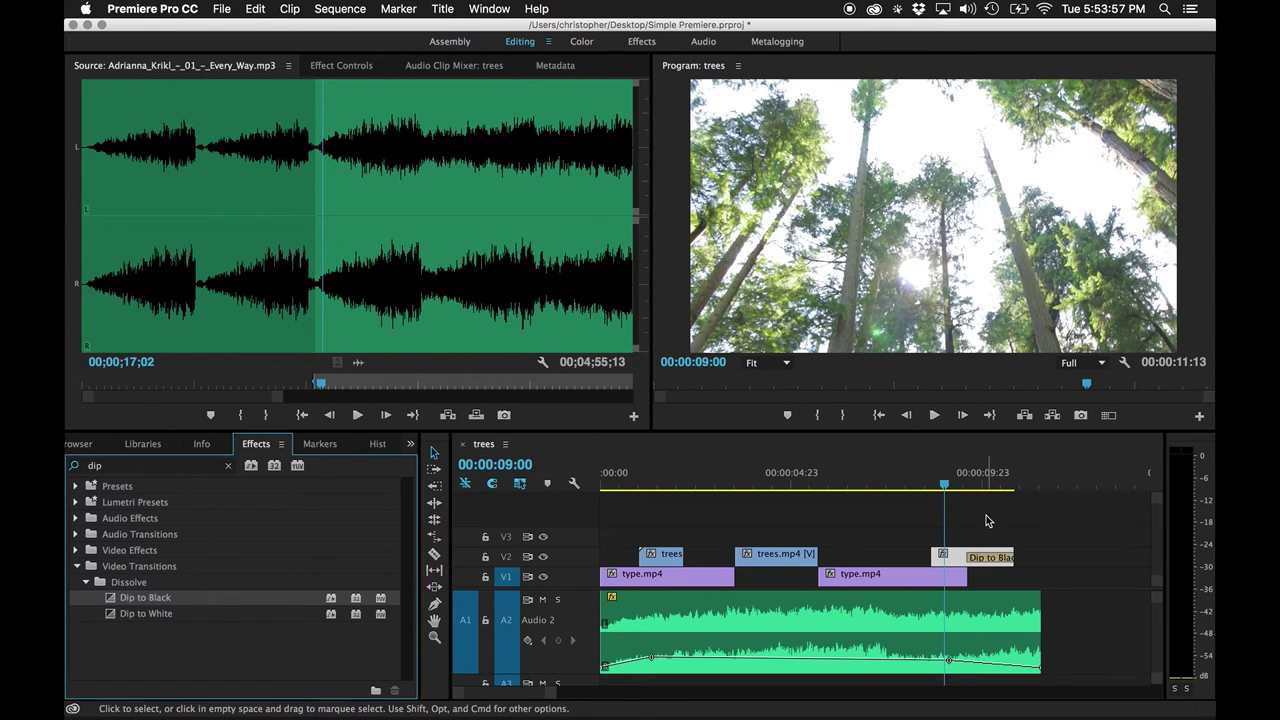
Play the Dip to Black ending and review the trees.mp4 clips on V2.
{"action": "key", "text": "space"}
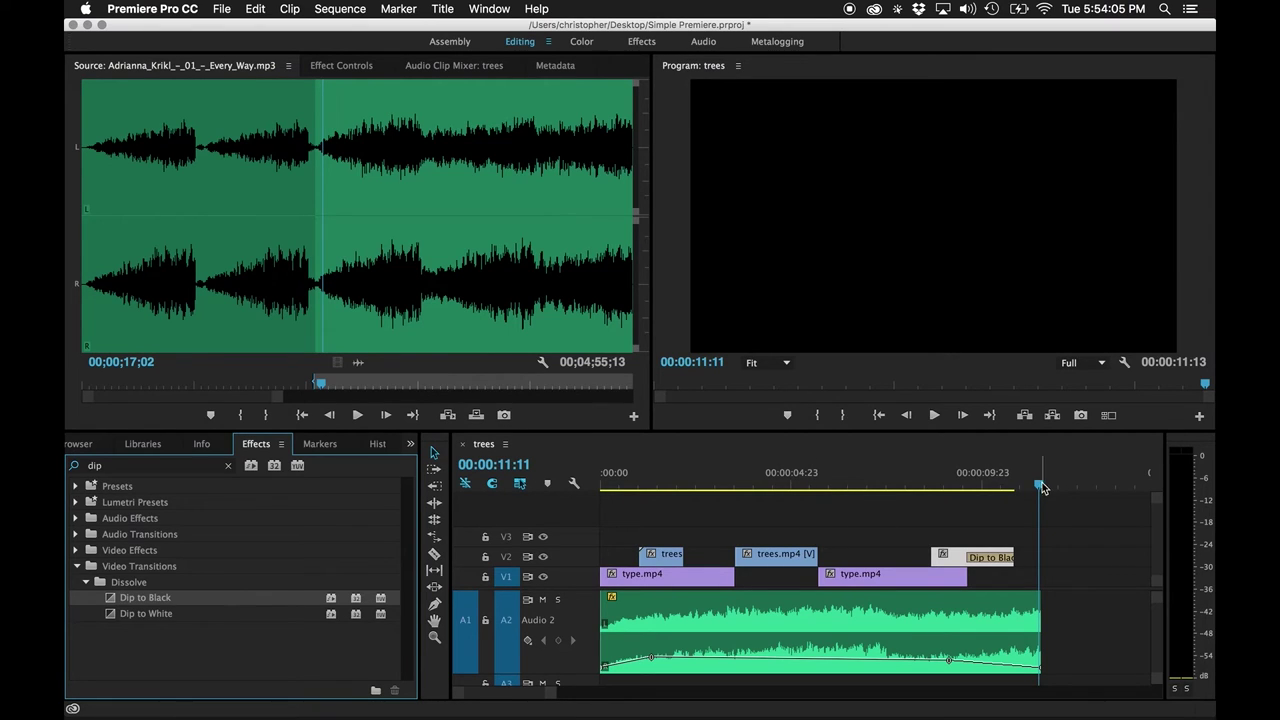
{"action": "left_click_drag", "start_coordinate": [1038, 485], "coordinate": [783, 504]}
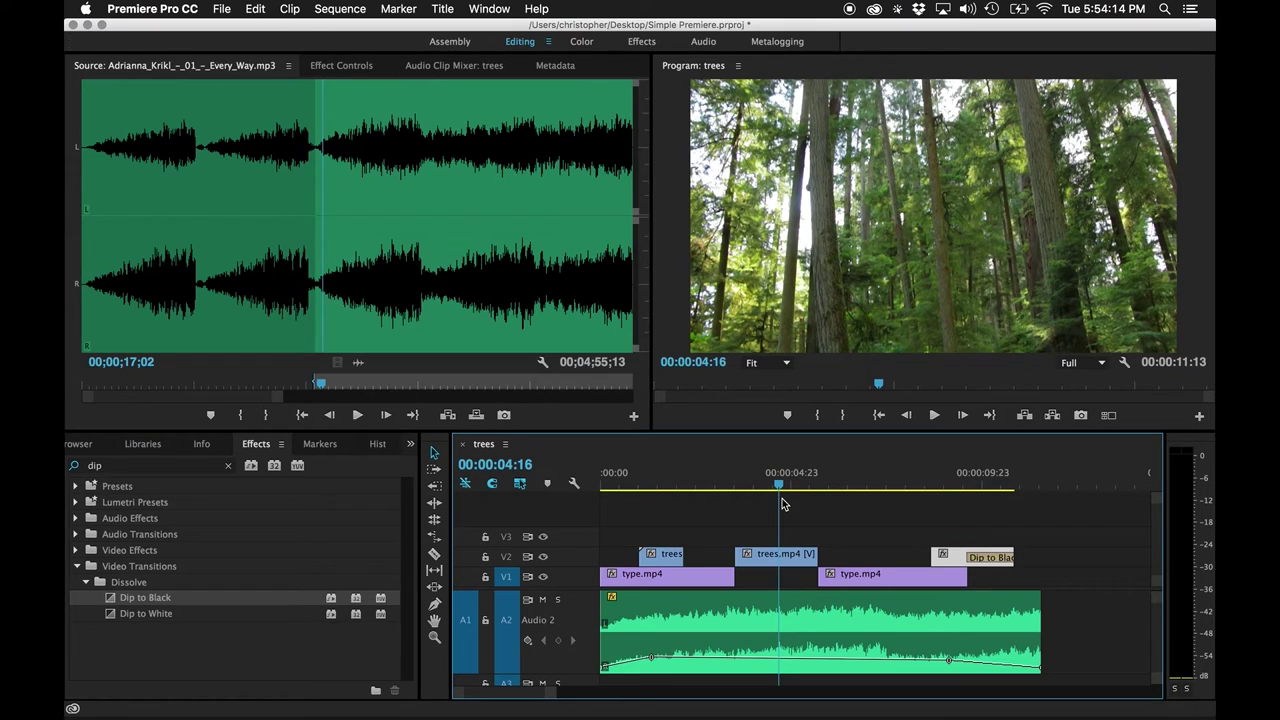
{"action": "left_click", "coordinate": [758, 562]}
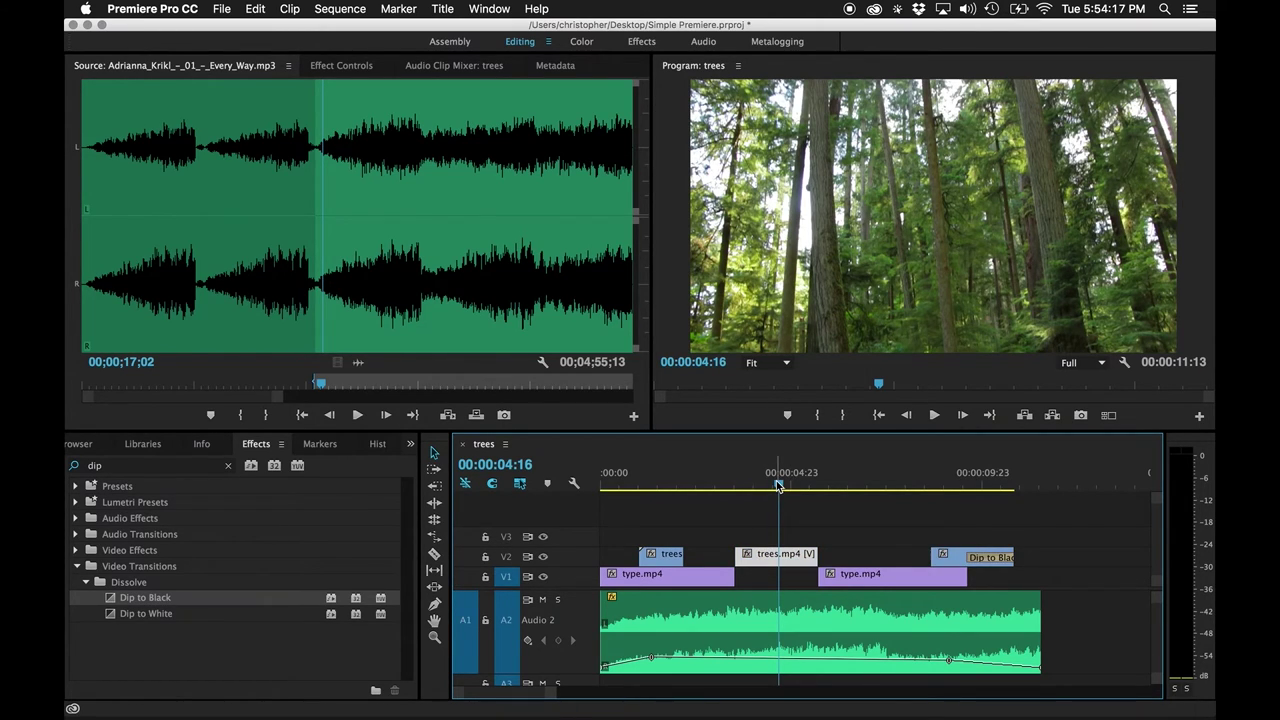
{"action": "left_click_drag", "start_coordinate": [780, 484], "coordinate": [658, 486]}
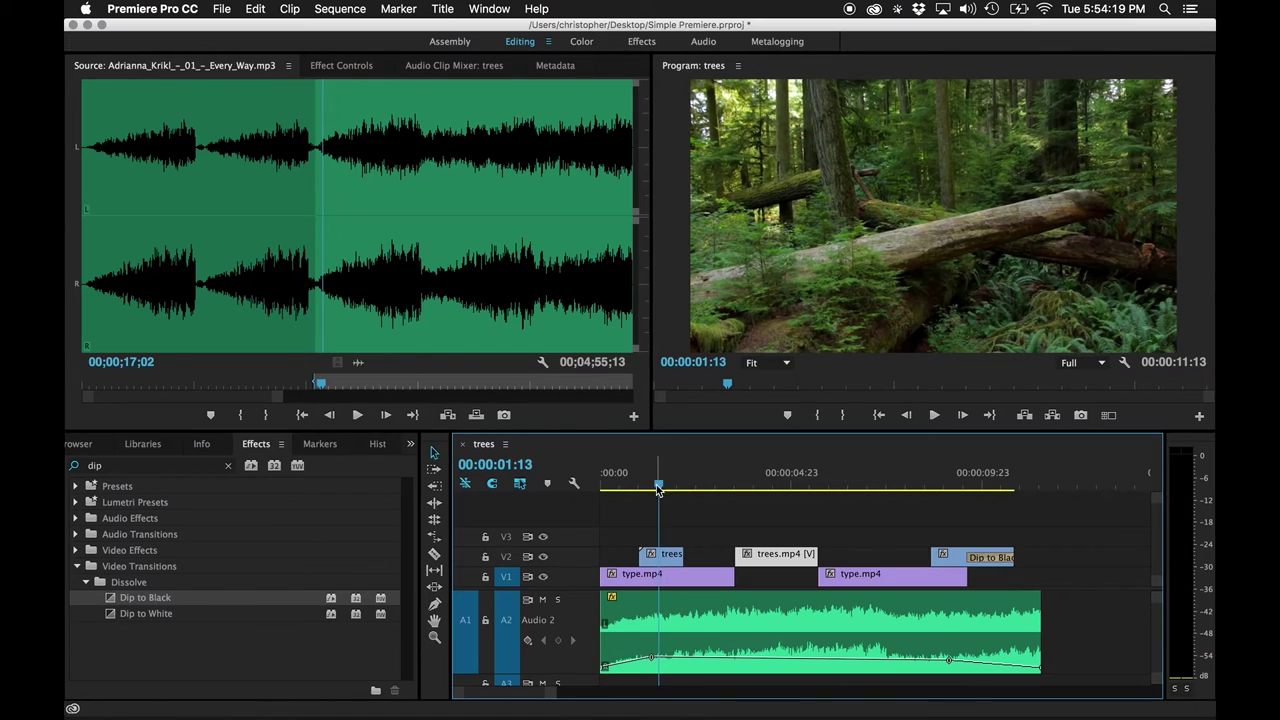
{"action": "left_click", "coordinate": [668, 558]}
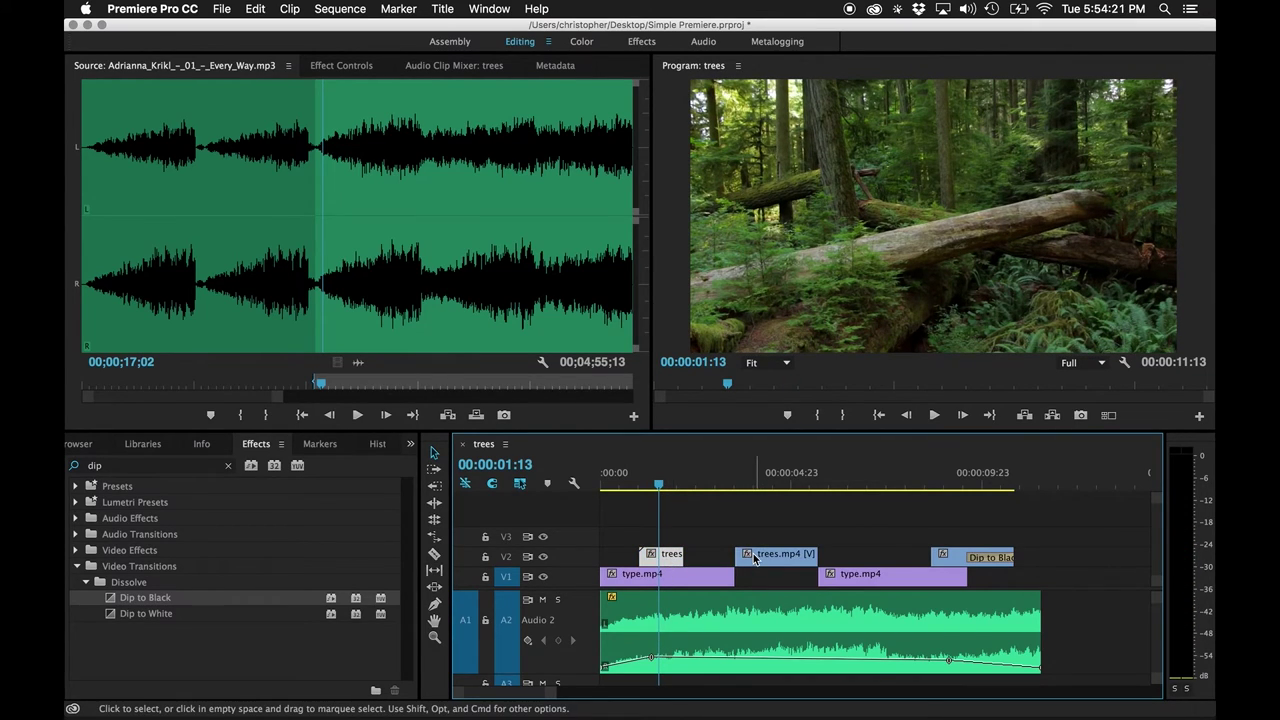
{"action": "left_click", "coordinate": [756, 558]}
{"action": "left_click", "coordinate": [935, 553]}
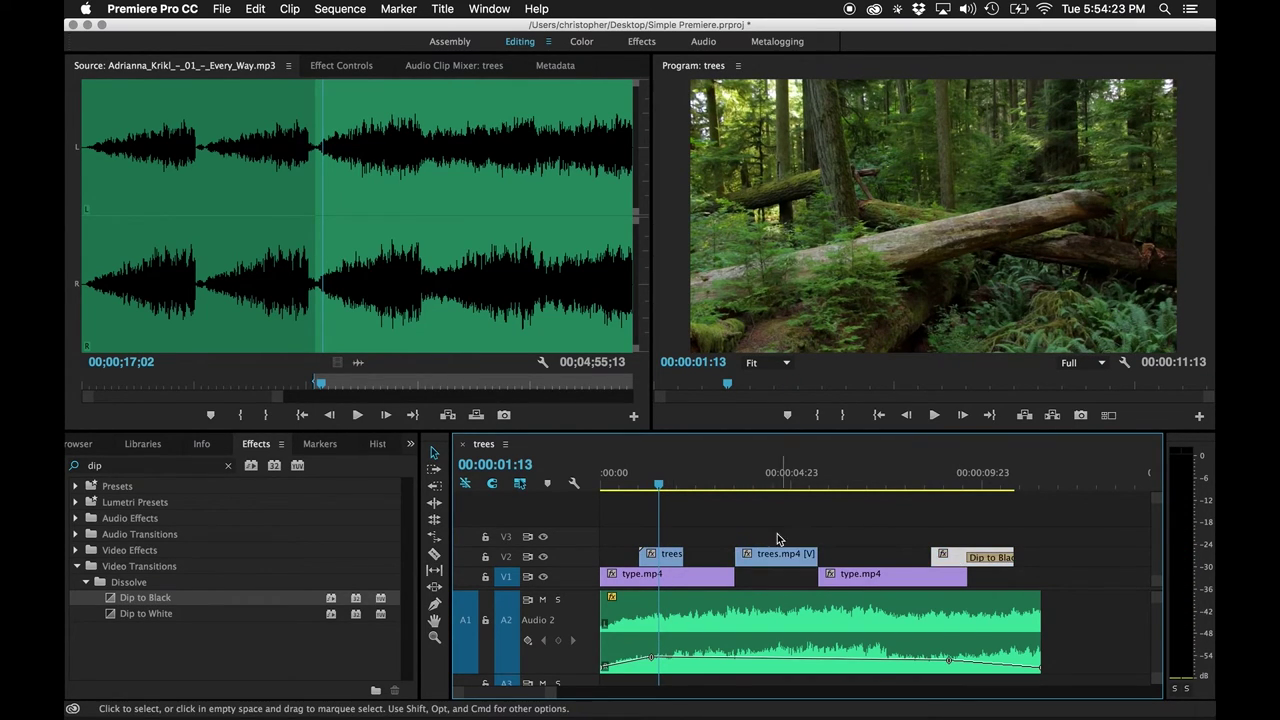
{"action": "left_click", "coordinate": [771, 553]}
Select the first trees.mp4 clip on V2 and park the playhead over it at 00:00:01:11.
{"action": "left_click", "coordinate": [675, 552]}
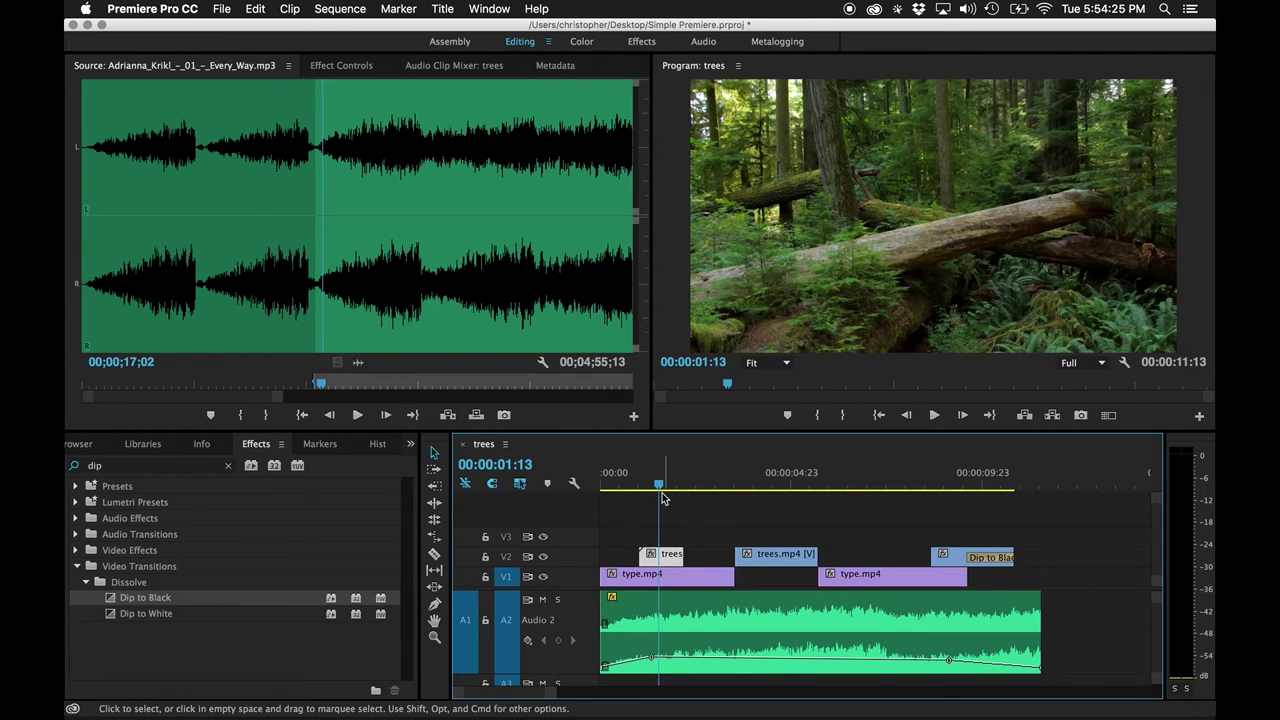
{"action": "mouse_move", "coordinate": [660, 488]}
{"action": "left_mouse_down"}
{"action": "mouse_move", "coordinate": [645, 487]}
{"action": "mouse_move", "coordinate": [797, 484]}
{"action": "mouse_move", "coordinate": [660, 484]}
{"action": "left_mouse_up"}
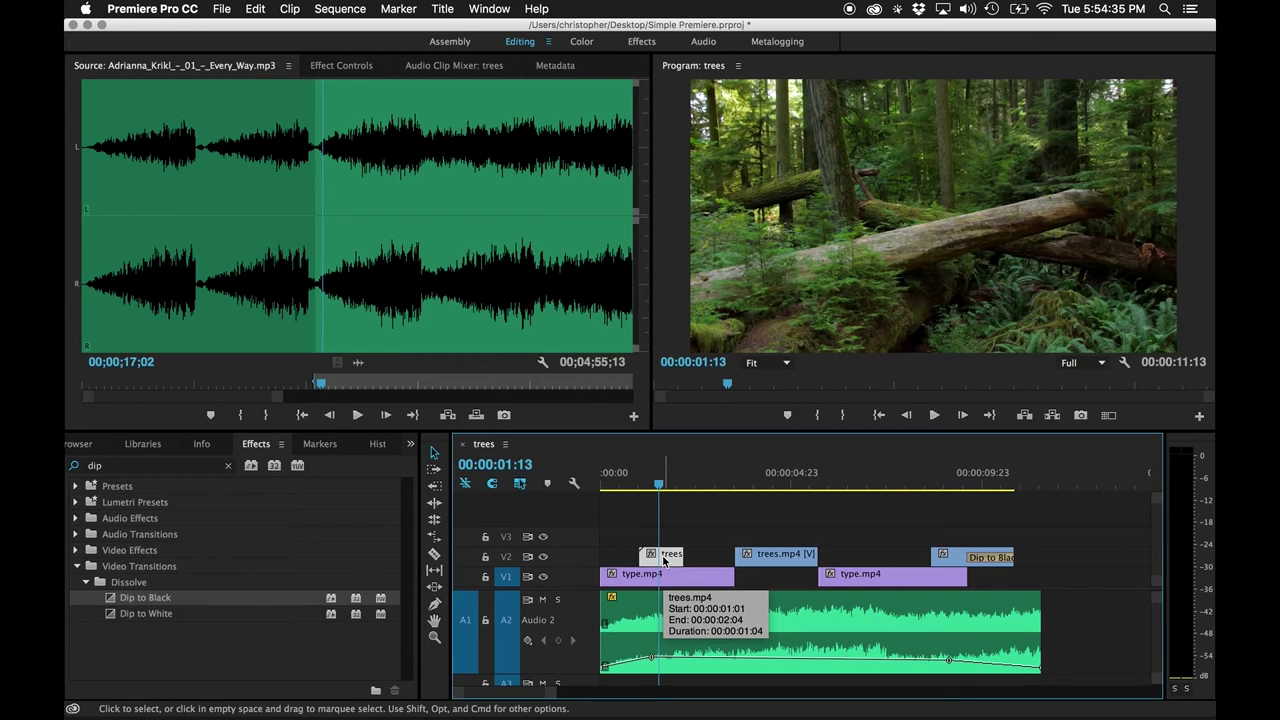
{"action": "key", "text": "Left"}
{"action": "key", "text": "Left"}
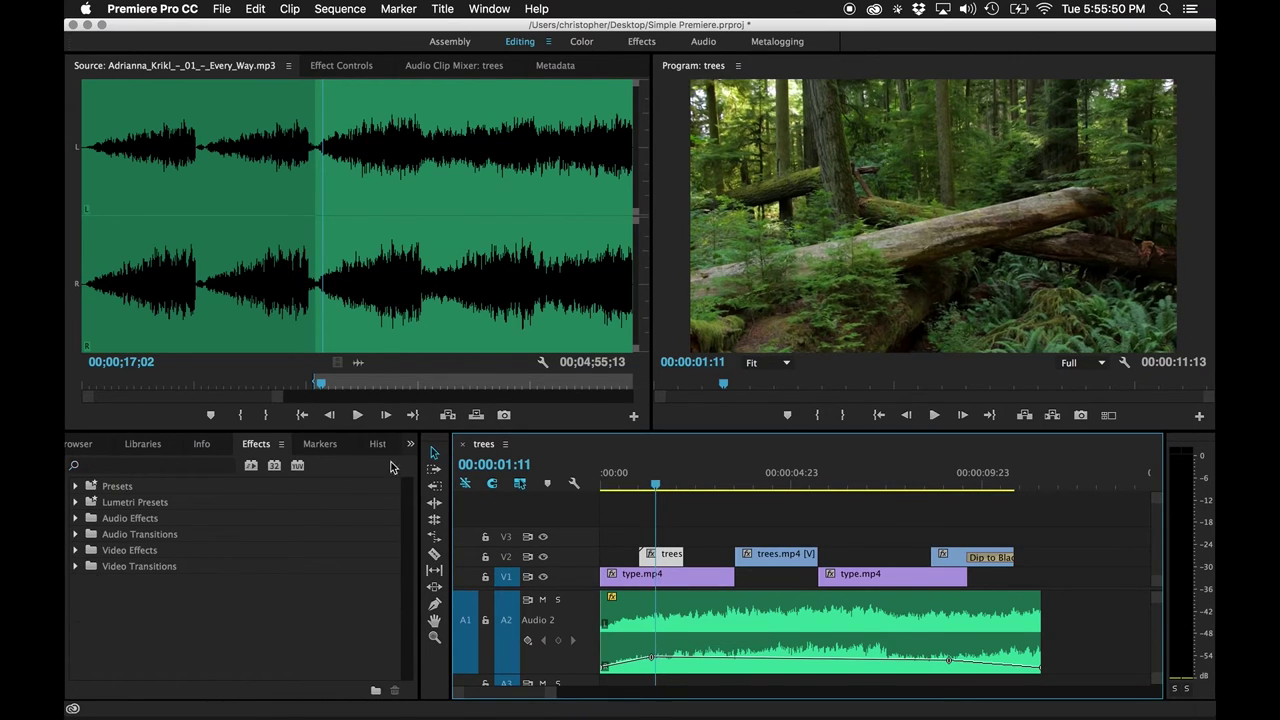
Review the source, audio clip mixer and metadata views, and bring up the effect controls for the first trees.mp4 clip.
{"action": "left_click", "coordinate": [268, 452]}
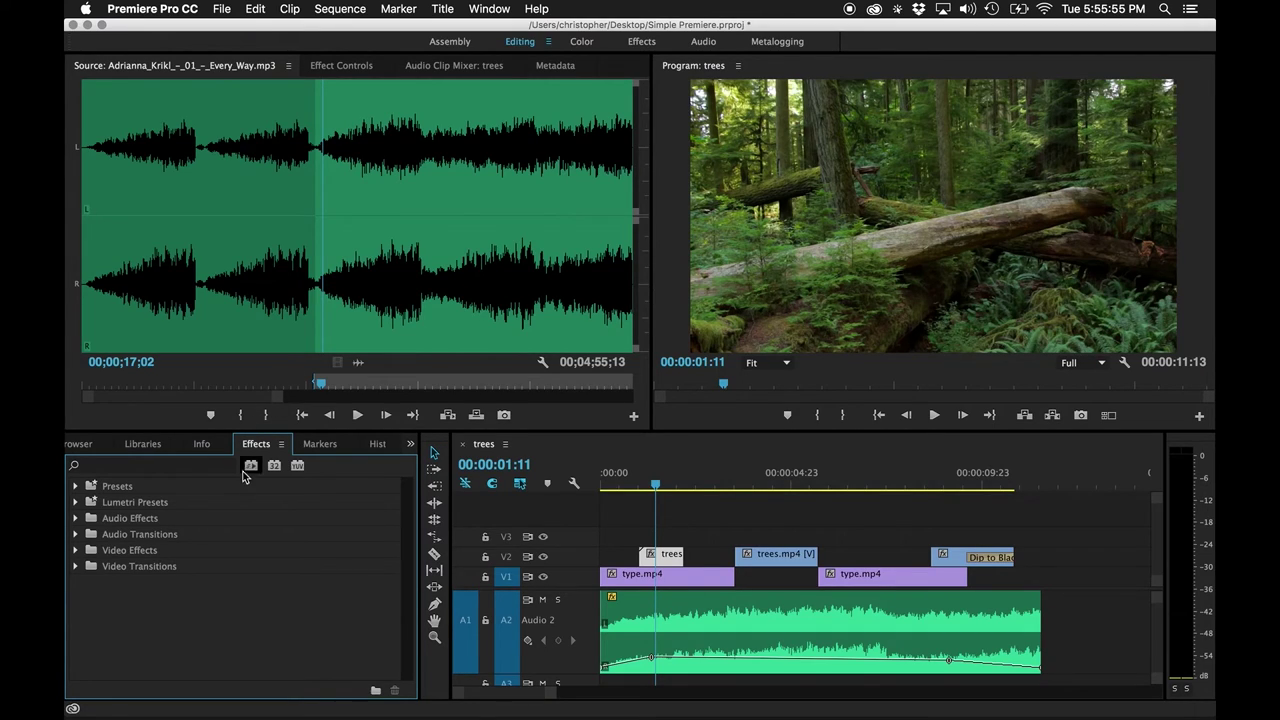
{"action": "left_click", "coordinate": [362, 70]}
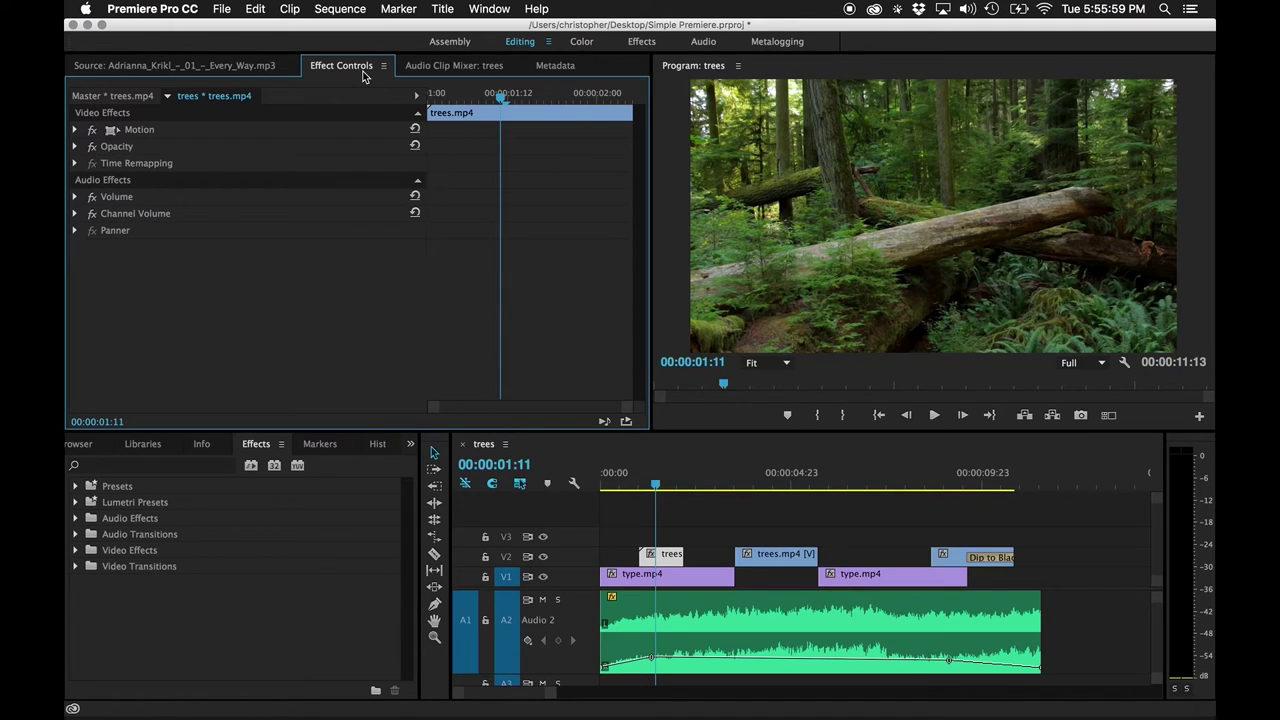
{"action": "left_click", "coordinate": [212, 65]}
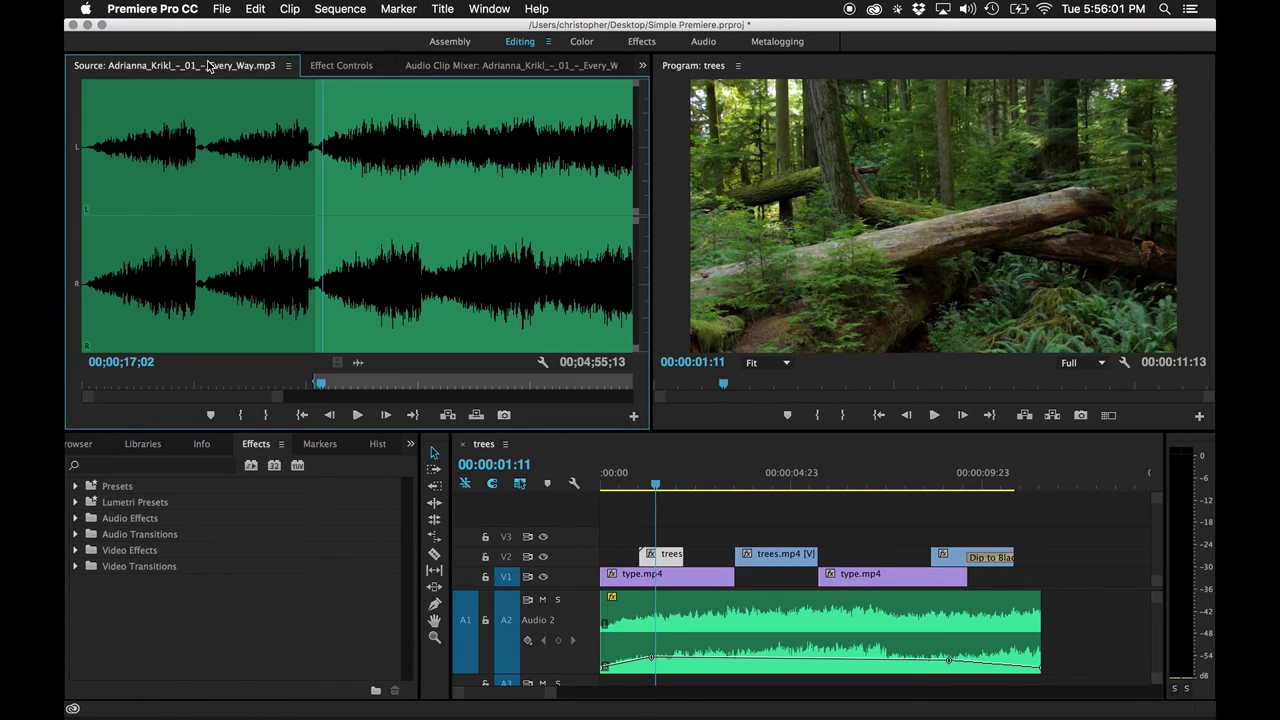
{"action": "left_click", "coordinate": [357, 64]}
{"action": "left_click", "coordinate": [452, 68]}
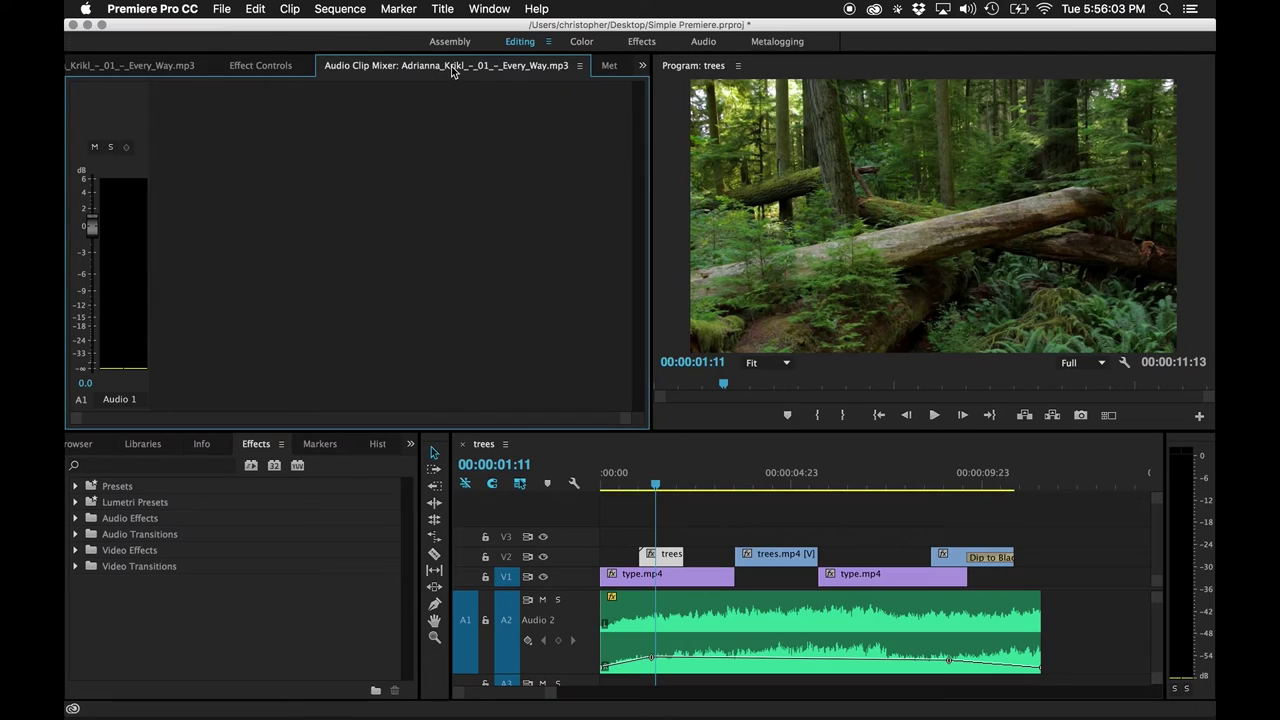
{"action": "left_click", "coordinate": [609, 65]}
{"action": "left_click", "coordinate": [642, 65]}
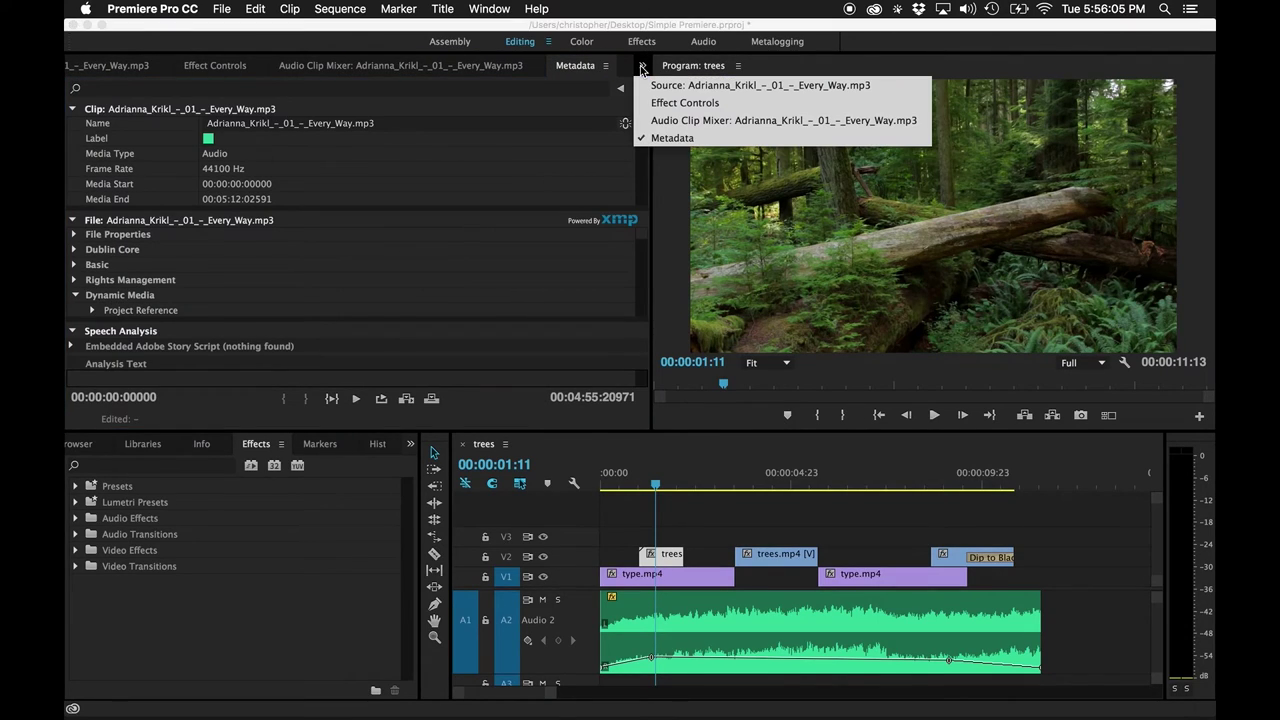
{"action": "left_click", "coordinate": [672, 105]}
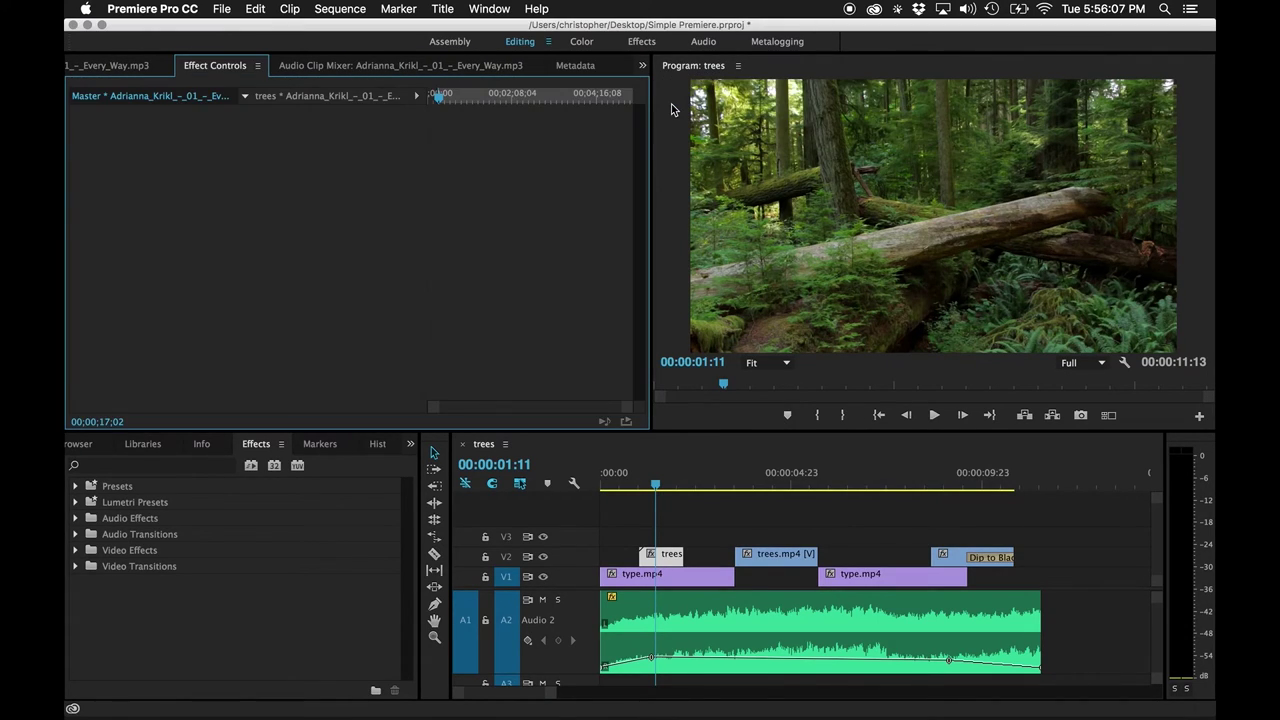
{"action": "left_click", "coordinate": [671, 556]}
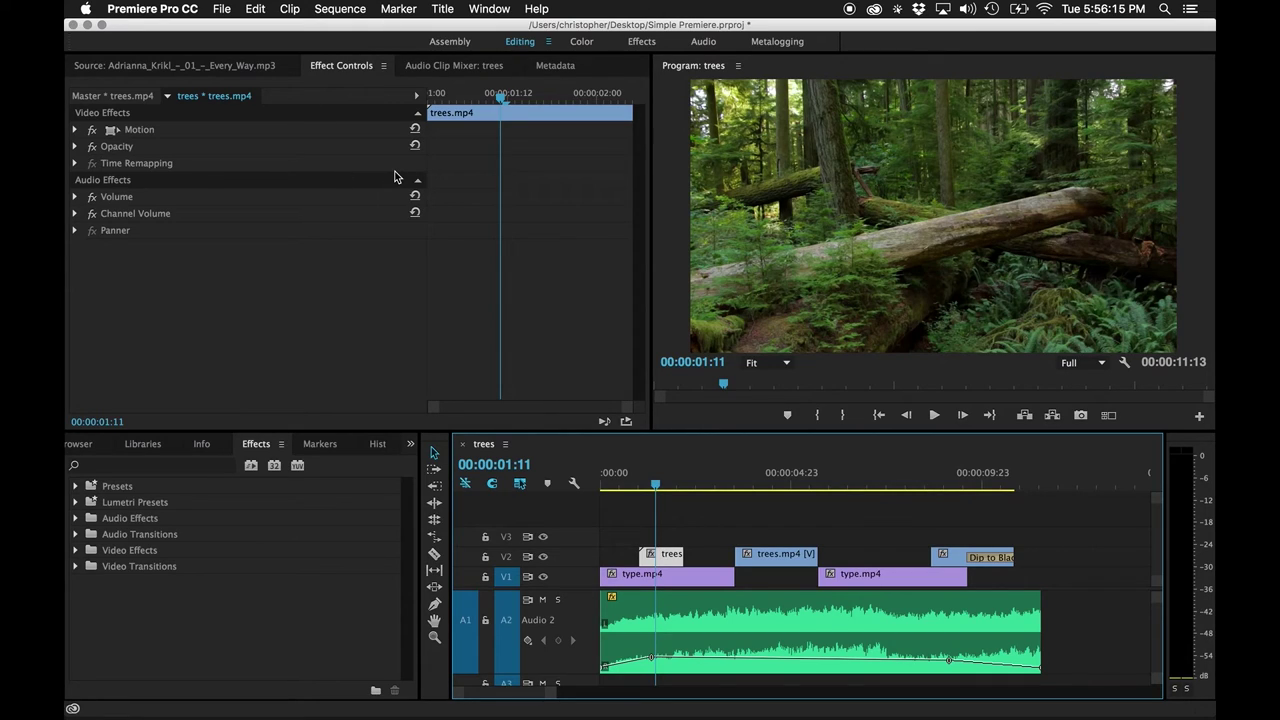
Search the effects for "color" and apply Color Balance (HLS) to all three trees.mp4 clips on V2.
{"action": "left_click", "coordinate": [110, 463]}
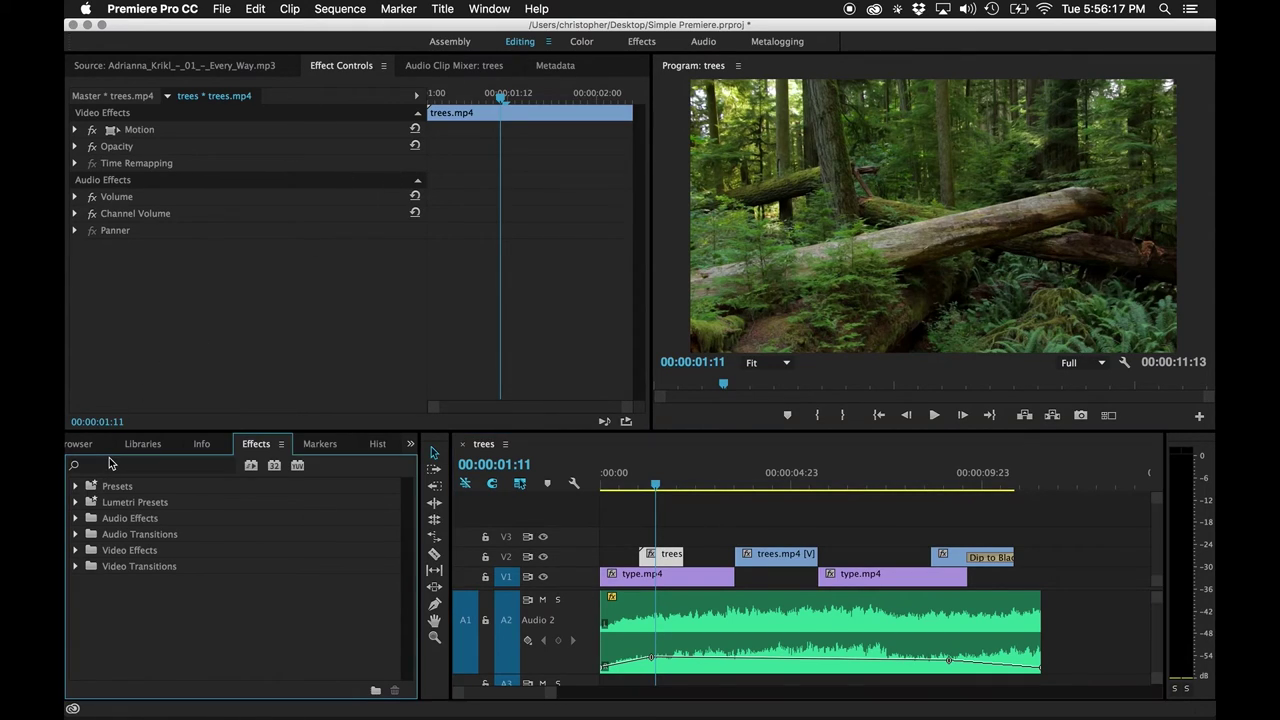
{"action": "left_click", "coordinate": [124, 465]}
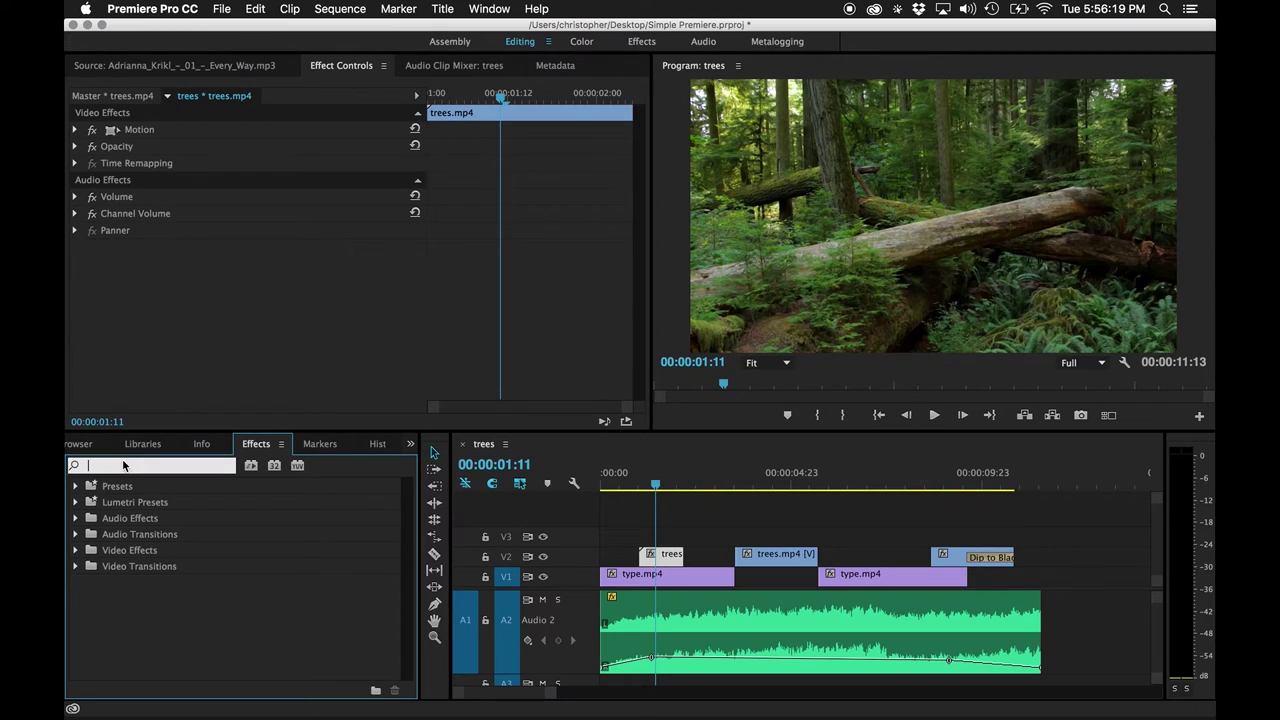
{"action": "type", "text": "color"}
{"action": "scroll", "coordinate": [208, 644], "scroll_direction": "down", "scroll_amount": 3}
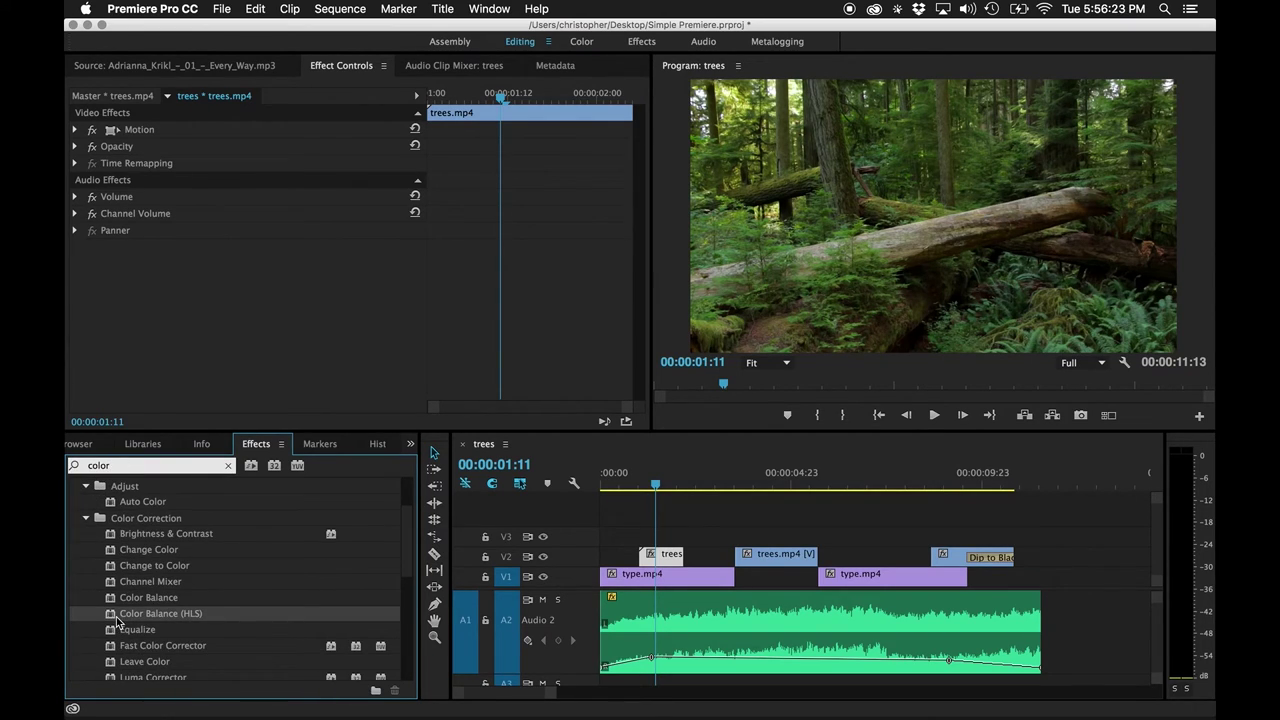
{"action": "left_click_drag", "start_coordinate": [115, 620], "coordinate": [668, 559]}
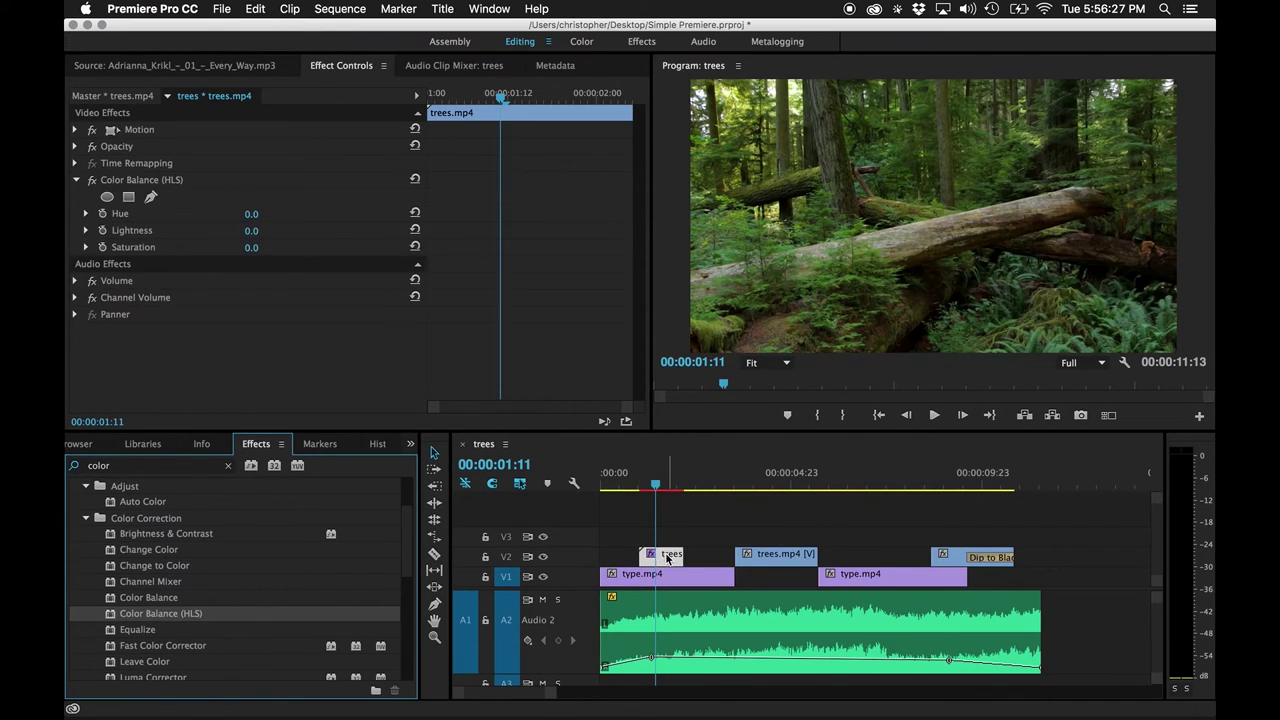
{"action": "left_click_drag", "start_coordinate": [112, 616], "coordinate": [775, 556]}
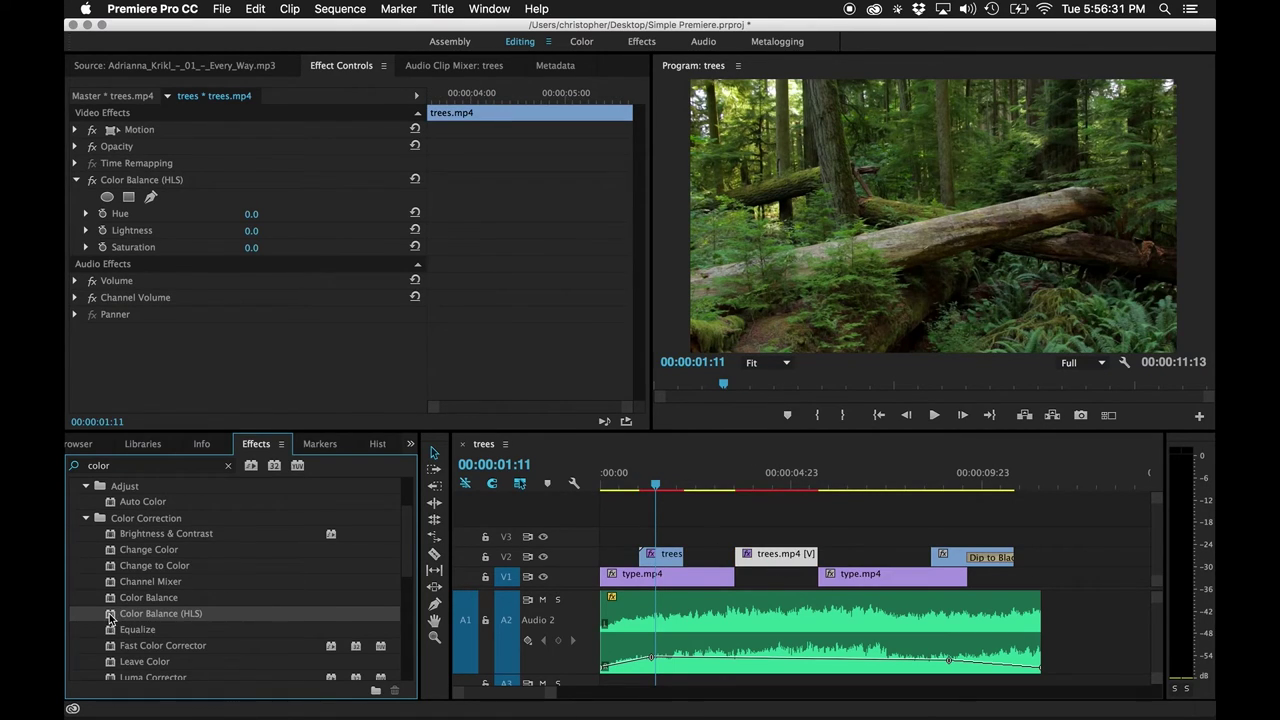
{"action": "left_click_drag", "start_coordinate": [110, 618], "coordinate": [952, 559]}
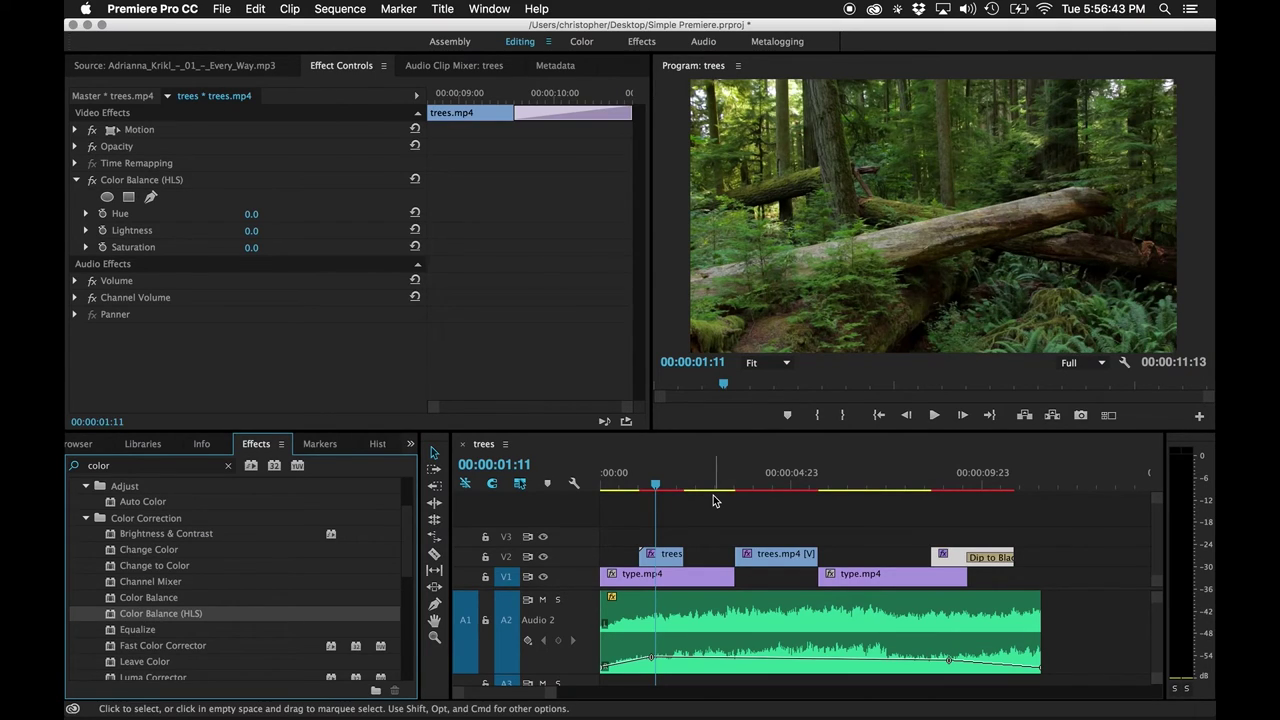
Lower the Color Balance (HLS) Saturation to -88.2 on the selected last trees.mp4 clip, with the playhead over the first one.
{"action": "left_click", "coordinate": [605, 486]}
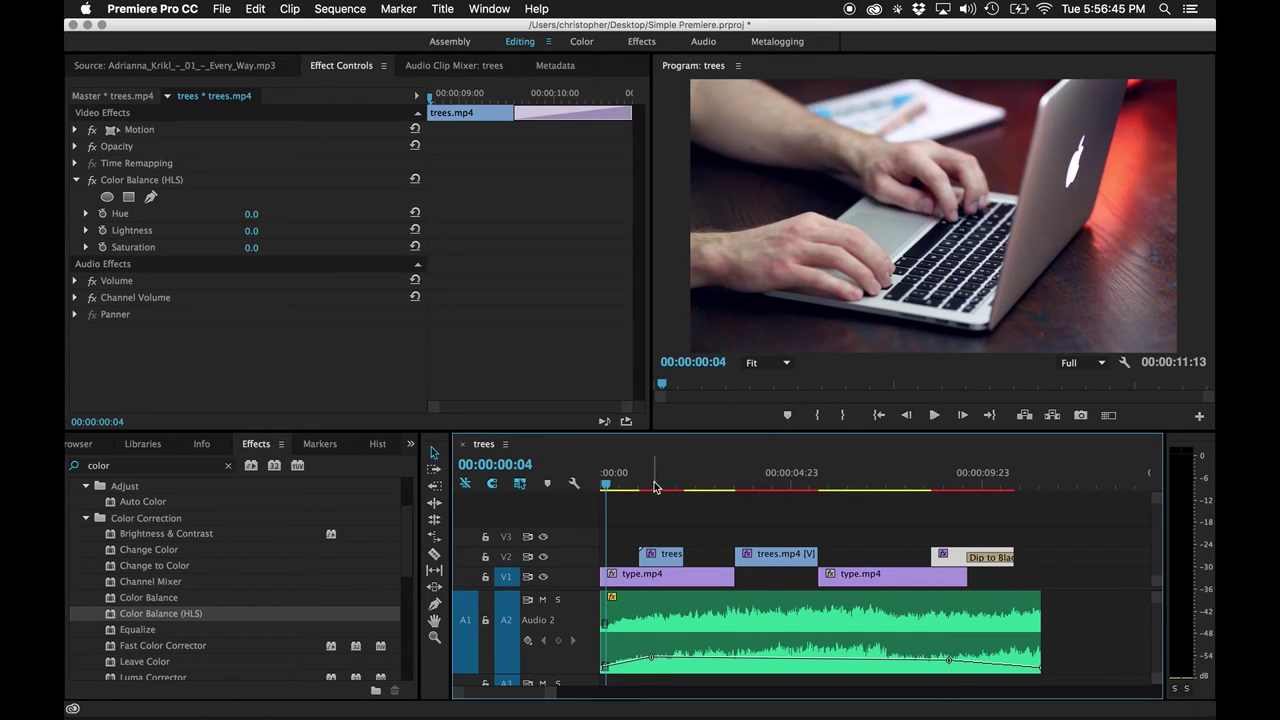
{"action": "left_click_drag", "start_coordinate": [656, 487], "coordinate": [663, 487]}
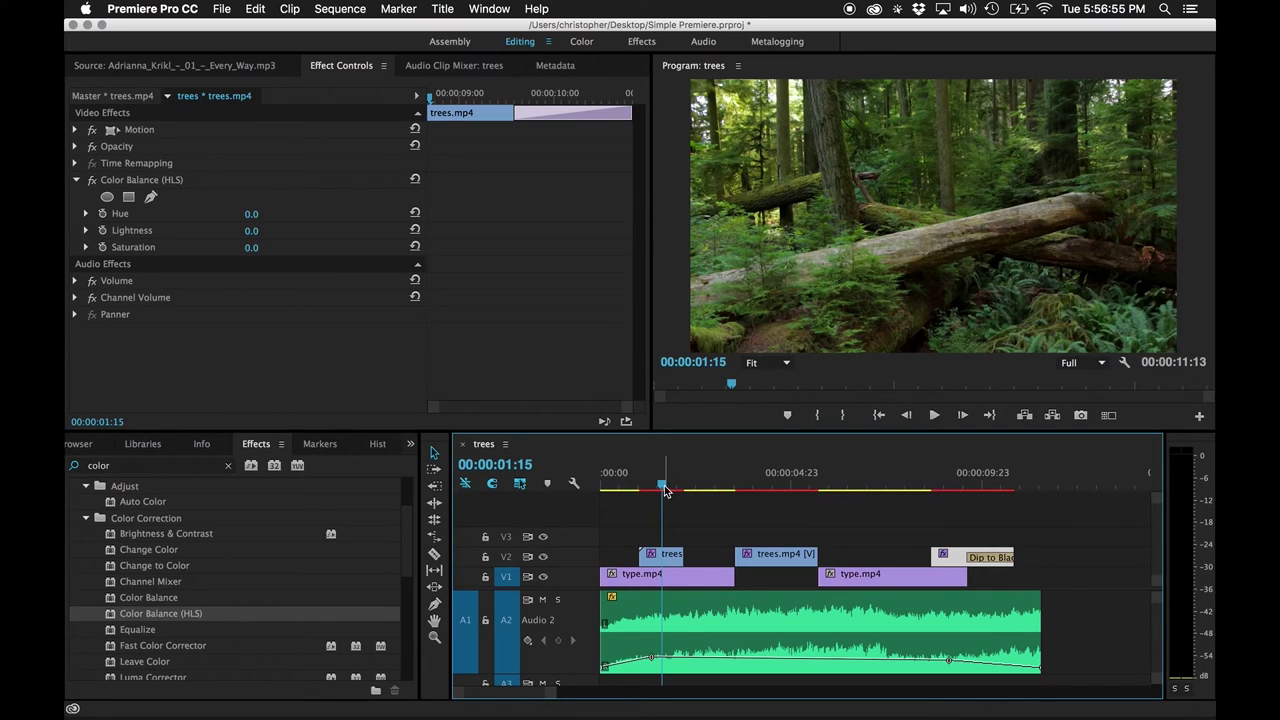
{"action": "mouse_move", "coordinate": [663, 486]}
{"action": "left_mouse_down"}
{"action": "mouse_move", "coordinate": [649, 490]}
{"action": "mouse_move", "coordinate": [670, 490]}
{"action": "left_mouse_up"}
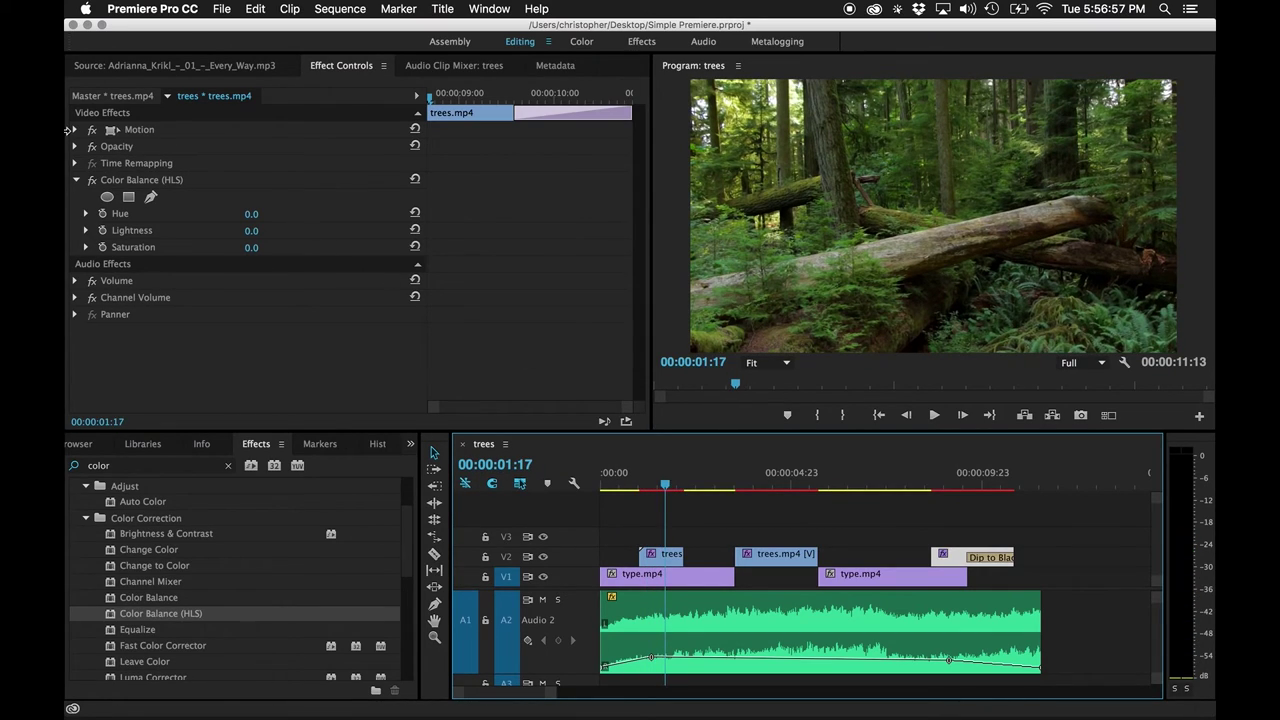
{"action": "left_click", "coordinate": [86, 247]}
{"action": "left_click_drag", "start_coordinate": [248, 281], "coordinate": [112, 281]}
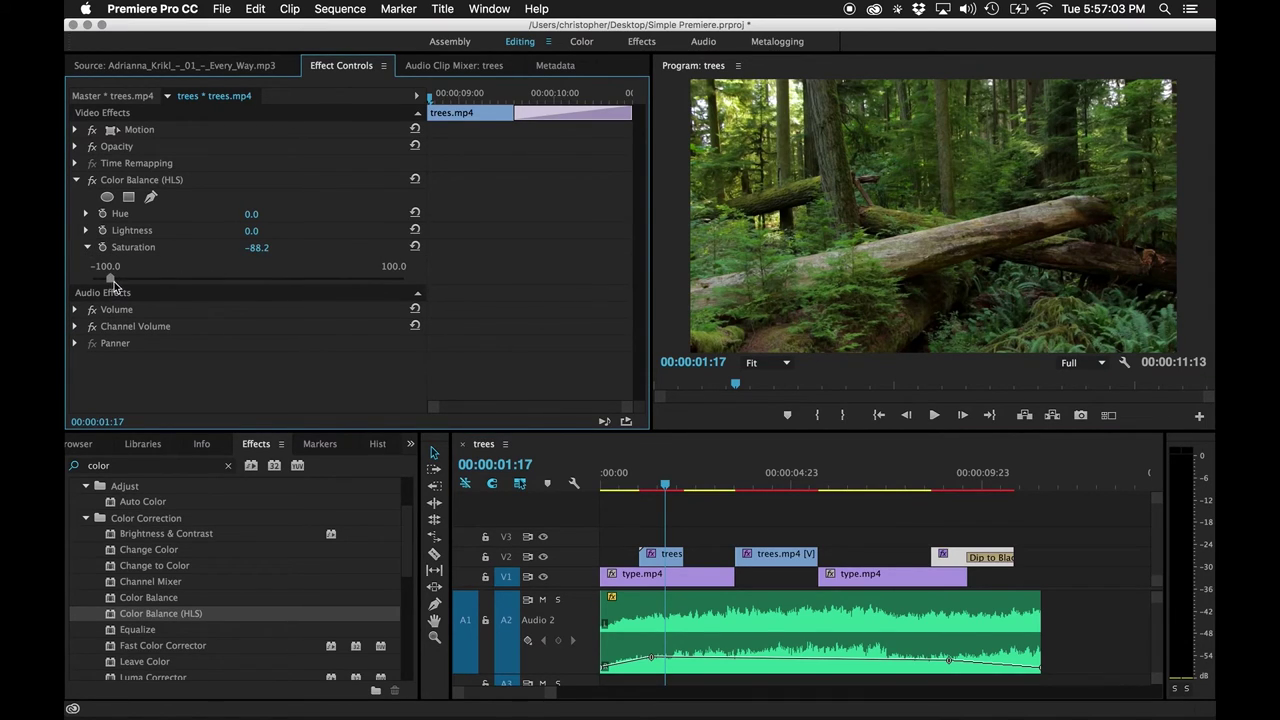
Set the Color Balance (HLS) Saturation of the first trees.mp4 clip on V2 to -89.7.
{"action": "left_click", "coordinate": [666, 556]}
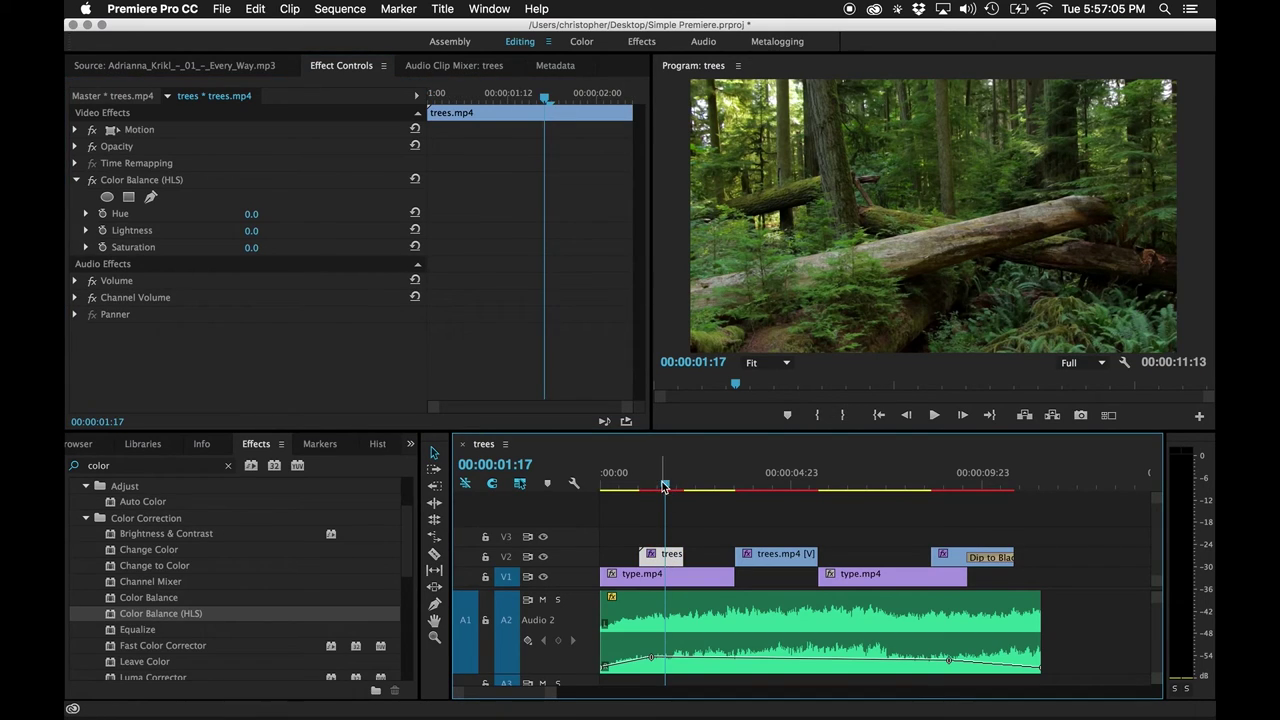
{"action": "mouse_move", "coordinate": [664, 487]}
{"action": "left_mouse_down"}
{"action": "mouse_move", "coordinate": [634, 487]}
{"action": "mouse_move", "coordinate": [666, 486]}
{"action": "left_mouse_up"}
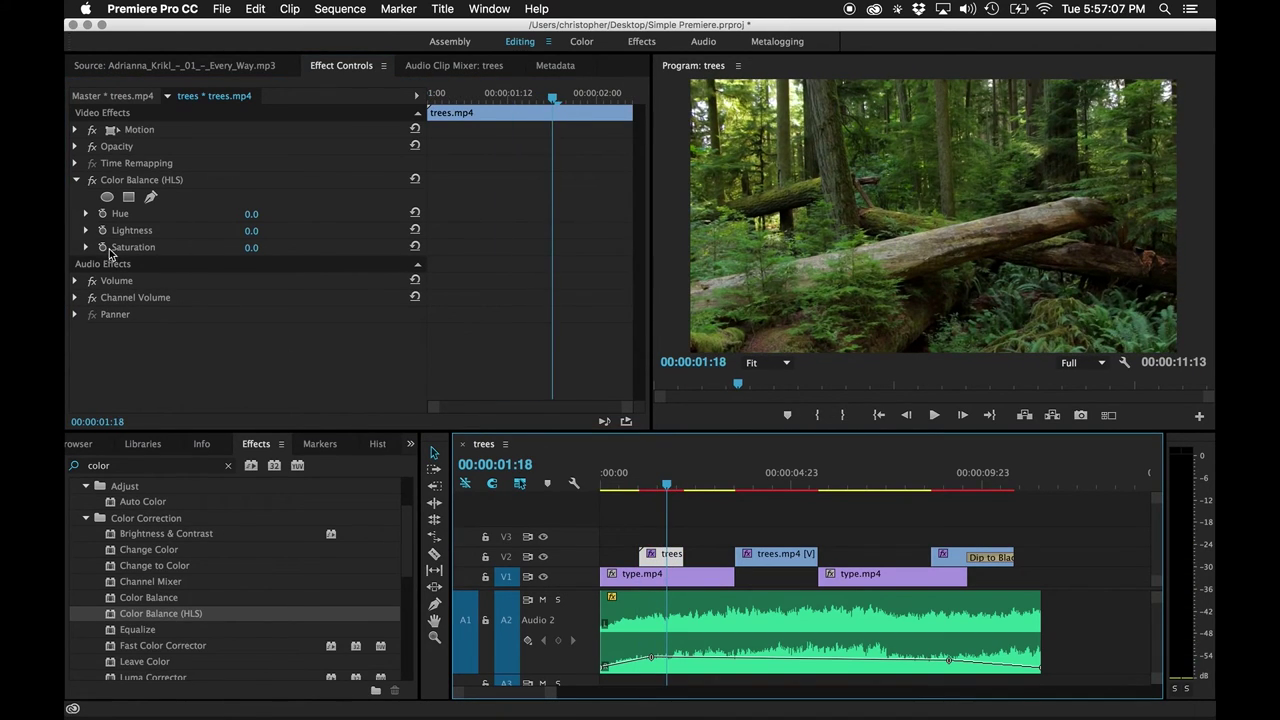
{"action": "left_click", "coordinate": [86, 247]}
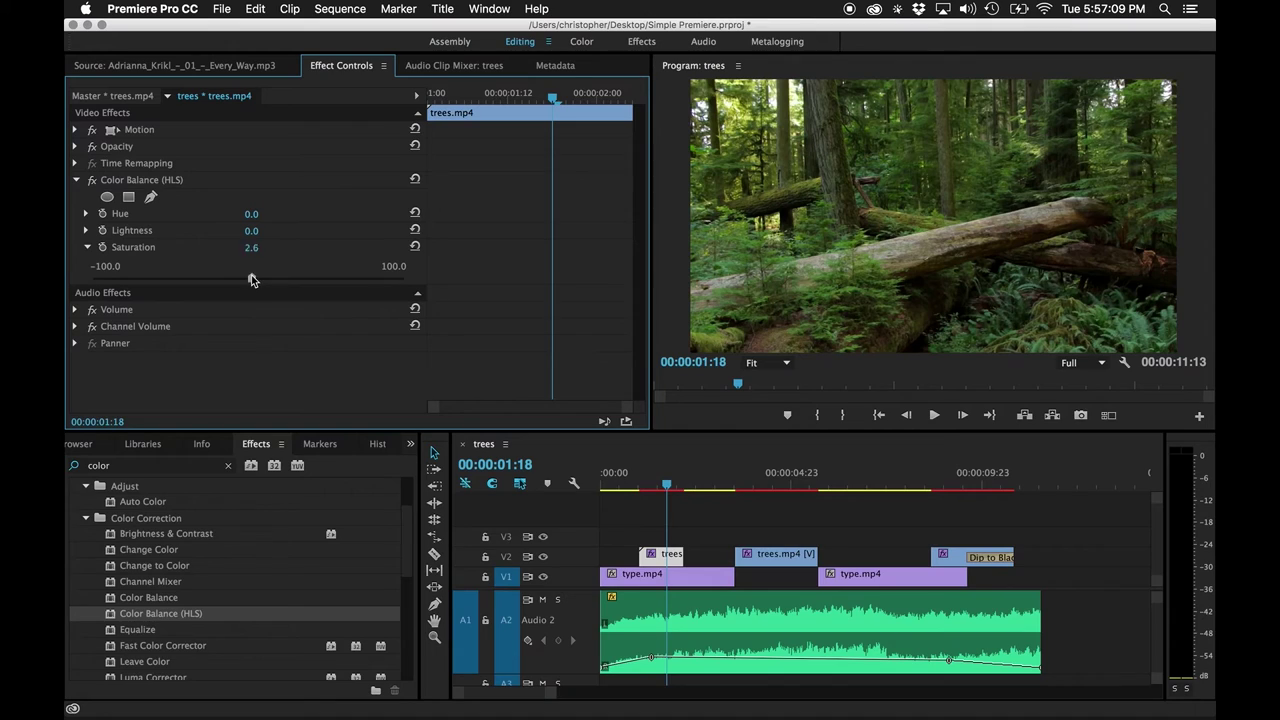
{"action": "left_click_drag", "start_coordinate": [251, 280], "coordinate": [108, 281]}
Show the second trees.mp4 clip at 00:00:04:10 and set its Color Balance (HLS) Saturation to -49.2.
{"action": "left_click", "coordinate": [769, 484]}
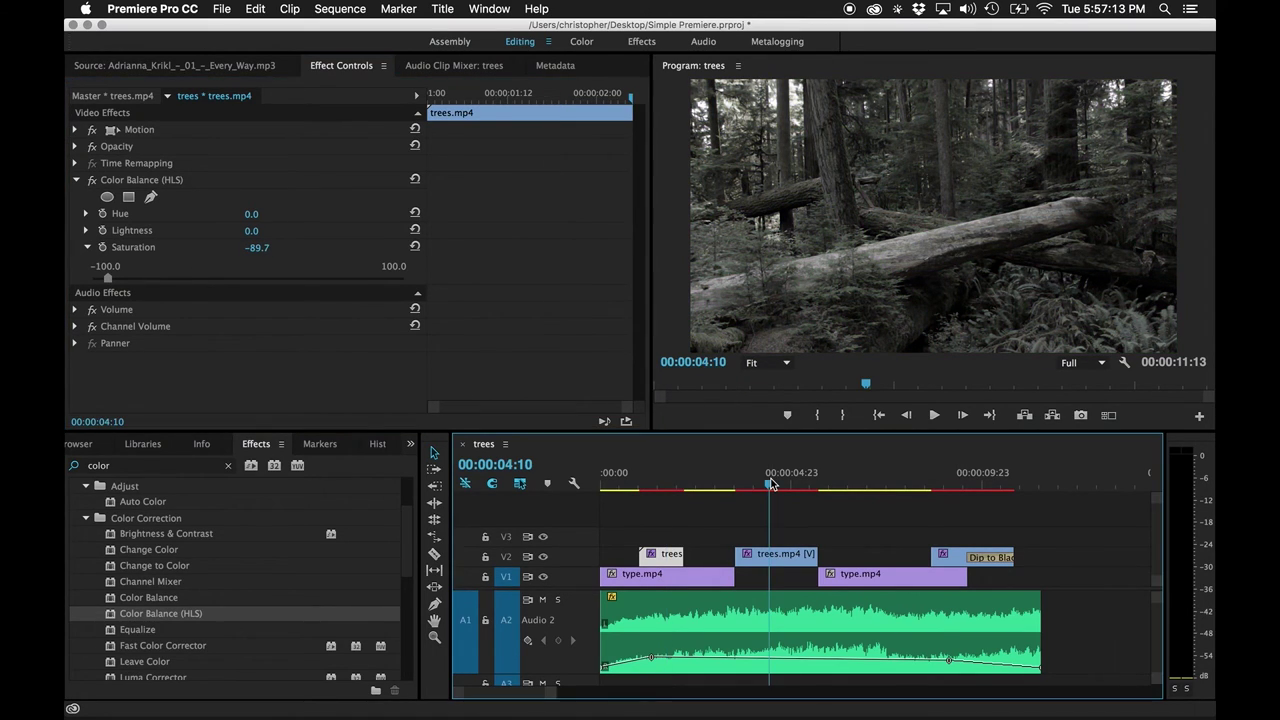
{"action": "left_click", "coordinate": [772, 554]}
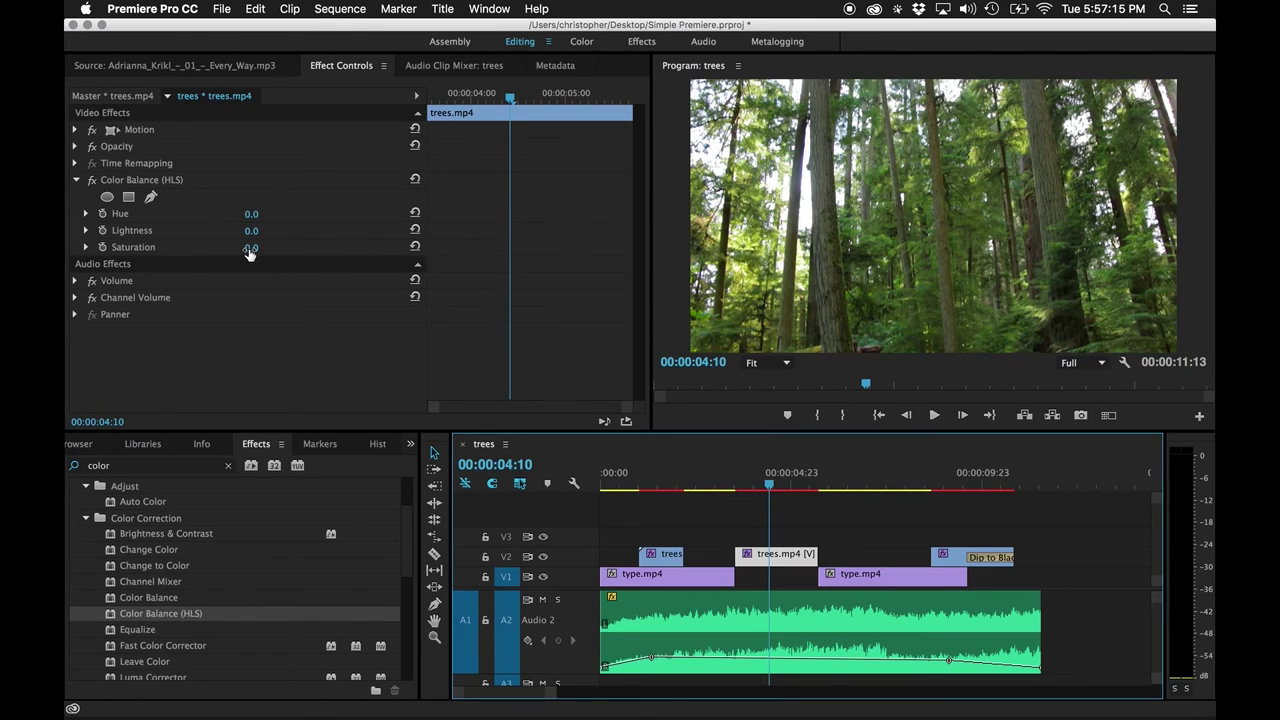
{"action": "left_click", "coordinate": [86, 248]}
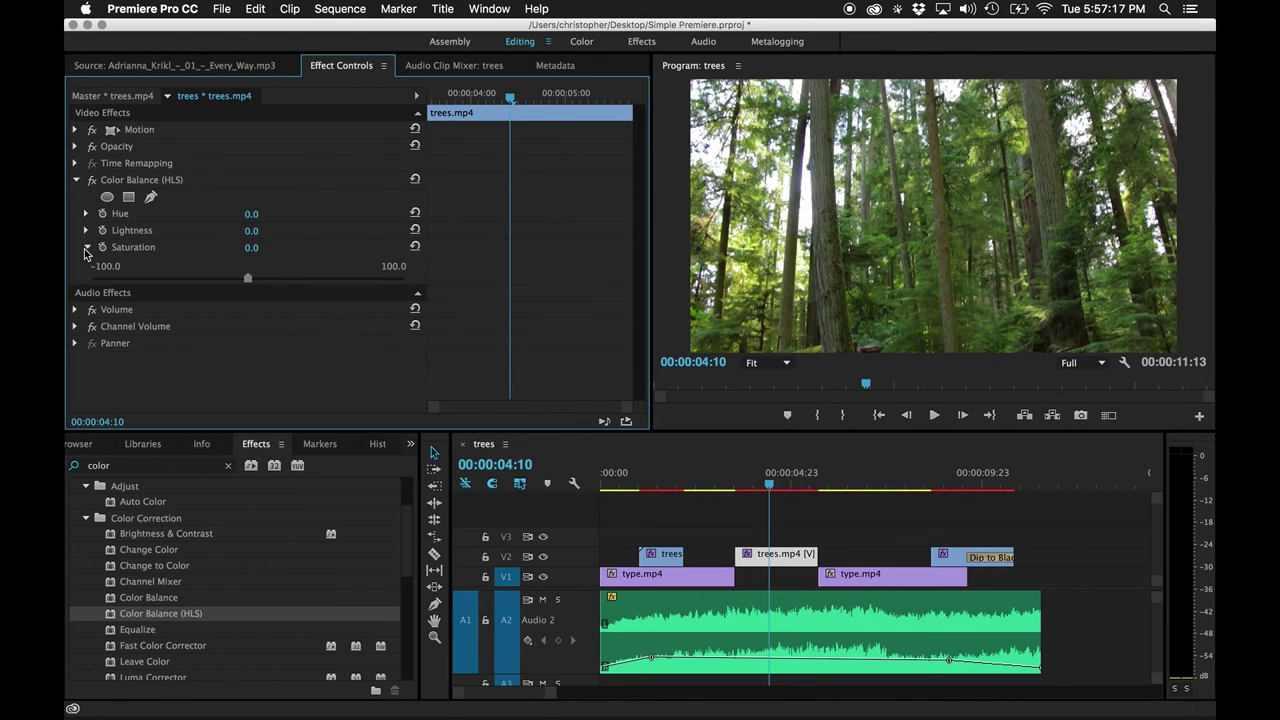
{"action": "left_click_drag", "start_coordinate": [249, 283], "coordinate": [110, 280]}
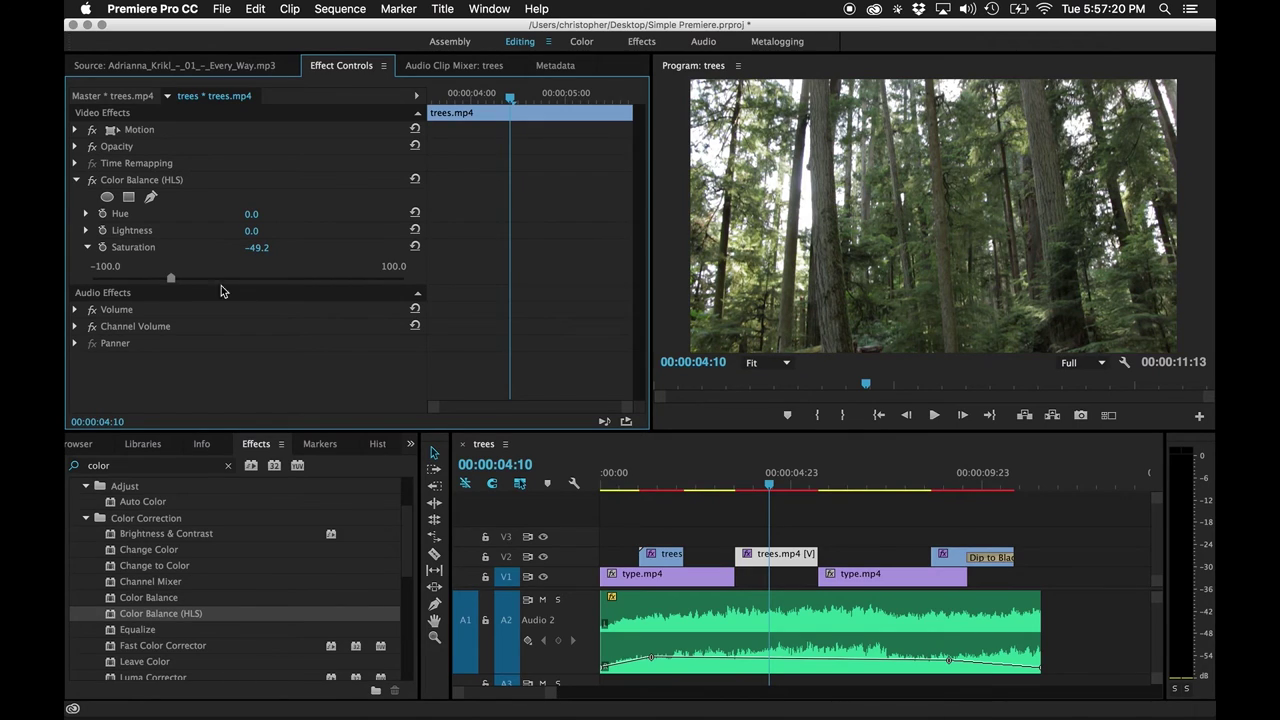
Set the last trees.mp4 clip's Color Balance (HLS) Saturation to 6.2 and preview the clip around 00:00:09:08.
{"action": "left_click", "coordinate": [955, 560]}
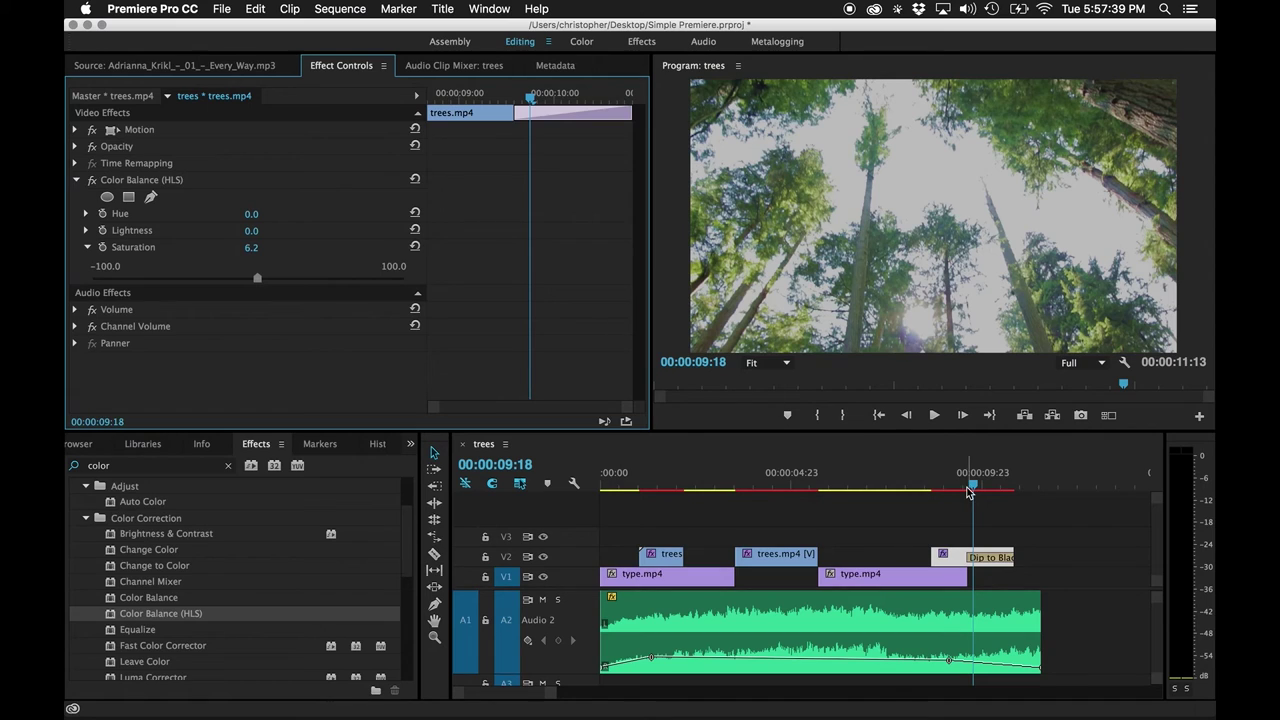
{"action": "left_click", "coordinate": [953, 490]}
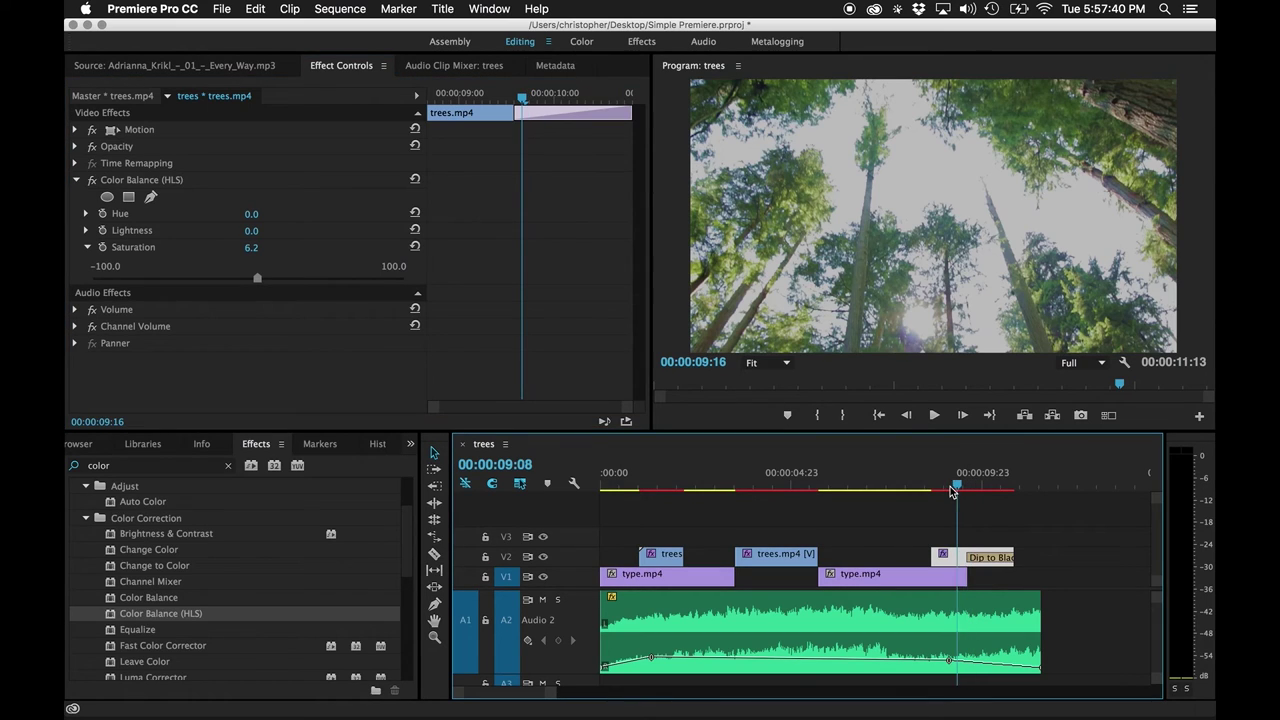
Show the first trees.mp4 clip on V2 at 00:00:01:19 and set its Color Balance (HLS) Saturation to -46.2.
{"action": "left_click_drag", "start_coordinate": [953, 490], "coordinate": [668, 462]}
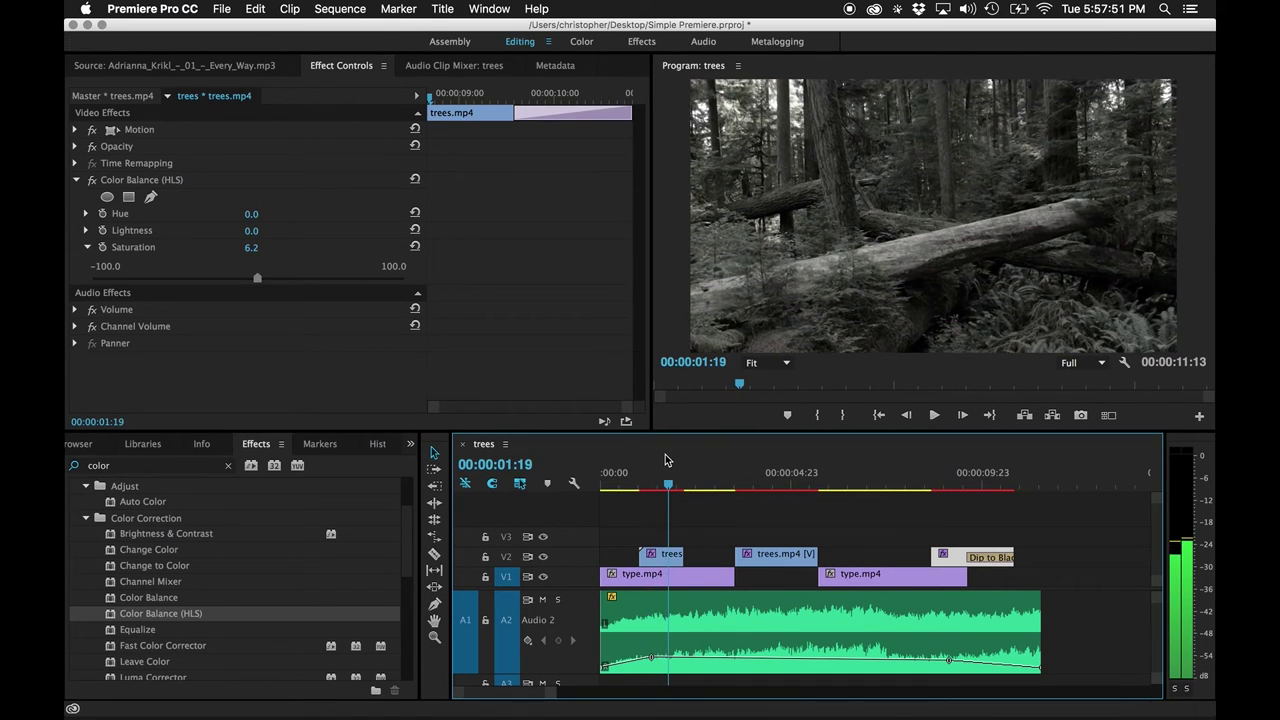
{"action": "left_click", "coordinate": [677, 555]}
{"action": "left_click_drag", "start_coordinate": [114, 286], "coordinate": [176, 287]}
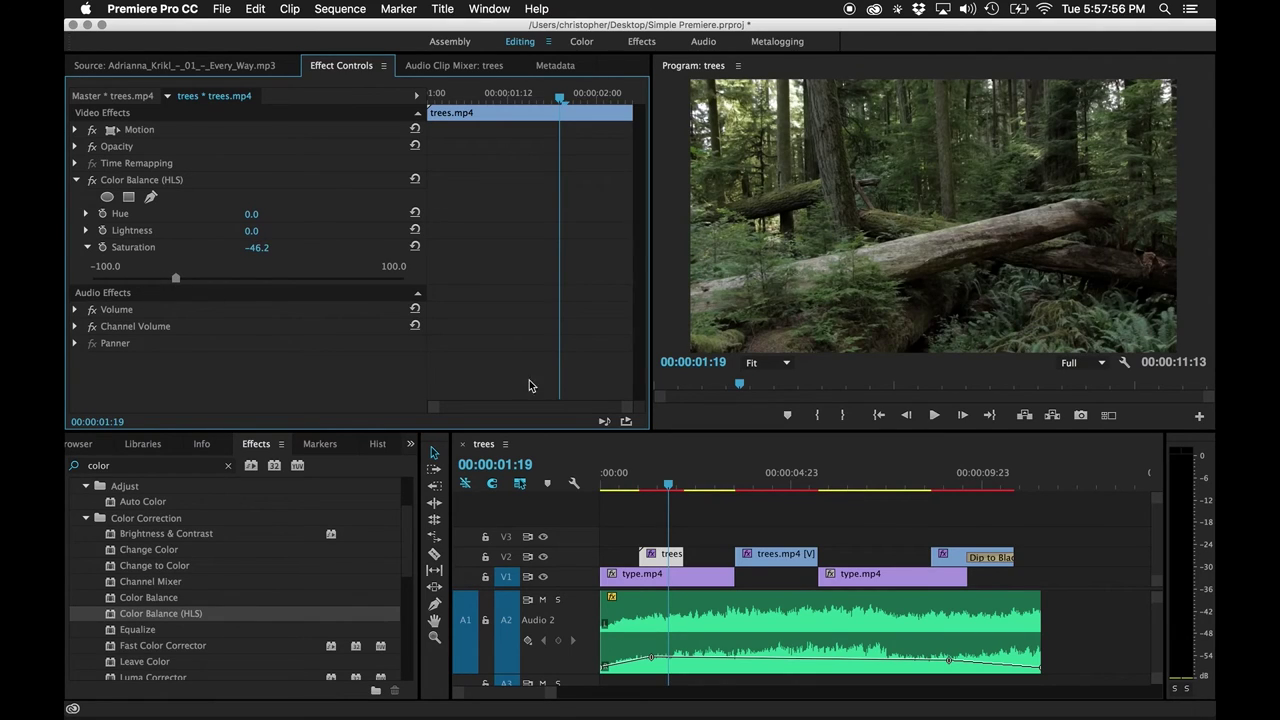
Show the second trees.mp4 clip at 00:00:04:14 and set its Color Balance (HLS) Saturation to -30.8.
{"action": "left_click", "coordinate": [778, 485]}
{"action": "left_click", "coordinate": [778, 553]}
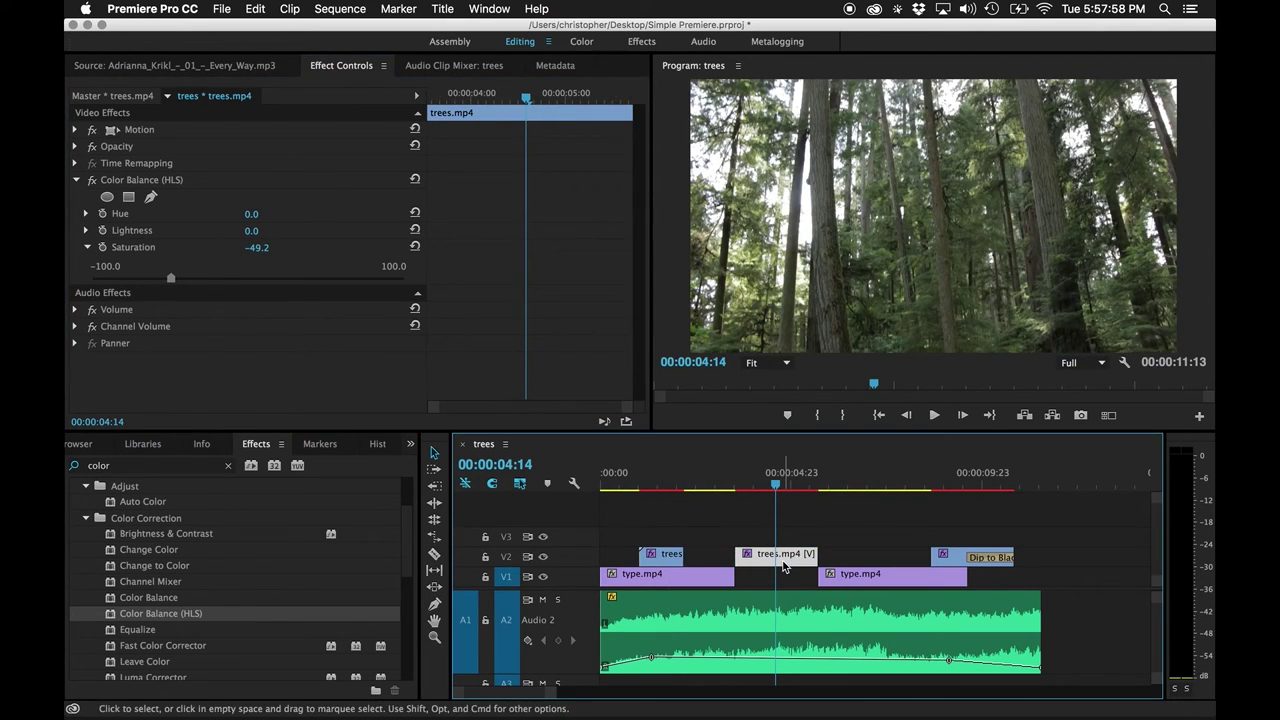
{"action": "left_click_drag", "start_coordinate": [168, 284], "coordinate": [200, 284]}
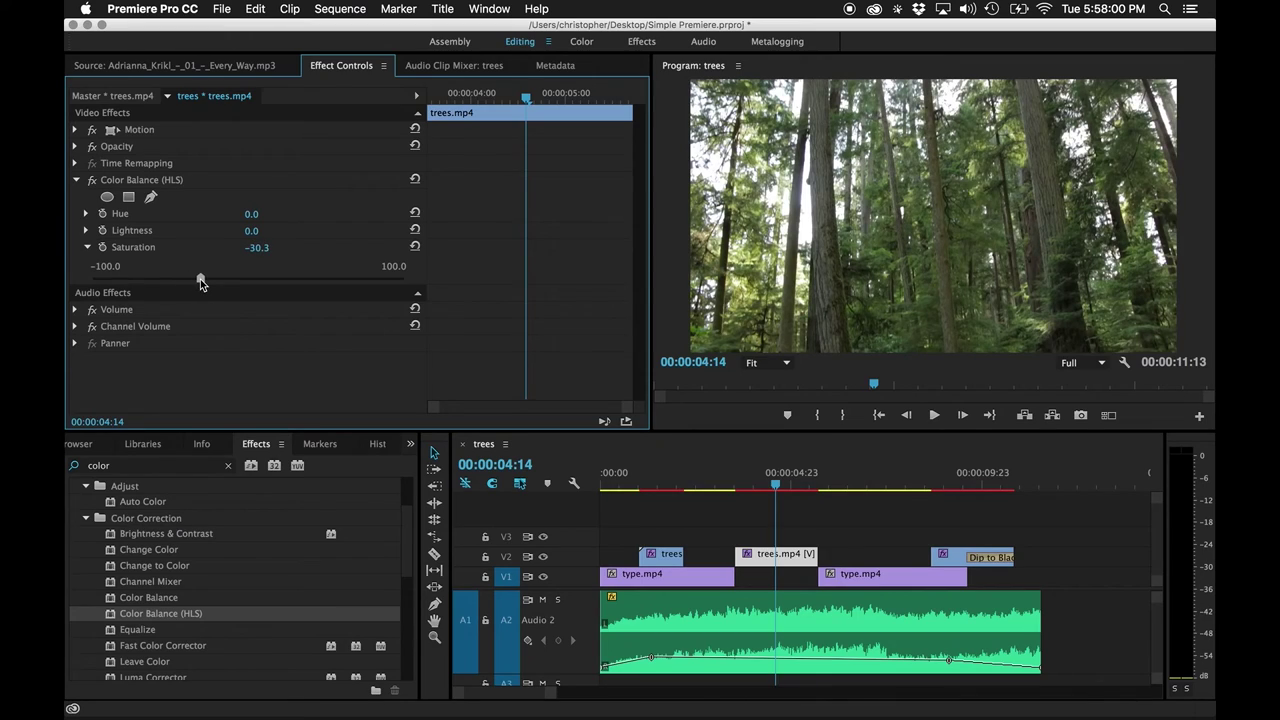
Show the last trees.mp4 clip at 00:00:09:02 and set its Color Balance (HLS) Saturation to 11.8.
{"action": "left_click", "coordinate": [947, 485]}
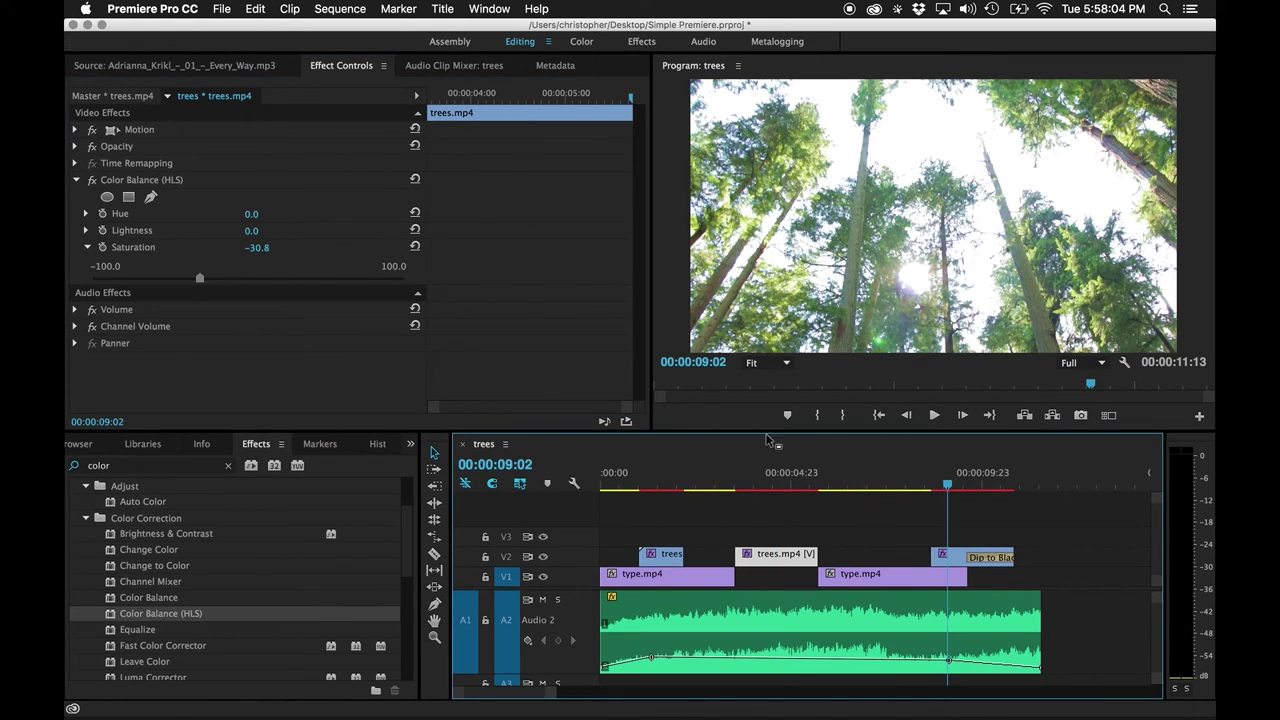
{"action": "left_click", "coordinate": [934, 553]}
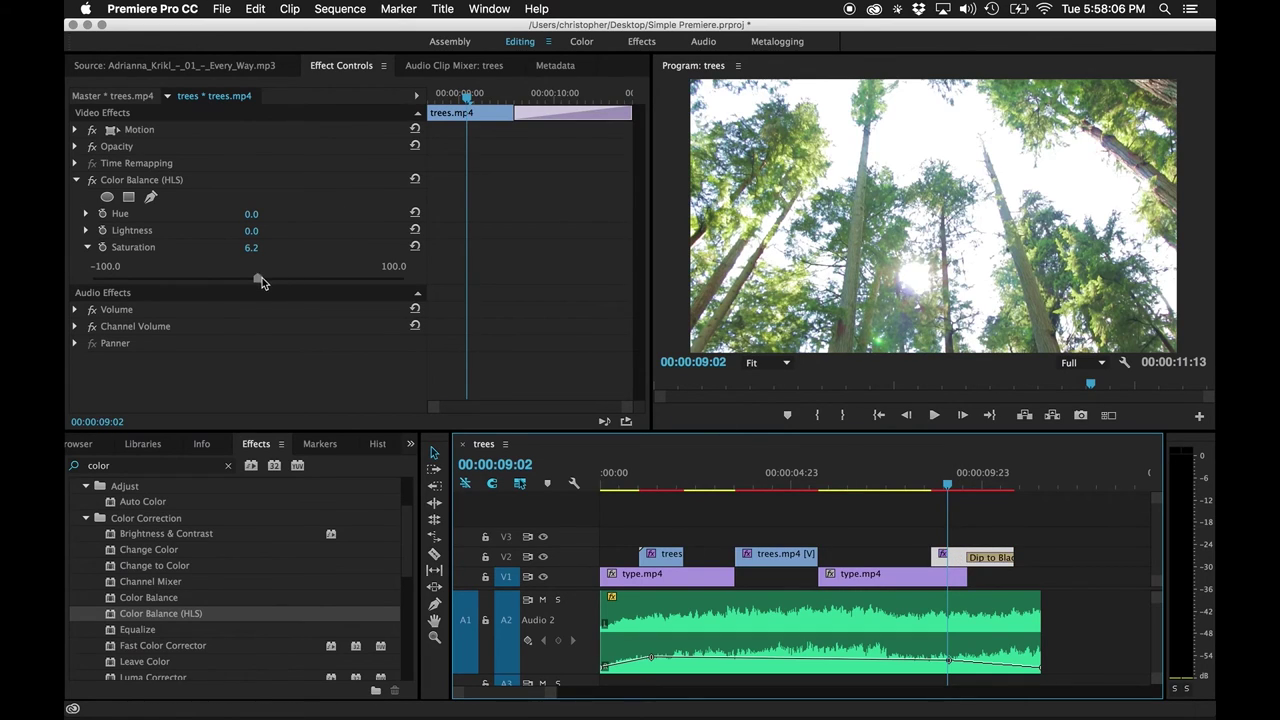
{"action": "left_click_drag", "start_coordinate": [258, 280], "coordinate": [264, 280]}
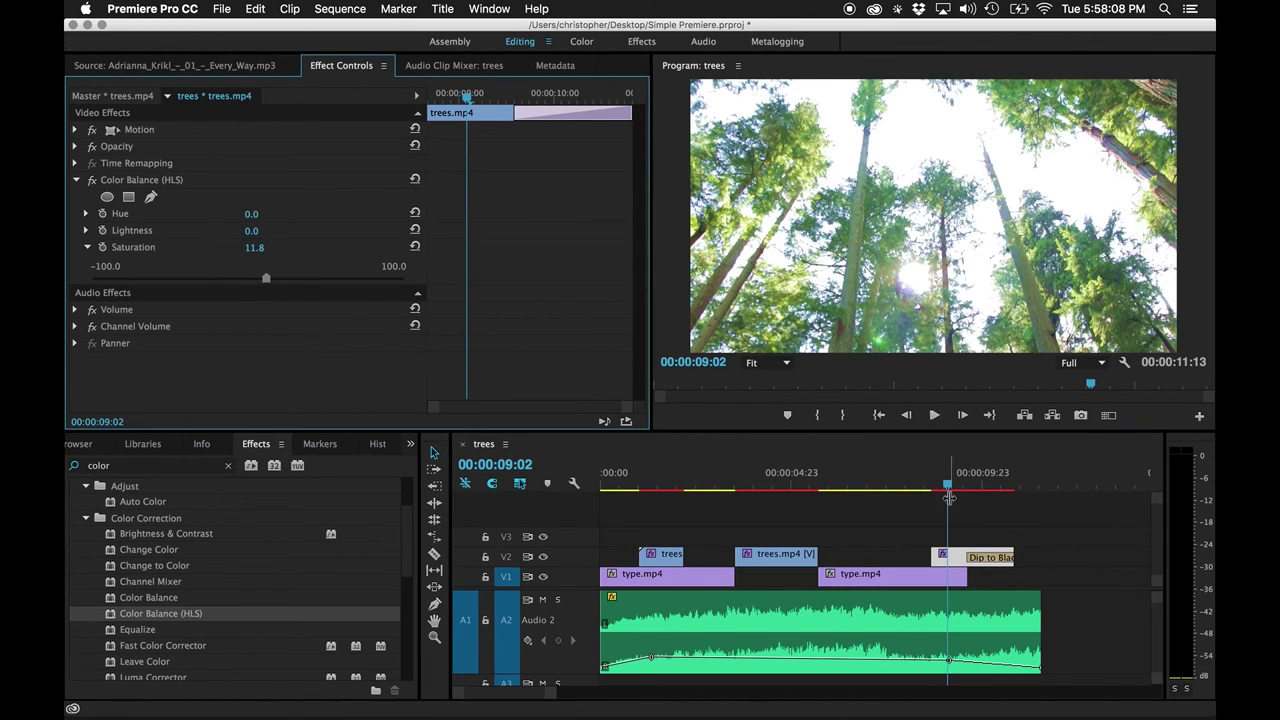
Scrub back through the sequence and return the playhead to 00:00:00:00.
{"action": "left_click_drag", "start_coordinate": [948, 484], "coordinate": [600, 484]}
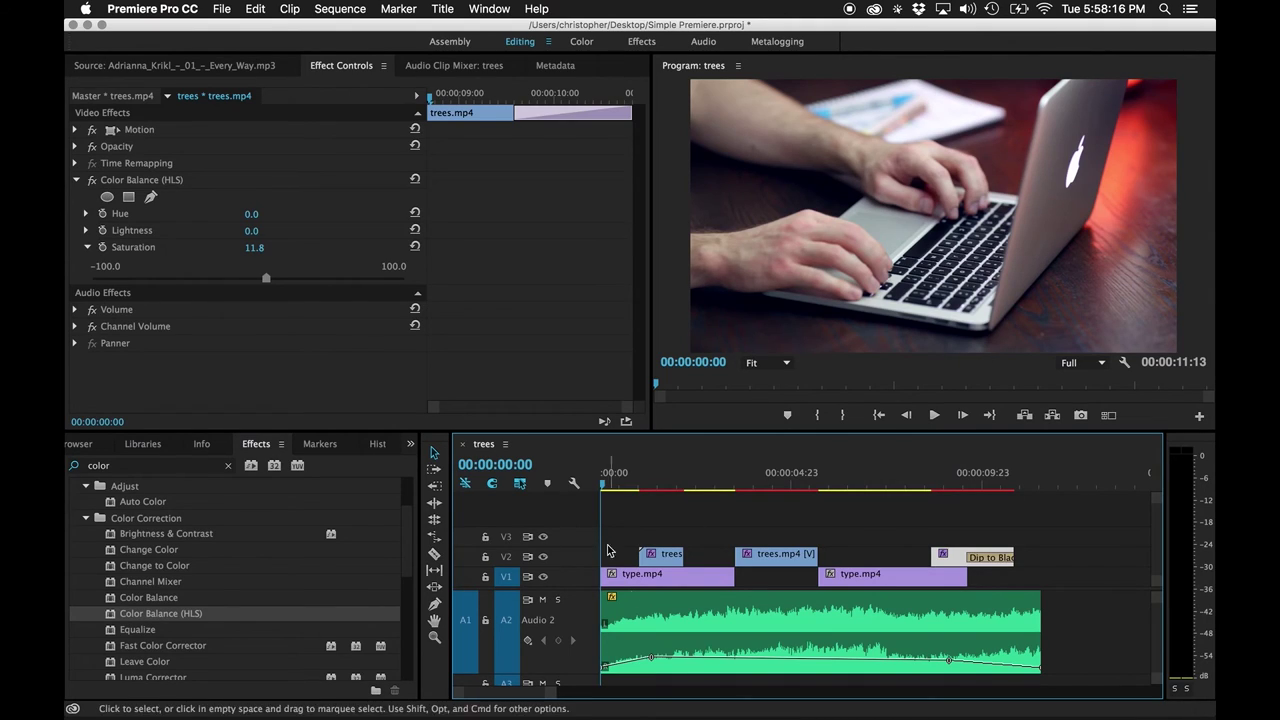
{"action": "left_click", "coordinate": [627, 484]}
{"action": "left_click_drag", "start_coordinate": [627, 484], "coordinate": [594, 488]}
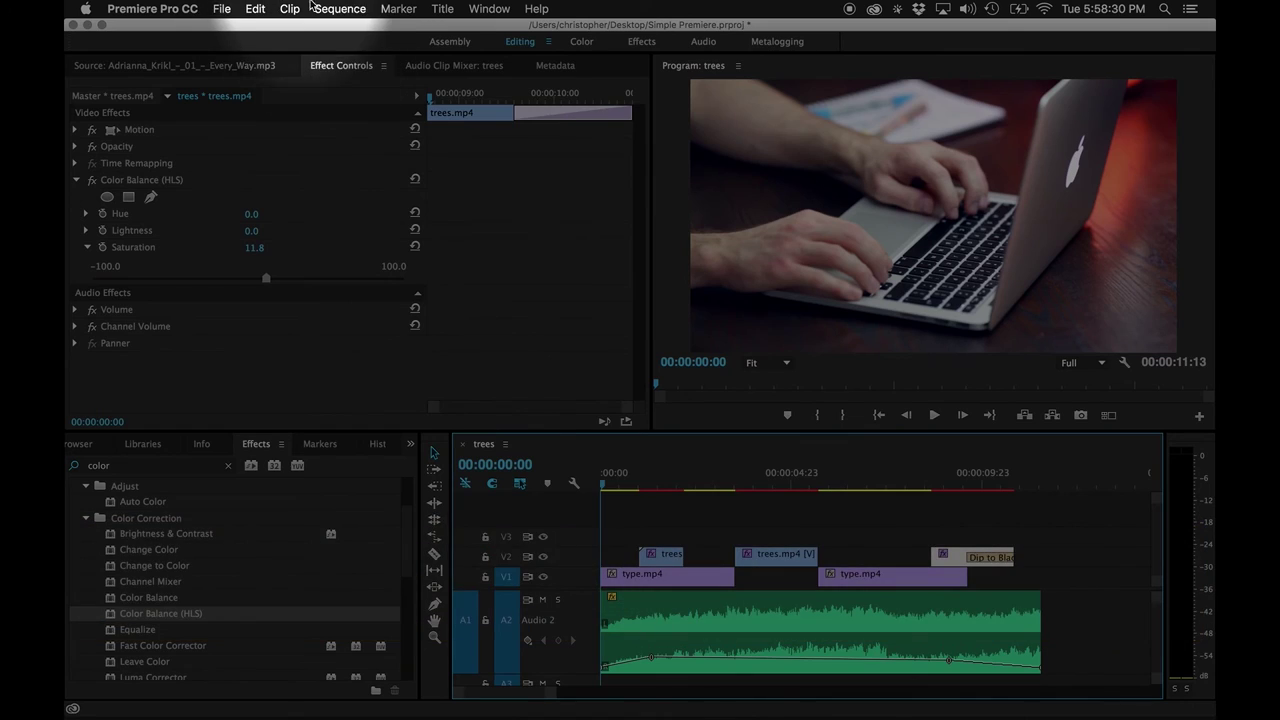
Review the sequence's render commands with no clip selected and play the opening up to 00:00:02:00.
{"action": "left_click", "coordinate": [336, 9]}
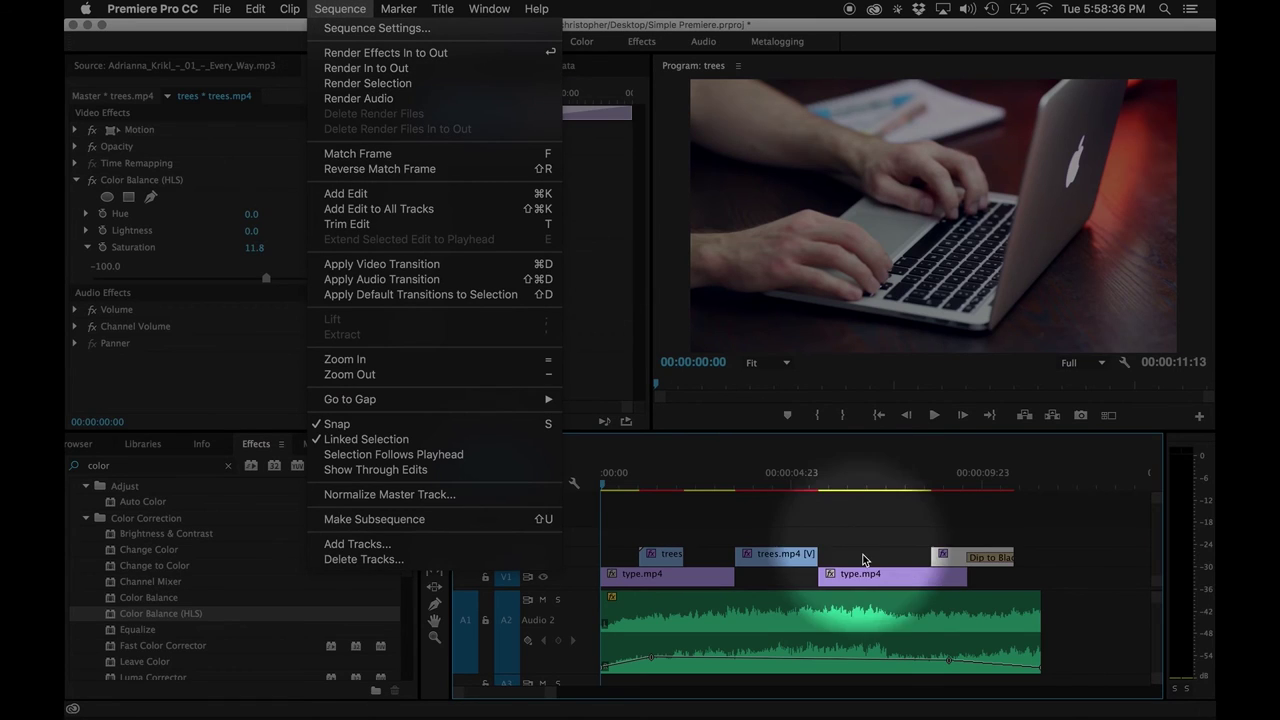
{"action": "left_click", "coordinate": [1080, 526]}
{"action": "left_click", "coordinate": [1051, 544]}
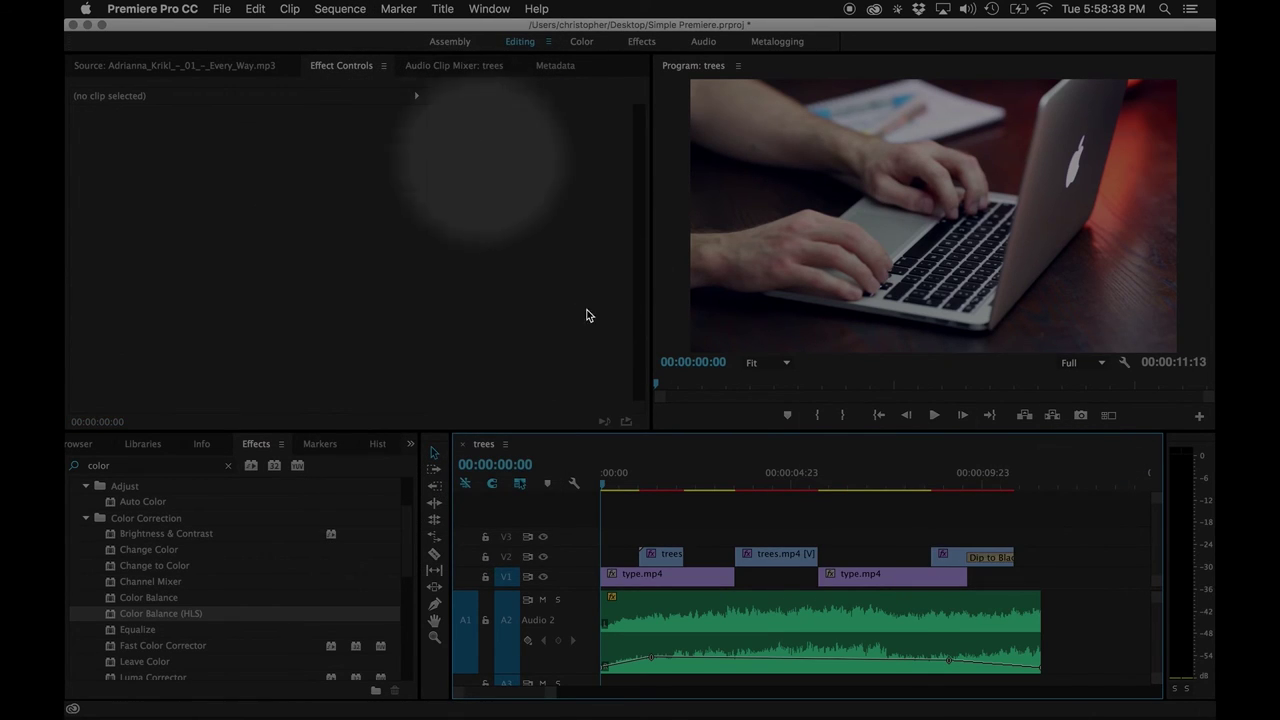
{"action": "left_click", "coordinate": [333, 8]}
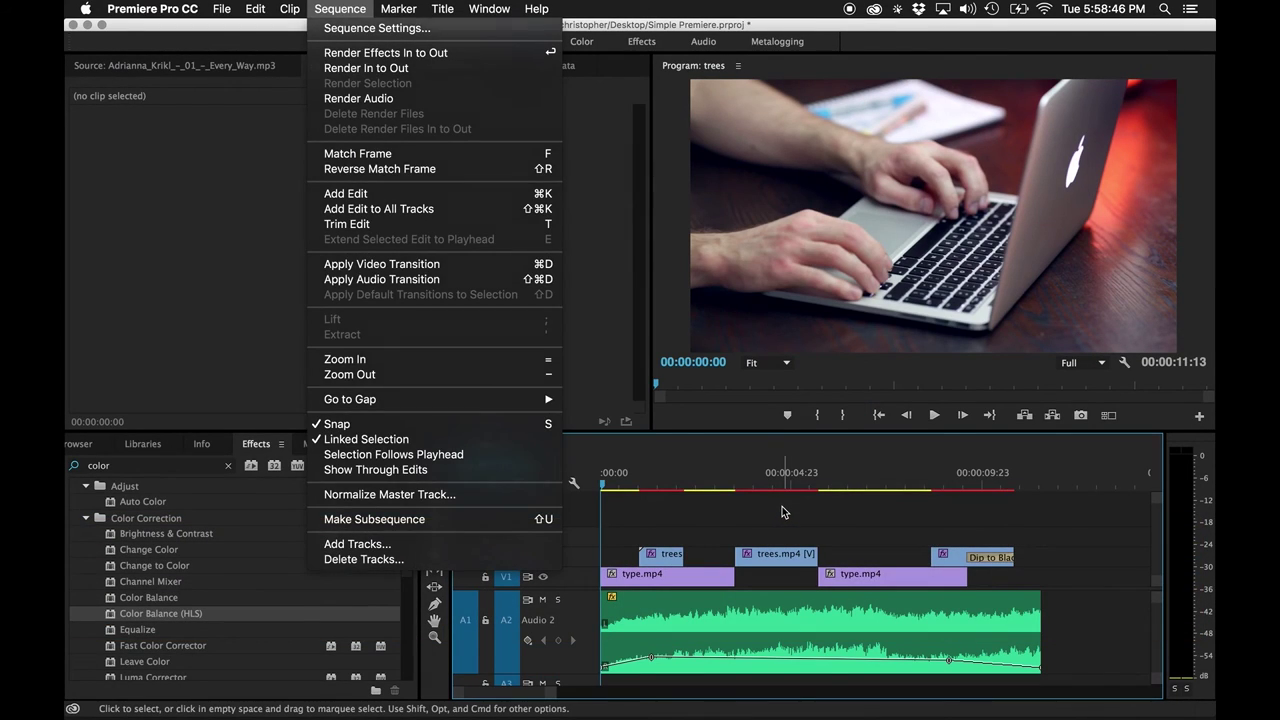
{"action": "left_click", "coordinate": [782, 512]}
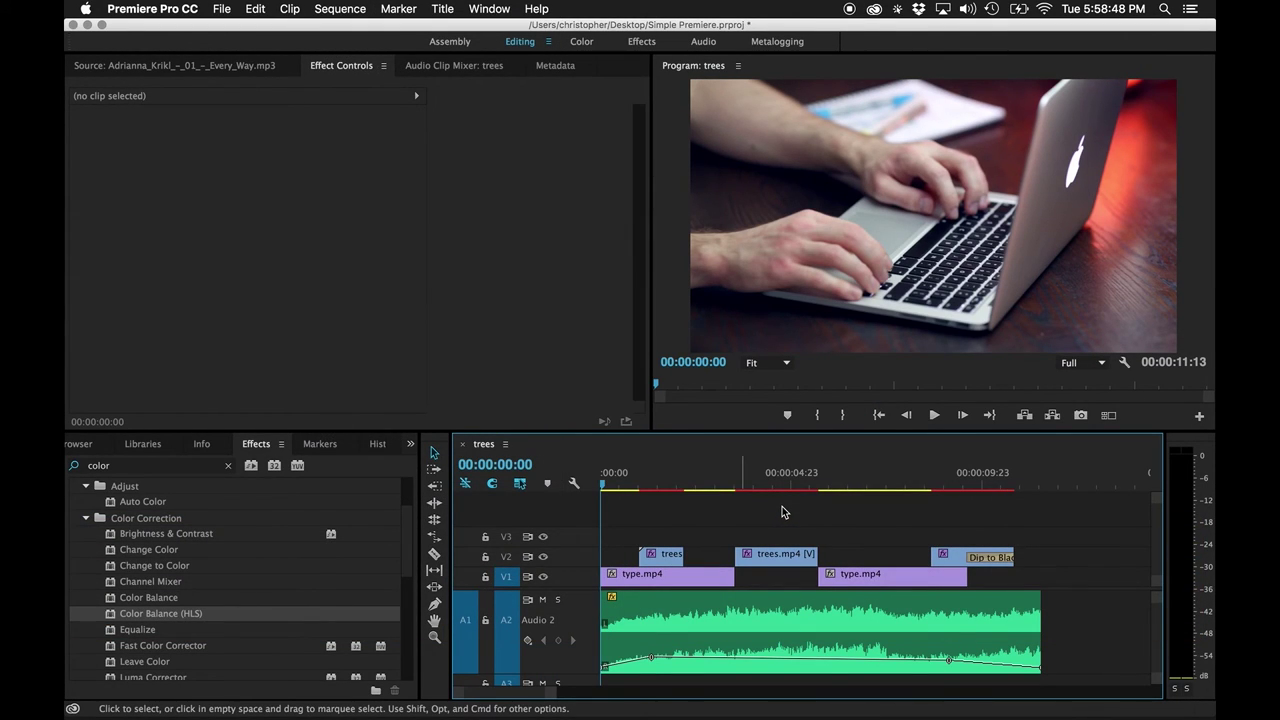
{"action": "key", "text": "space"}
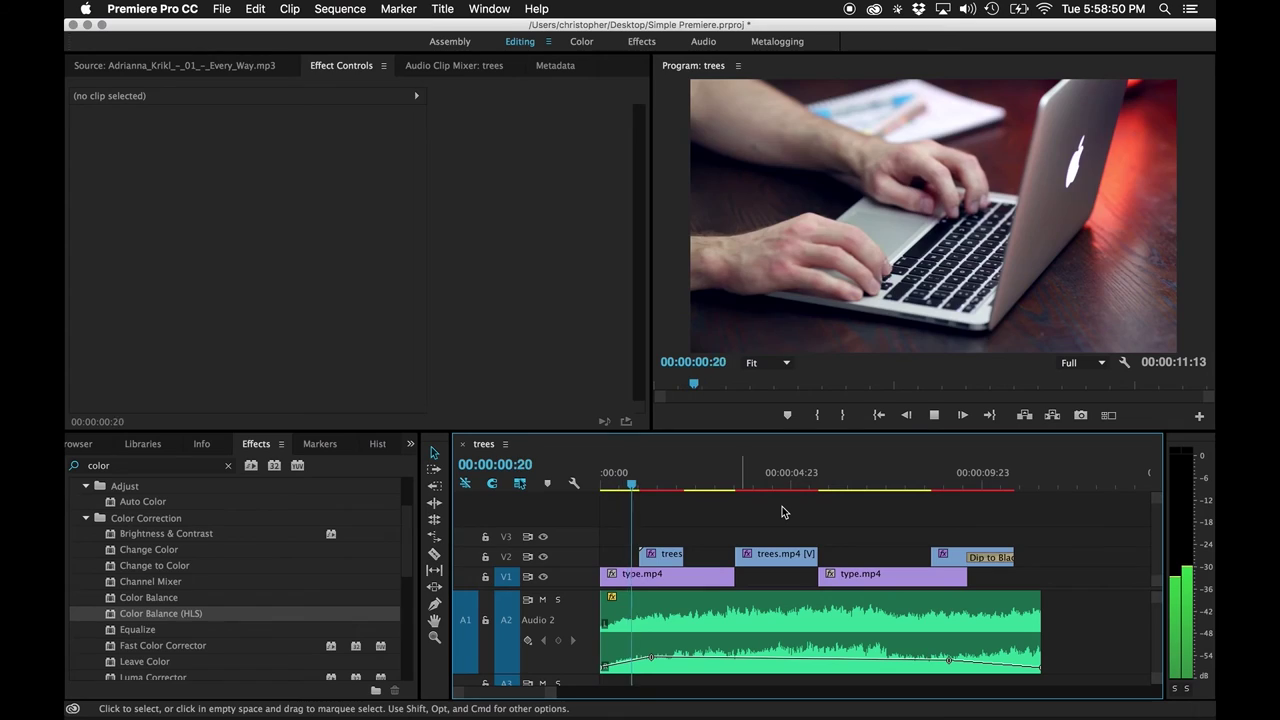
{"action": "key", "text": "space"}
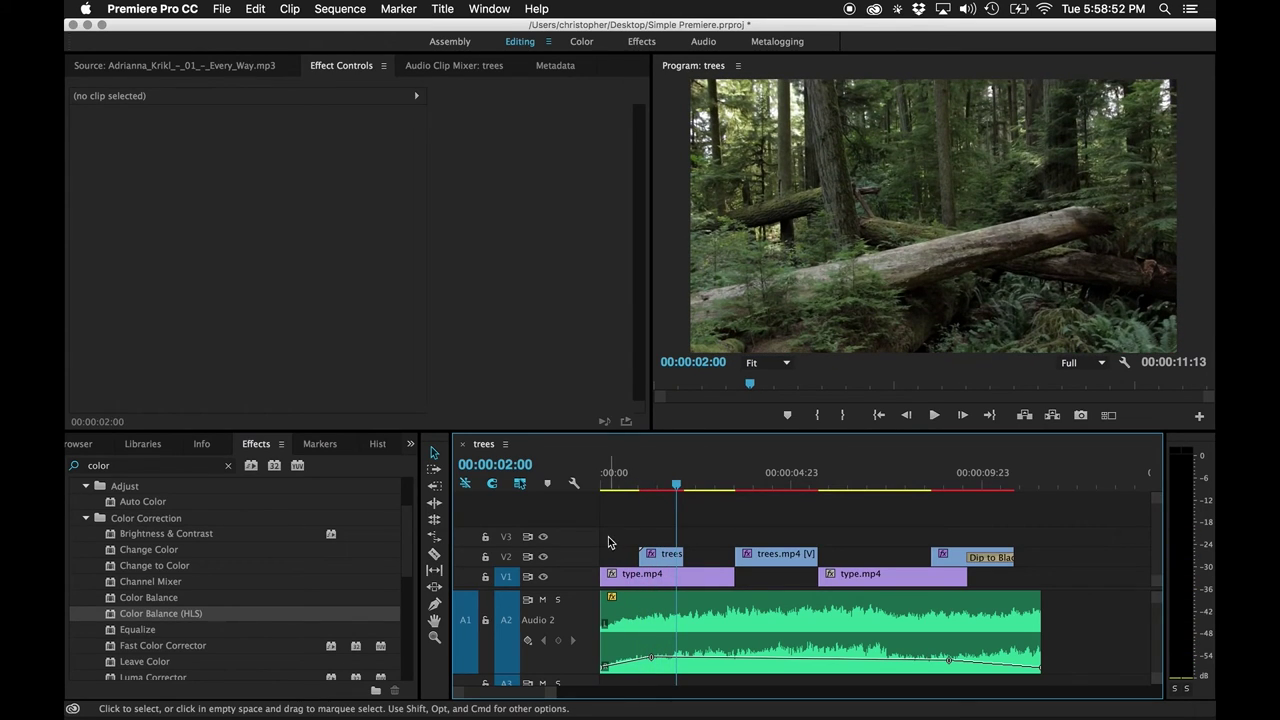
Try starting the first type.mp4 clip on V1 slightly later and play the opening from 00:00:00:00.
{"action": "left_click", "coordinate": [632, 577]}
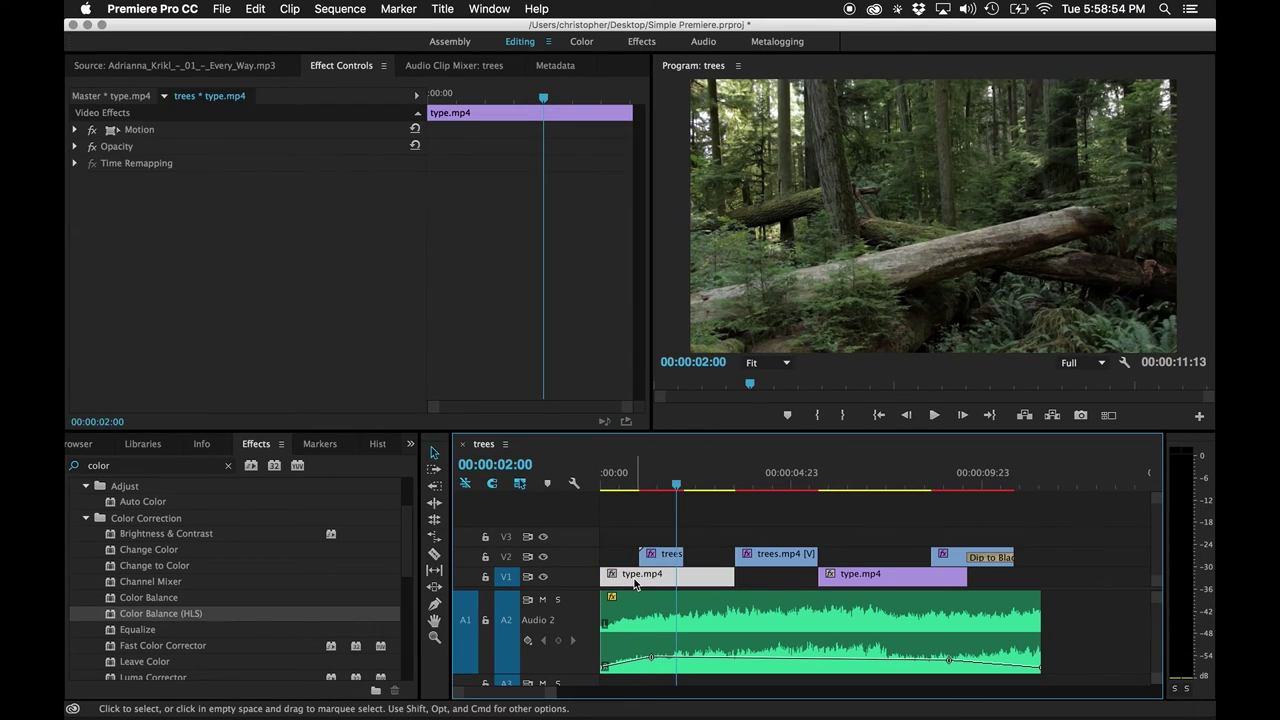
{"action": "left_click_drag", "start_coordinate": [634, 584], "coordinate": [639, 582]}
{"action": "left_click_drag", "start_coordinate": [678, 487], "coordinate": [604, 487]}
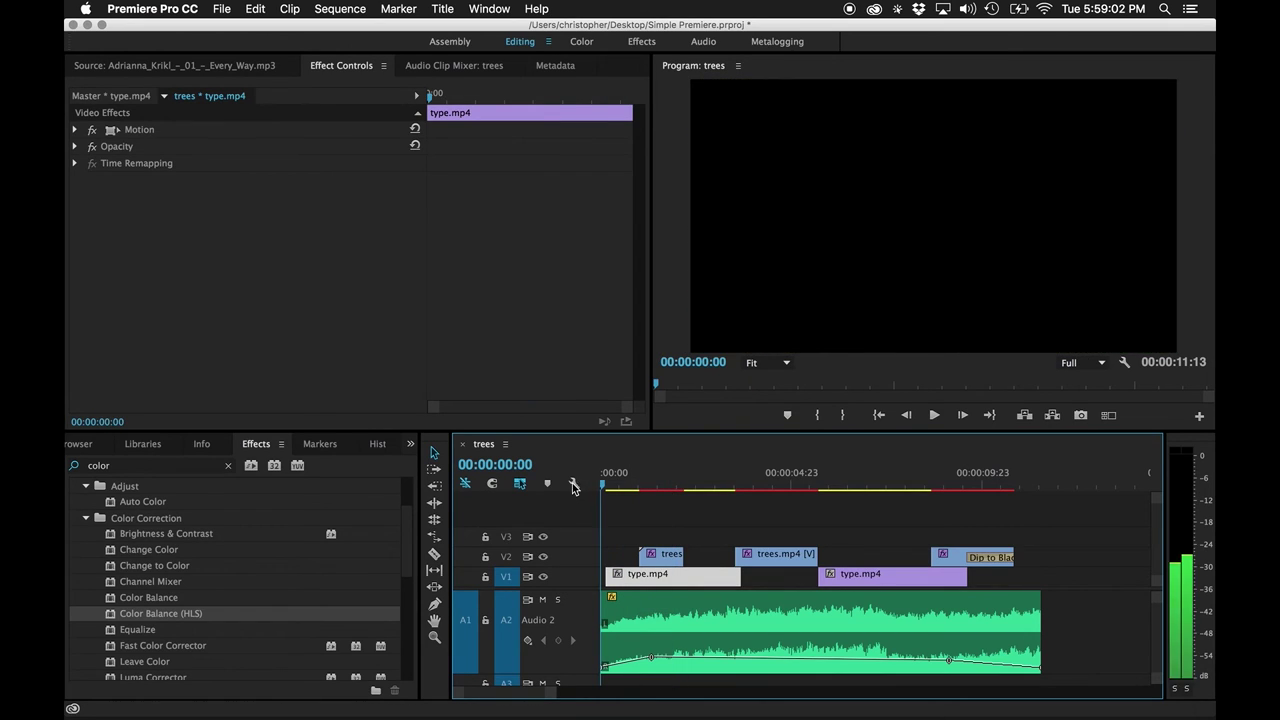
{"action": "key", "text": "space"}
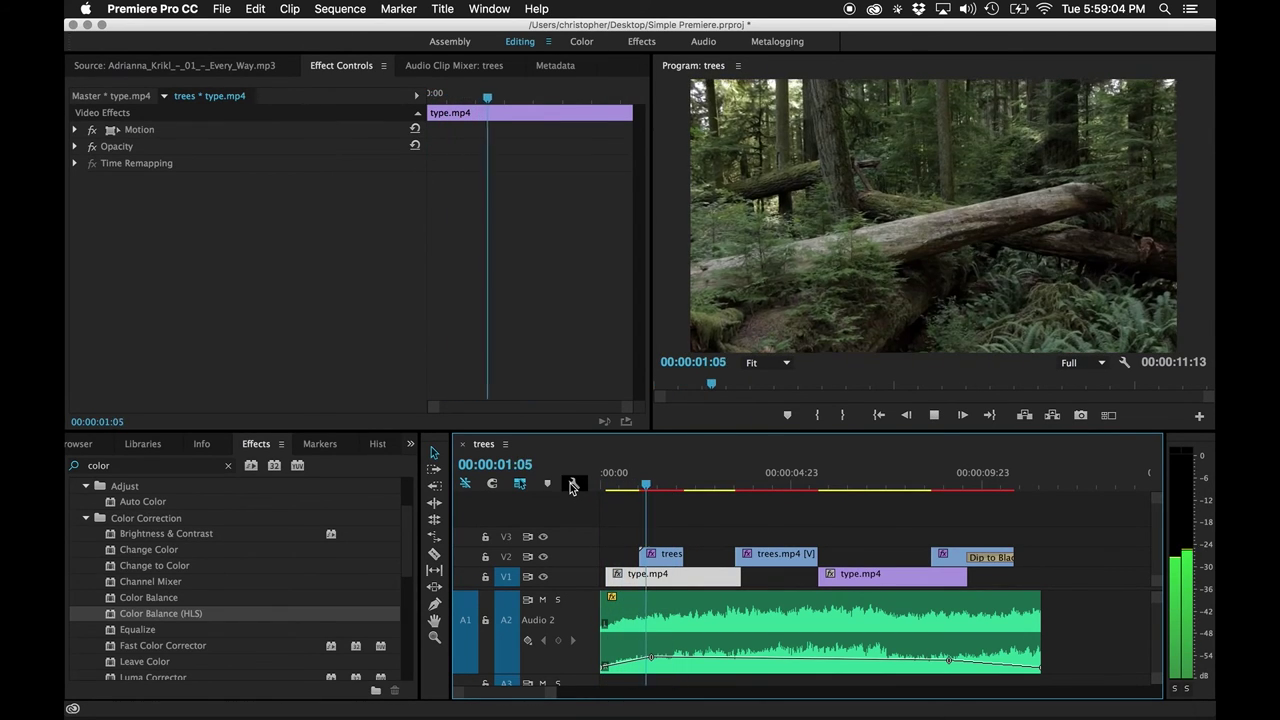
{"action": "key", "text": "space"}
Try a larger delay for the first type.mp4 clip, preview the opening, and return the clip to the sequence start.
{"action": "left_click_drag", "start_coordinate": [640, 592], "coordinate": [649, 592]}
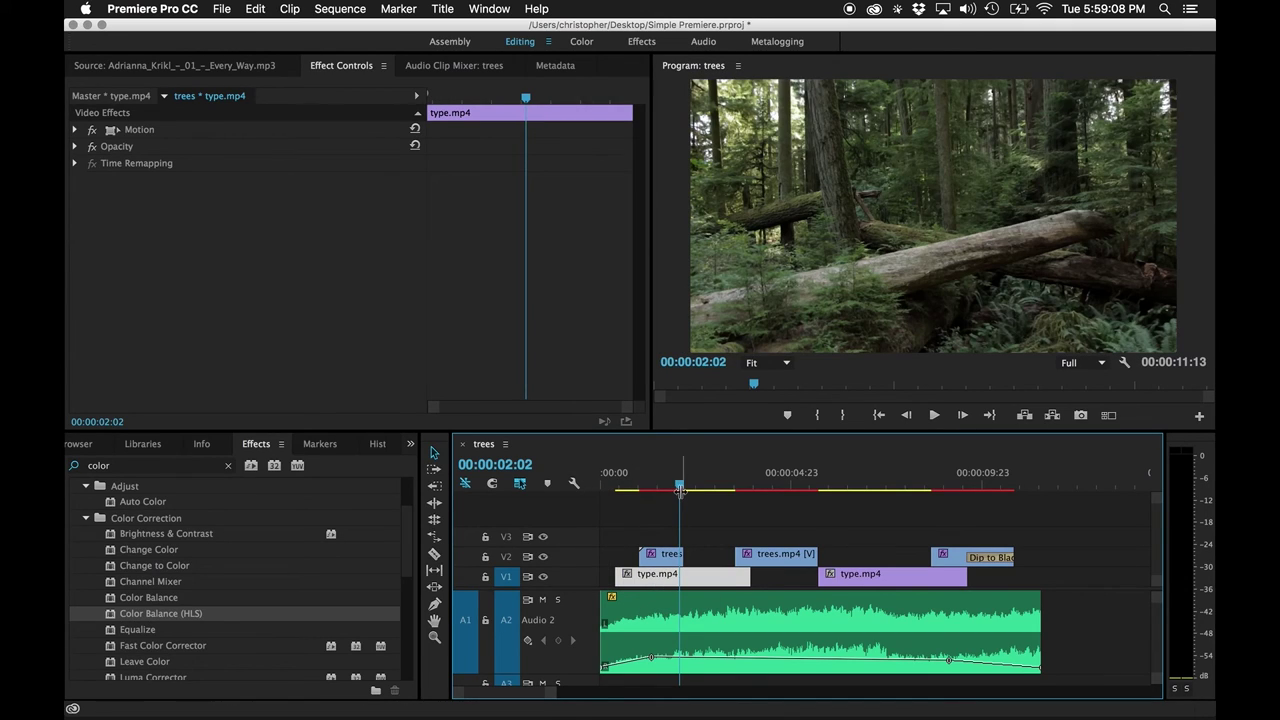
{"action": "left_click_drag", "start_coordinate": [680, 491], "coordinate": [530, 487]}
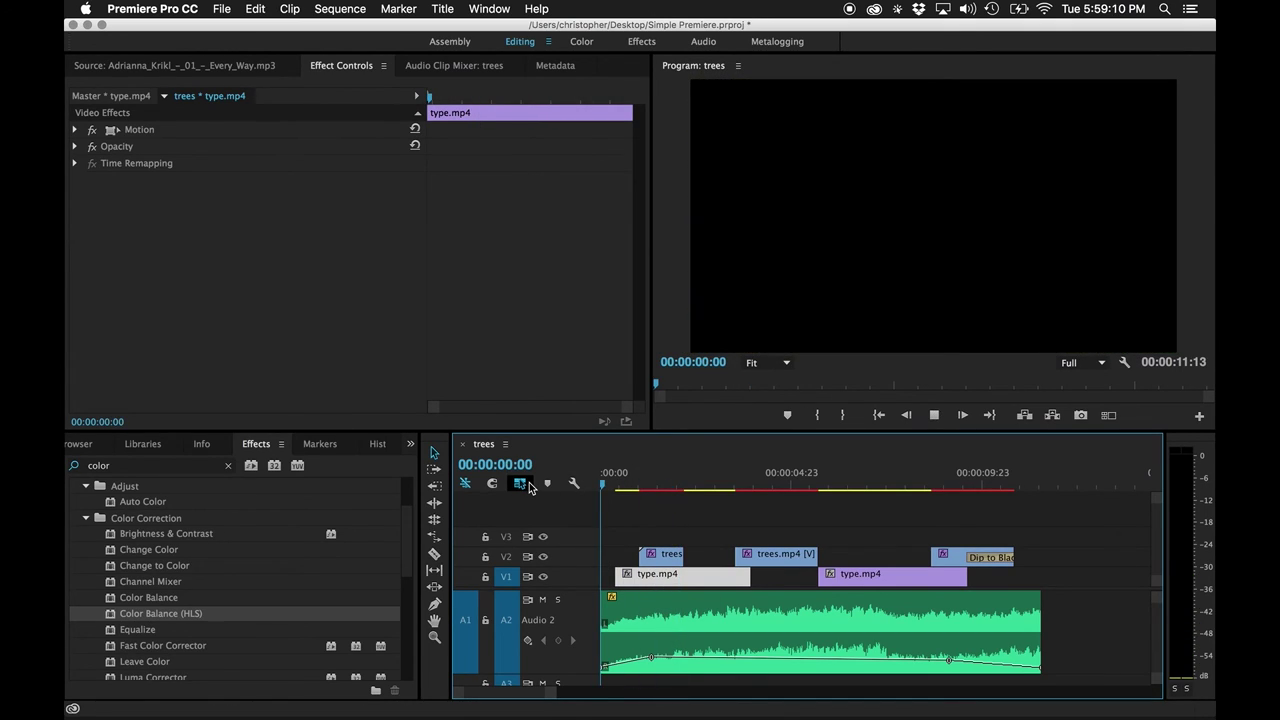
{"action": "key", "text": "space"}
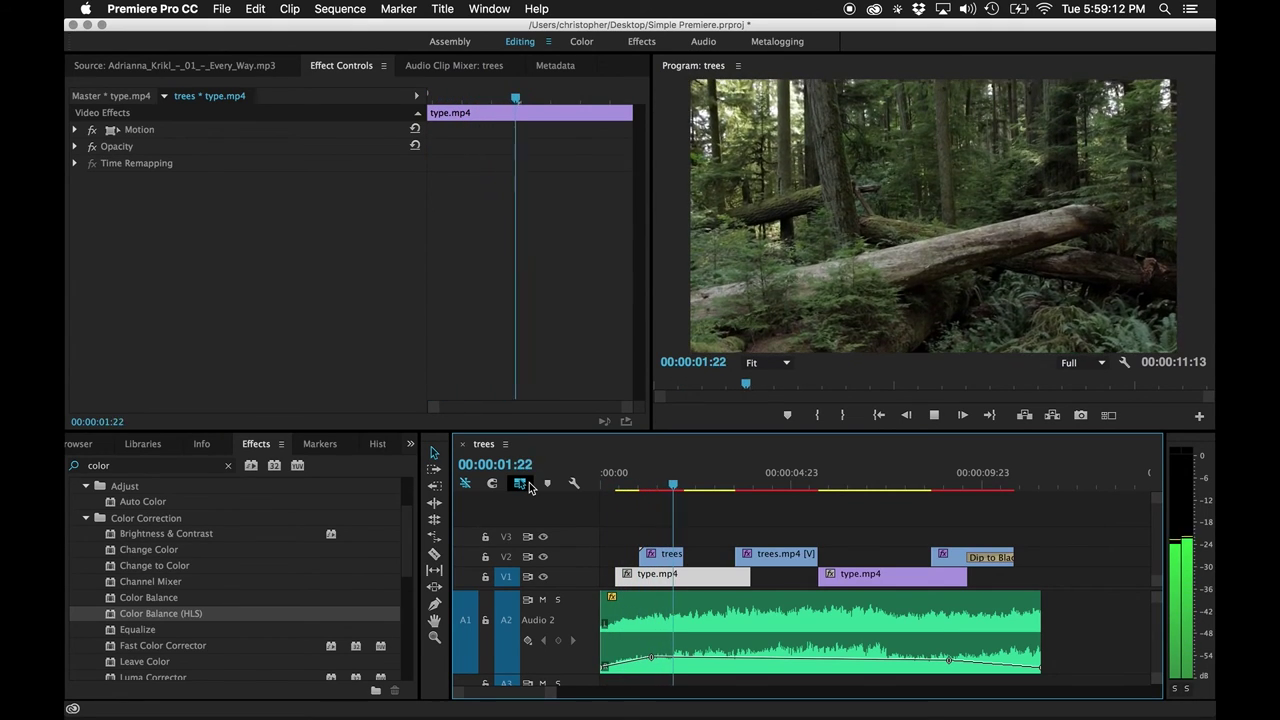
{"action": "key", "text": "space"}
{"action": "left_click_drag", "start_coordinate": [680, 585], "coordinate": [665, 585]}
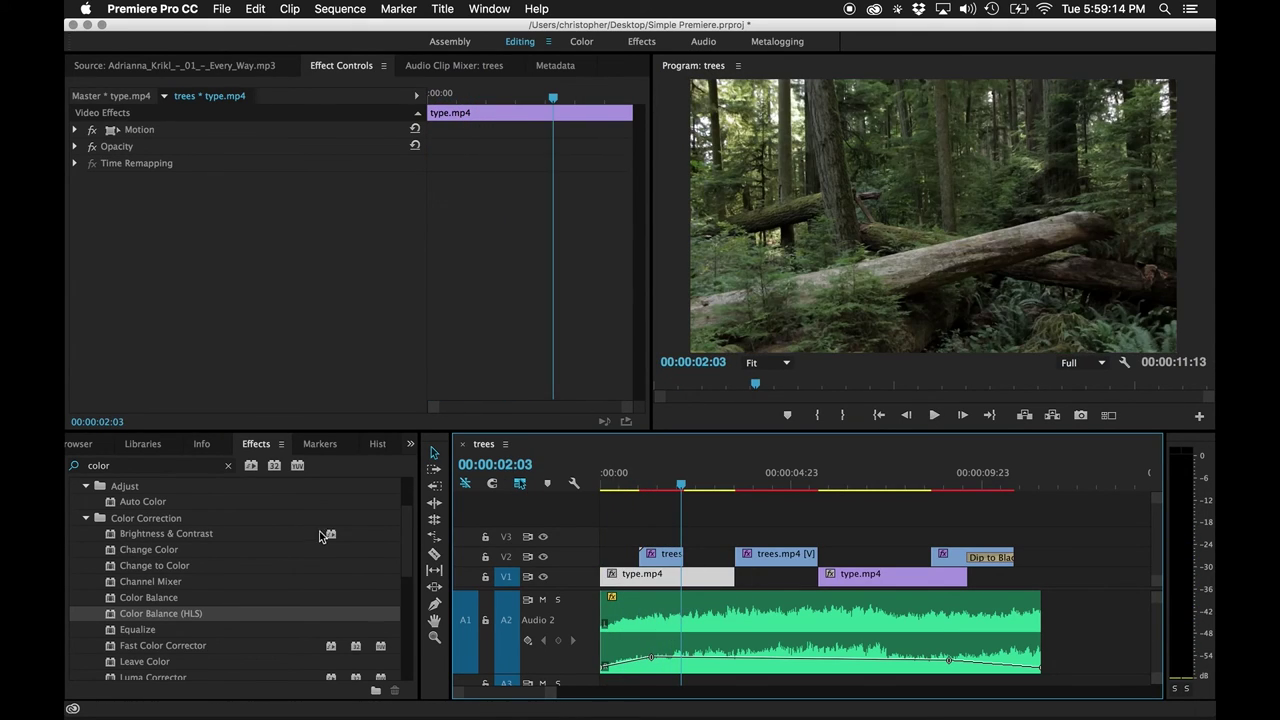
Apply a Dip to Black transition at the start of the first type.mp4 clip and play the sequence from the beginning.
{"action": "double_click", "coordinate": [118, 468]}
{"action": "type", "text": "dip"}
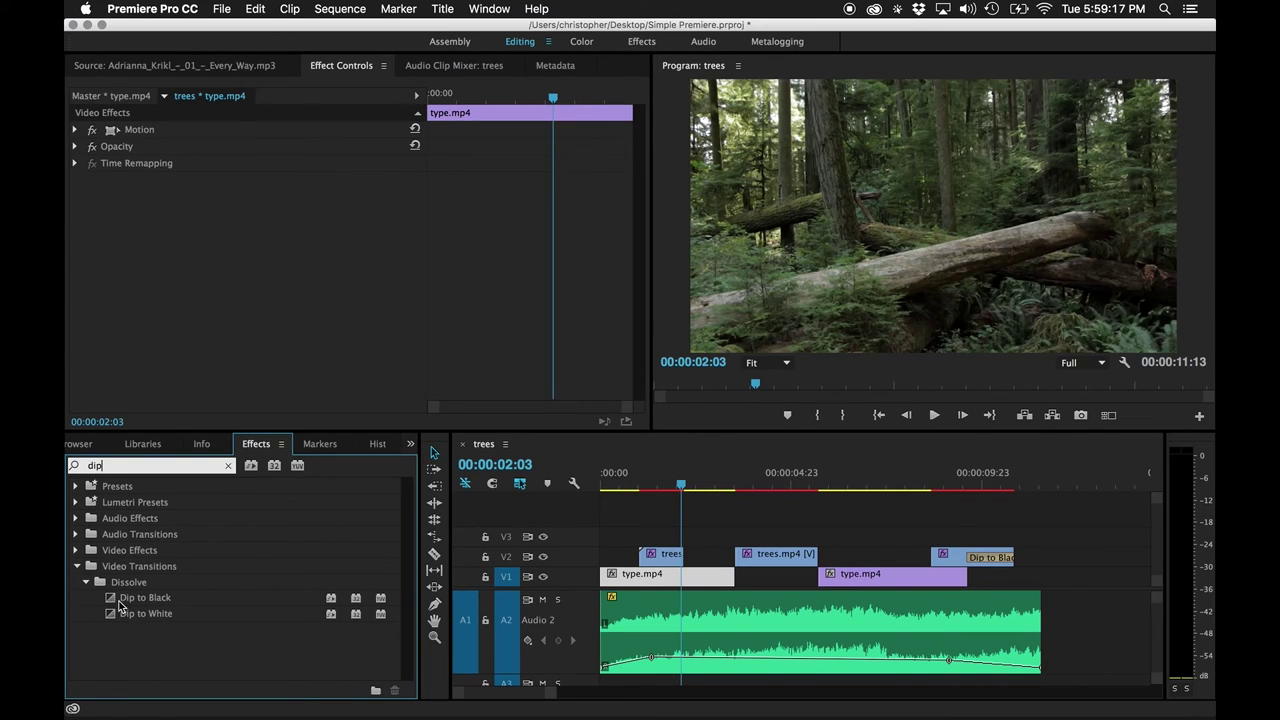
{"action": "left_click_drag", "start_coordinate": [119, 603], "coordinate": [607, 577]}
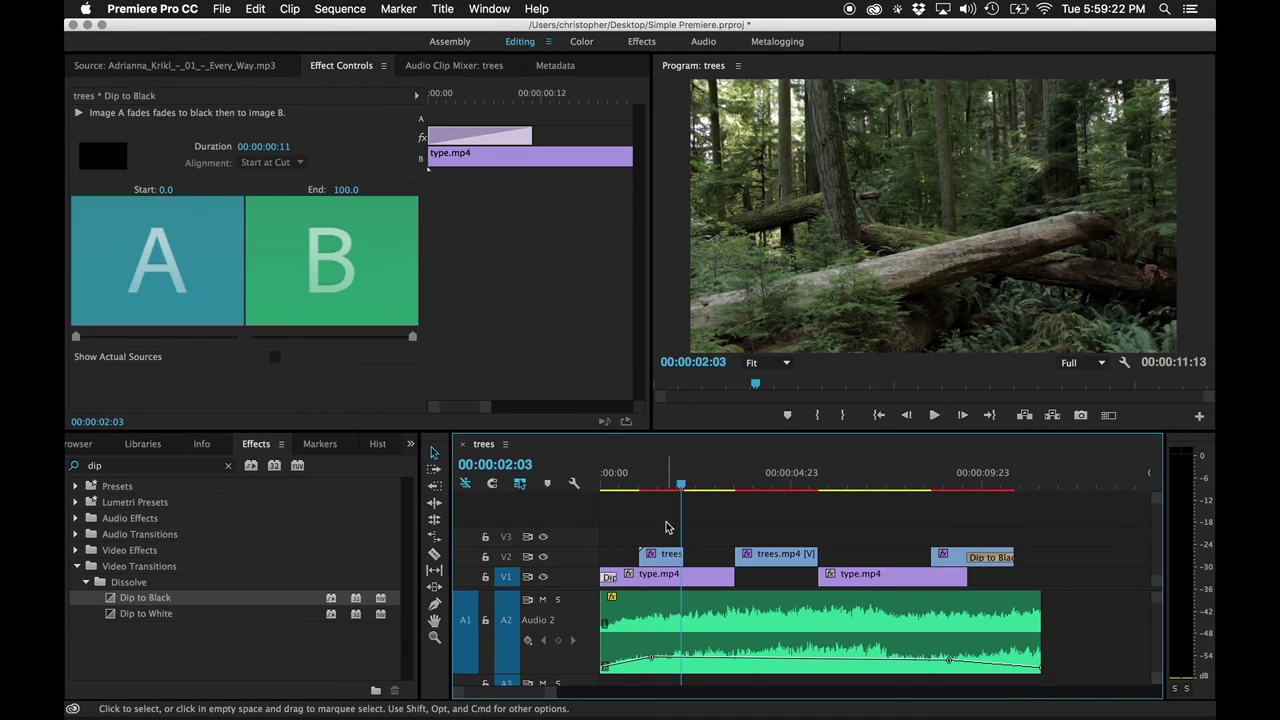
{"action": "key", "text": "Home"}
{"action": "key", "text": "space"}
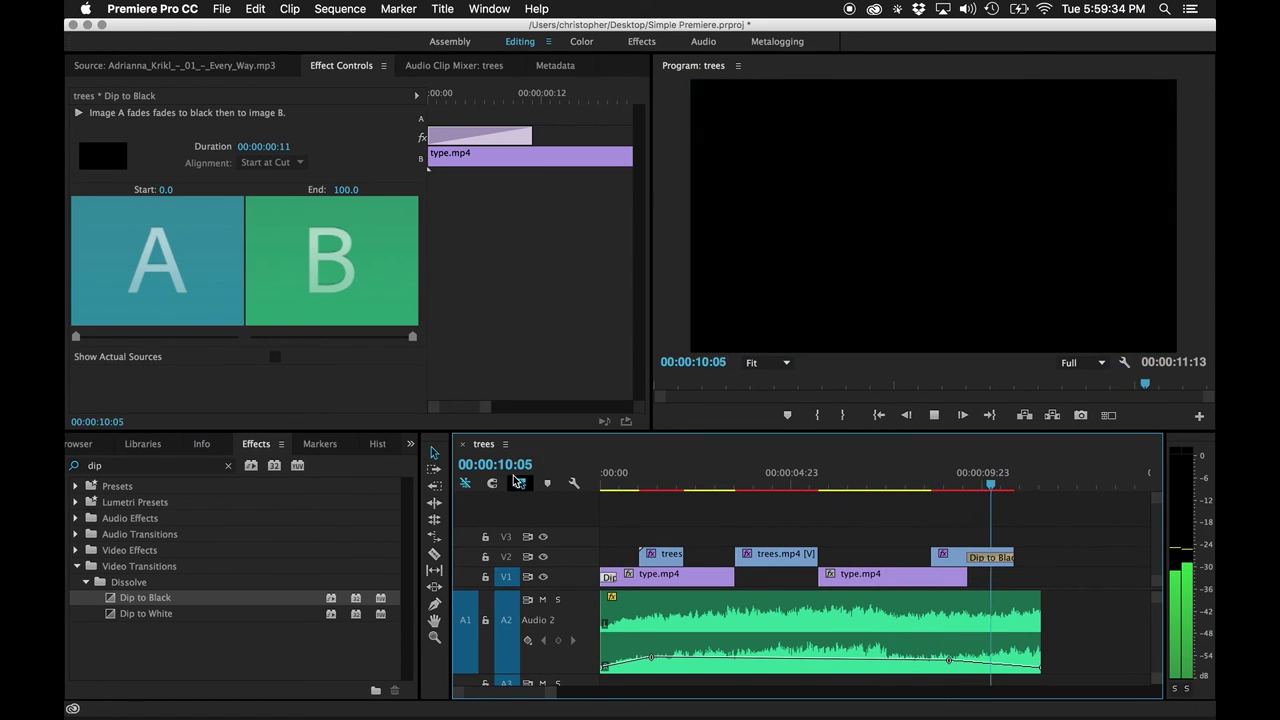
{"action": "key", "text": "space"}
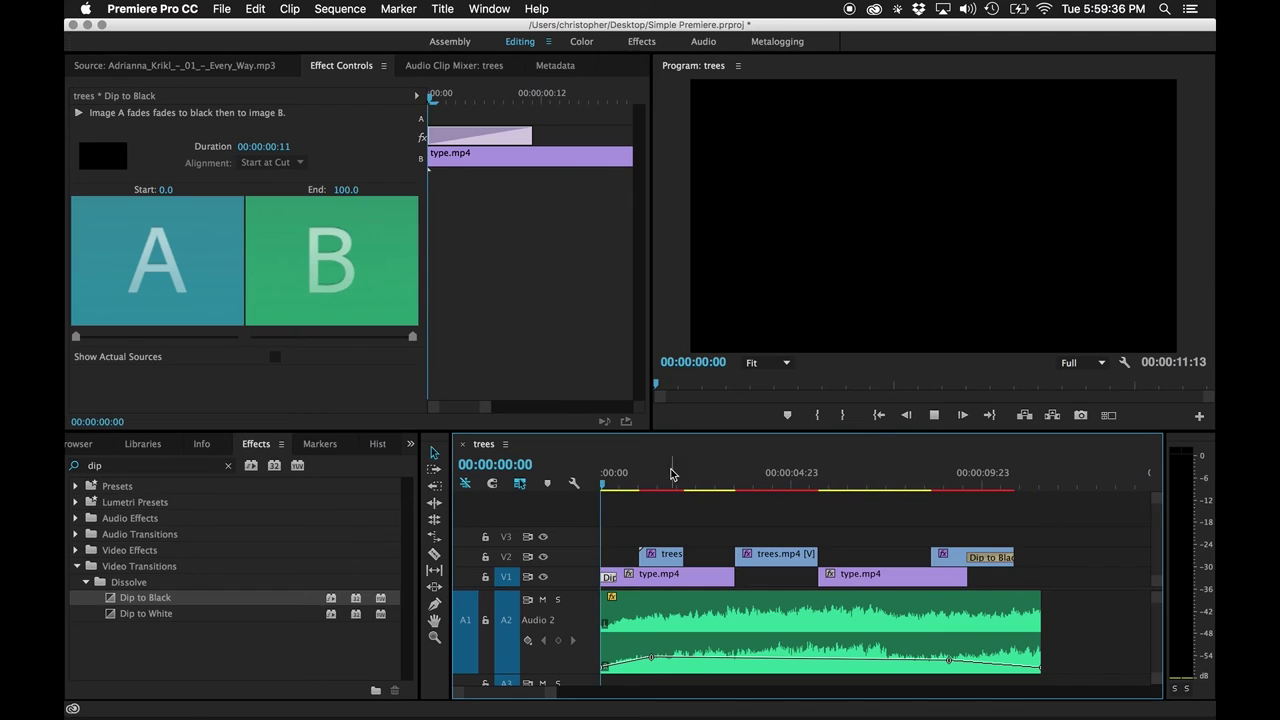
Shorten the Dip to Black at the end of the last trees.mp4 clip to 00:00:00:15 and preview the ending.
{"action": "left_click_drag", "start_coordinate": [970, 556], "coordinate": [993, 567]}
{"action": "left_click", "coordinate": [944, 484]}
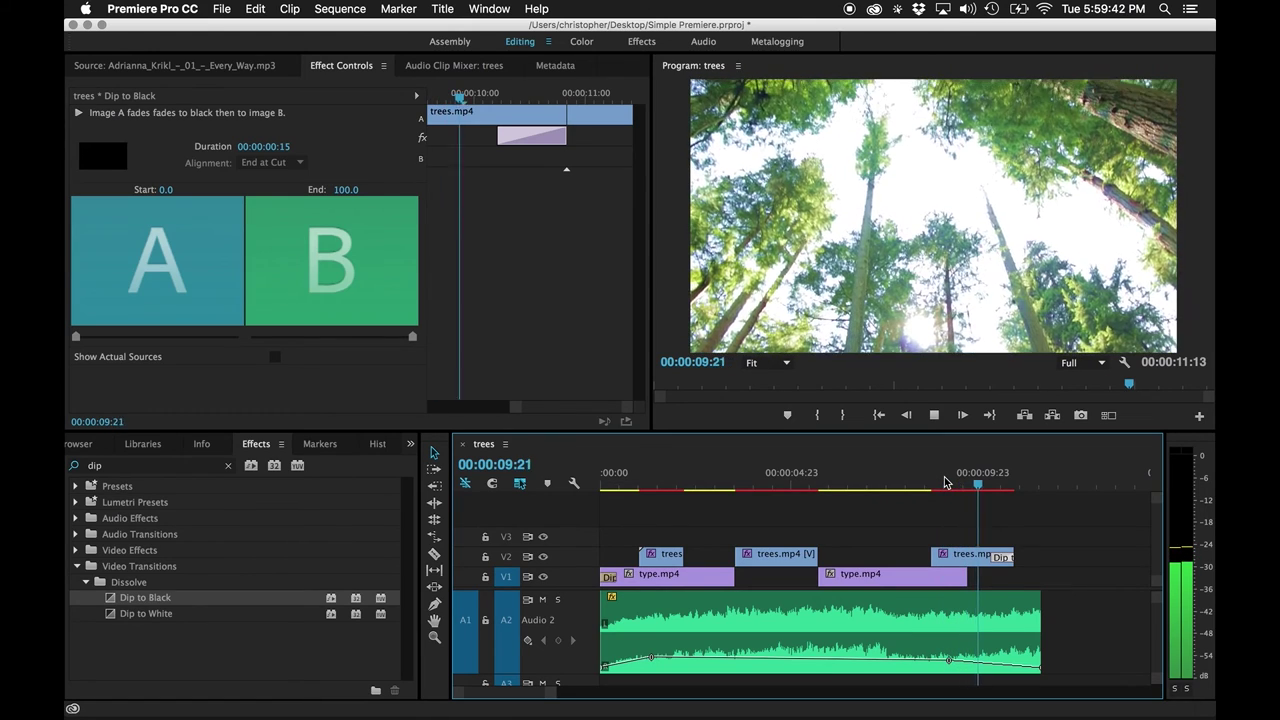
{"action": "key", "text": "space"}
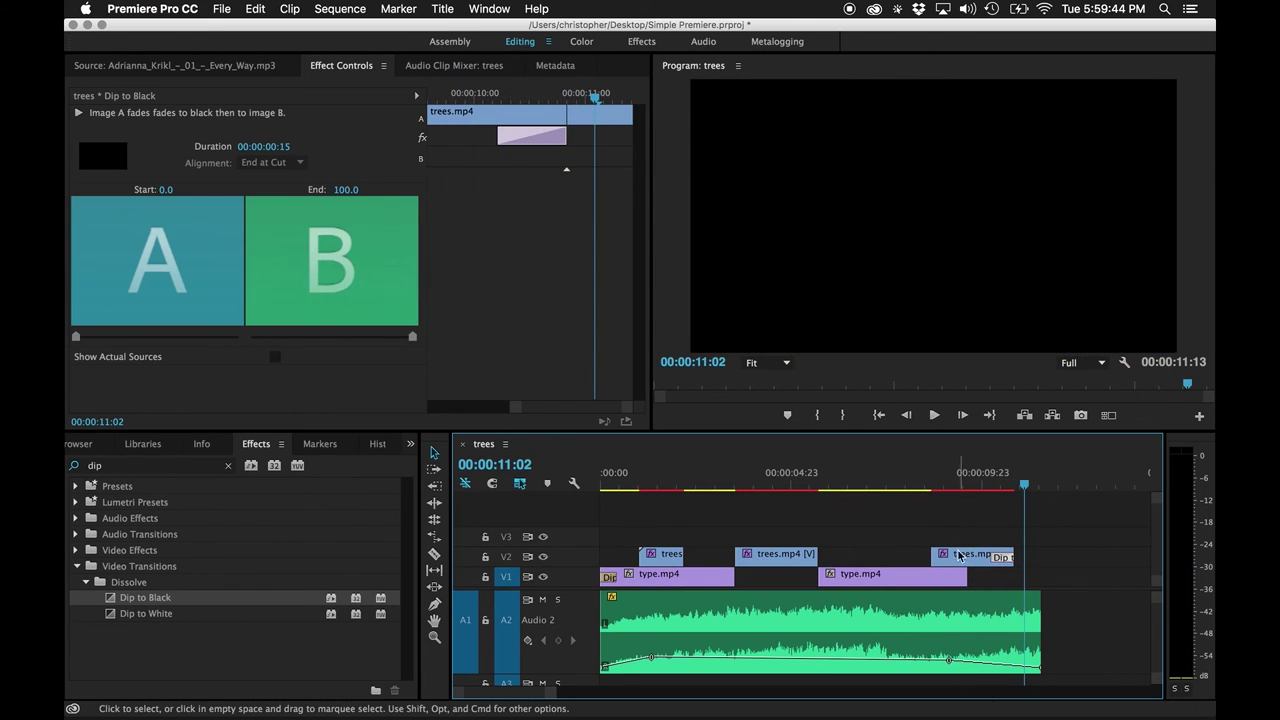
{"action": "left_click", "coordinate": [938, 485]}
{"action": "key", "text": "space"}
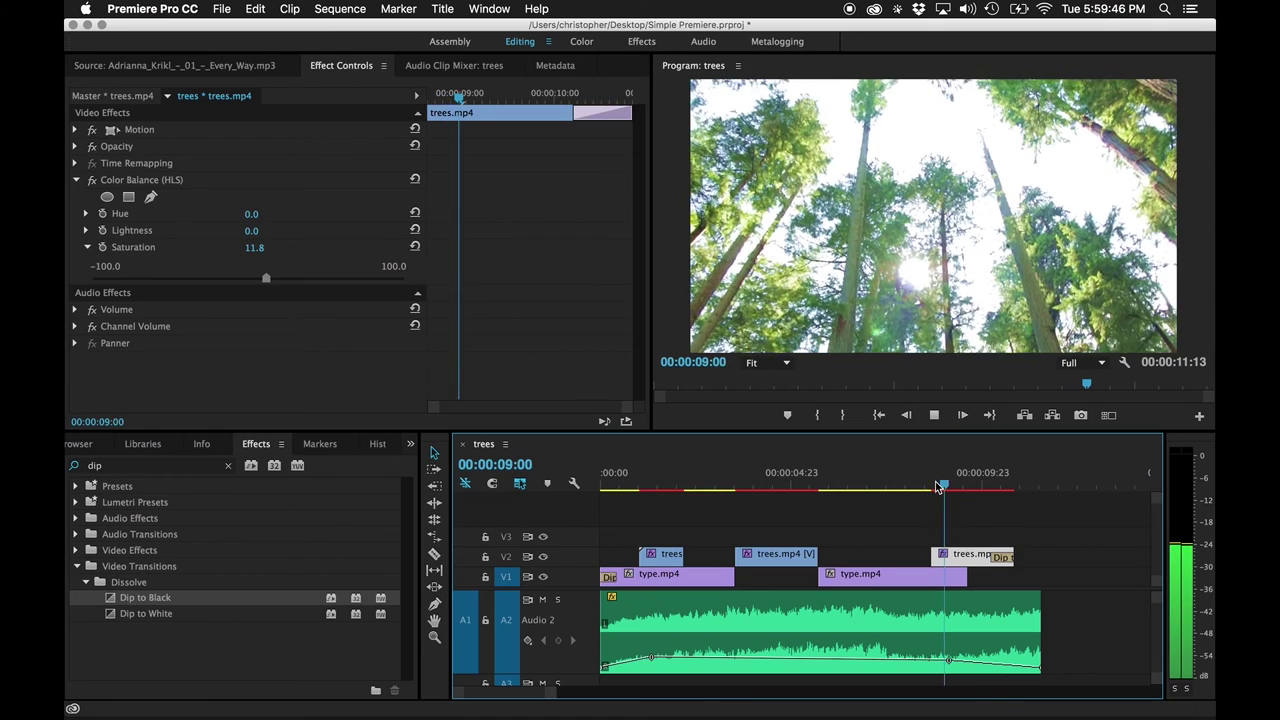
{"action": "key", "text": "space"}
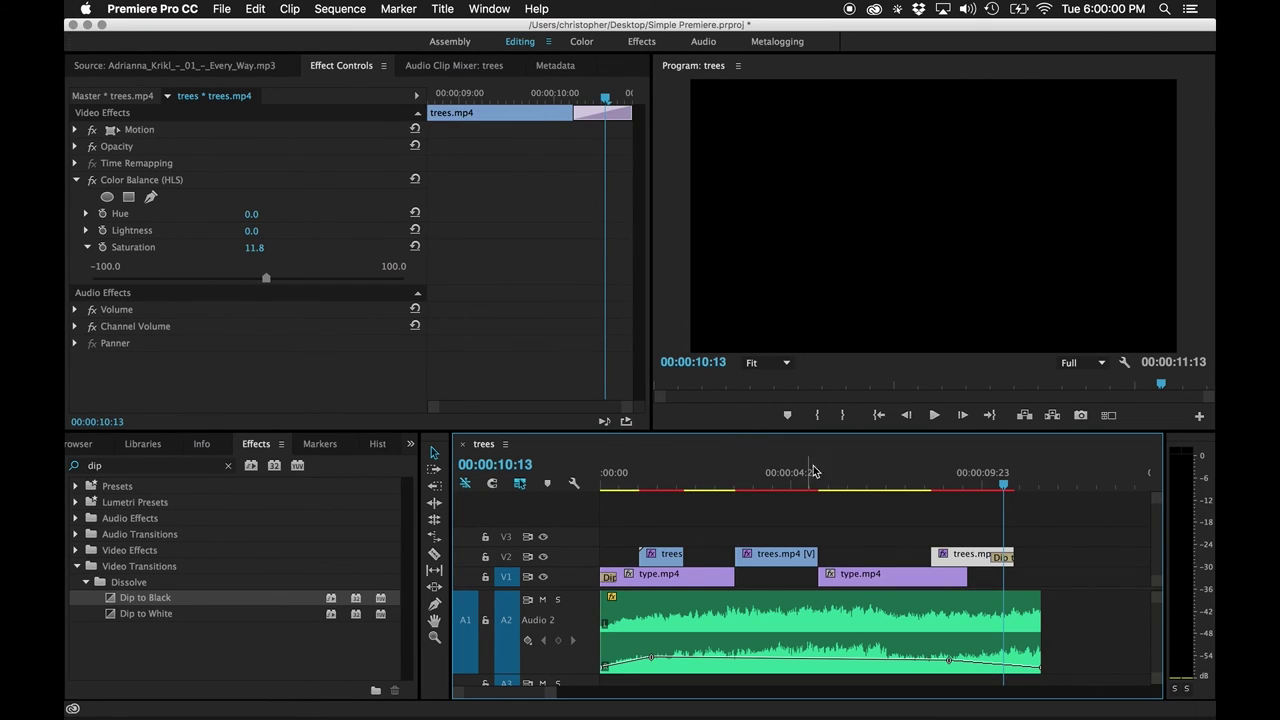
Open the media export settings for the trees sequence and keep H.264 as the format.
{"action": "left_click", "coordinate": [838, 538]}
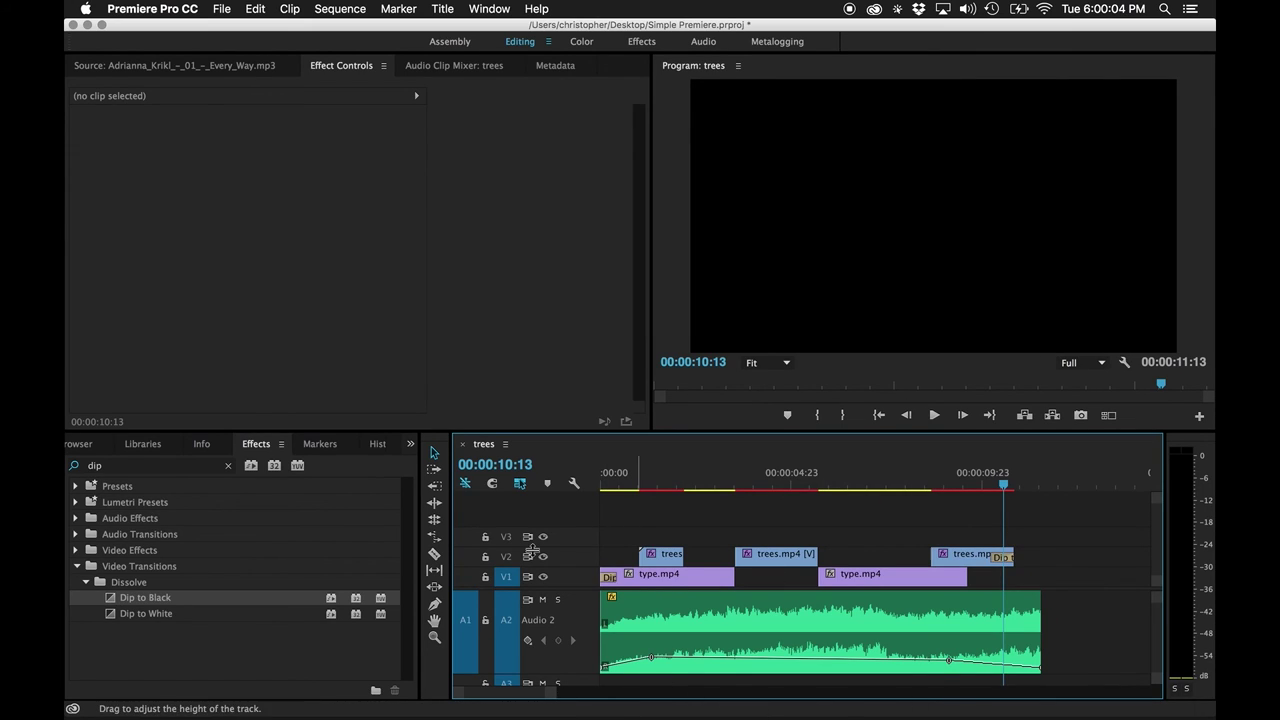
{"action": "key", "text": "minus"}
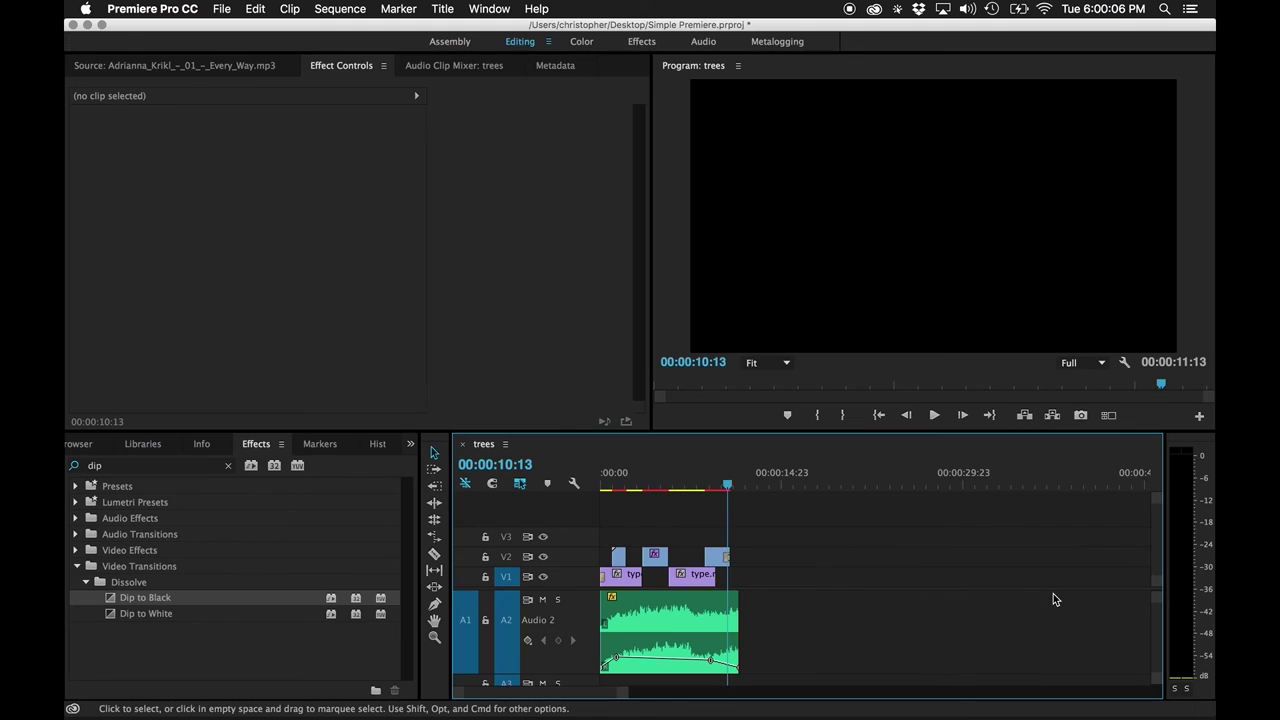
{"action": "key", "text": "equal"}
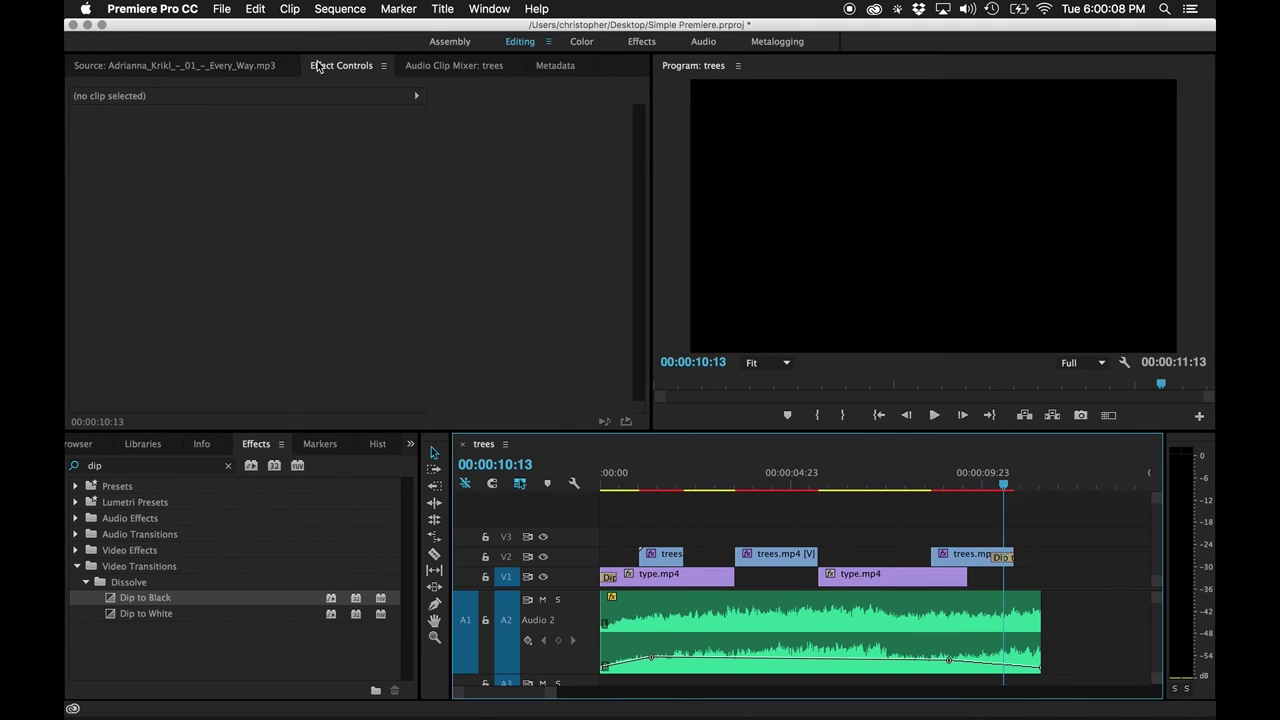
{"action": "left_click", "coordinate": [228, 8]}
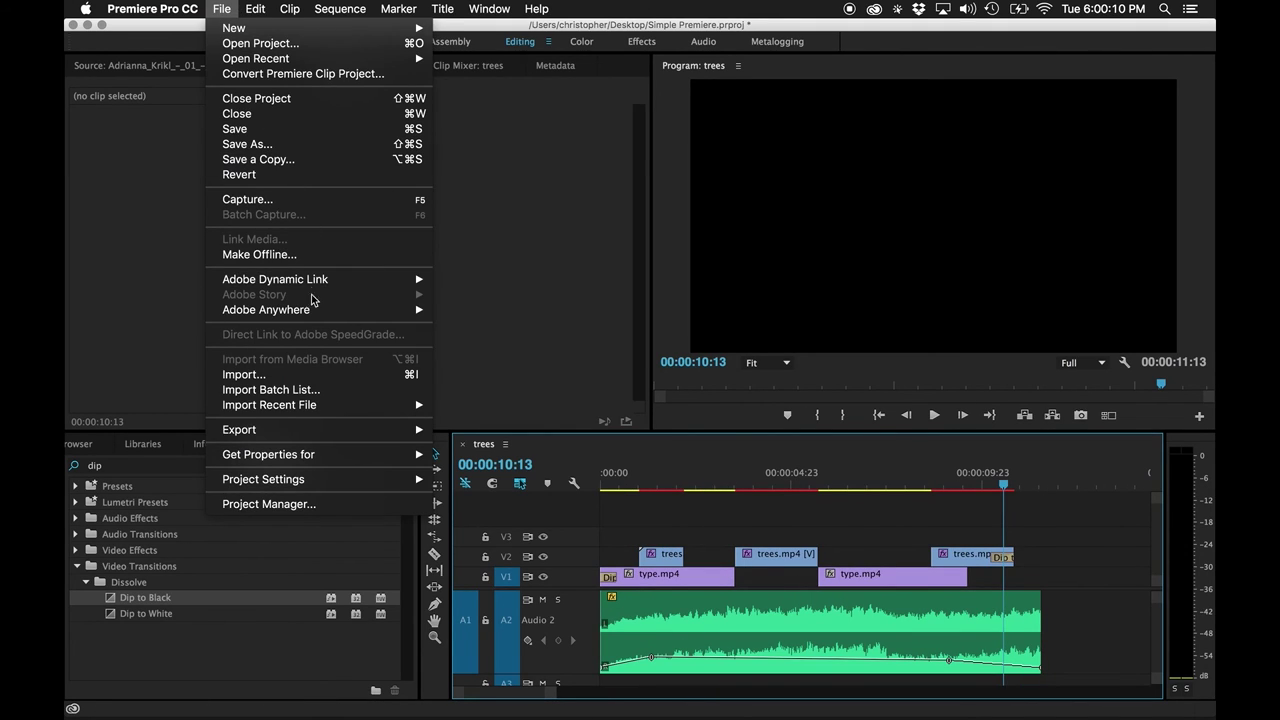
{"action": "mouse_move", "coordinate": [304, 436]}
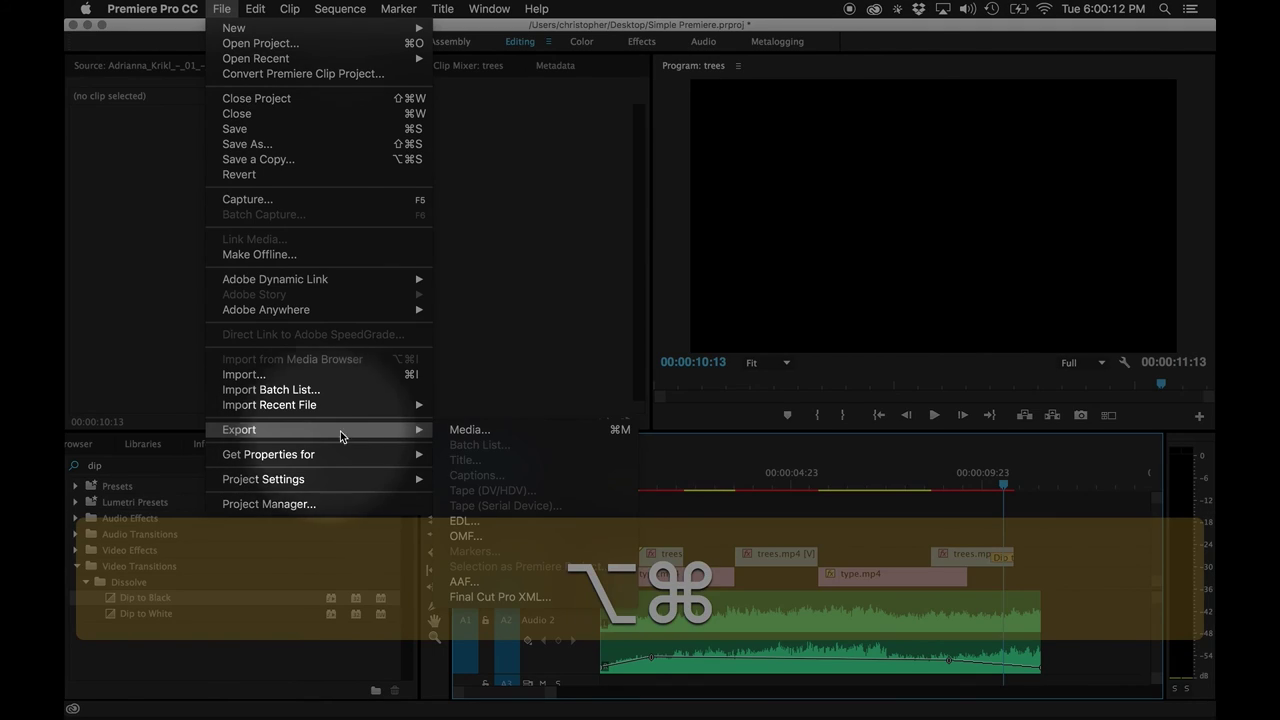
{"action": "left_click", "coordinate": [487, 431]}
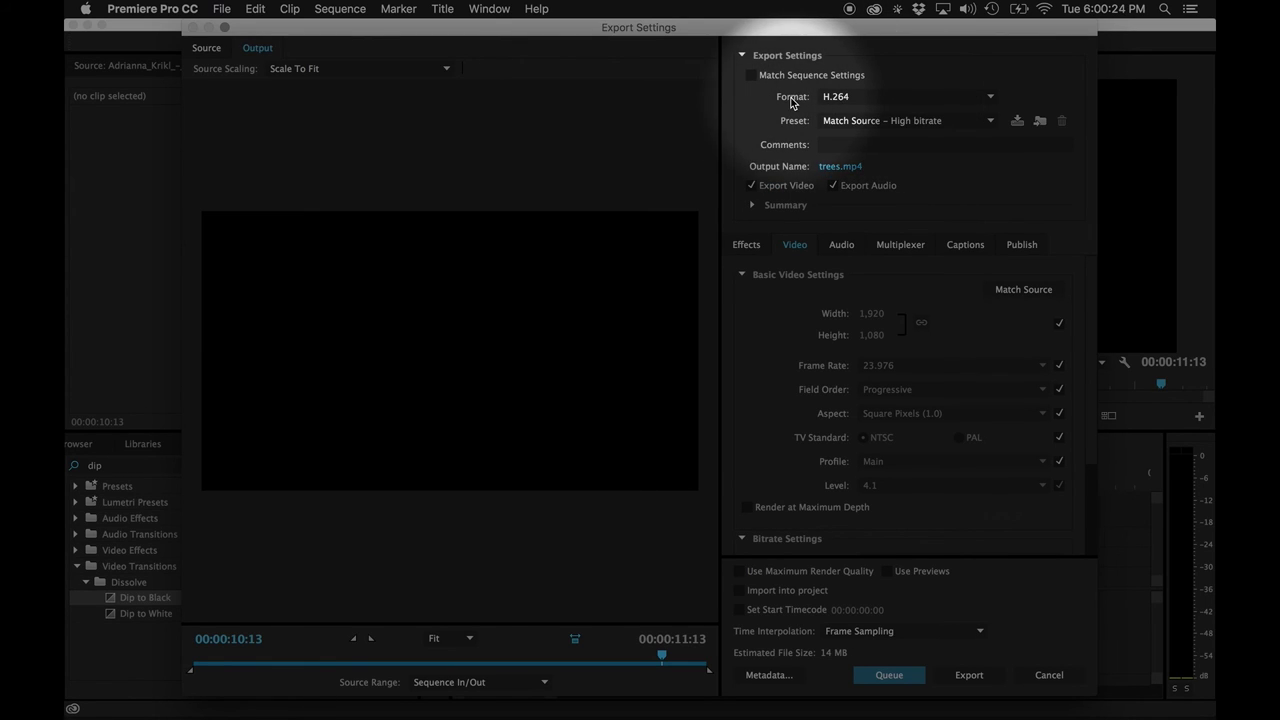
{"action": "left_click", "coordinate": [852, 98]}
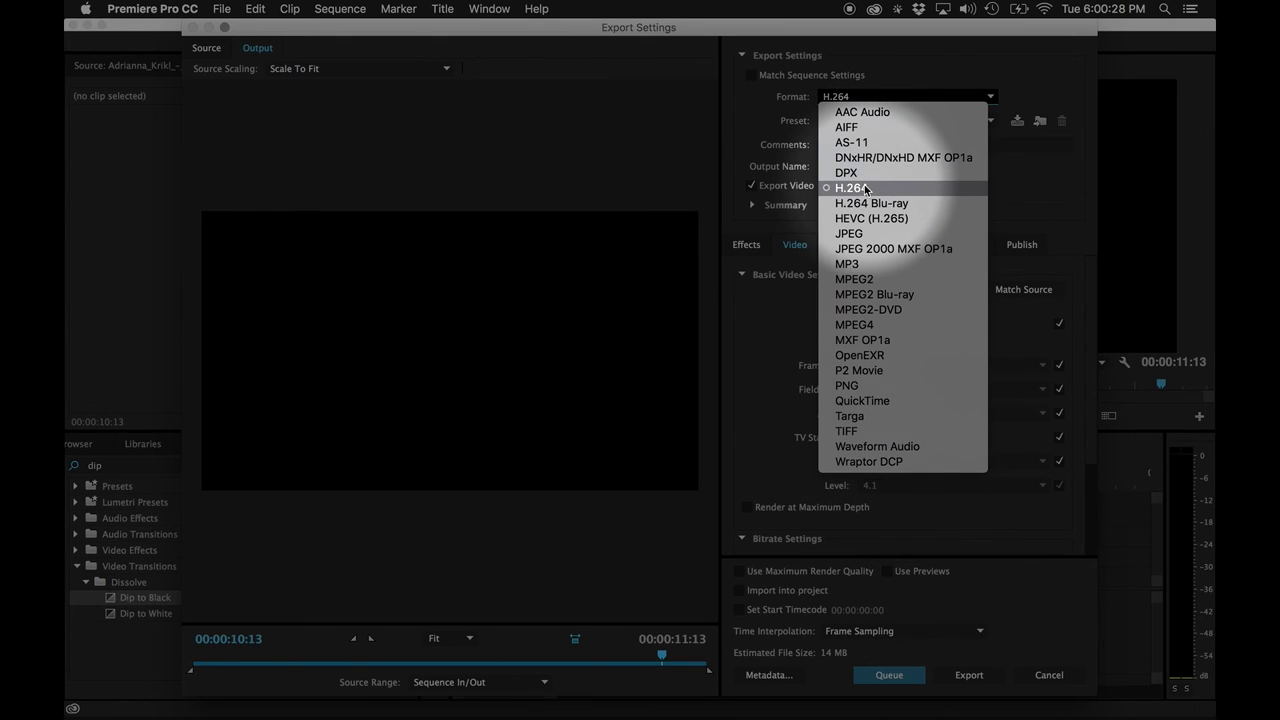
{"action": "left_click", "coordinate": [847, 101]}
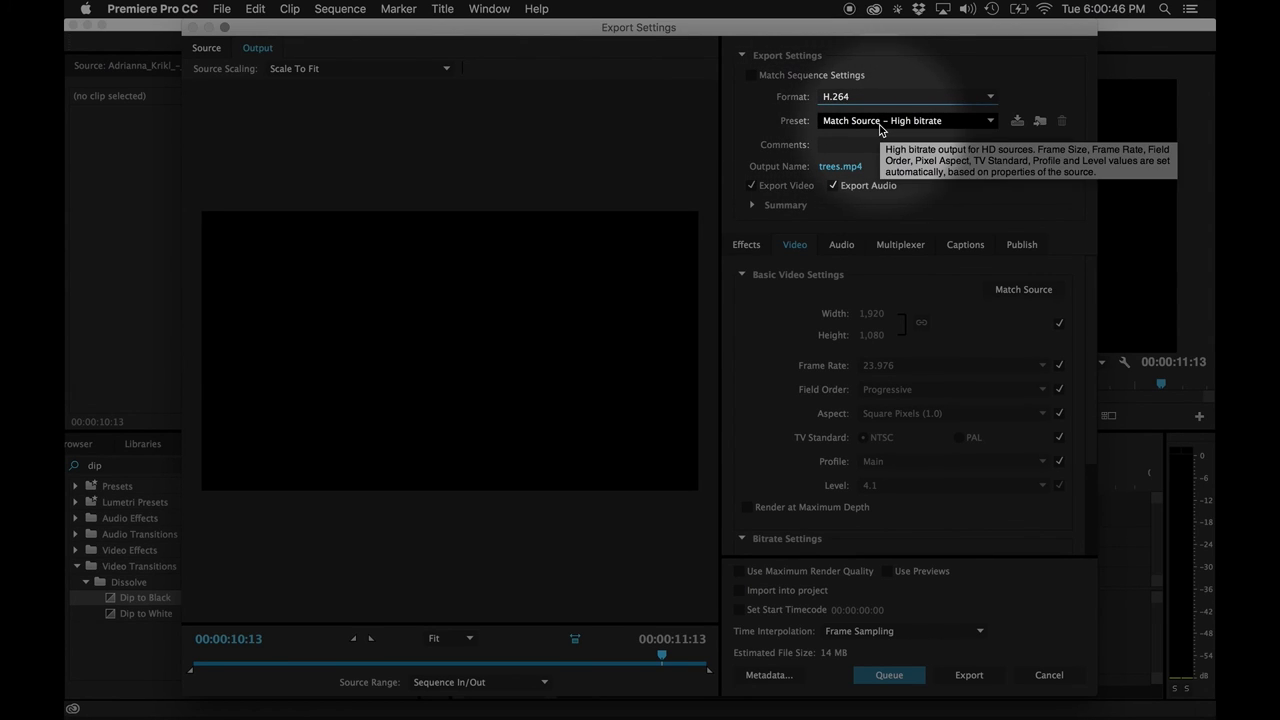
Choose the Vimeo 1080p HD preset for the export.
{"action": "left_click", "coordinate": [881, 121]}
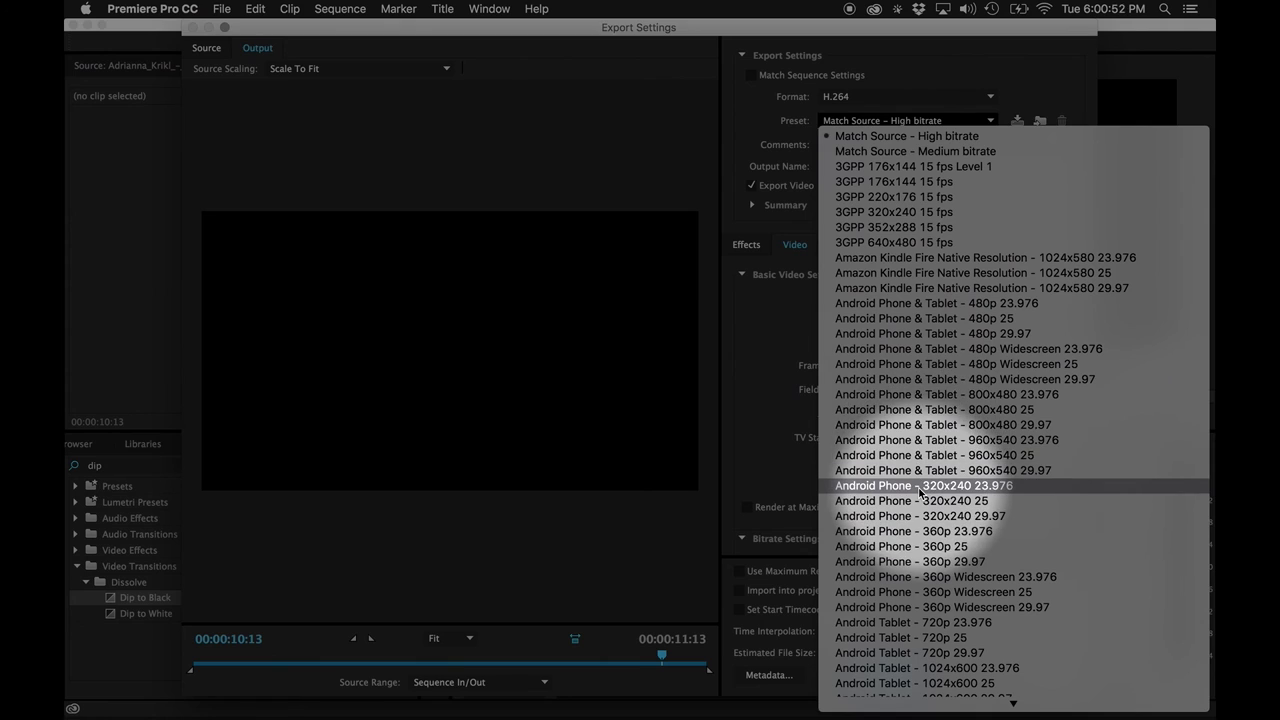
{"action": "scroll", "coordinate": [930, 480], "scroll_direction": "down", "scroll_amount": 5}
{"action": "scroll", "coordinate": [940, 500], "scroll_direction": "down", "scroll_amount": 5}
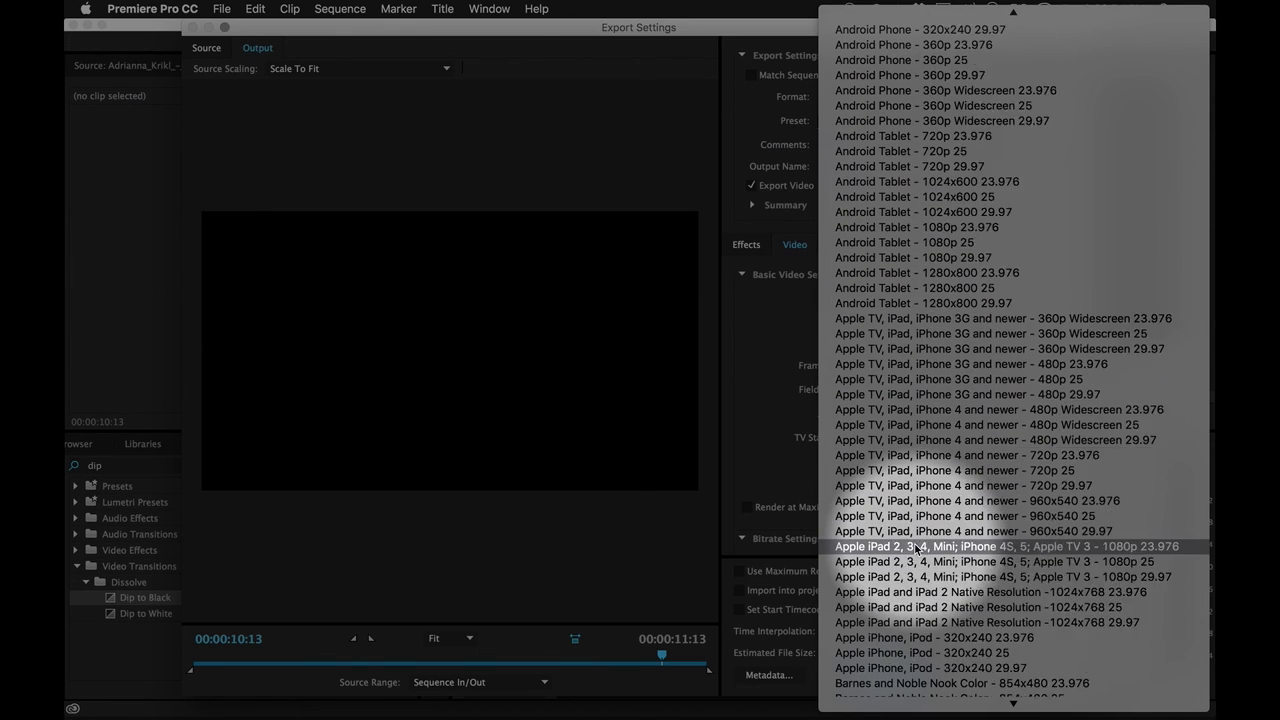
{"action": "scroll", "coordinate": [955, 535], "scroll_direction": "down", "scroll_amount": 9}
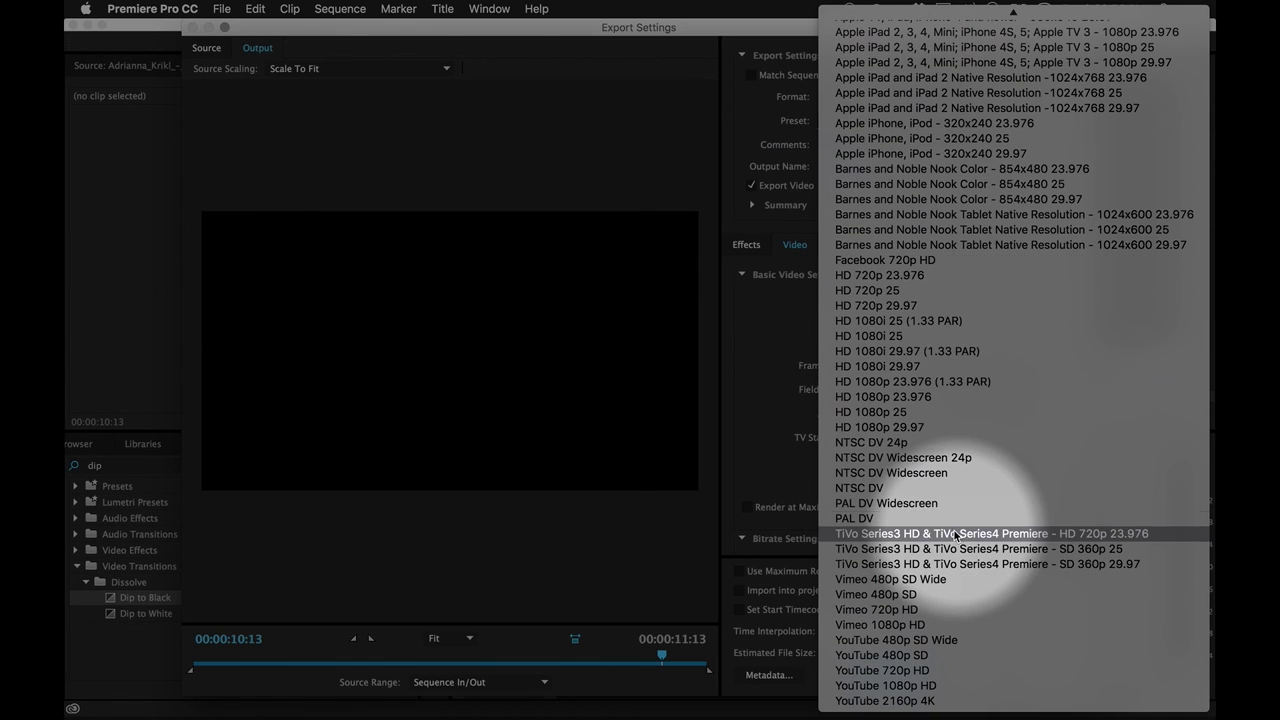
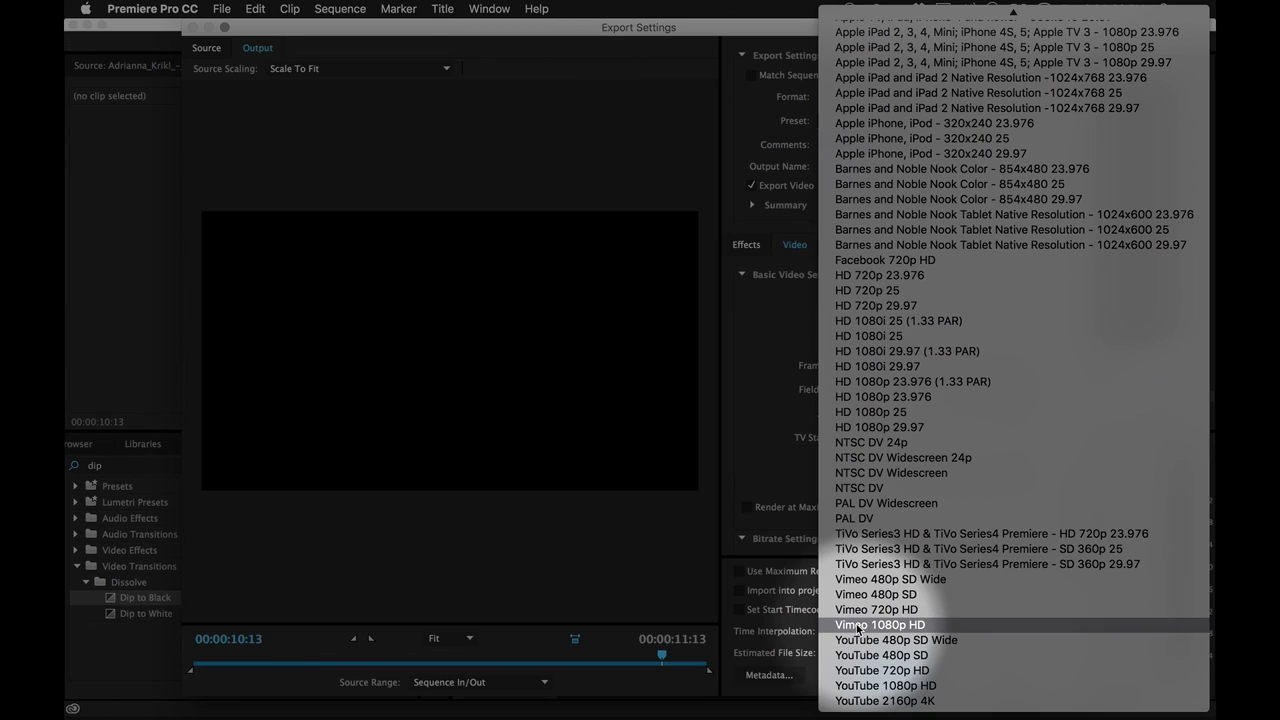
{"action": "left_click", "coordinate": [857, 625]}
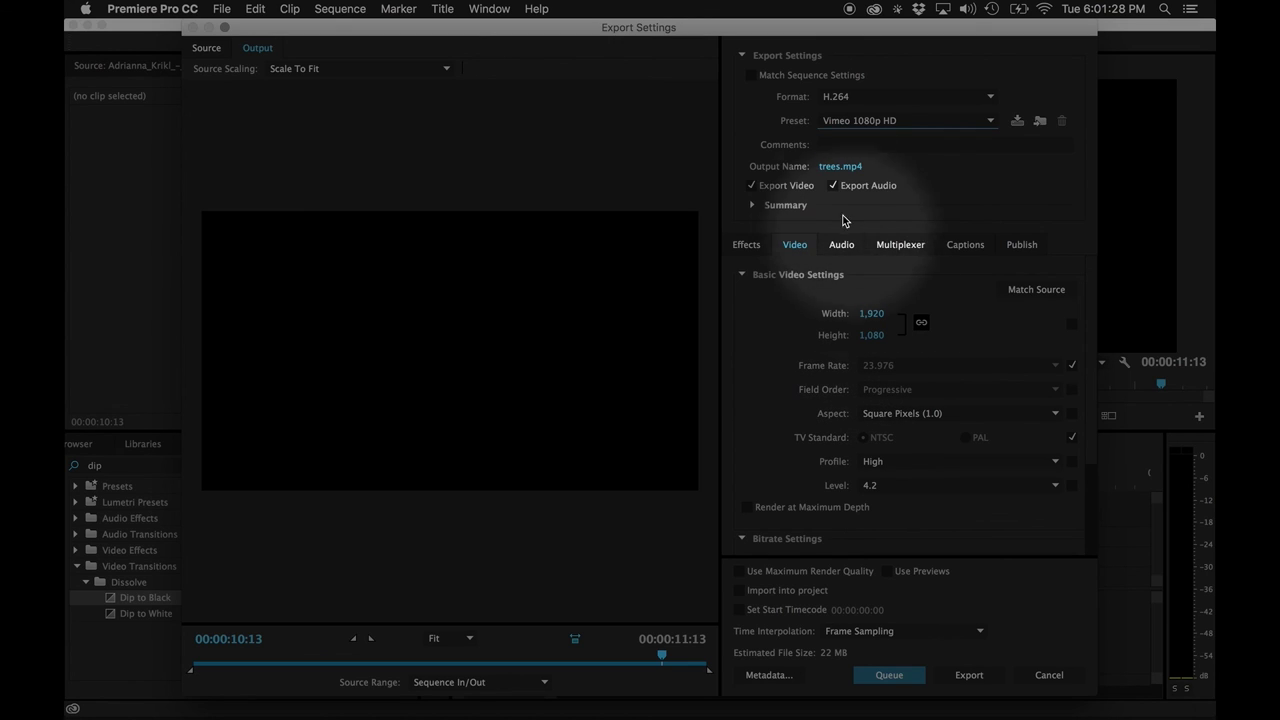
Name the output file simple_premiere.mp4, save it to the Desktop location and export the sequence.
{"action": "left_click", "coordinate": [840, 166]}
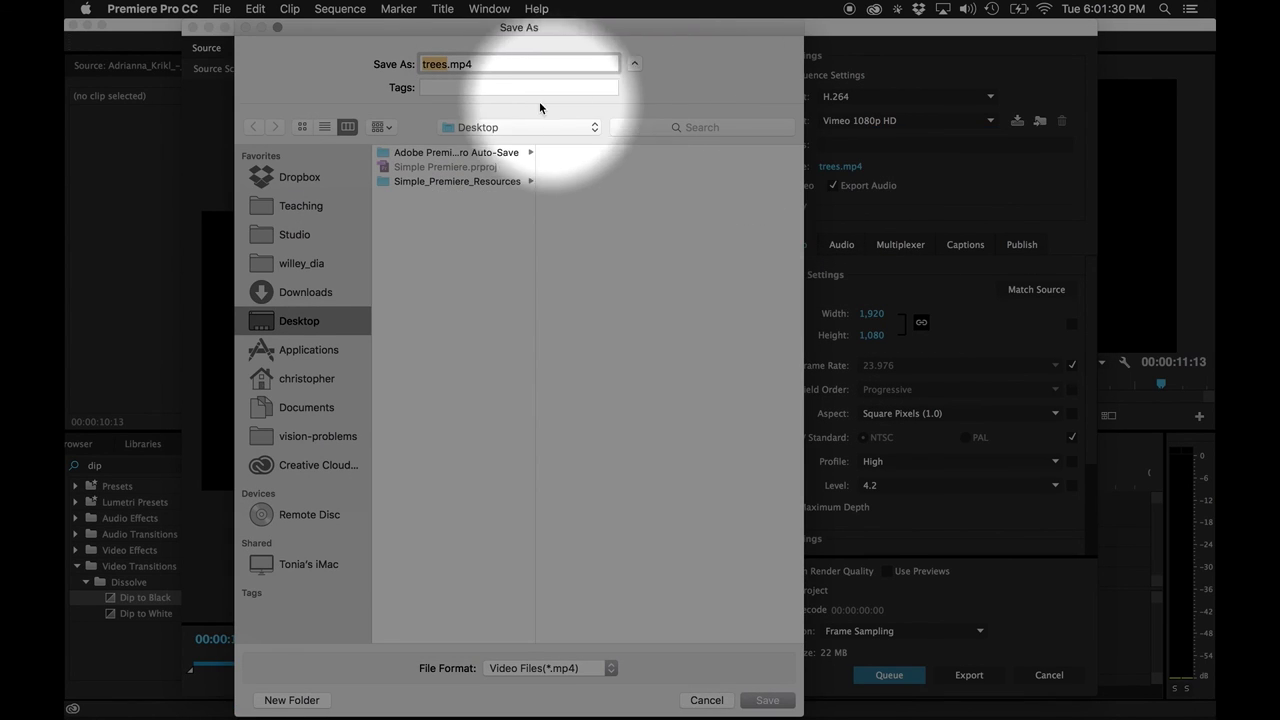
{"action": "type", "text": "simpl"}
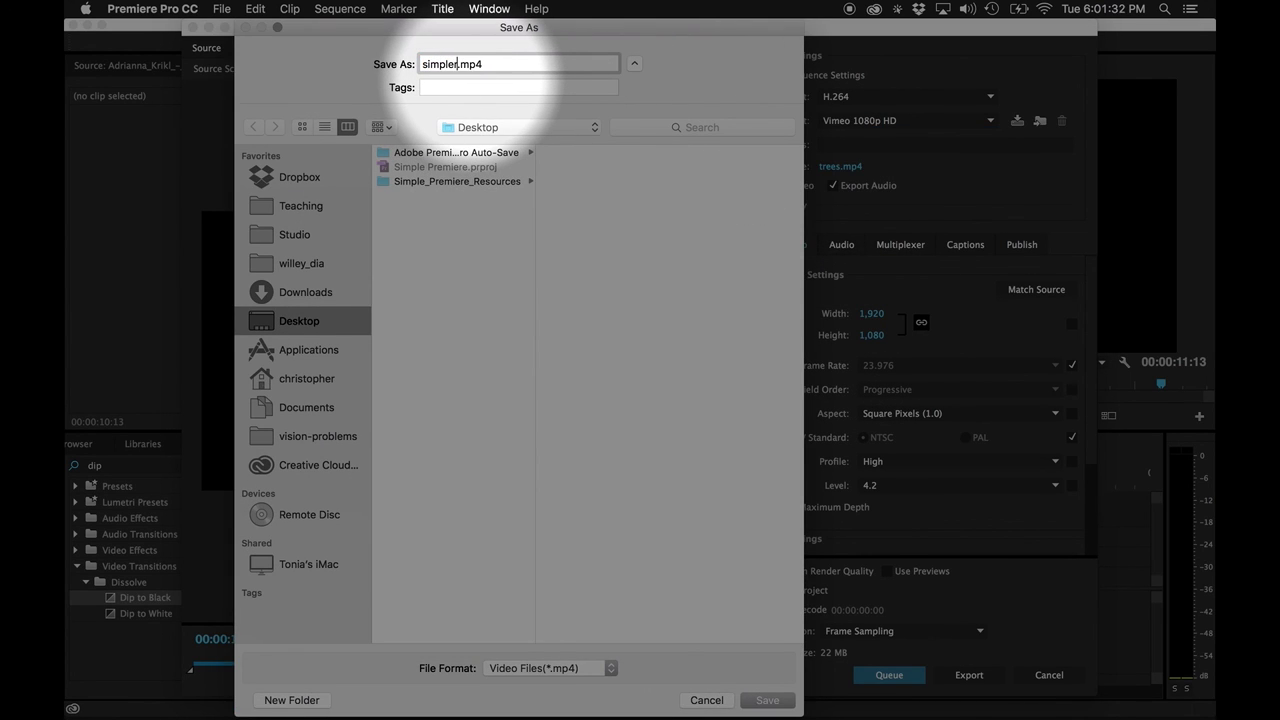
{"action": "type", "text": "e_premiere"}
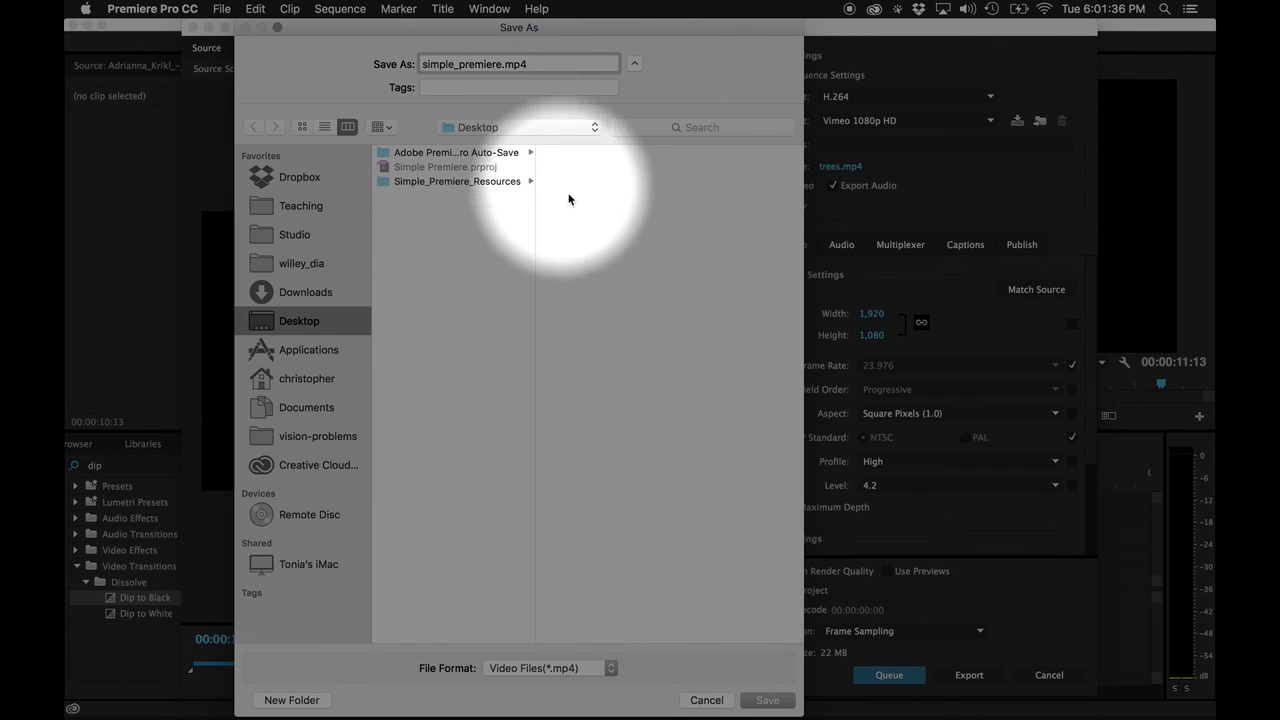
{"action": "left_click", "coordinate": [767, 700]}
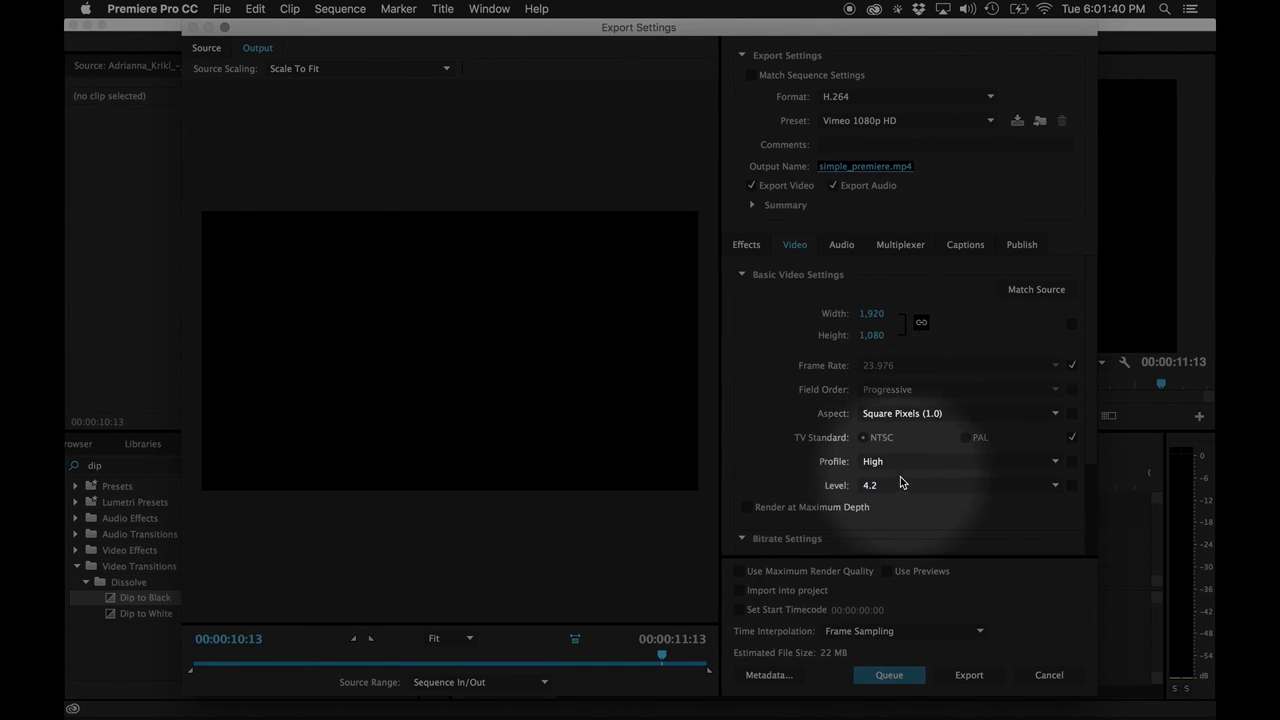
{"action": "left_click", "coordinate": [968, 676]}
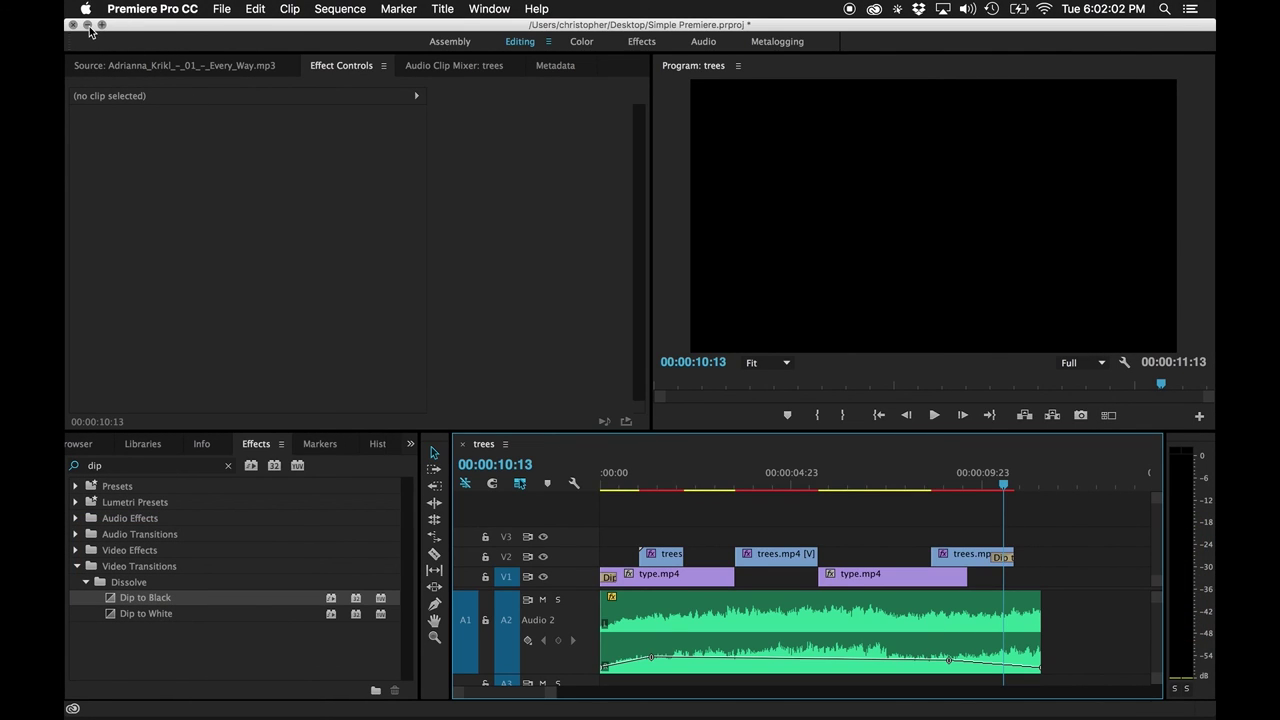
Minimize the project window and preview the exported simple_premiere.mp4 from the desktop in Finder.
{"action": "left_click", "coordinate": [87, 24]}
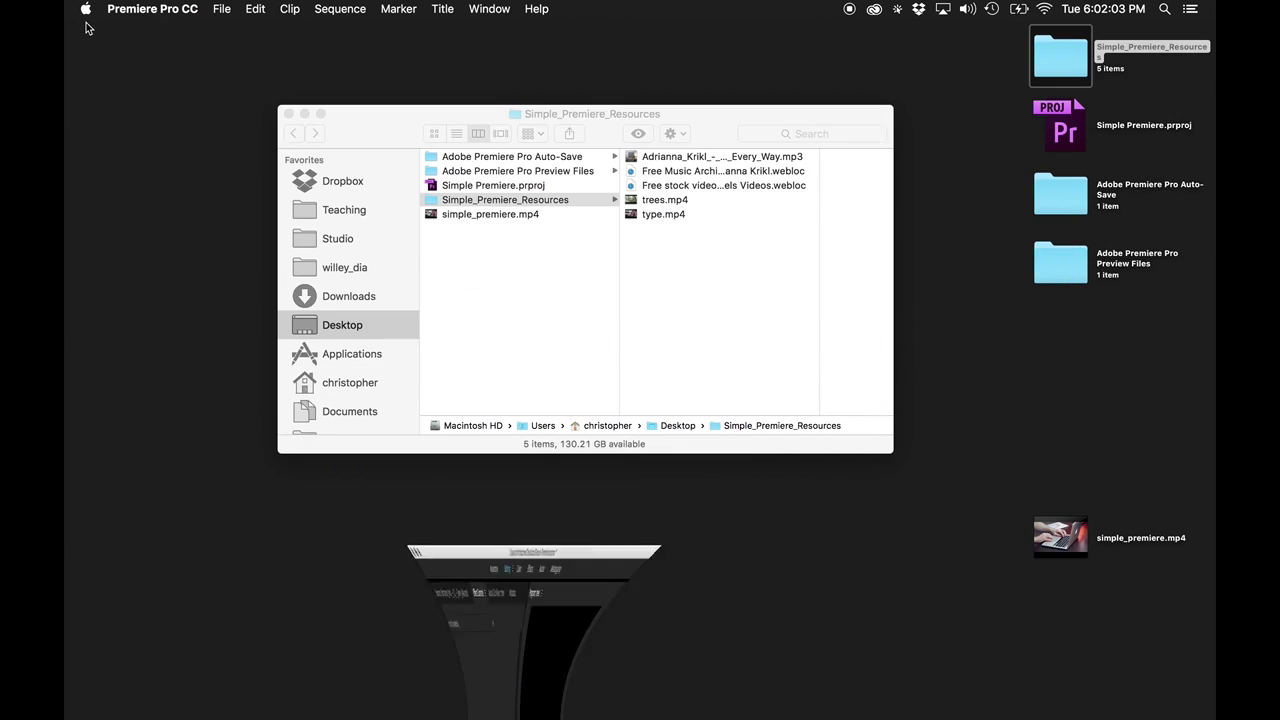
{"action": "left_click", "coordinate": [1062, 537]}
{"action": "key", "text": "space"}
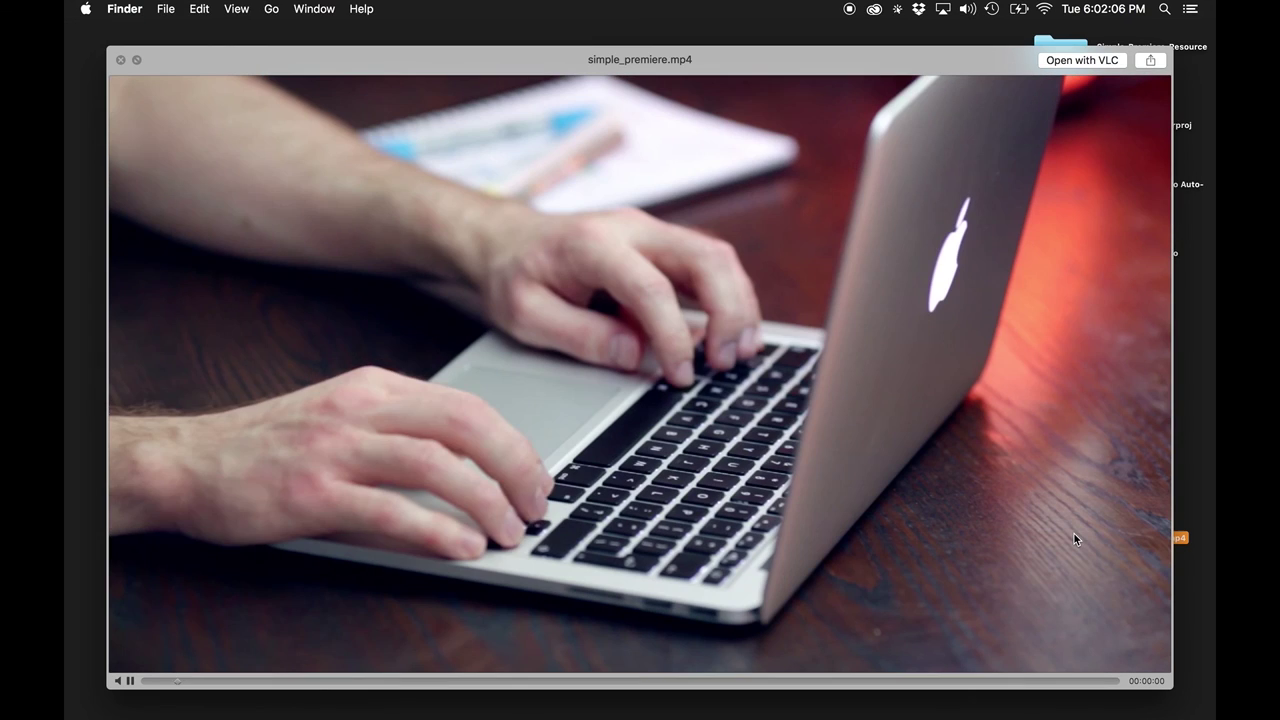